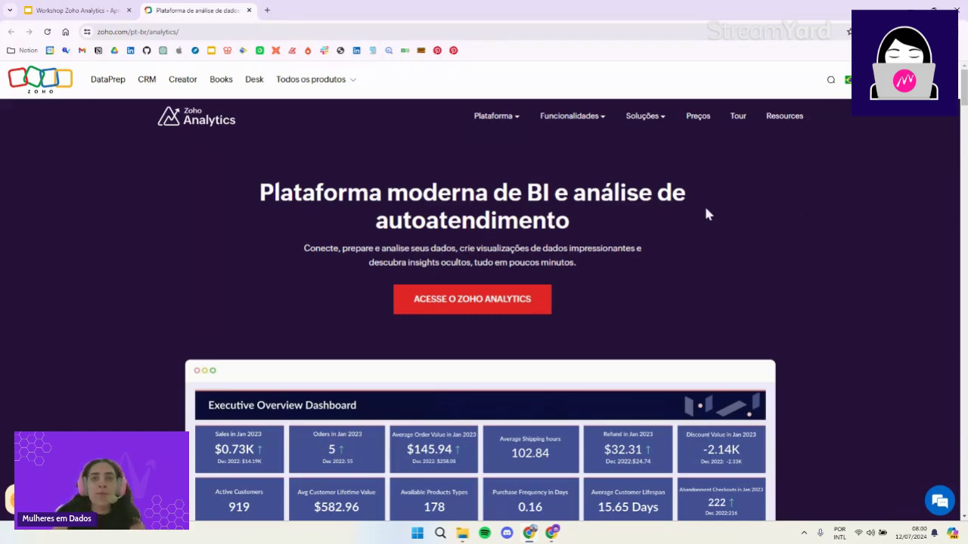
- Look through the Zoho Analytics home page, from the sample executive dashboard to the press quotes and customer figures
{"action": "scroll", "coordinate": [712, 216], "scroll_direction": "down", "scroll_amount": 1}
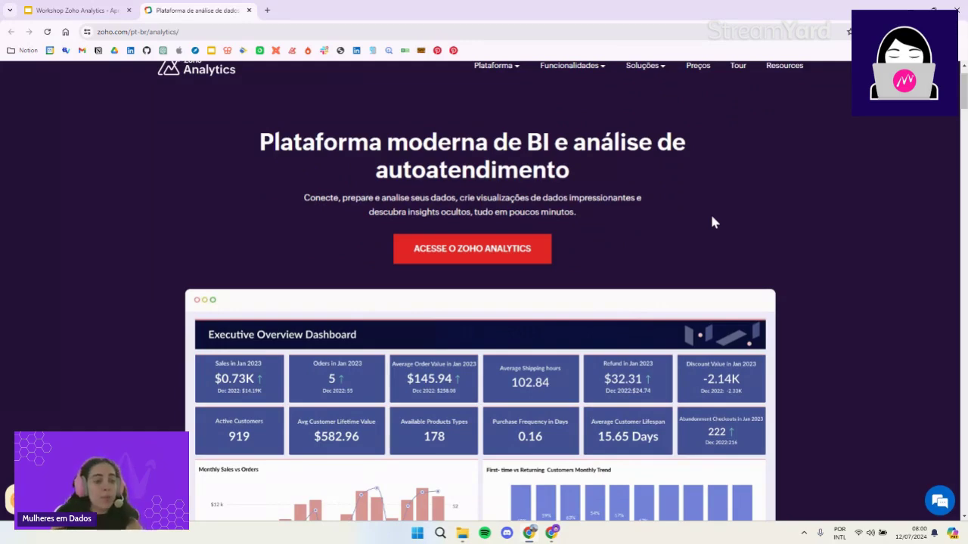
{"action": "scroll", "coordinate": [677, 176], "scroll_direction": "down", "scroll_amount": 2}
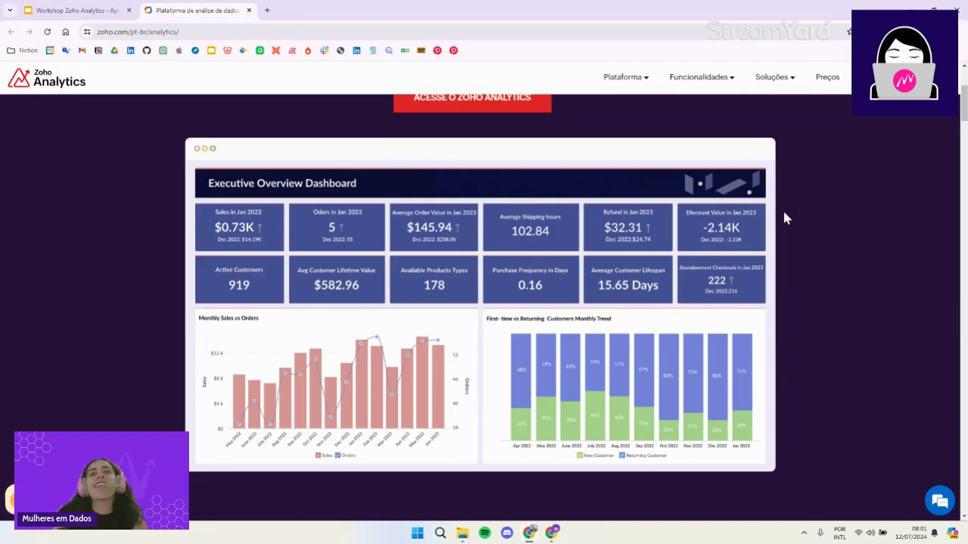
{"action": "scroll", "coordinate": [784, 216], "scroll_direction": "down", "scroll_amount": 3}
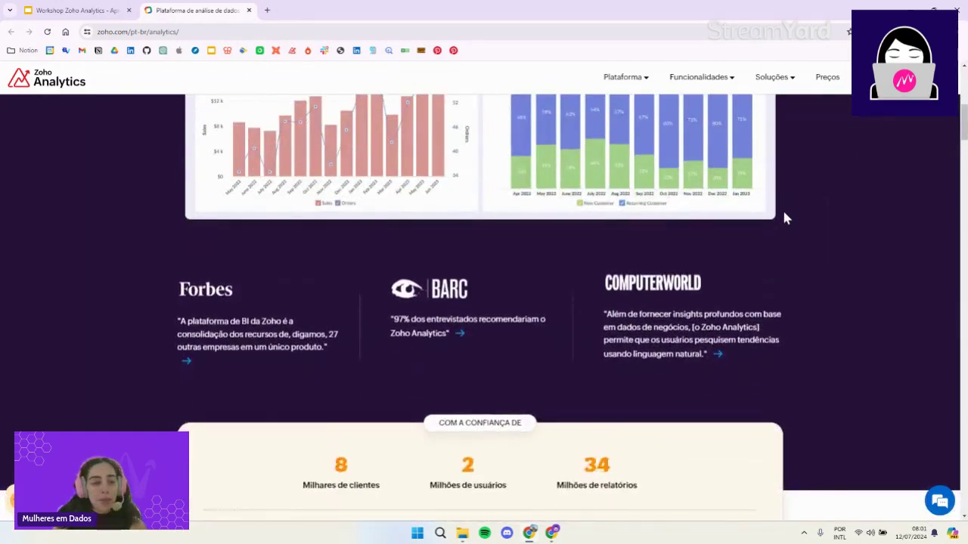
{"action": "scroll", "coordinate": [784, 217], "scroll_direction": "down", "scroll_amount": 1}
{"action": "scroll", "coordinate": [784, 219], "scroll_direction": "down", "scroll_amount": 1}
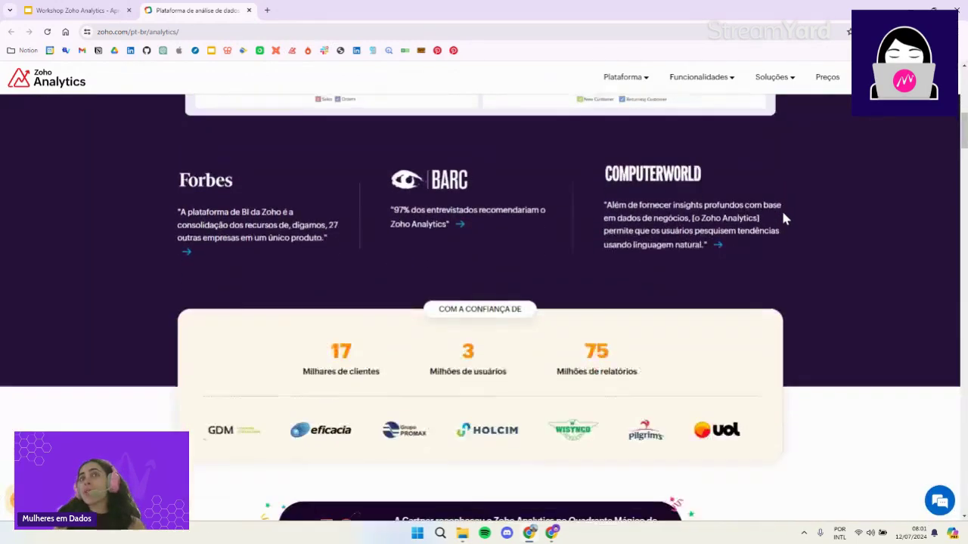
{"action": "scroll", "coordinate": [784, 218], "scroll_direction": "down", "scroll_amount": 1}
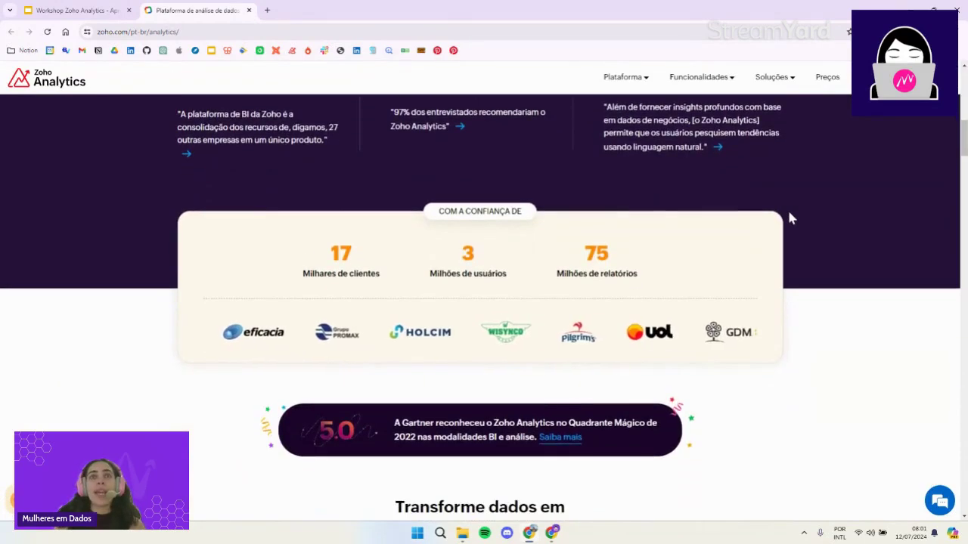
{"action": "scroll", "coordinate": [786, 219], "scroll_direction": "up", "scroll_amount": 1}
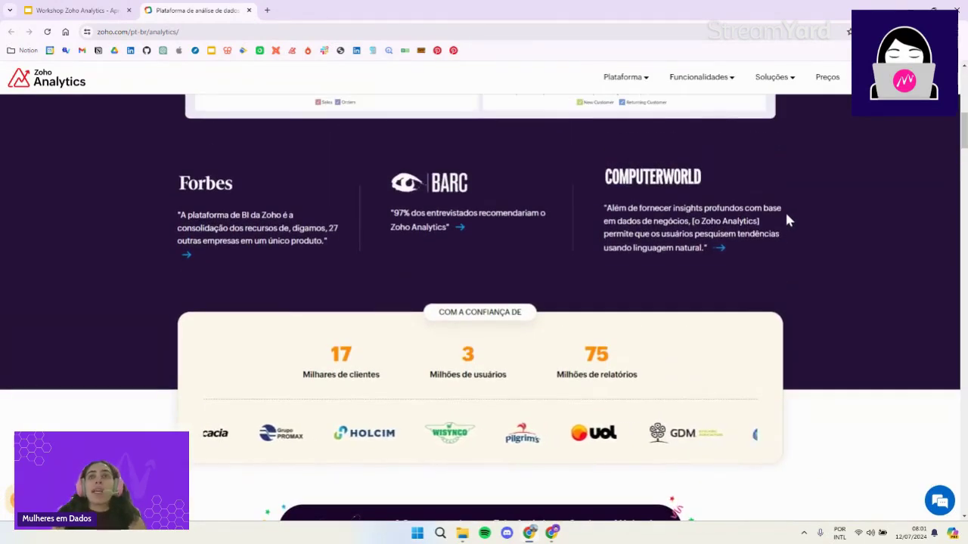
{"action": "scroll", "coordinate": [787, 220], "scroll_direction": "down", "scroll_amount": 6}
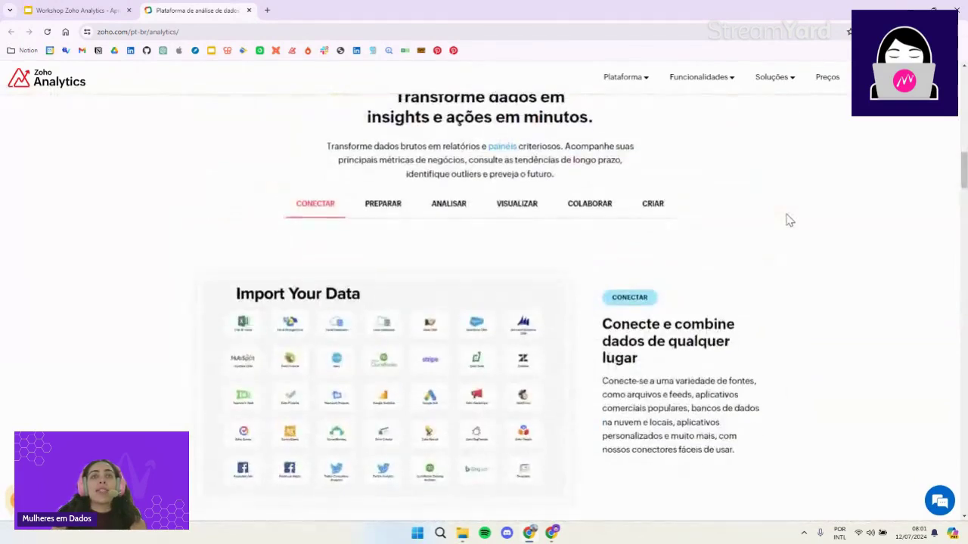
- Review the Conectar, Preparar and Analisar feature sections of the Zoho Analytics page
{"action": "scroll", "coordinate": [789, 219], "scroll_direction": "down", "scroll_amount": 1}
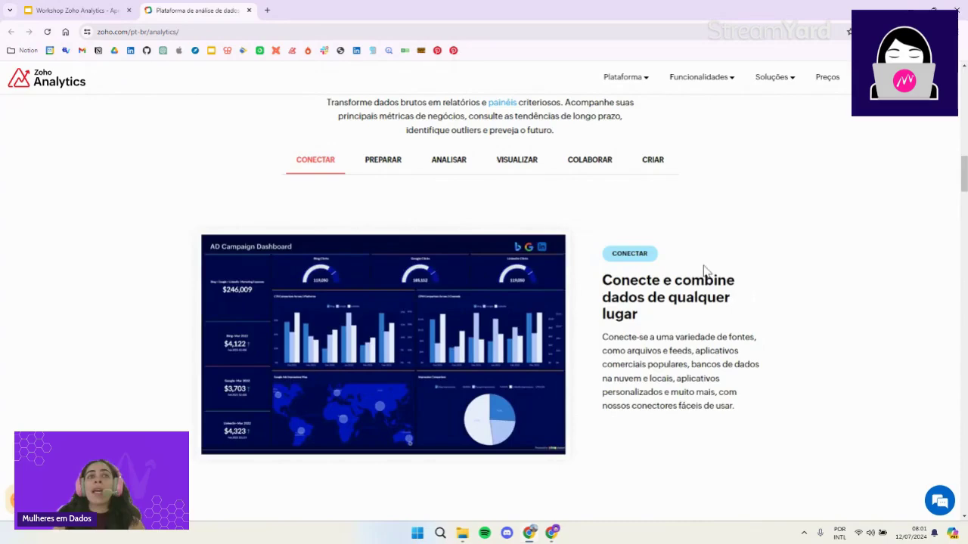
{"action": "scroll", "coordinate": [704, 273], "scroll_direction": "down", "scroll_amount": 5}
{"action": "scroll", "coordinate": [704, 272], "scroll_direction": "down", "scroll_amount": 1}
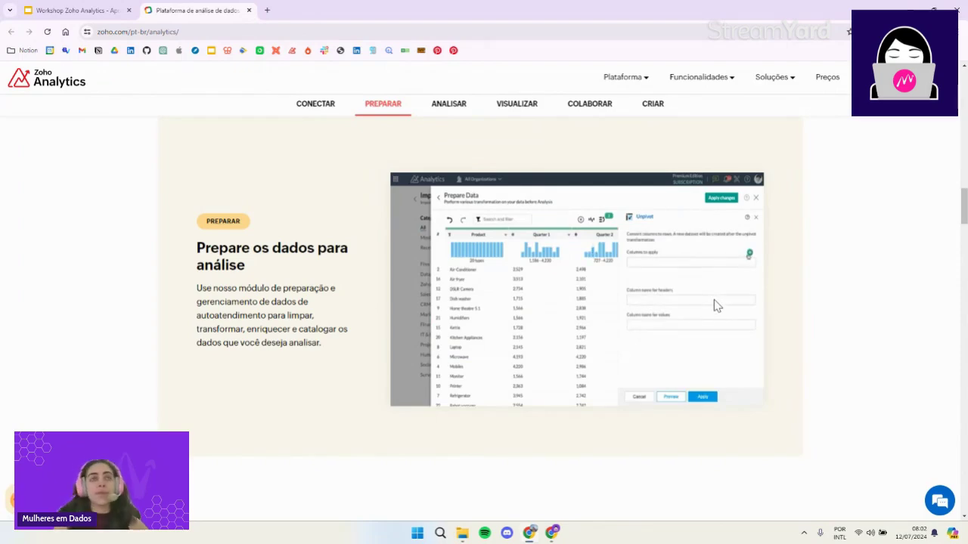
{"action": "scroll", "coordinate": [648, 200], "scroll_direction": "down", "scroll_amount": 1}
{"action": "scroll", "coordinate": [630, 199], "scroll_direction": "up", "scroll_amount": 2}
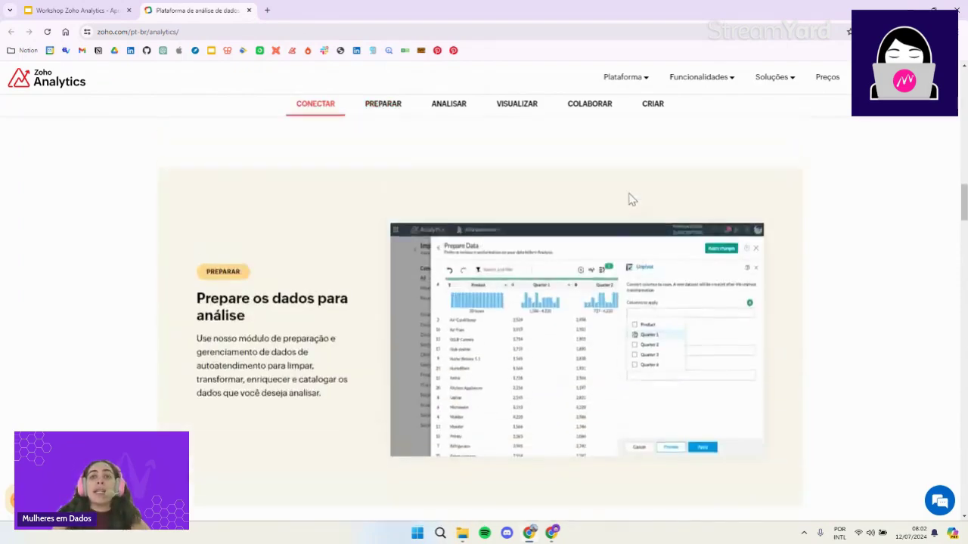
{"action": "scroll", "coordinate": [630, 199], "scroll_direction": "down", "scroll_amount": 5}
{"action": "scroll", "coordinate": [680, 212], "scroll_direction": "up", "scroll_amount": 1}
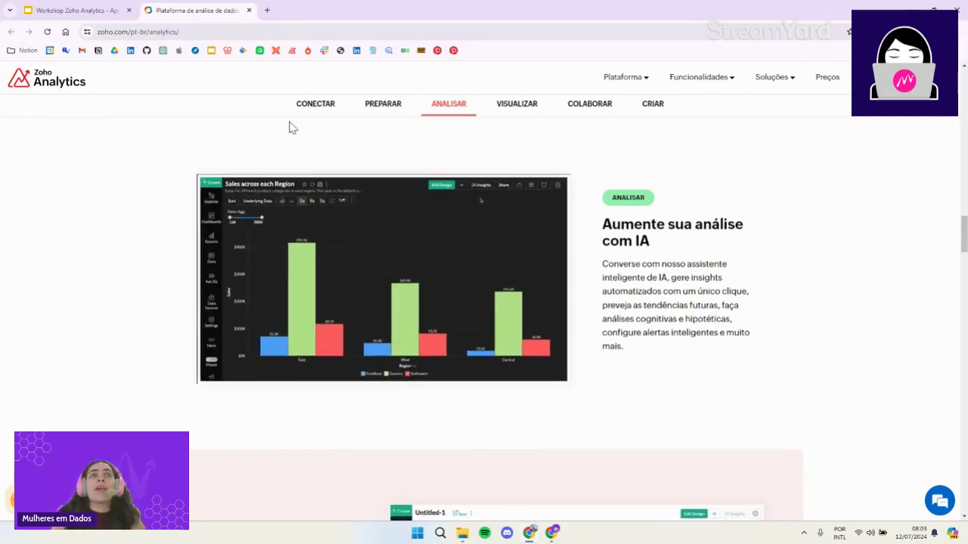
- Open the Extração dos dados link on the workshop agenda slide and review the overview of the Censo 2022 dataset
{"action": "left_click", "coordinate": [96, 13]}
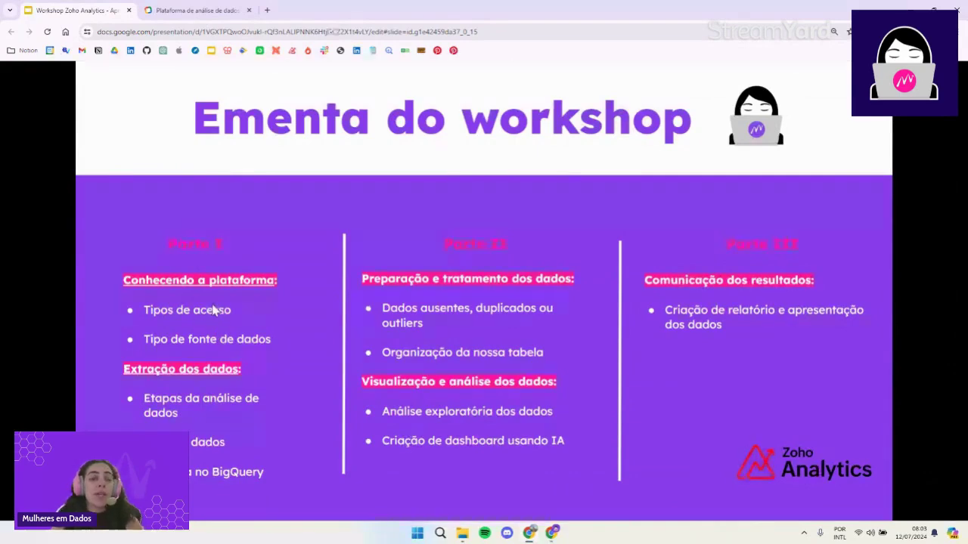
{"action": "left_click", "coordinate": [198, 376]}
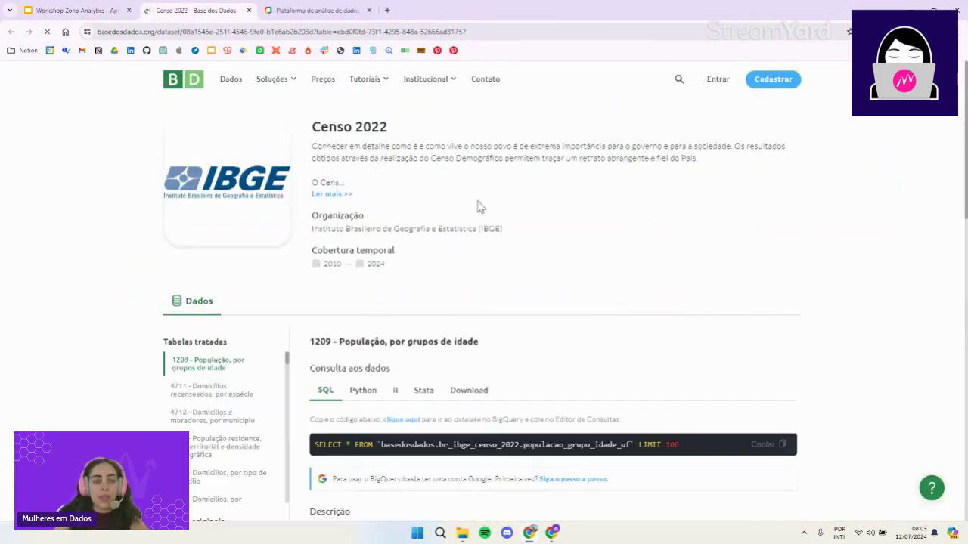
{"action": "scroll", "coordinate": [524, 151], "scroll_direction": "down", "scroll_amount": 2}
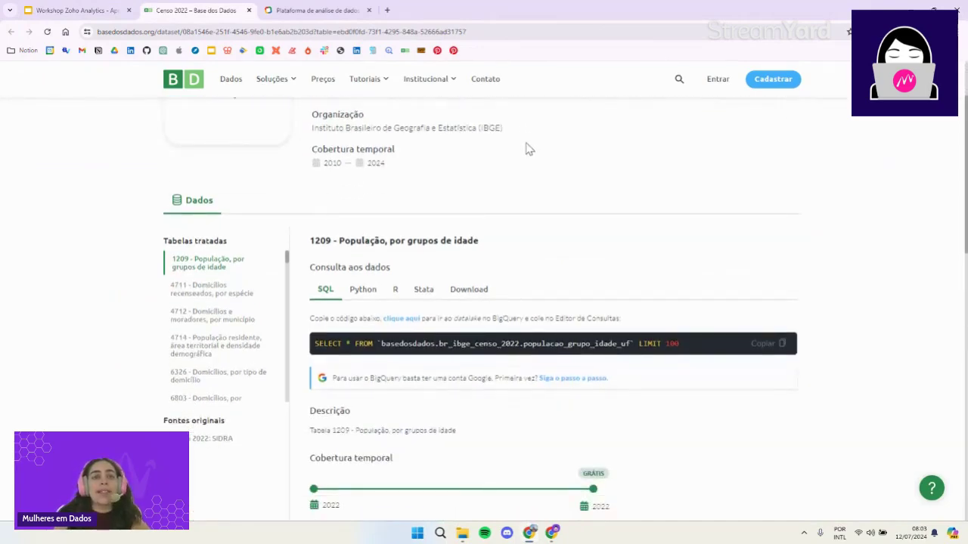
{"action": "scroll", "coordinate": [530, 152], "scroll_direction": "up", "scroll_amount": 2}
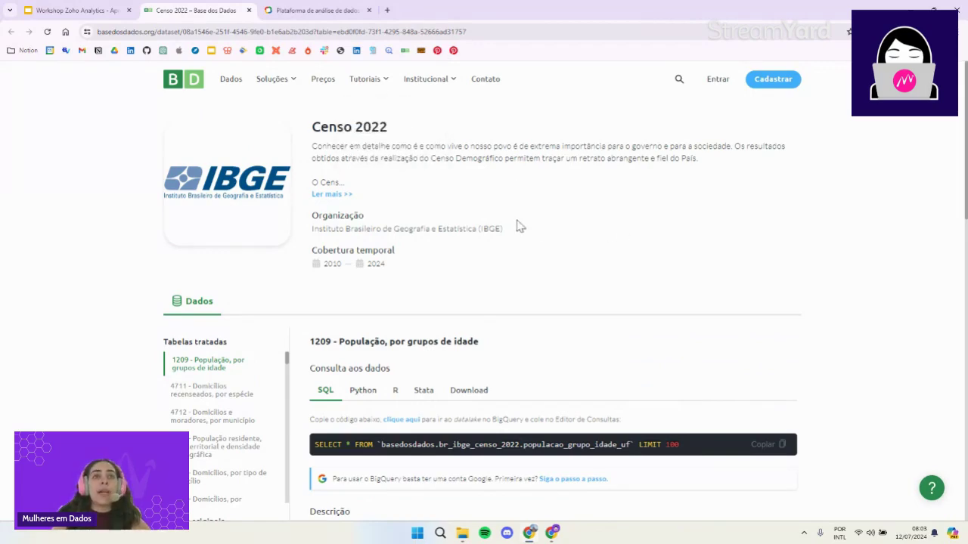
{"action": "scroll", "coordinate": [443, 211], "scroll_direction": "down", "scroll_amount": 3}
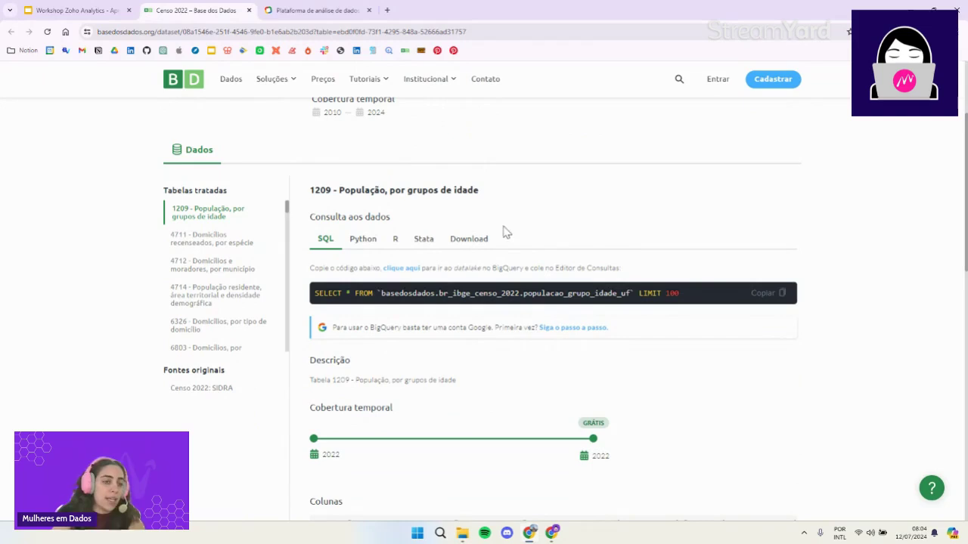
{"action": "scroll", "coordinate": [512, 264], "scroll_direction": "up", "scroll_amount": 2}
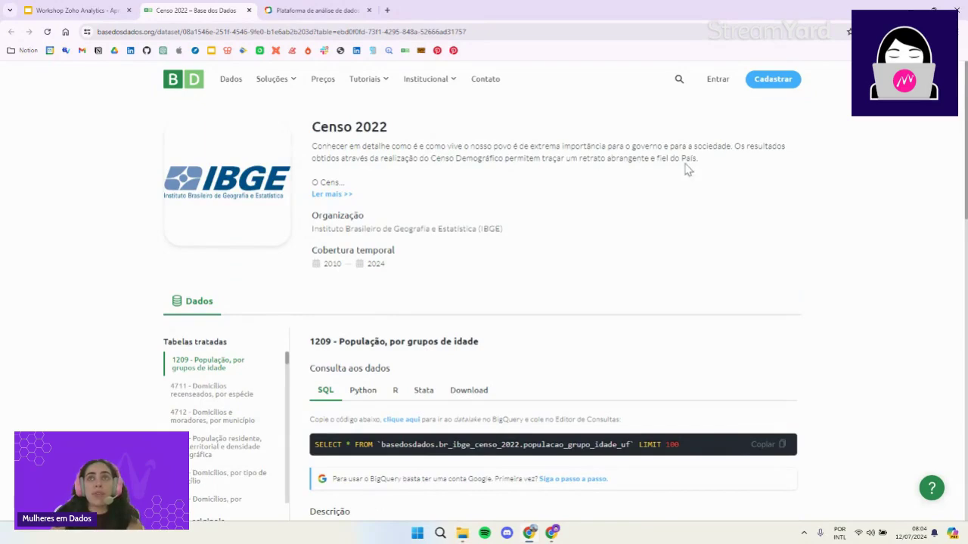
{"action": "scroll", "coordinate": [620, 182], "scroll_direction": "down", "scroll_amount": 3}
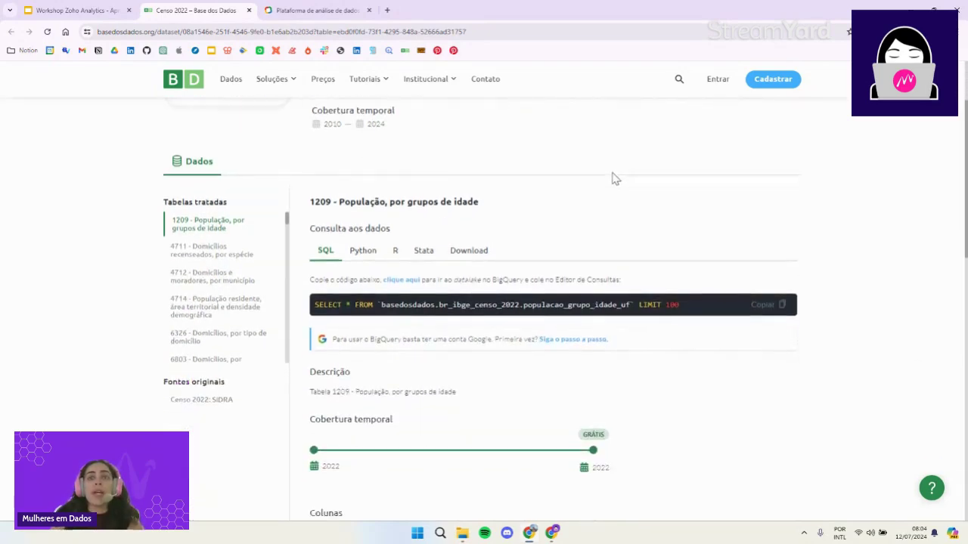
- Examine the column table of 1209 - População, por grupos de idade, including data types, descriptions, units and sensitive-data flags
{"action": "scroll", "coordinate": [605, 167], "scroll_direction": "down", "scroll_amount": 3}
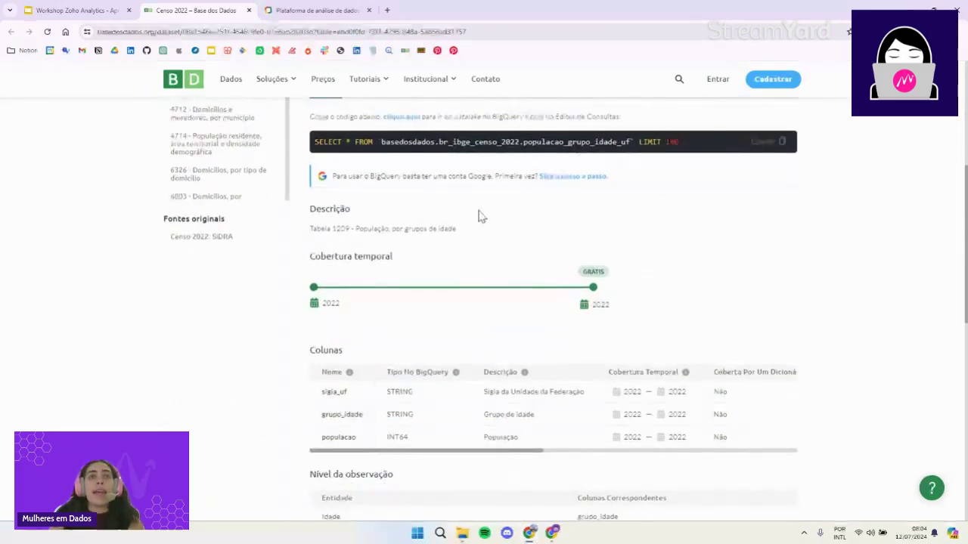
{"action": "scroll", "coordinate": [477, 215], "scroll_direction": "down", "scroll_amount": 3}
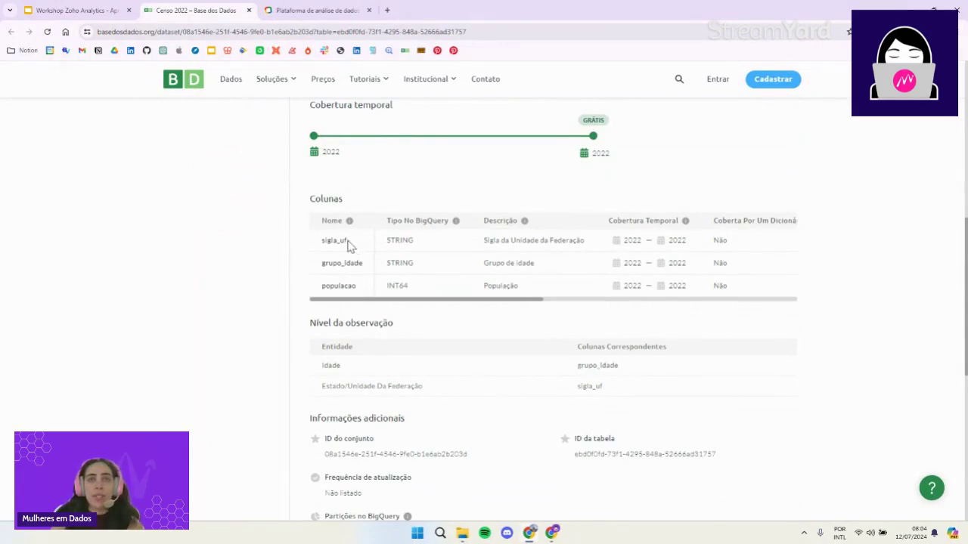
{"action": "left_click_drag", "start_coordinate": [345, 241], "coordinate": [324, 242]}
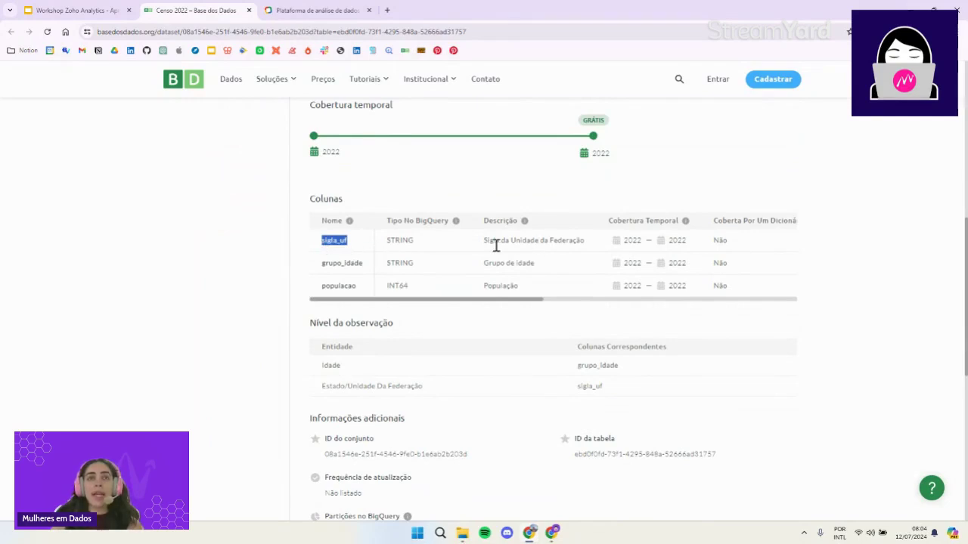
{"action": "left_click", "coordinate": [371, 271]}
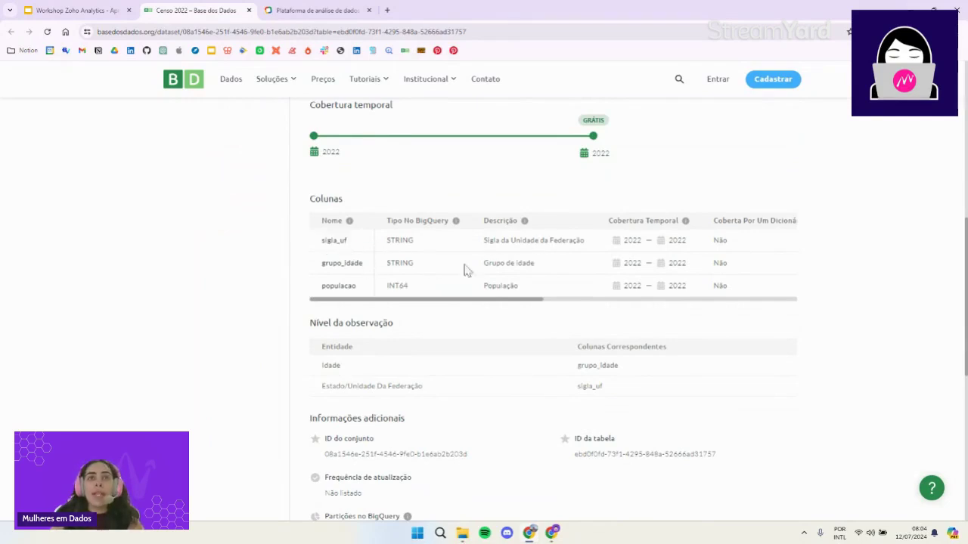
{"action": "left_click_drag", "start_coordinate": [358, 285], "coordinate": [346, 285]}
{"action": "left_click", "coordinate": [427, 286]}
{"action": "left_click_drag", "start_coordinate": [415, 270], "coordinate": [387, 274]}
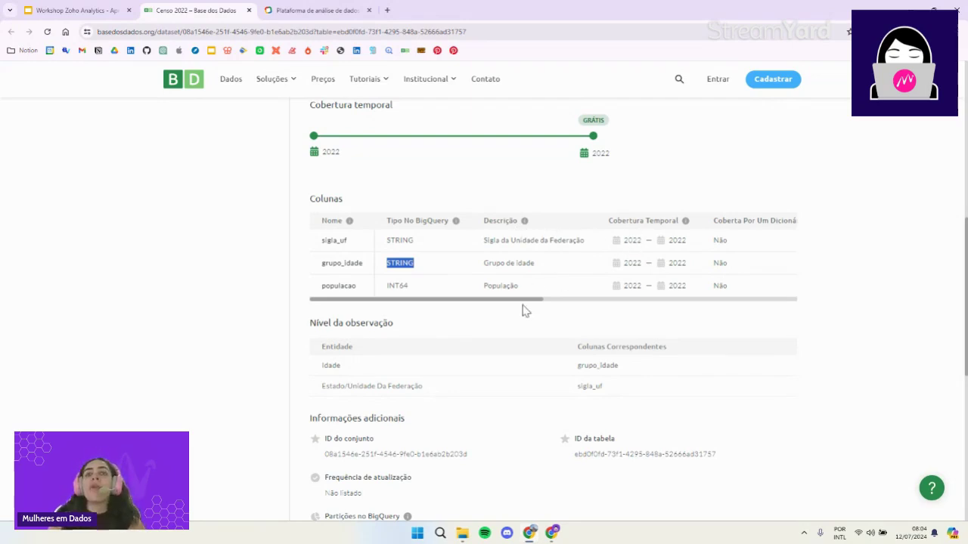
{"action": "left_click_drag", "start_coordinate": [521, 301], "coordinate": [653, 310]}
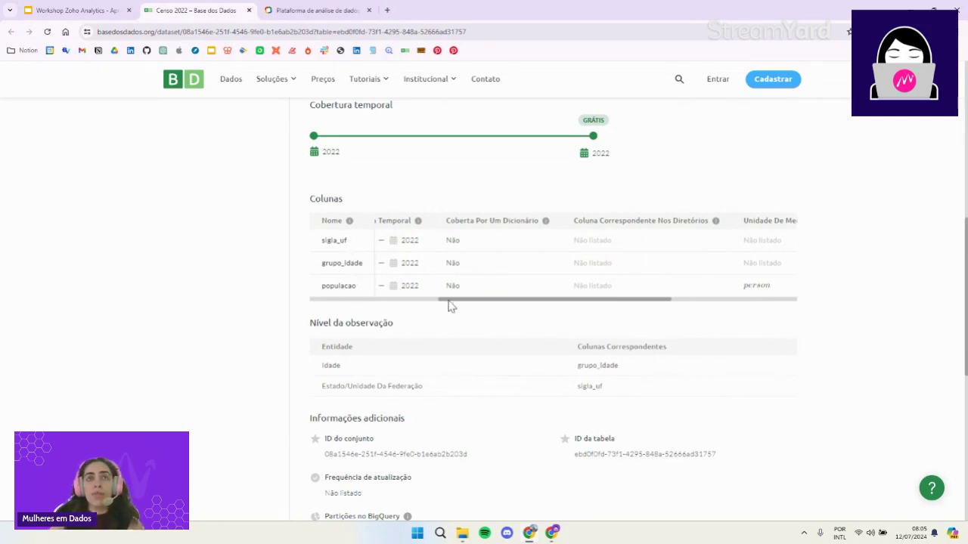
{"action": "left_click_drag", "start_coordinate": [454, 300], "coordinate": [579, 298]}
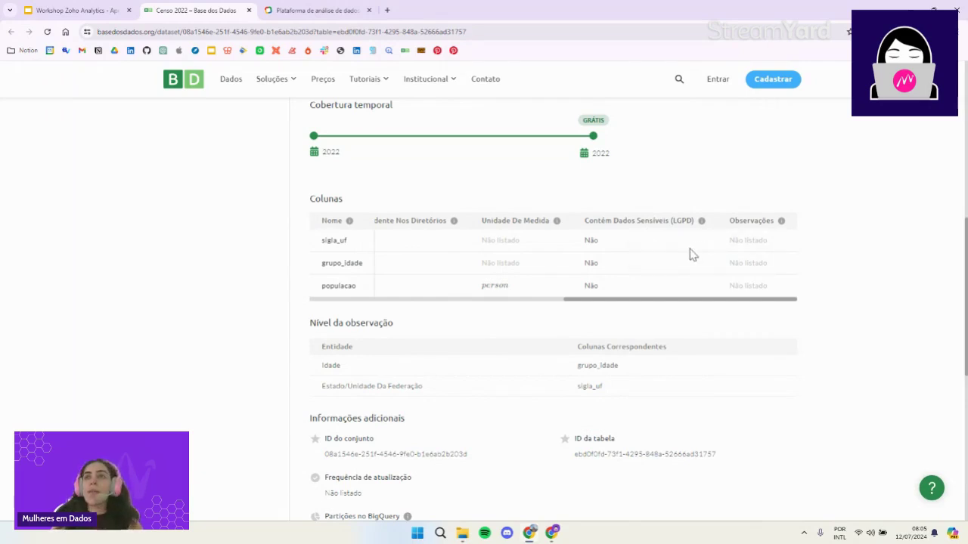
- Examine the table's observation level and additional information
{"action": "scroll", "coordinate": [539, 233], "scroll_direction": "down", "scroll_amount": 2}
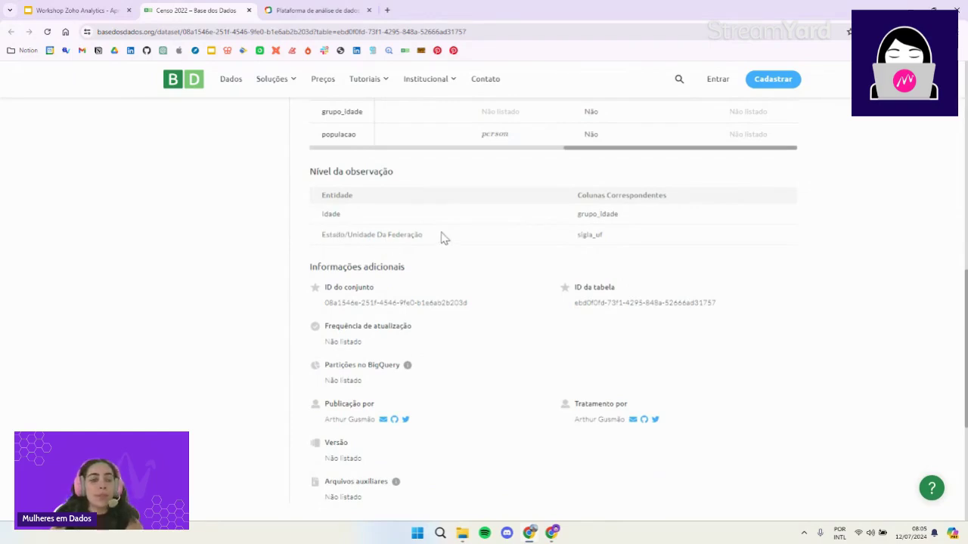
{"action": "scroll", "coordinate": [645, 199], "scroll_direction": "down", "scroll_amount": 1}
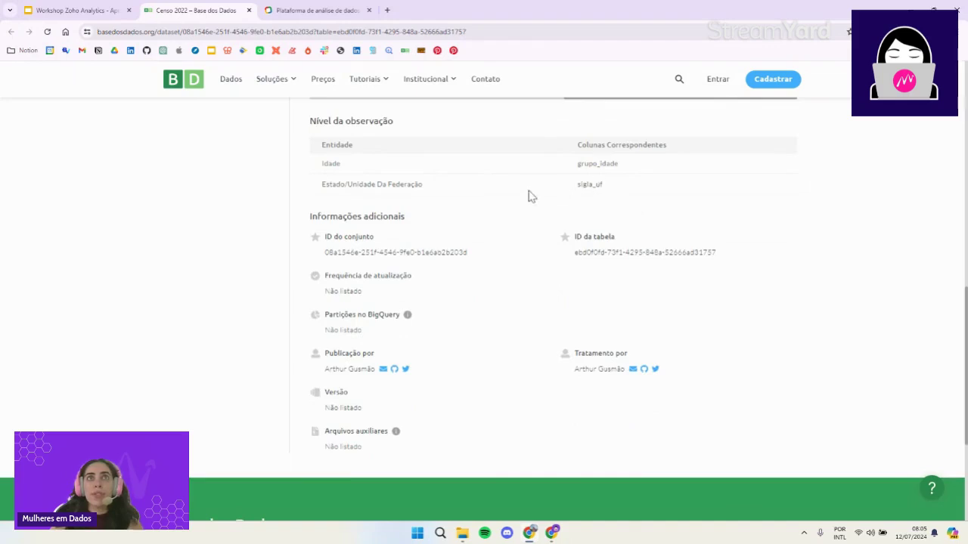
{"action": "scroll", "coordinate": [510, 201], "scroll_direction": "up", "scroll_amount": 3}
{"action": "scroll", "coordinate": [654, 227], "scroll_direction": "down", "scroll_amount": 2}
{"action": "scroll", "coordinate": [655, 227], "scroll_direction": "down", "scroll_amount": 1}
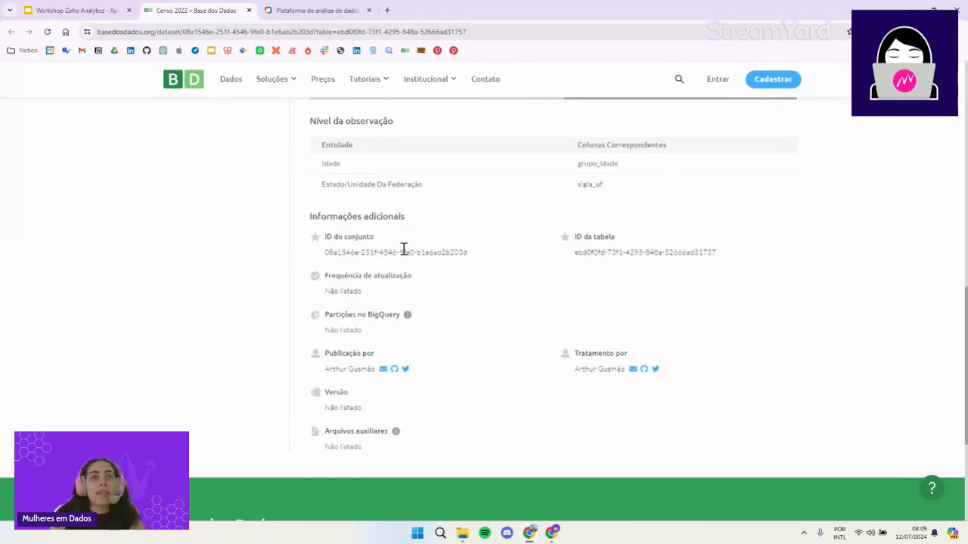
{"action": "scroll", "coordinate": [404, 249], "scroll_direction": "down", "scroll_amount": 1}
{"action": "scroll", "coordinate": [512, 279], "scroll_direction": "up", "scroll_amount": 3}
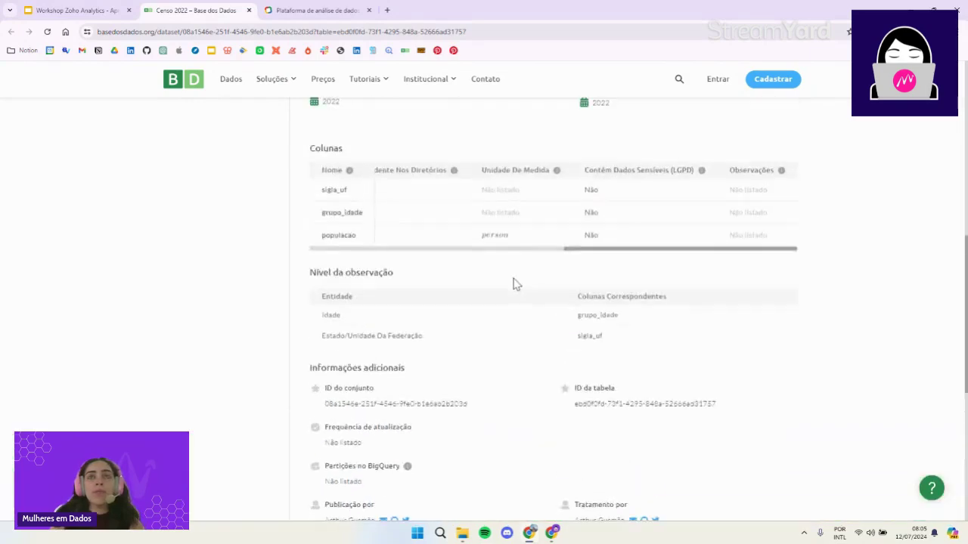
- Return to the table's data query options and view the Download option
{"action": "scroll", "coordinate": [512, 283], "scroll_direction": "up", "scroll_amount": 4}
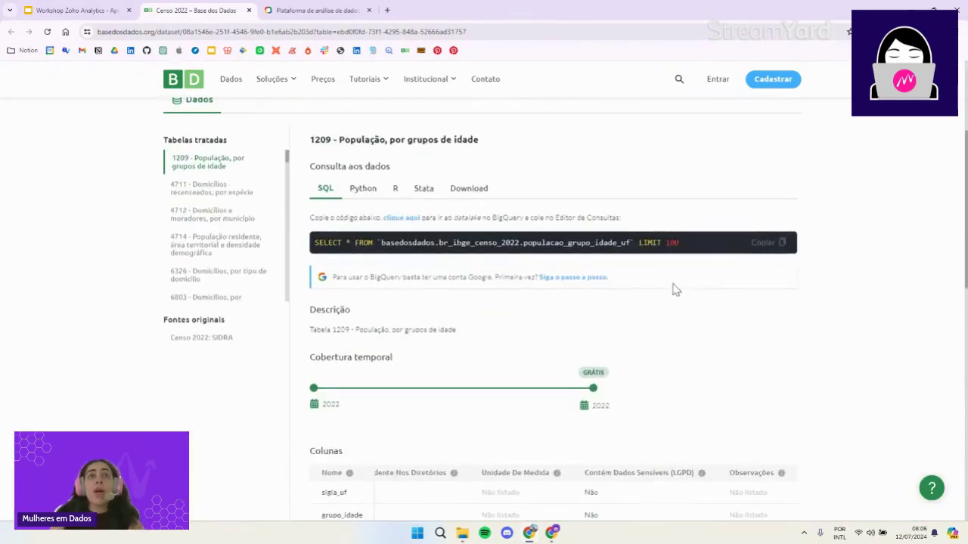
{"action": "scroll", "coordinate": [648, 306], "scroll_direction": "up", "scroll_amount": 1}
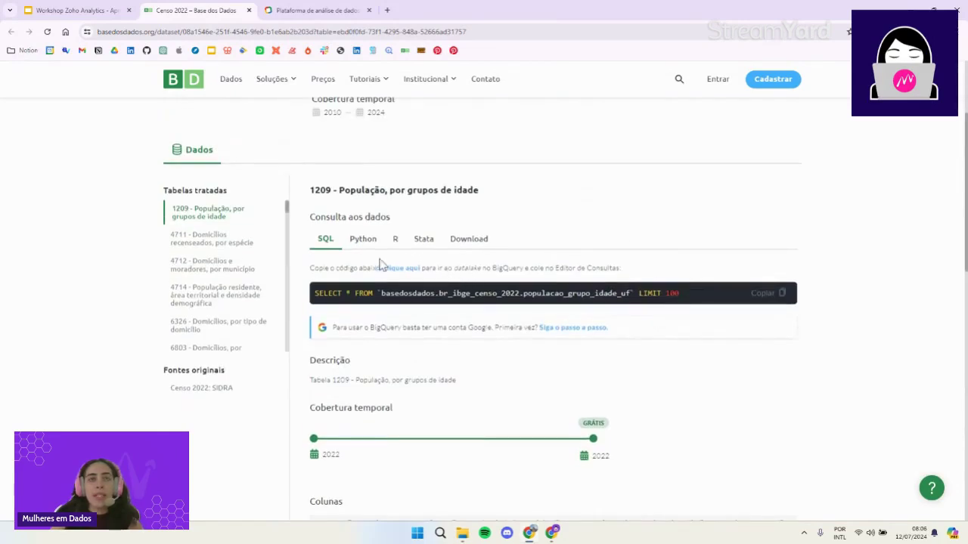
{"action": "left_click", "coordinate": [466, 249]}
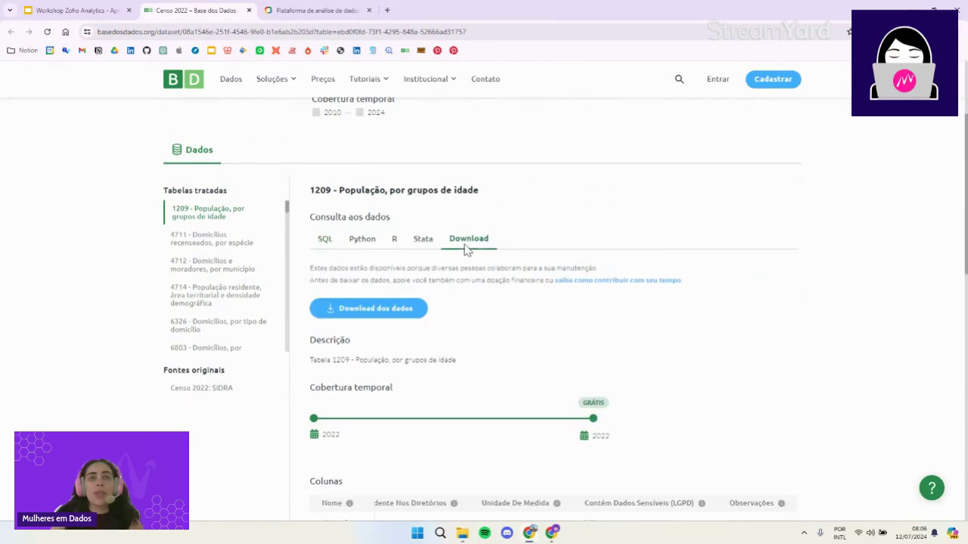
{"action": "scroll", "coordinate": [399, 262], "scroll_direction": "down", "scroll_amount": 1}
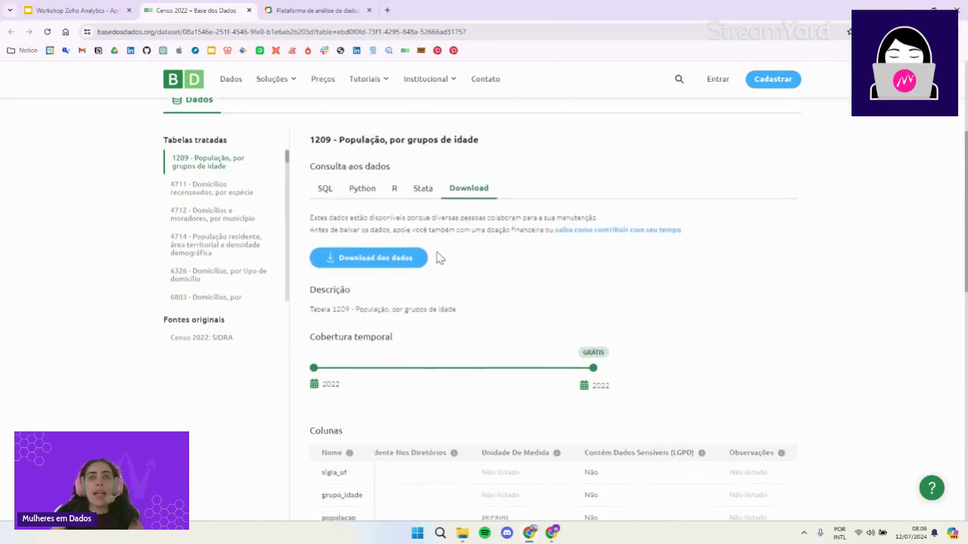
{"action": "scroll", "coordinate": [446, 254], "scroll_direction": "down", "scroll_amount": 2}
{"action": "scroll", "coordinate": [432, 252], "scroll_direction": "up", "scroll_amount": 2}
- Show the SQL query option again and follow its link to the populacao_grupo_idade_uf table in BigQuery
{"action": "left_click", "coordinate": [325, 188]}
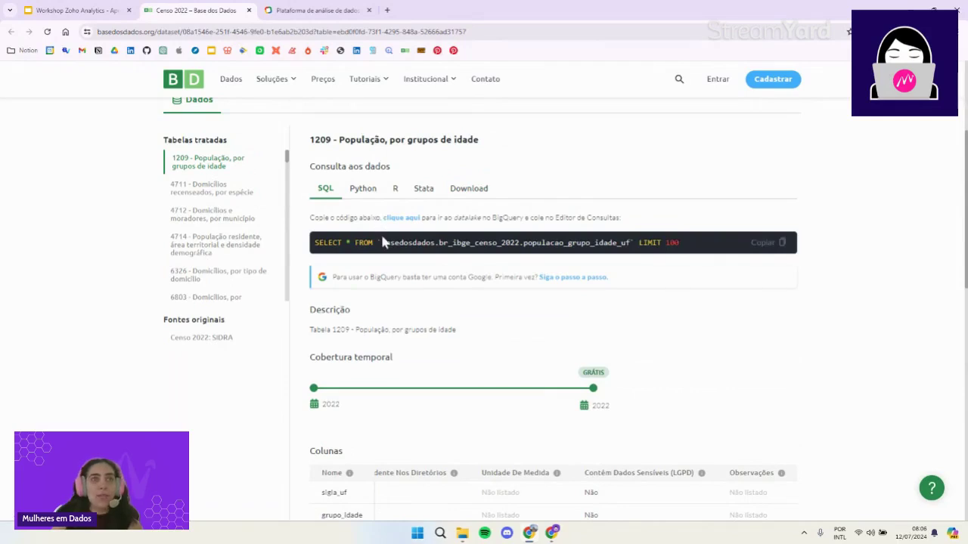
{"action": "left_click", "coordinate": [412, 225]}
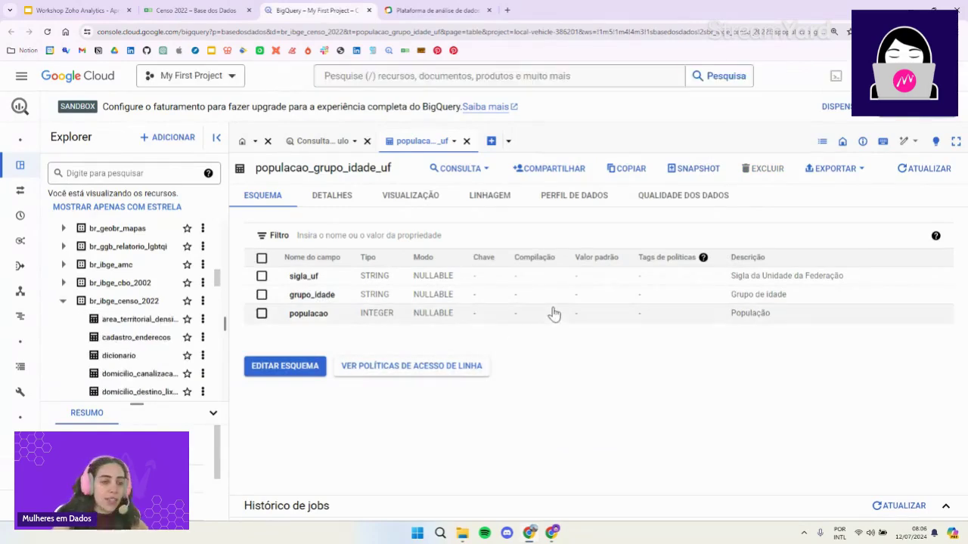
- Review the table's SQL query on Base dos Dados and open a new query for populacao_grupo_idade_uf in BigQuery
{"action": "left_click", "coordinate": [191, 10]}
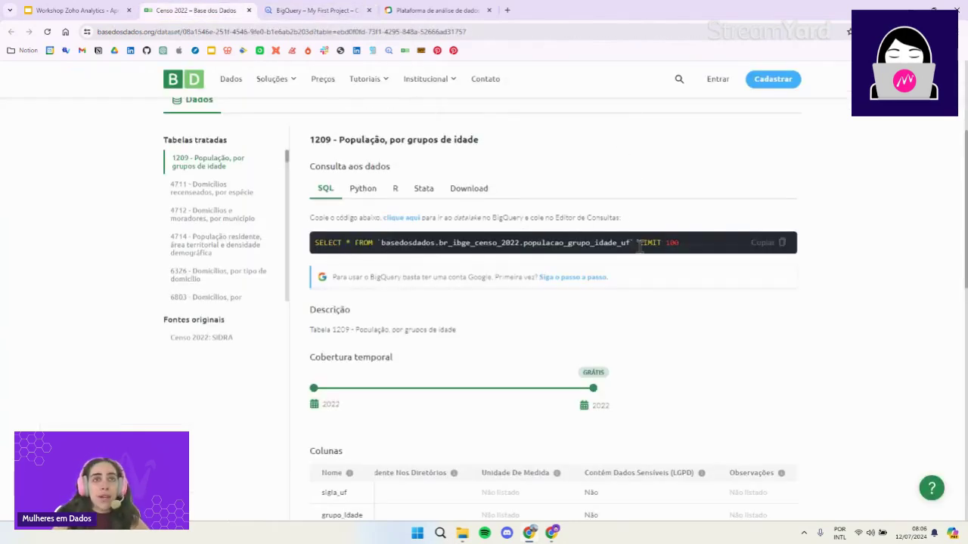
{"action": "left_click", "coordinate": [782, 253]}
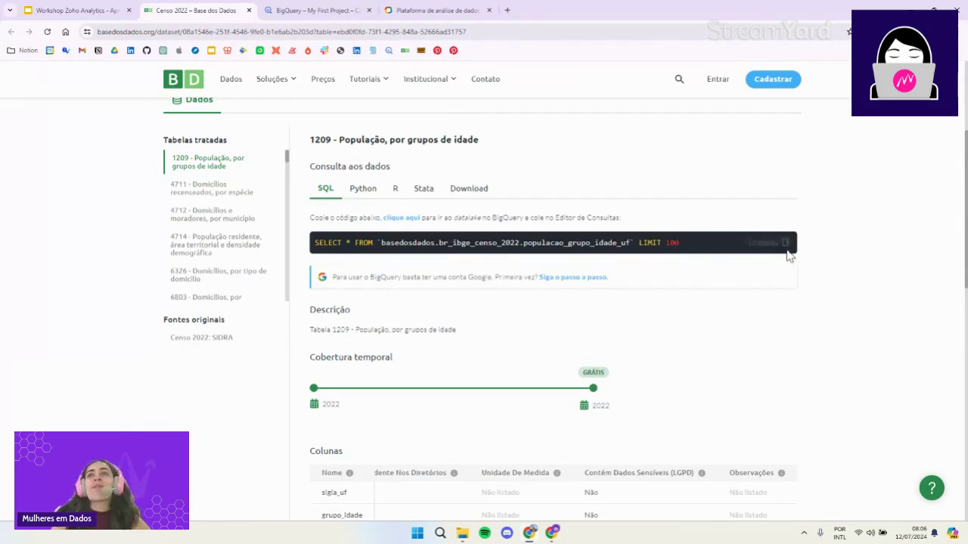
{"action": "left_click", "coordinate": [337, 11]}
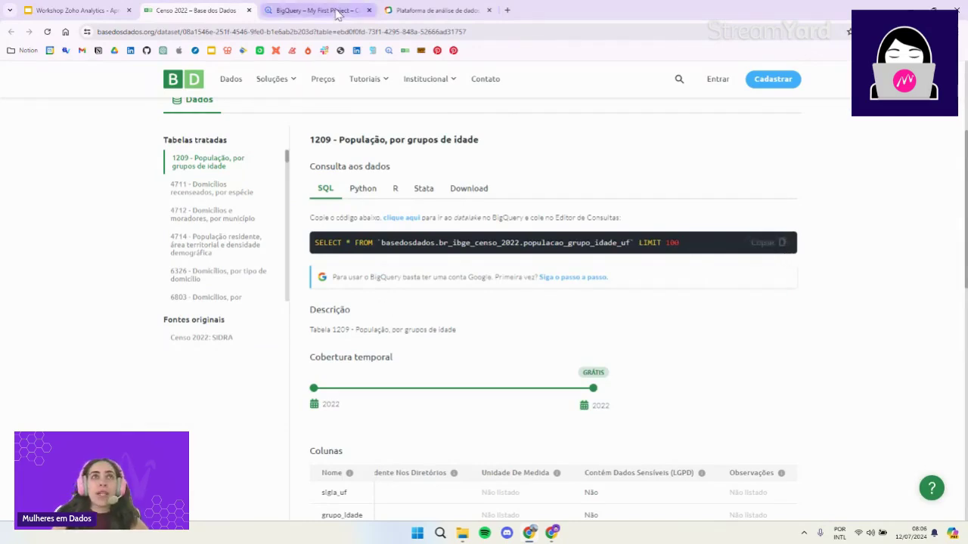
{"action": "left_click", "coordinate": [478, 174]}
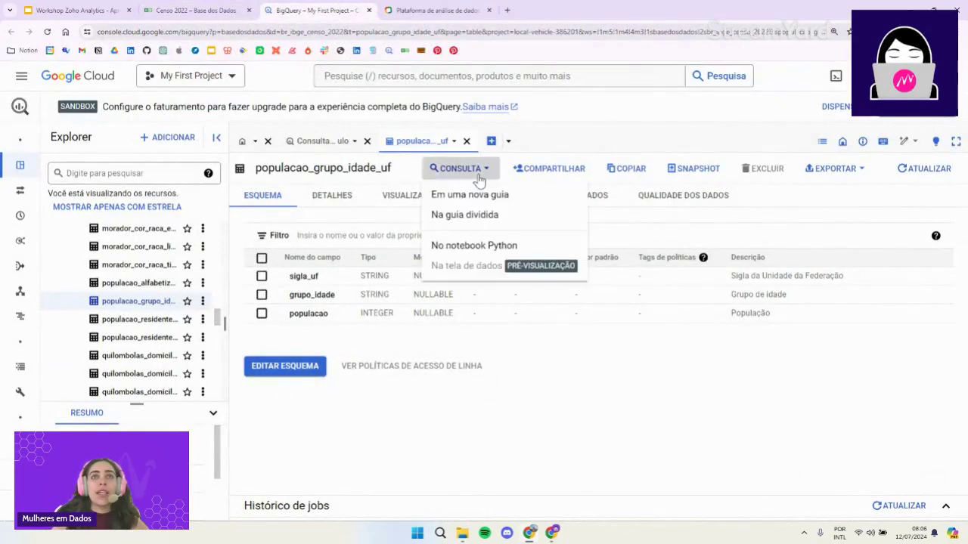
{"action": "left_click", "coordinate": [475, 197]}
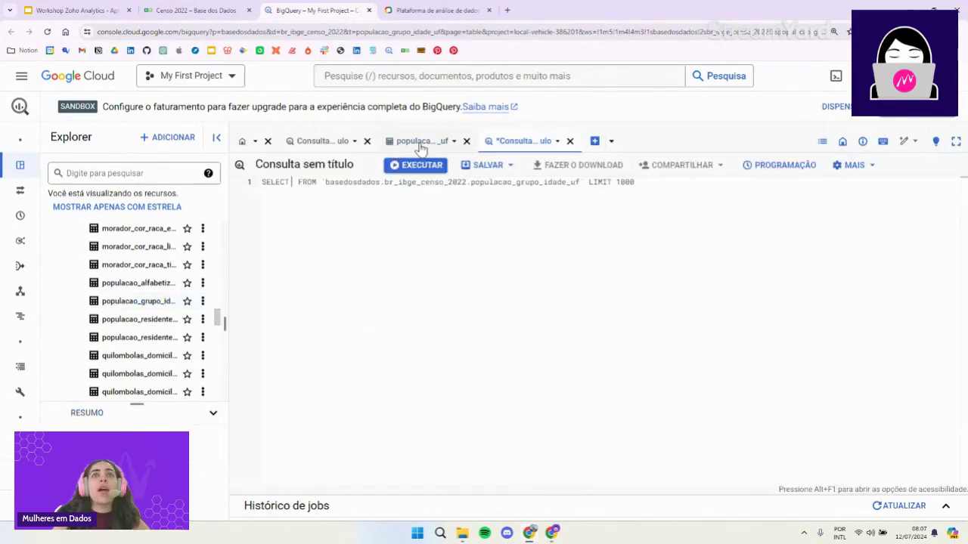
- Check the populacao_grupo_idade_uf schema and complete the new query with * to select all columns
{"action": "left_click", "coordinate": [417, 142]}
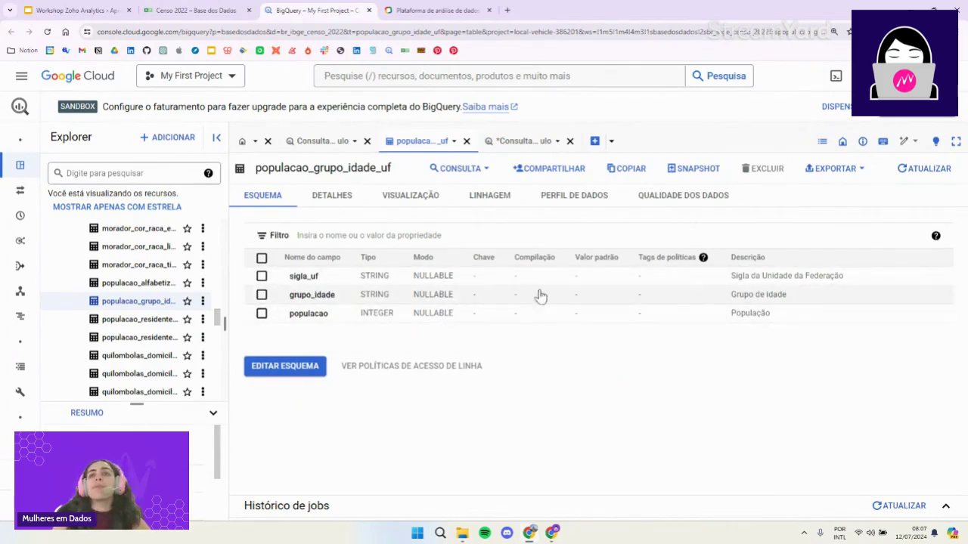
{"action": "left_click", "coordinate": [520, 141]}
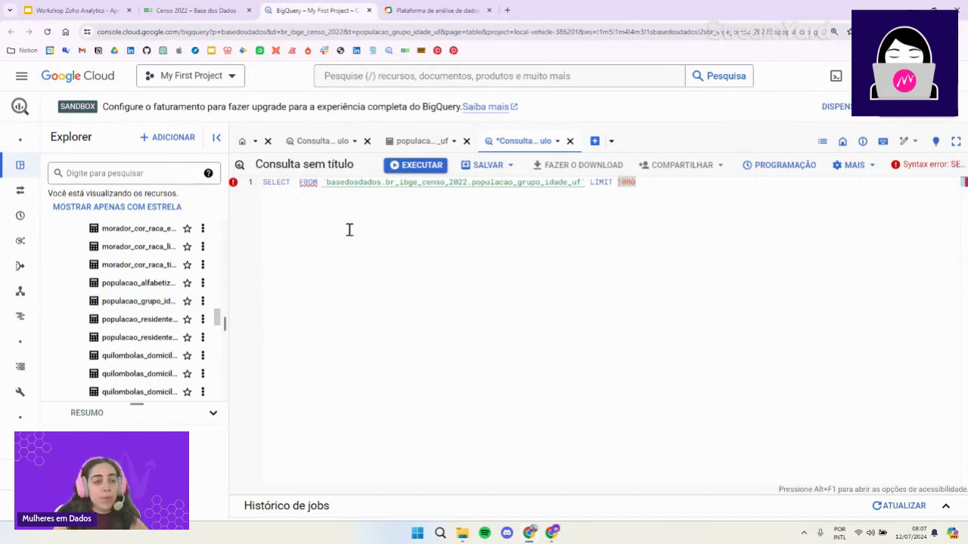
{"action": "left_click", "coordinate": [295, 183]}
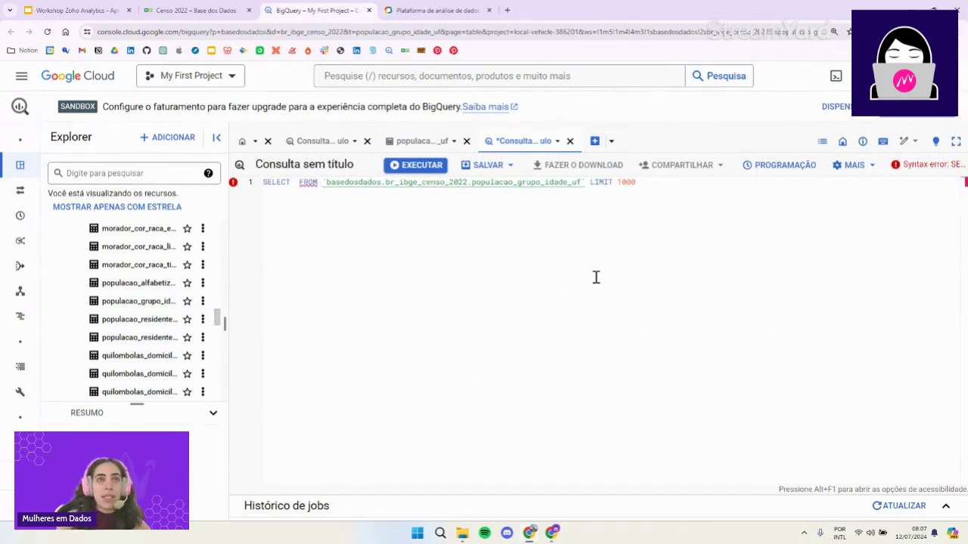
{"action": "type", "text": "*"}
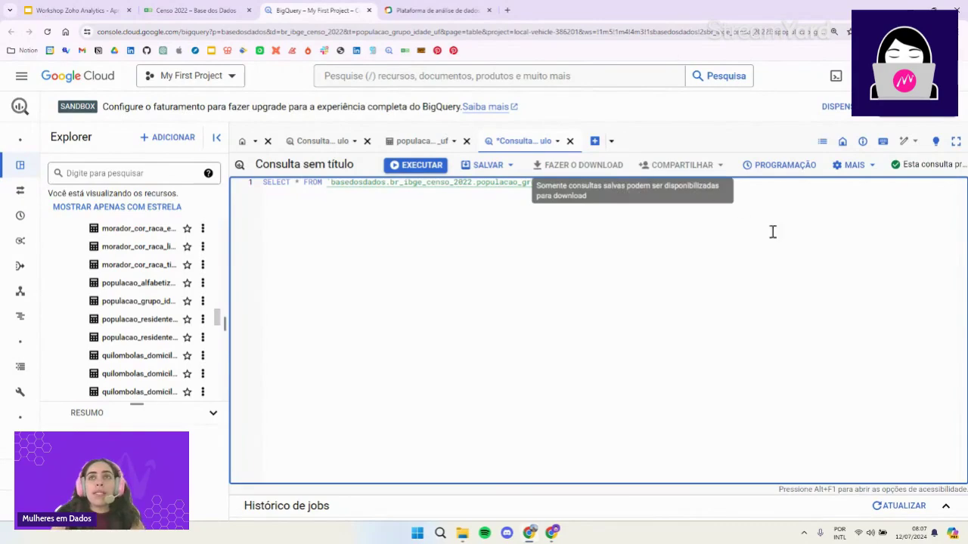
- Set the query's LIMIT to 100 and run it, enlarging the results area
{"action": "double_click", "coordinate": [643, 183]}
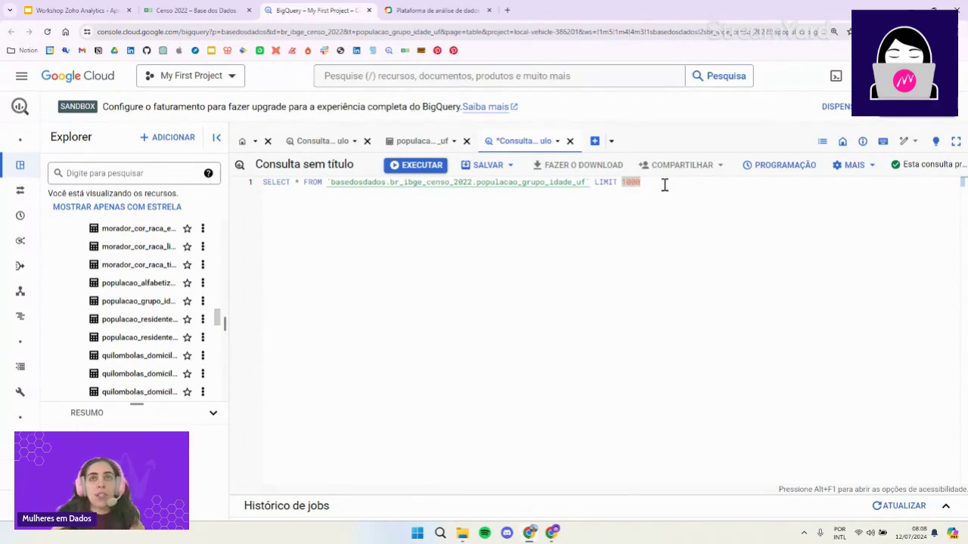
{"action": "left_click", "coordinate": [257, 181]}
{"action": "left_click", "coordinate": [473, 236]}
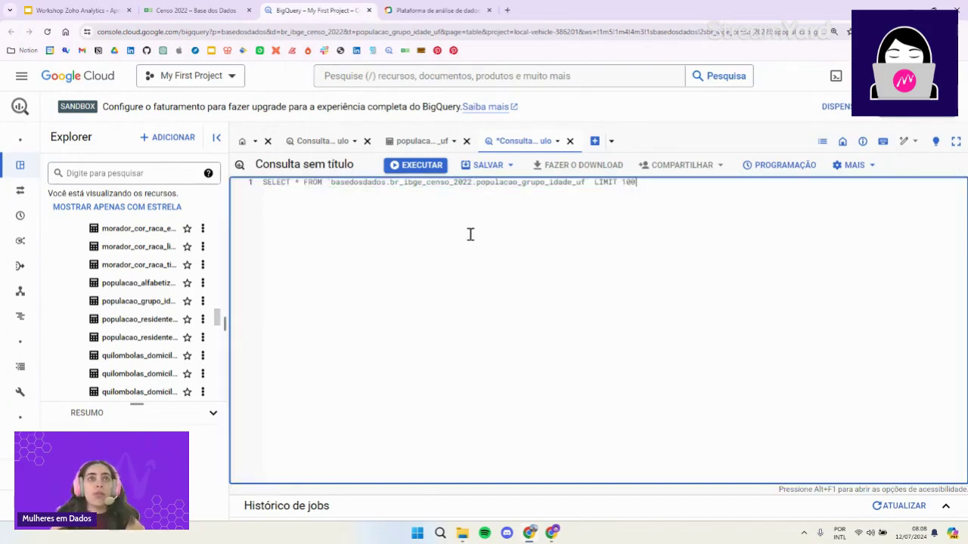
{"action": "key", "text": "BackSpace"}
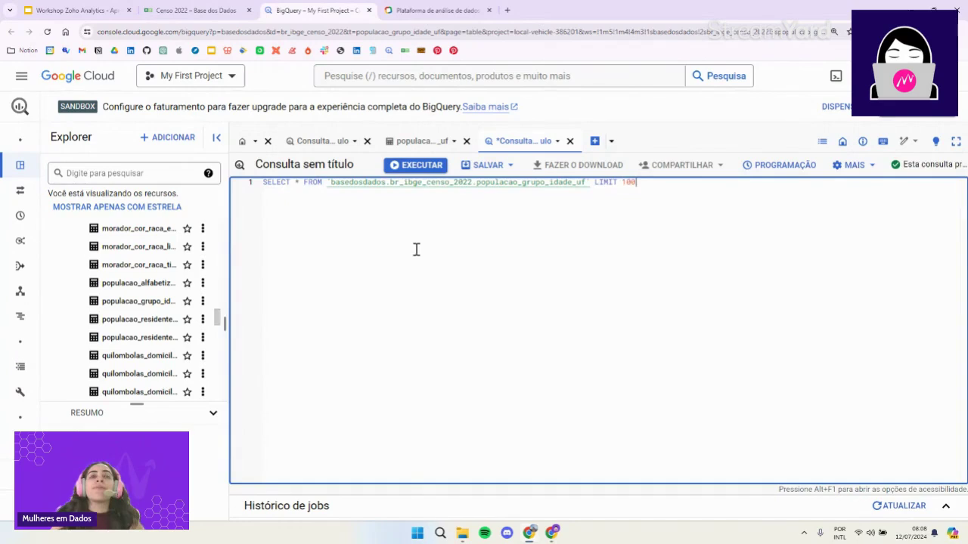
{"action": "left_click", "coordinate": [426, 166]}
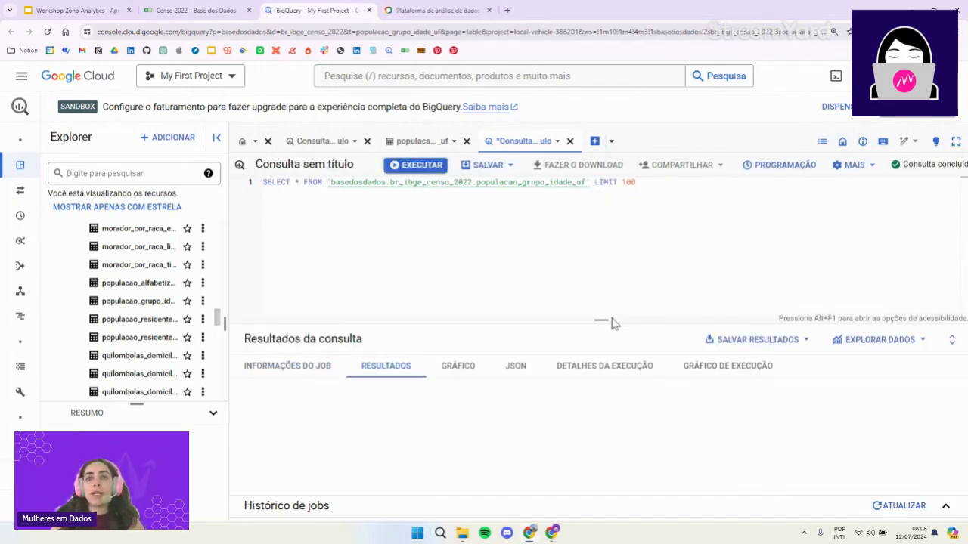
{"action": "left_click_drag", "start_coordinate": [605, 322], "coordinate": [601, 280]}
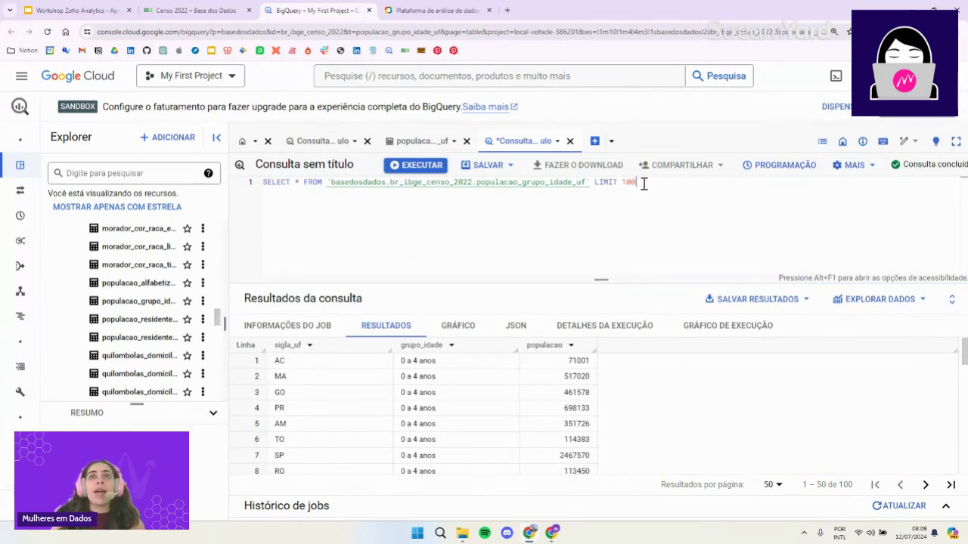
- Copy the LIMIT 100 clause and remove it from the query
{"action": "left_click_drag", "start_coordinate": [639, 182], "coordinate": [597, 182]}
{"action": "key", "text": "ctrl+c"}
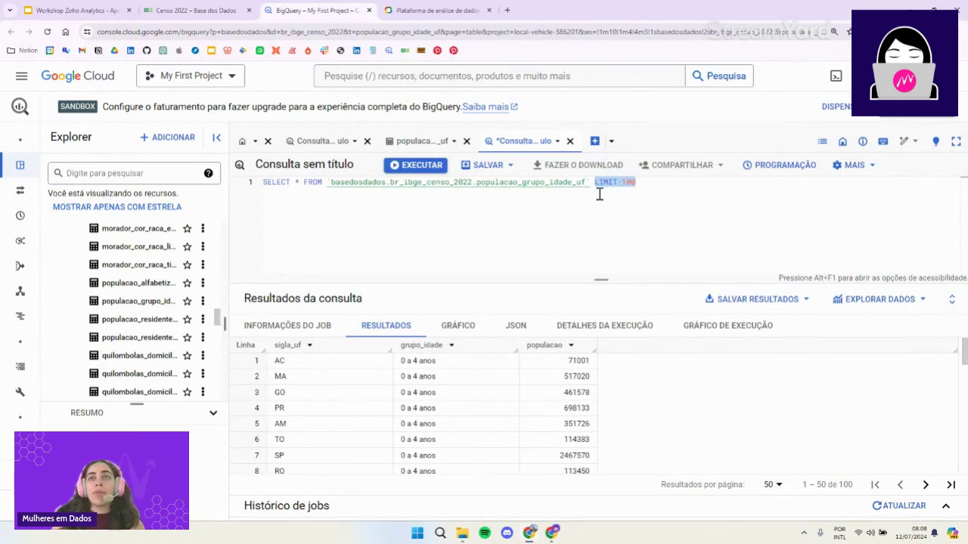
{"action": "key", "text": "BackSpace"}
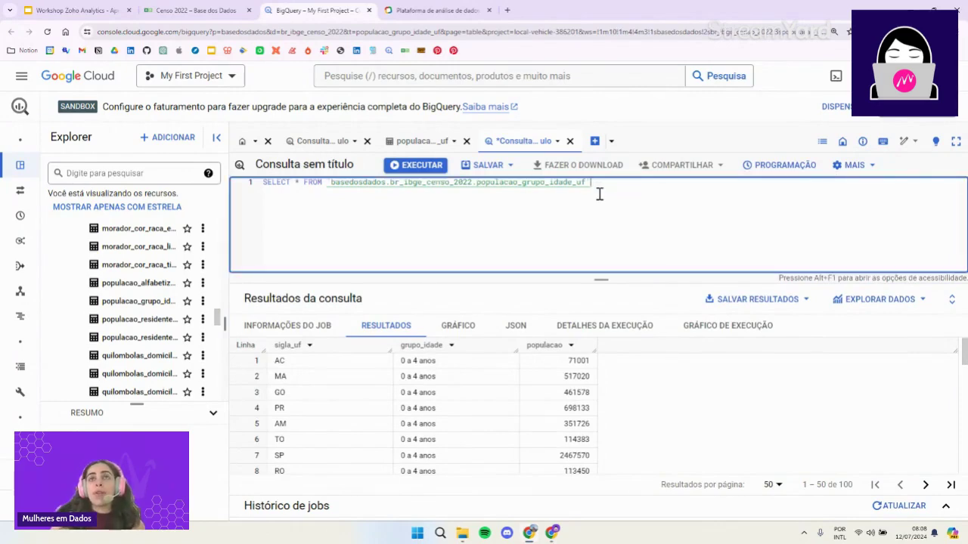
- Look through the table's columns, observation level and additional information on the Base dos Dados page
{"action": "left_click", "coordinate": [195, 10]}
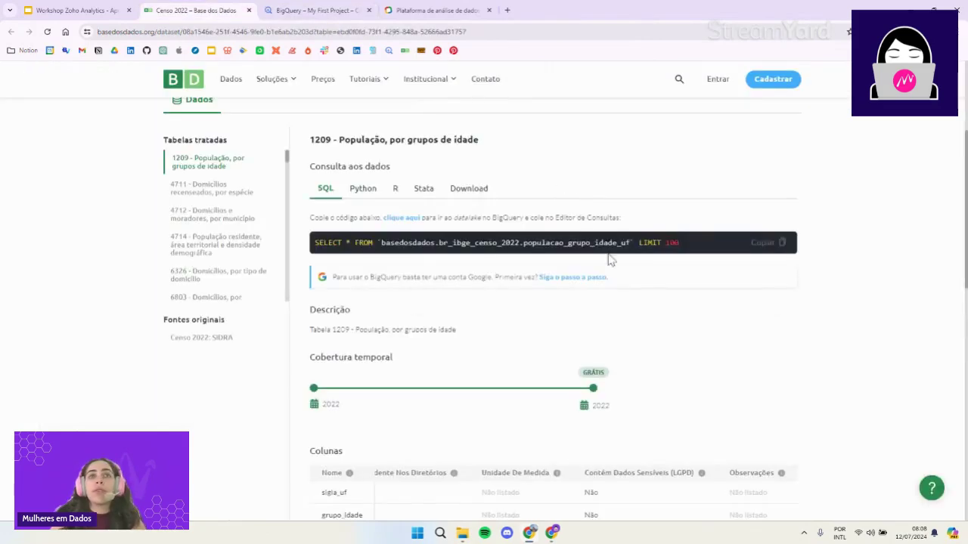
{"action": "scroll", "coordinate": [616, 285], "scroll_direction": "down", "scroll_amount": 5}
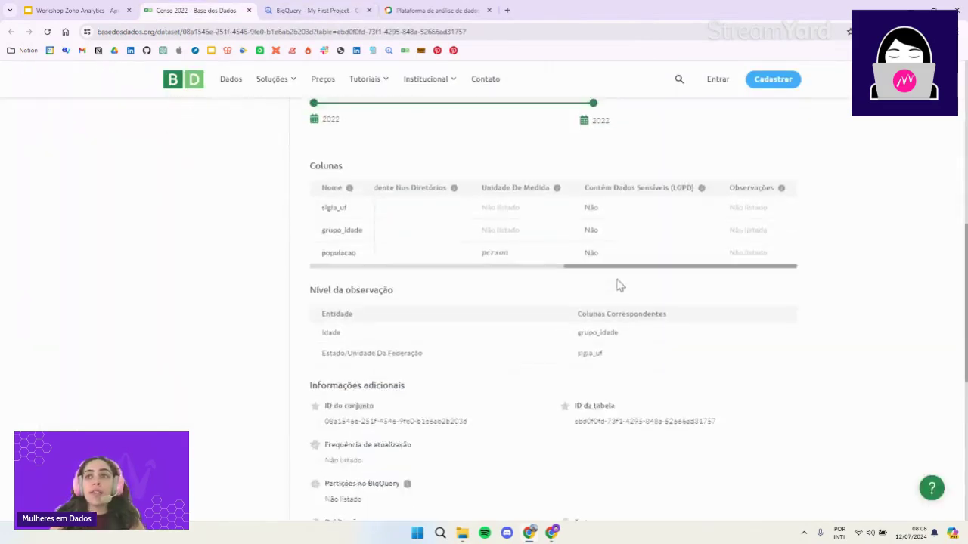
{"action": "scroll", "coordinate": [421, 288], "scroll_direction": "down", "scroll_amount": 3}
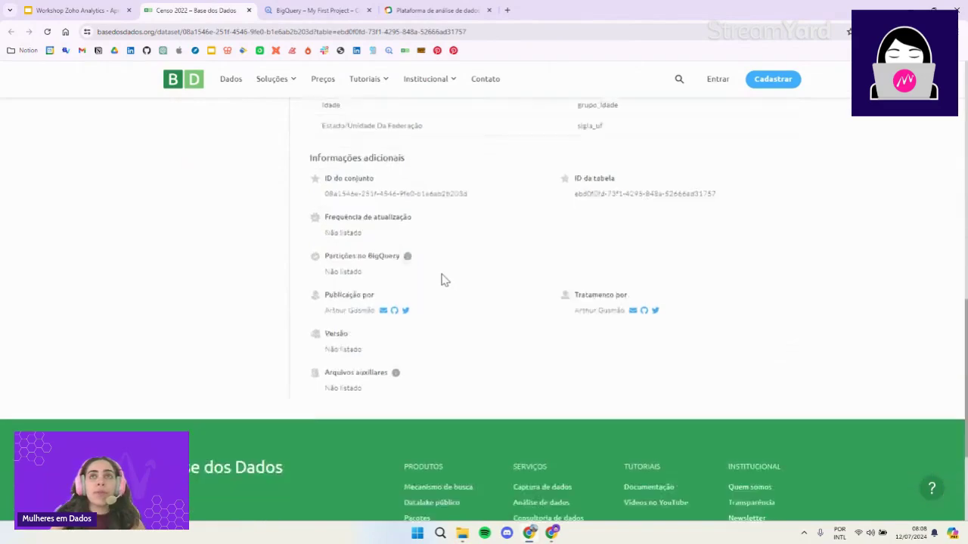
{"action": "scroll", "coordinate": [449, 270], "scroll_direction": "up", "scroll_amount": 2}
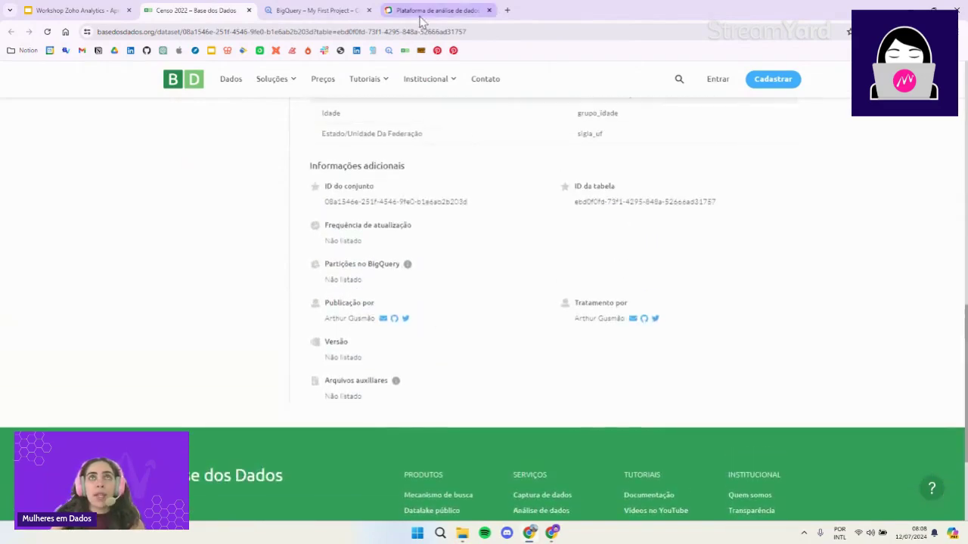
- Put the LIMIT clause back into the BigQuery query with a value of 1000 and run it
{"action": "left_click", "coordinate": [318, 10]}
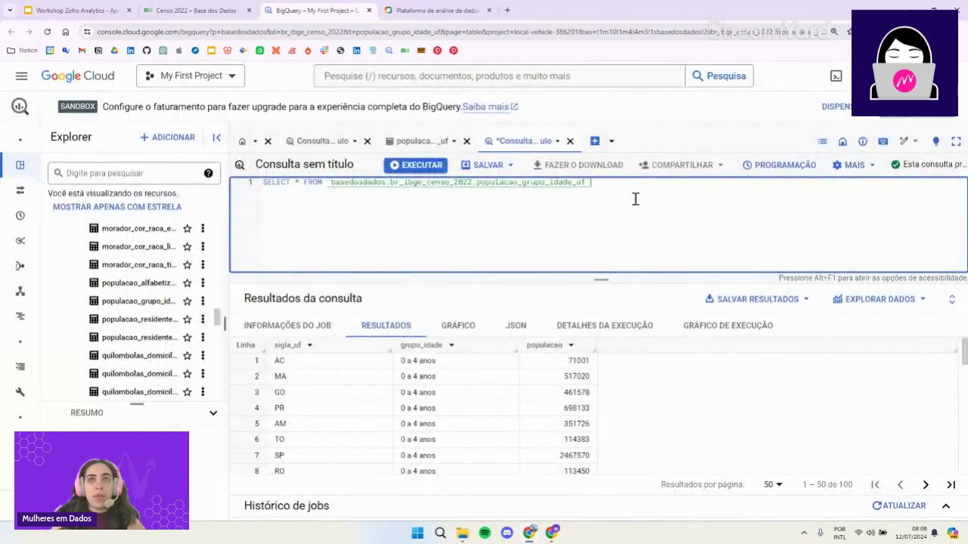
{"action": "key", "text": "ctrl+v"}
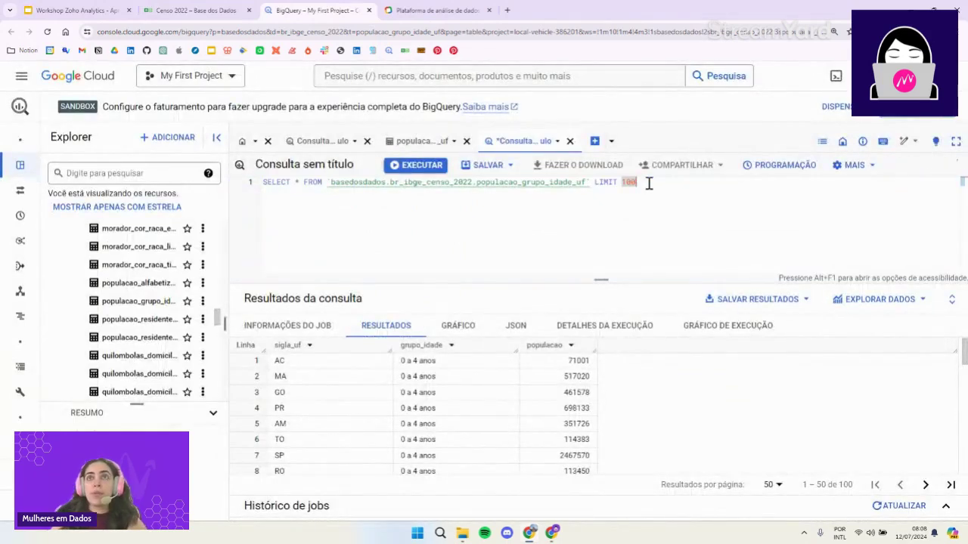
{"action": "type", "text": "0"}
{"action": "left_click", "coordinate": [428, 168]}
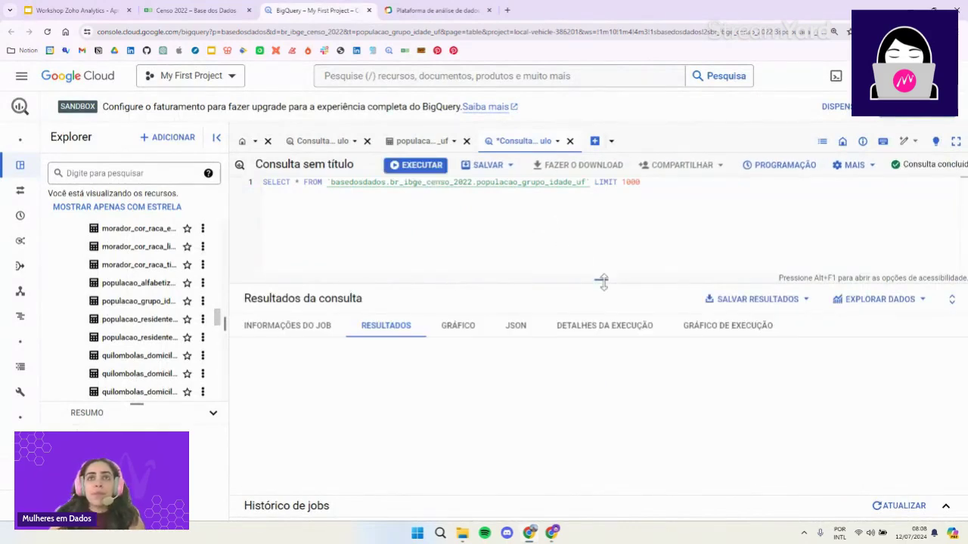
- Enlarge the results area and look through the grupo_idade values in the query results
{"action": "left_click_drag", "start_coordinate": [602, 280], "coordinate": [602, 218]}
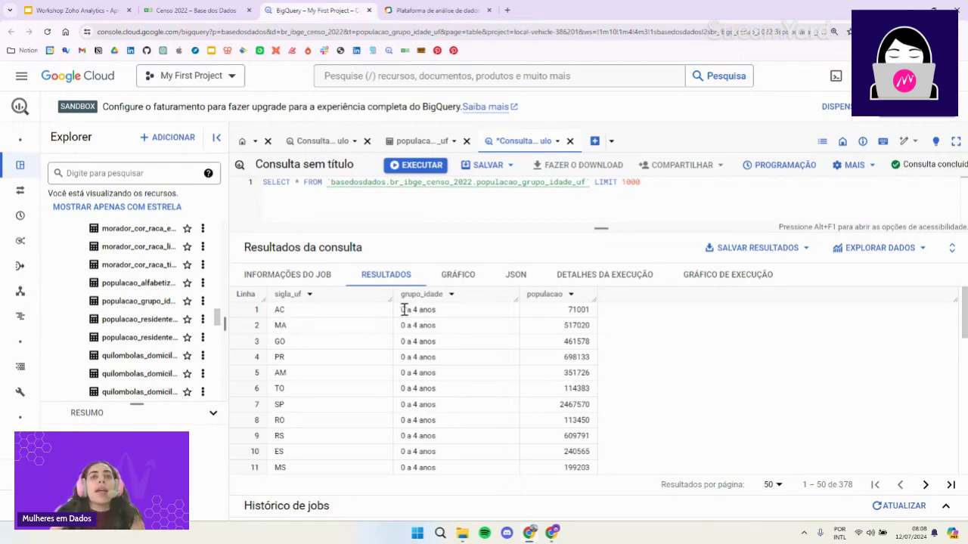
{"action": "left_click_drag", "start_coordinate": [401, 309], "coordinate": [435, 310]}
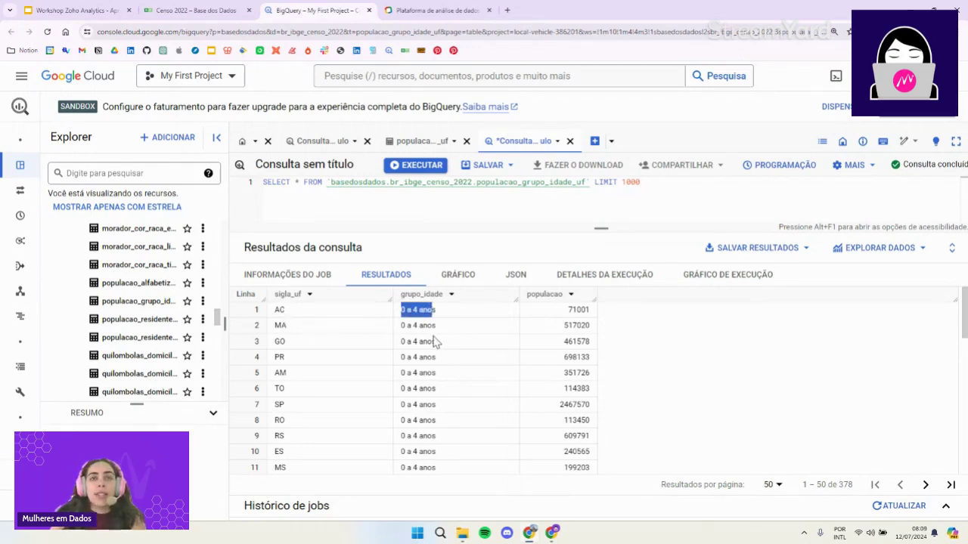
{"action": "scroll", "coordinate": [434, 341], "scroll_direction": "down", "scroll_amount": 3}
{"action": "scroll", "coordinate": [431, 341], "scroll_direction": "up", "scroll_amount": 4}
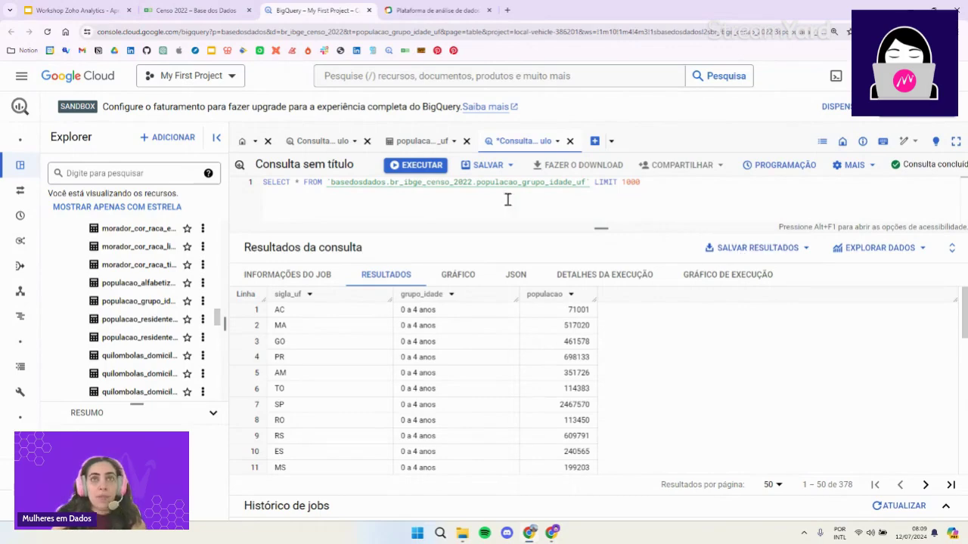
- Switch to the Zoho Analytics website and access the Zoho Analytics workspaces page
{"action": "left_click", "coordinate": [438, 11]}
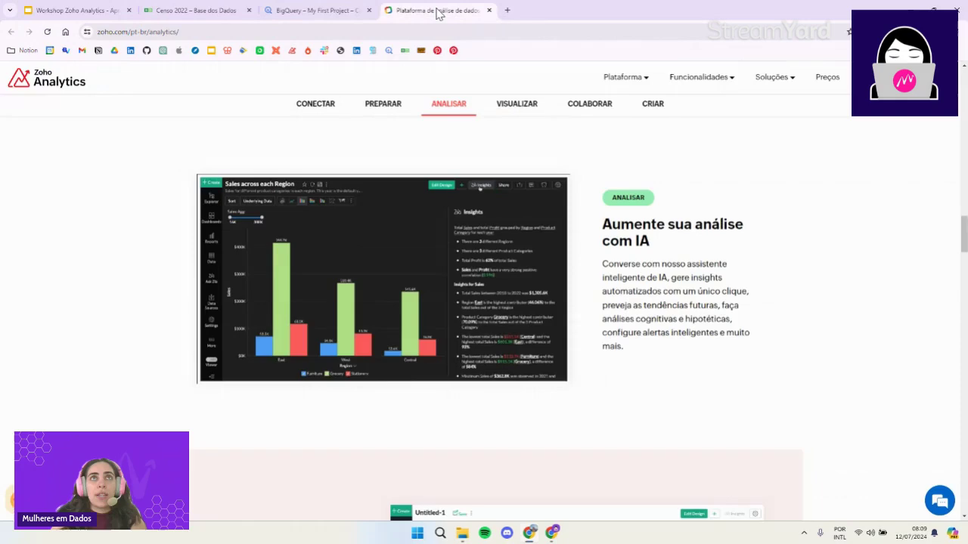
{"action": "scroll", "coordinate": [480, 134], "scroll_direction": "up", "scroll_amount": 15}
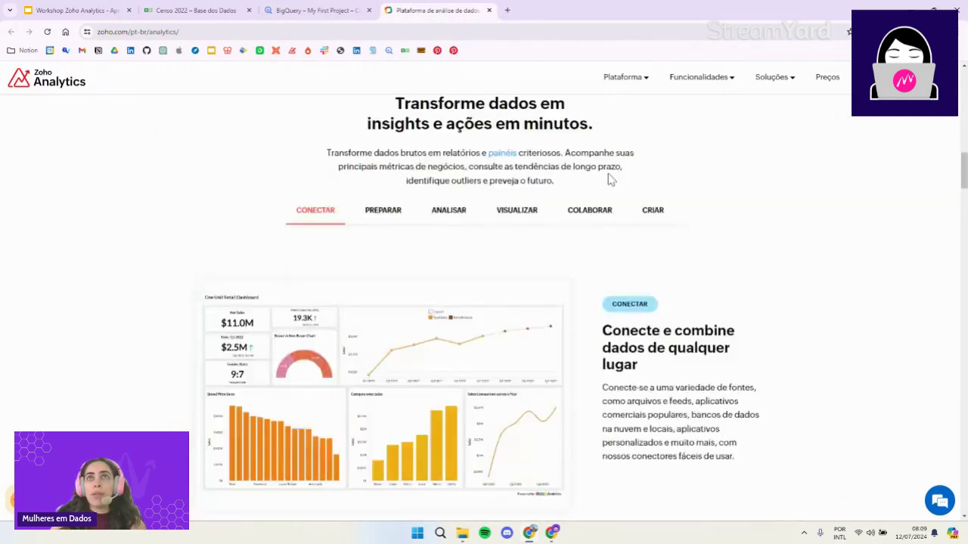
{"action": "scroll", "coordinate": [561, 173], "scroll_direction": "up", "scroll_amount": 10}
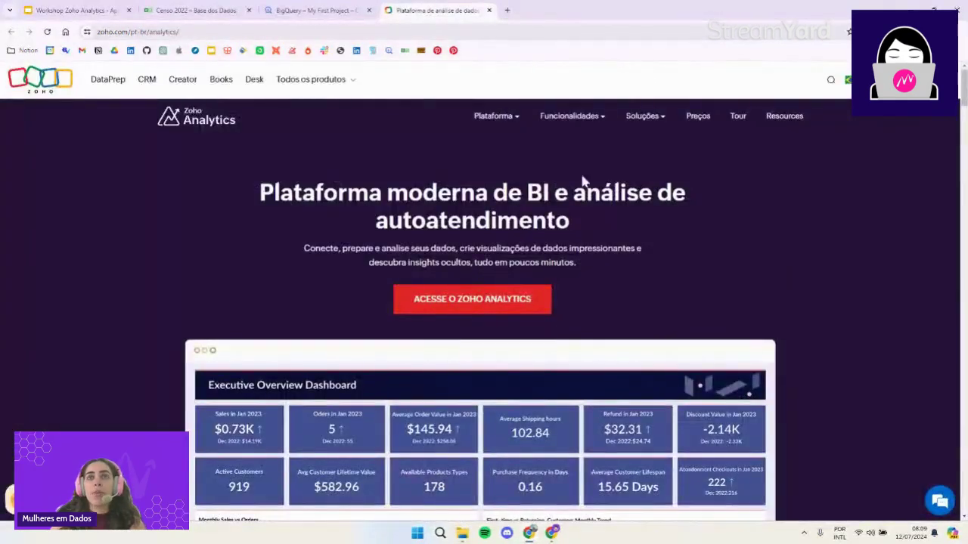
{"action": "left_click", "coordinate": [473, 303]}
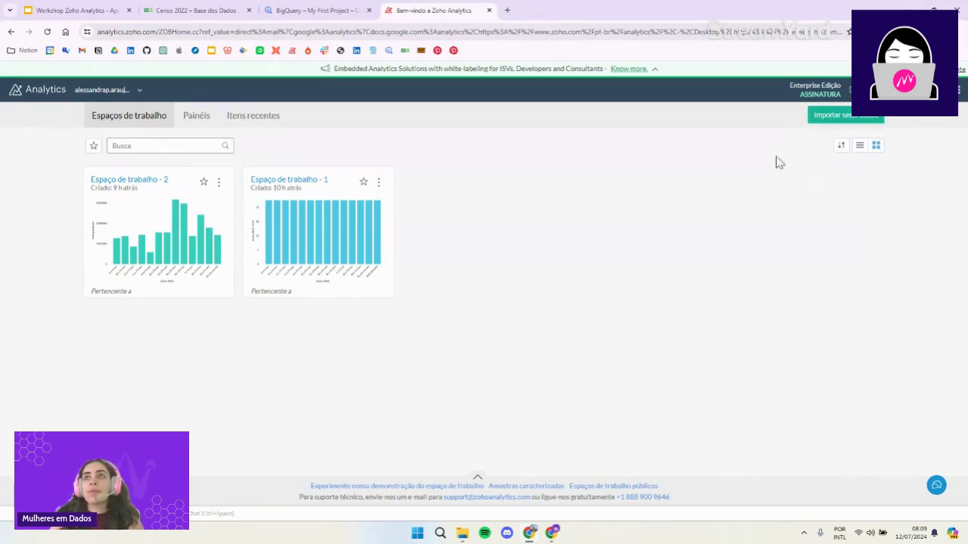
- Start importing data in Zoho Analytics and show the Bancos de dados e datalakes sources, briefly revisiting the BigQuery results
{"action": "left_click", "coordinate": [830, 121]}
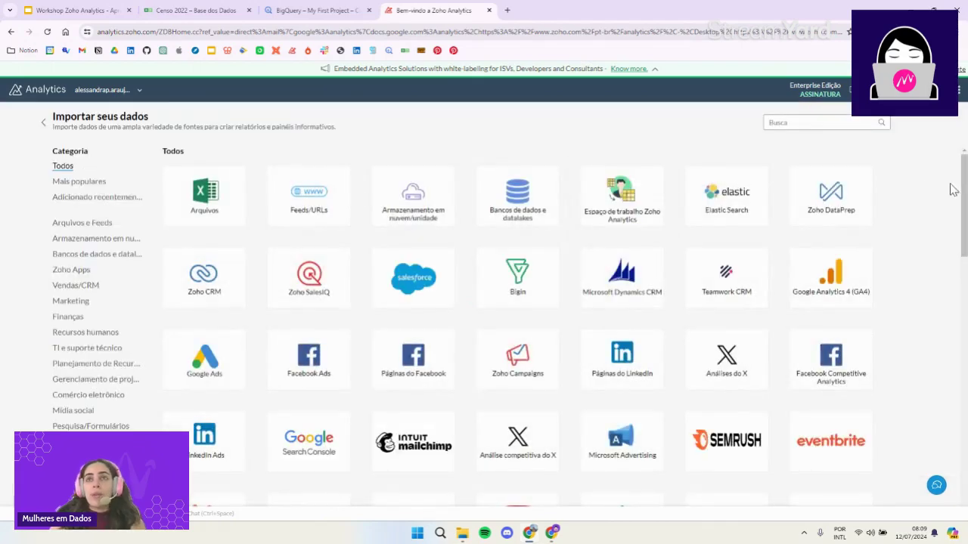
{"action": "left_click_drag", "start_coordinate": [954, 191], "coordinate": [877, 195]}
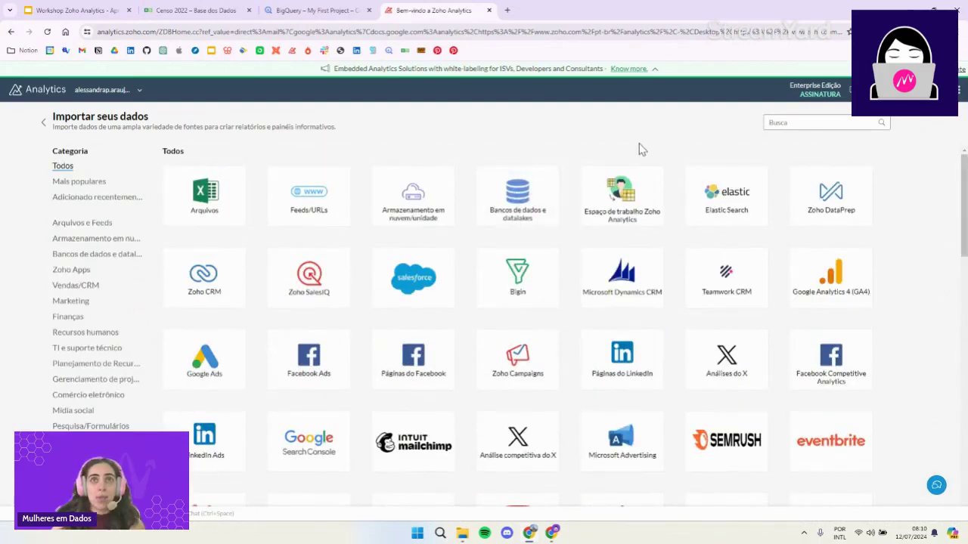
{"action": "left_click", "coordinate": [524, 209]}
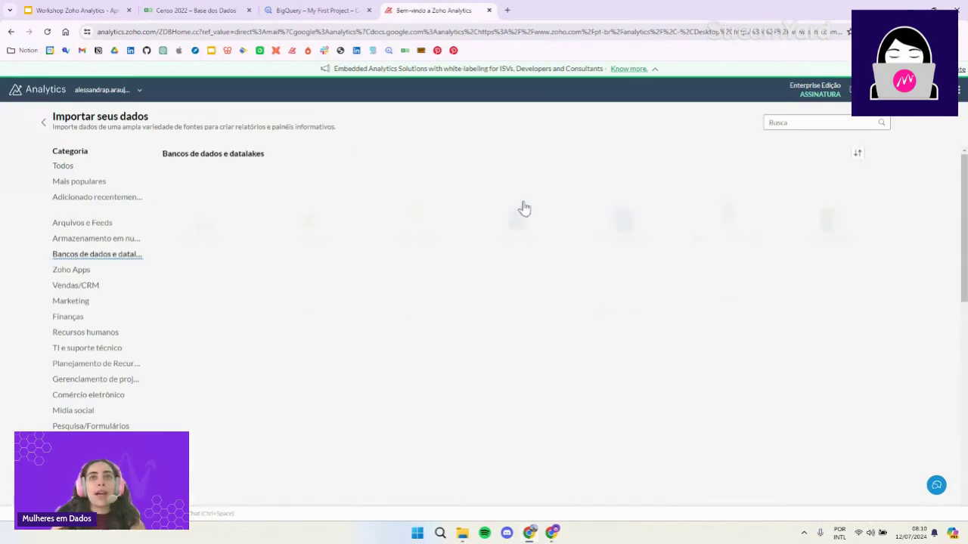
{"action": "left_click", "coordinate": [310, 19]}
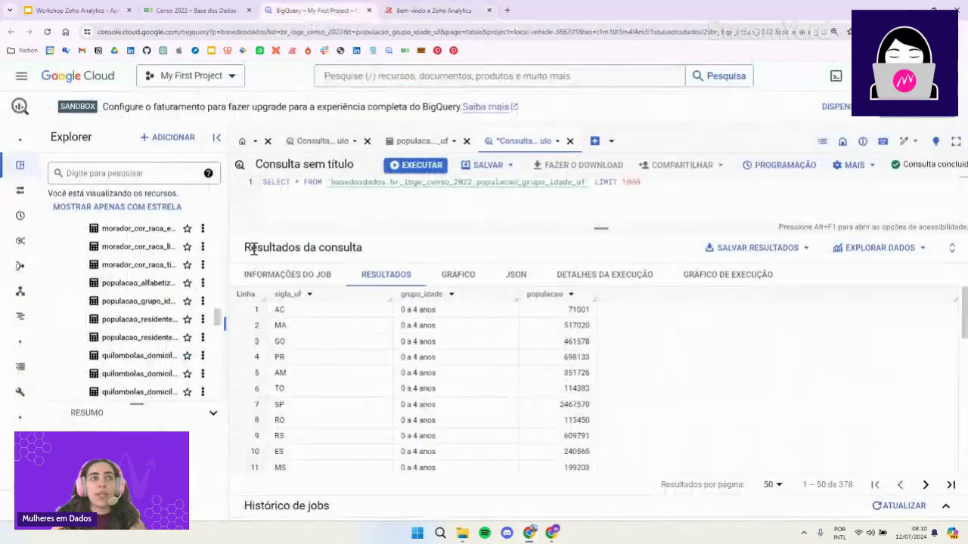
{"action": "left_click", "coordinate": [461, 17]}
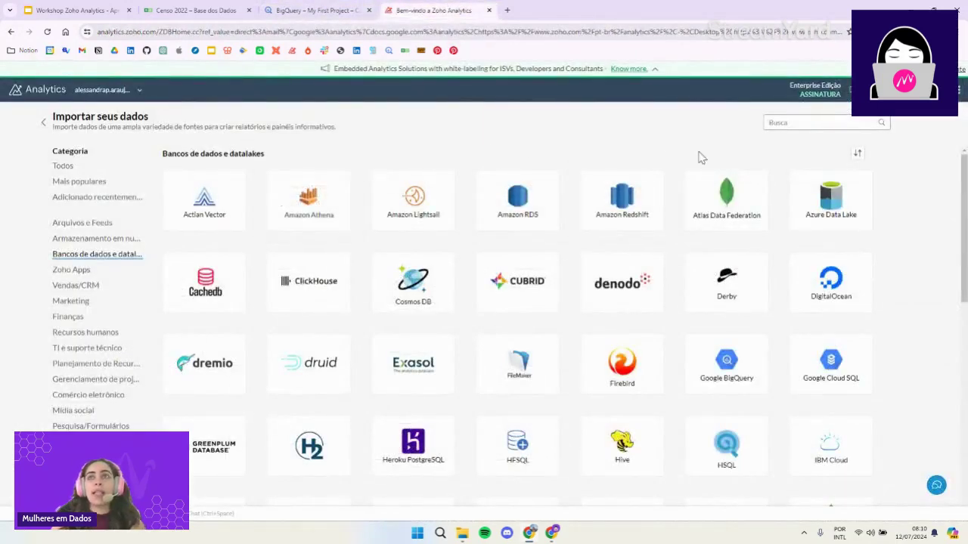
- Look through the database sources and start a Google BigQuery connection, up to its ID do projeto field
{"action": "scroll", "coordinate": [884, 247], "scroll_direction": "down", "scroll_amount": 3}
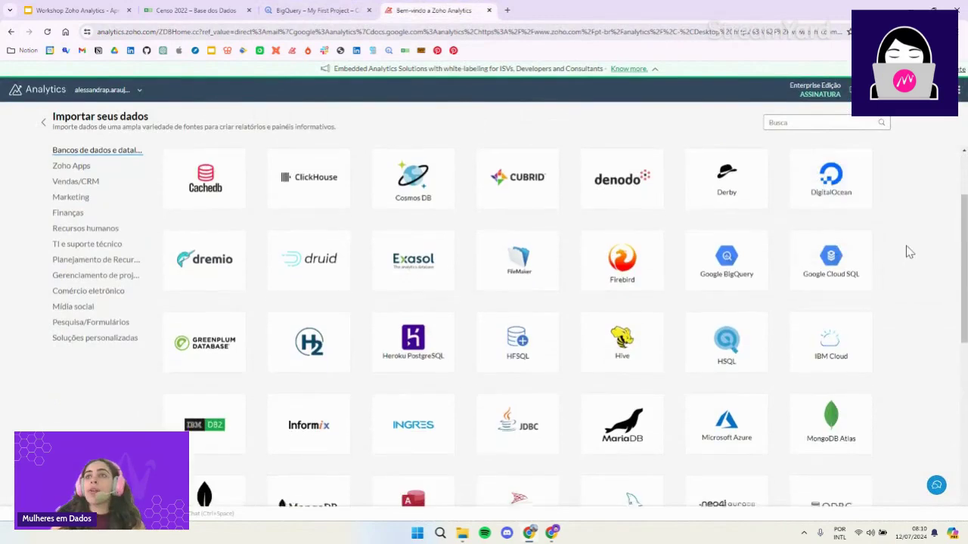
{"action": "scroll", "coordinate": [190, 227], "scroll_direction": "up", "scroll_amount": 3}
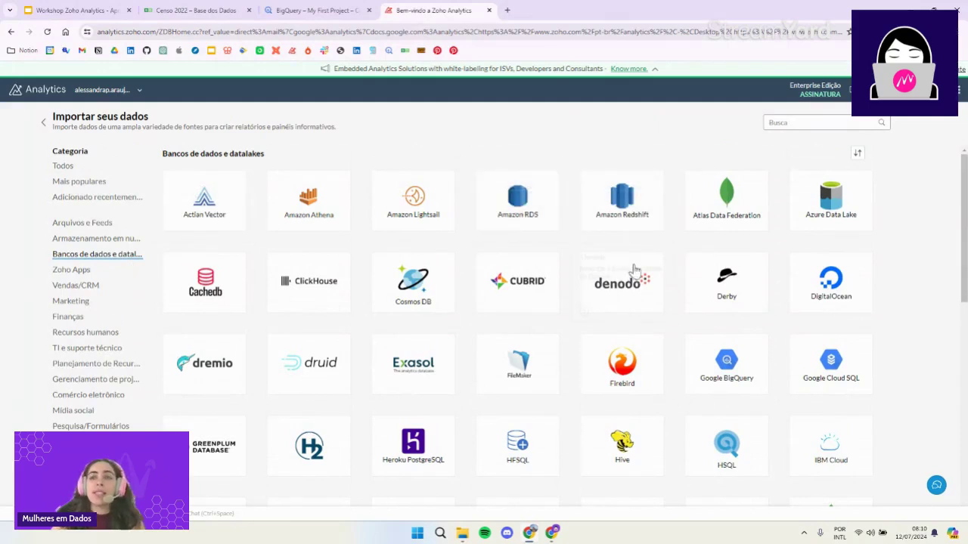
{"action": "scroll", "coordinate": [615, 277], "scroll_direction": "down", "scroll_amount": 2}
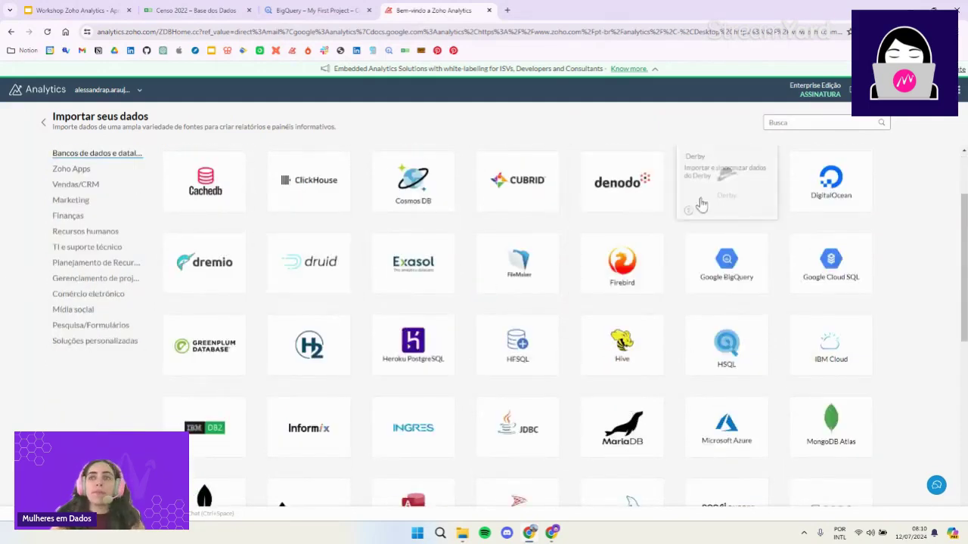
{"action": "left_click", "coordinate": [730, 272]}
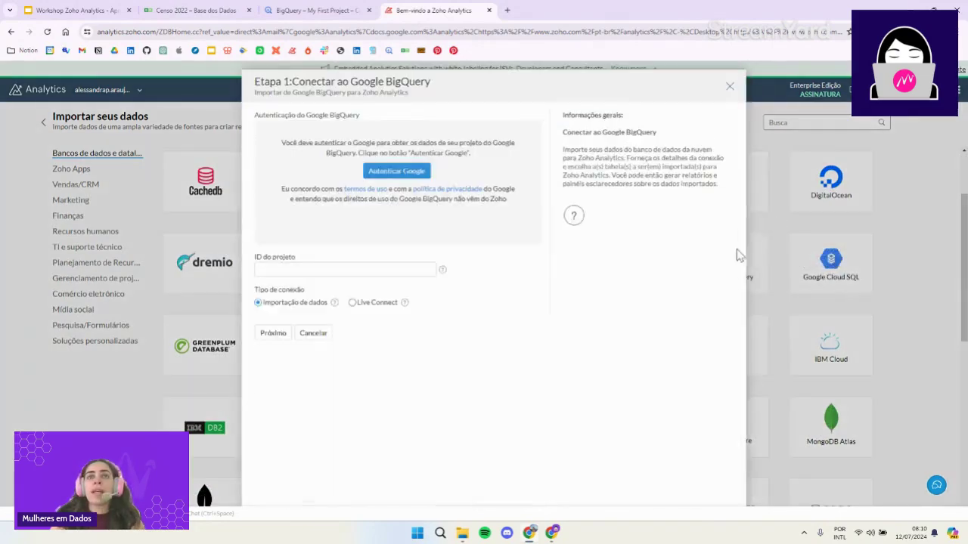
{"action": "left_click", "coordinate": [342, 271]}
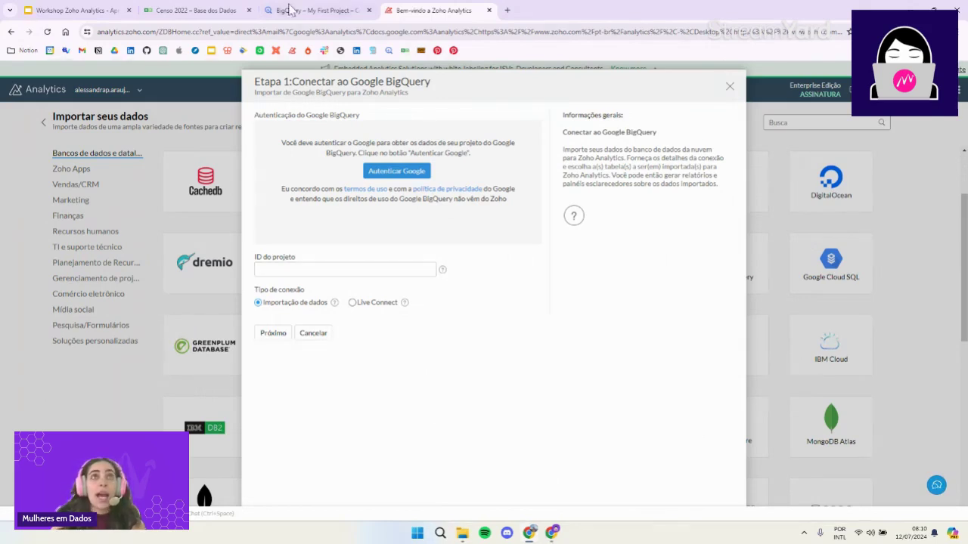
- Switch to BigQuery, find the br_ibge_censo_2022 dataset in the Explorer and copy its ID
{"action": "left_click", "coordinate": [306, 11]}
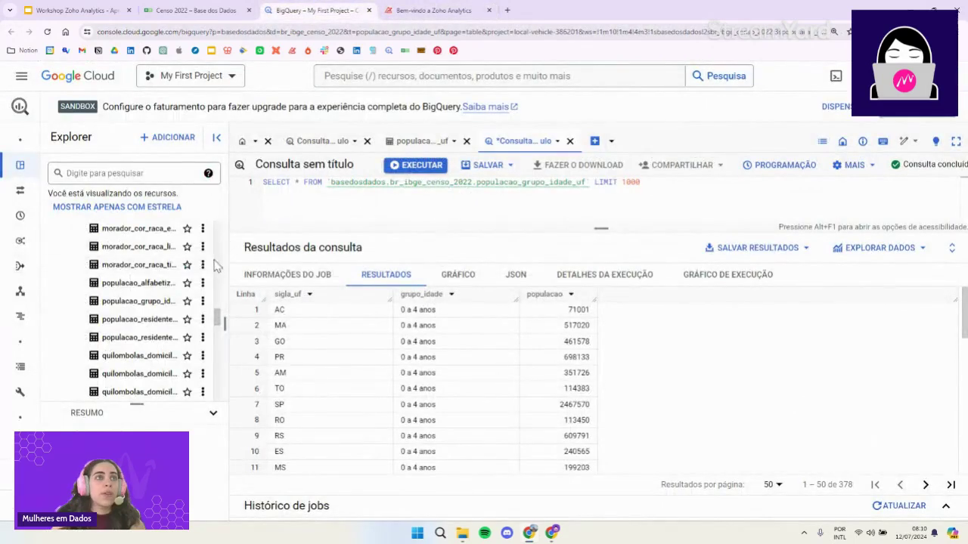
{"action": "scroll", "coordinate": [189, 301], "scroll_direction": "up", "scroll_amount": 6}
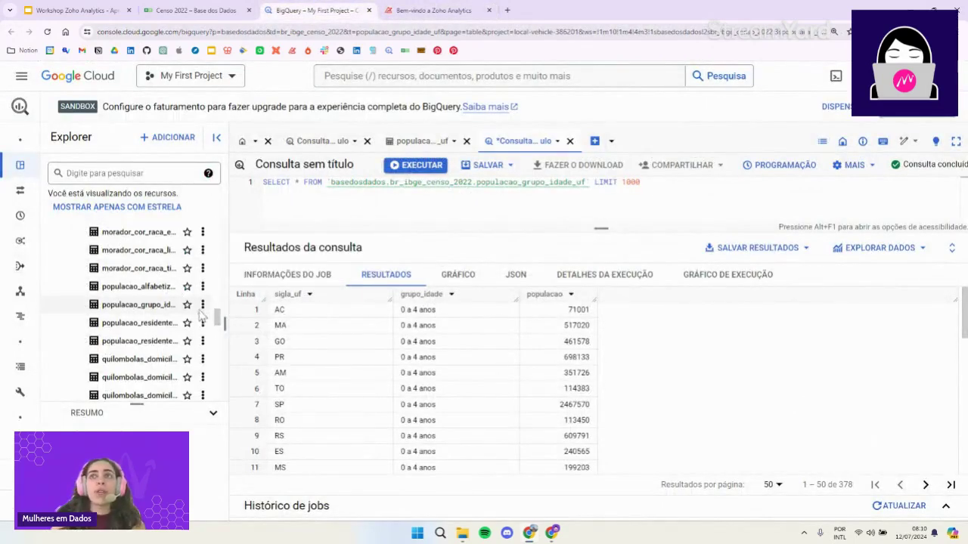
{"action": "scroll", "coordinate": [189, 301], "scroll_direction": "down", "scroll_amount": 6}
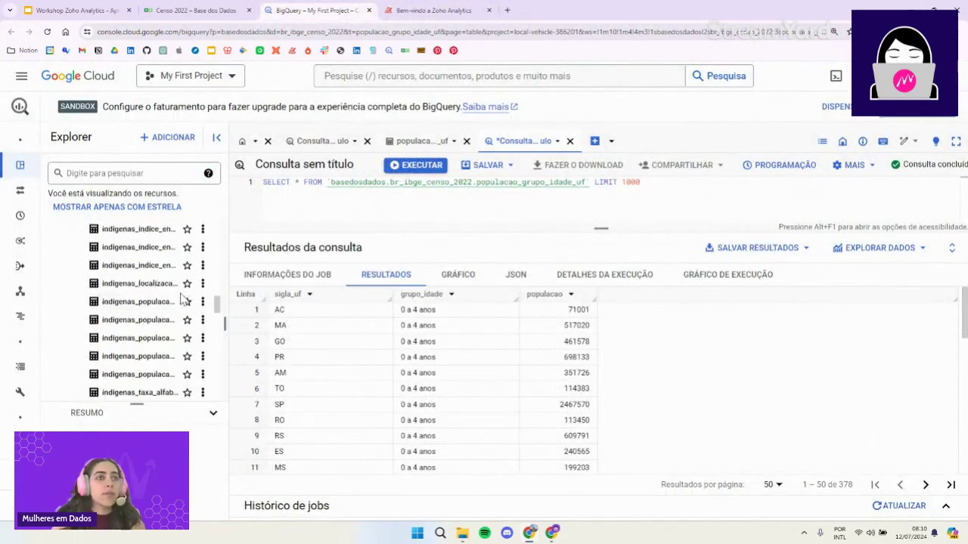
{"action": "scroll", "coordinate": [181, 299], "scroll_direction": "down", "scroll_amount": 3}
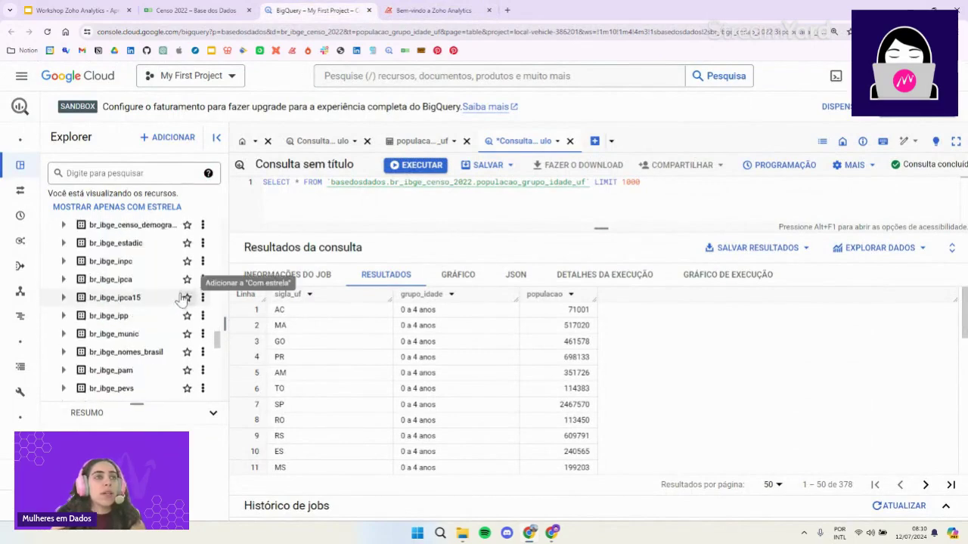
{"action": "scroll", "coordinate": [182, 298], "scroll_direction": "up", "scroll_amount": 5}
{"action": "scroll", "coordinate": [182, 299], "scroll_direction": "up", "scroll_amount": 10}
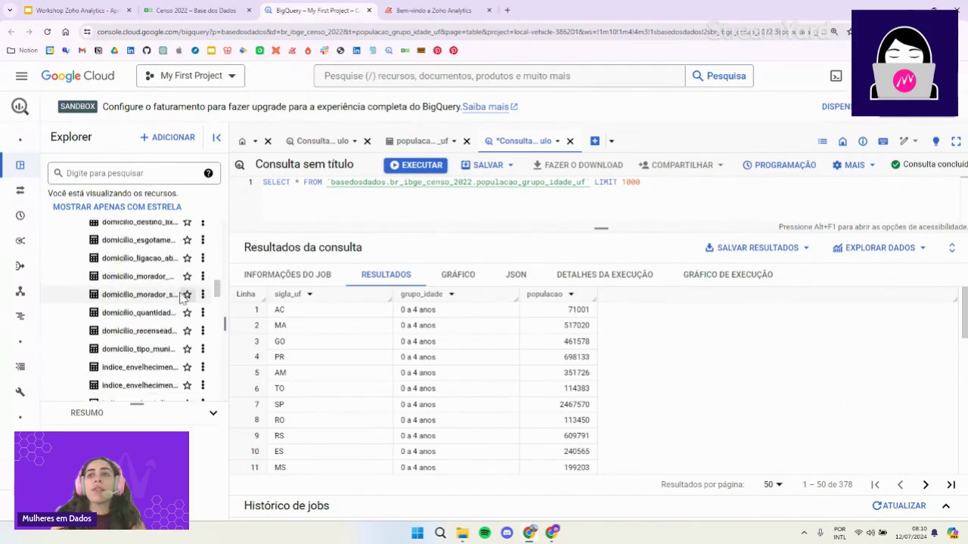
{"action": "scroll", "coordinate": [182, 299], "scroll_direction": "down", "scroll_amount": 5}
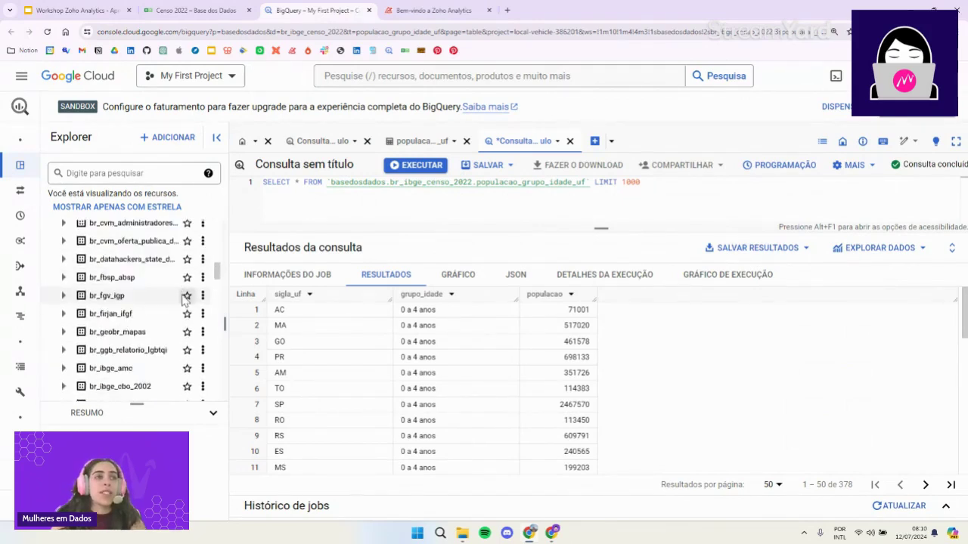
{"action": "scroll", "coordinate": [176, 300], "scroll_direction": "up", "scroll_amount": 1}
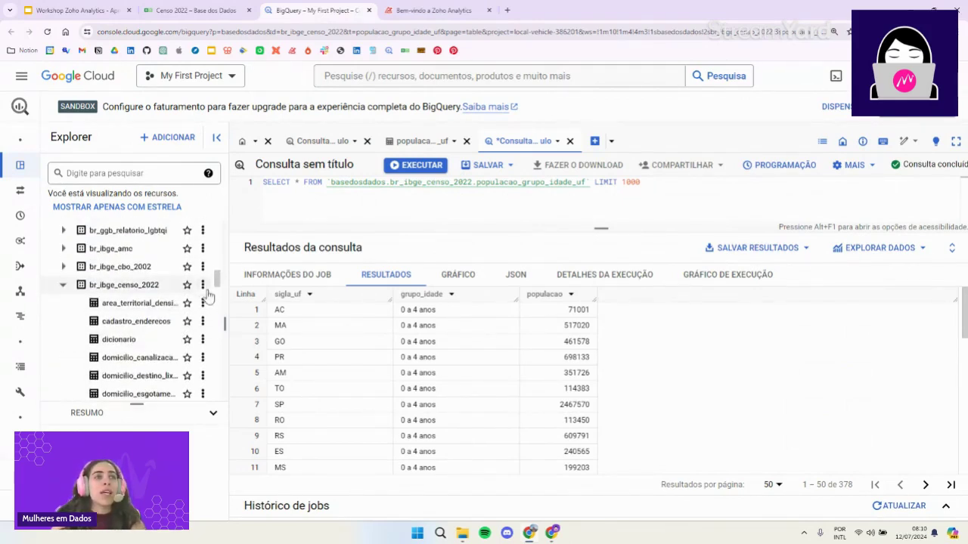
{"action": "left_click", "coordinate": [202, 286]}
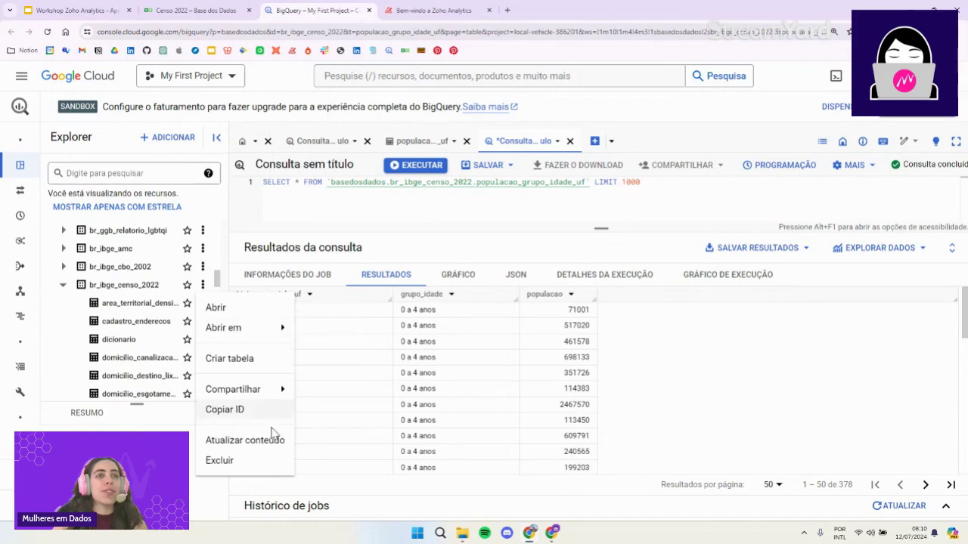
{"action": "left_click", "coordinate": [125, 292]}
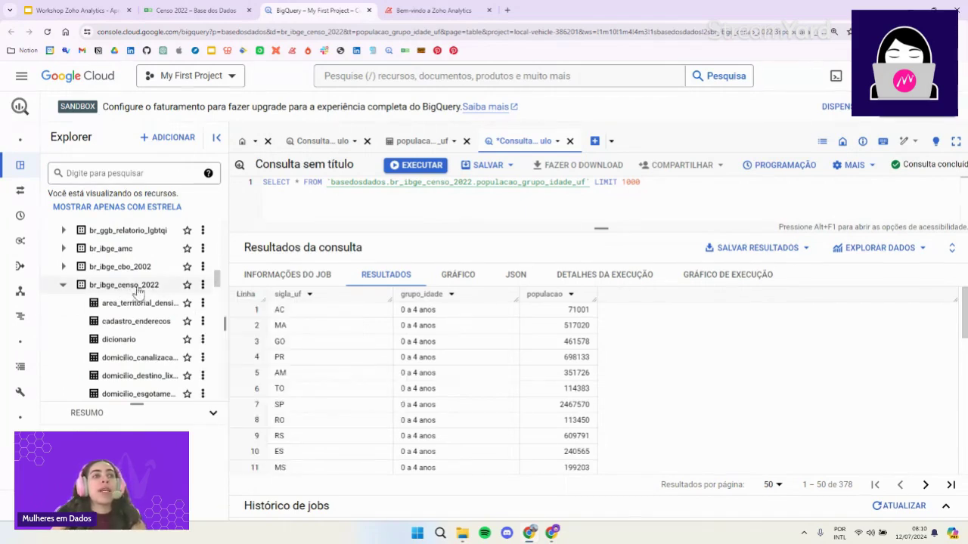
{"action": "left_click", "coordinate": [202, 288]}
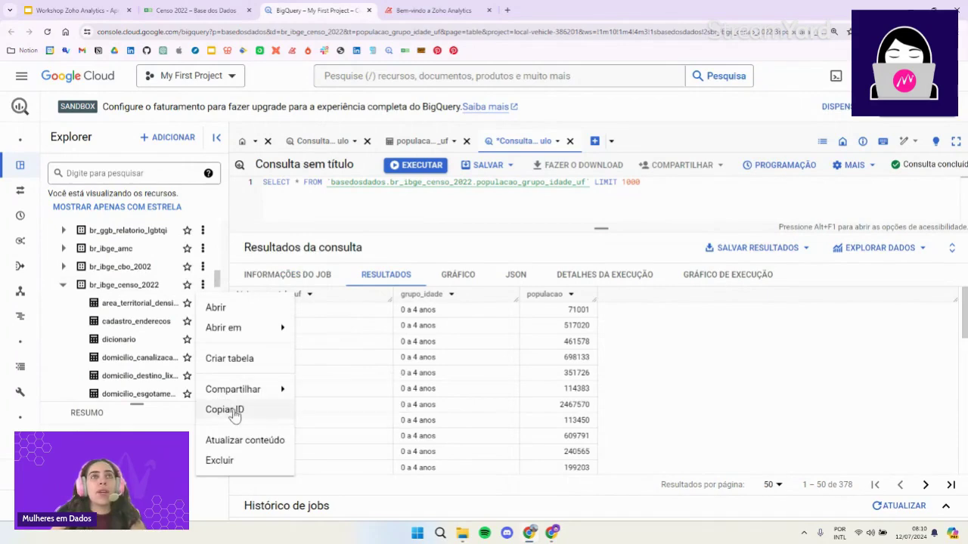
{"action": "left_click", "coordinate": [235, 414]}
- Return to the BigQuery connection form in Zoho Analytics and cancel it from the ID do projeto field
{"action": "left_click", "coordinate": [431, 9]}
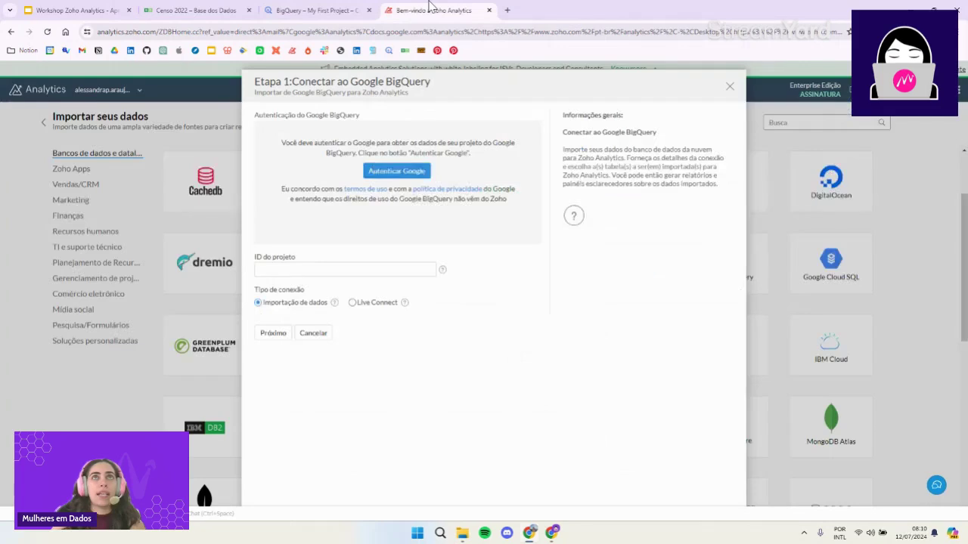
{"action": "left_click", "coordinate": [329, 272]}
{"action": "left_click", "coordinate": [328, 272]}
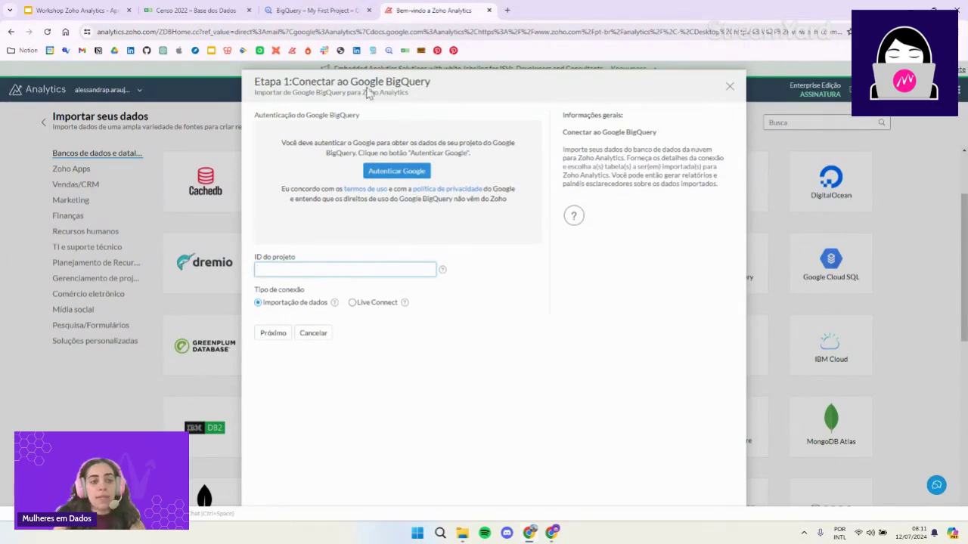
{"action": "left_click", "coordinate": [731, 97]}
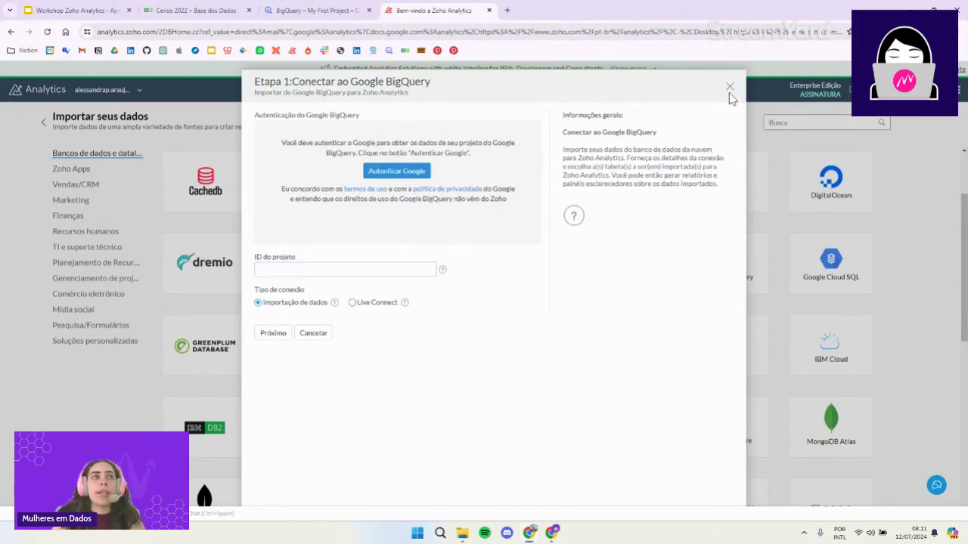
{"action": "left_click", "coordinate": [730, 88]}
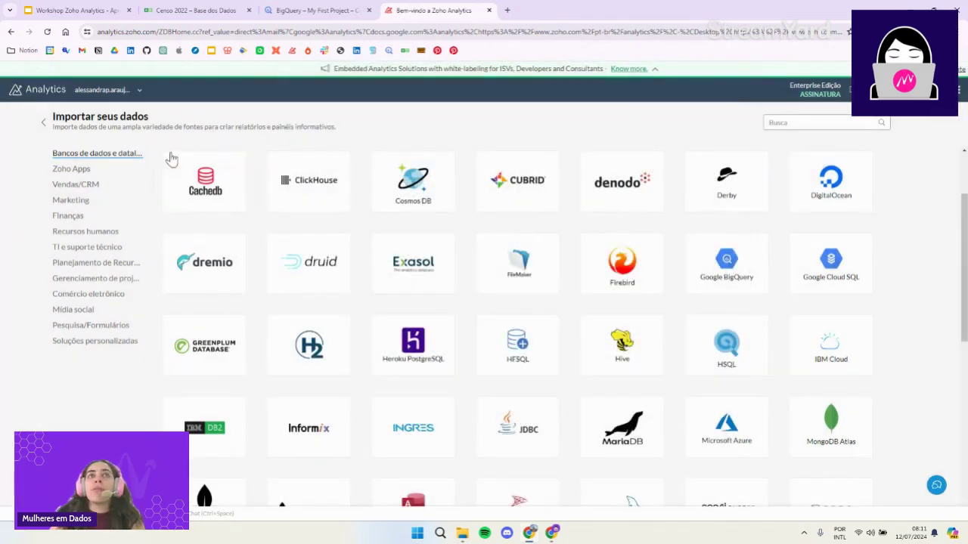
- Restart the data import from the workspaces page, list all source categories and choose Arquivos as the source
{"action": "left_click", "coordinate": [44, 123]}
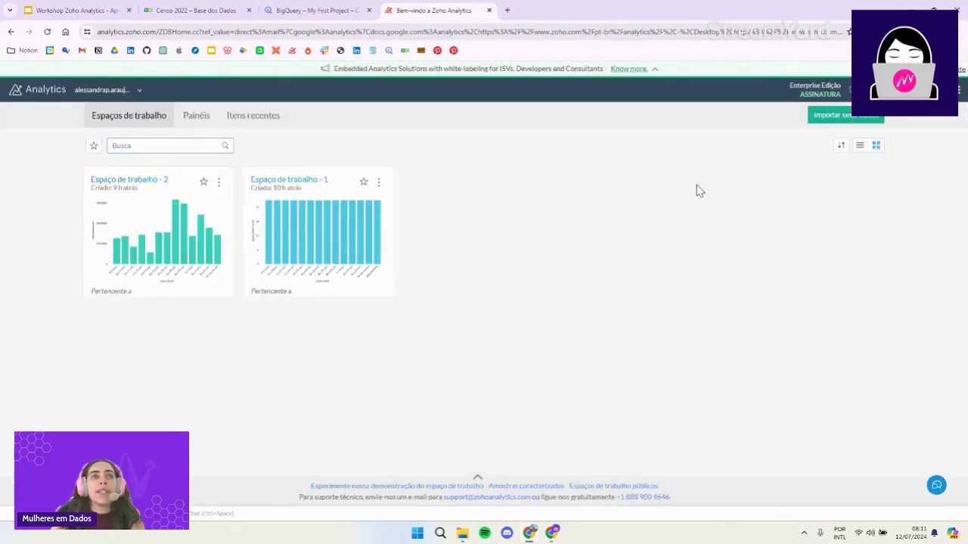
{"action": "left_click", "coordinate": [834, 118]}
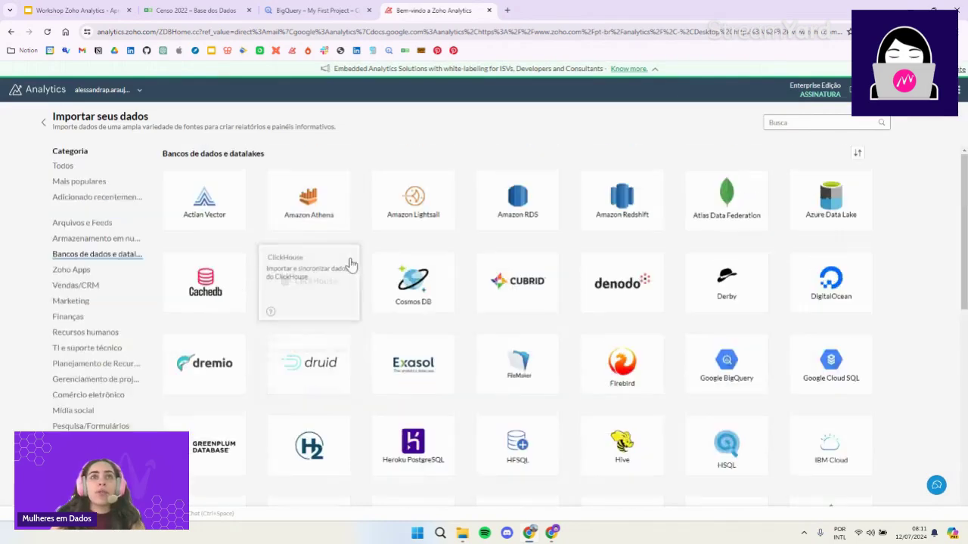
{"action": "left_click", "coordinate": [63, 166]}
{"action": "mouse_move", "coordinate": [217, 207]}
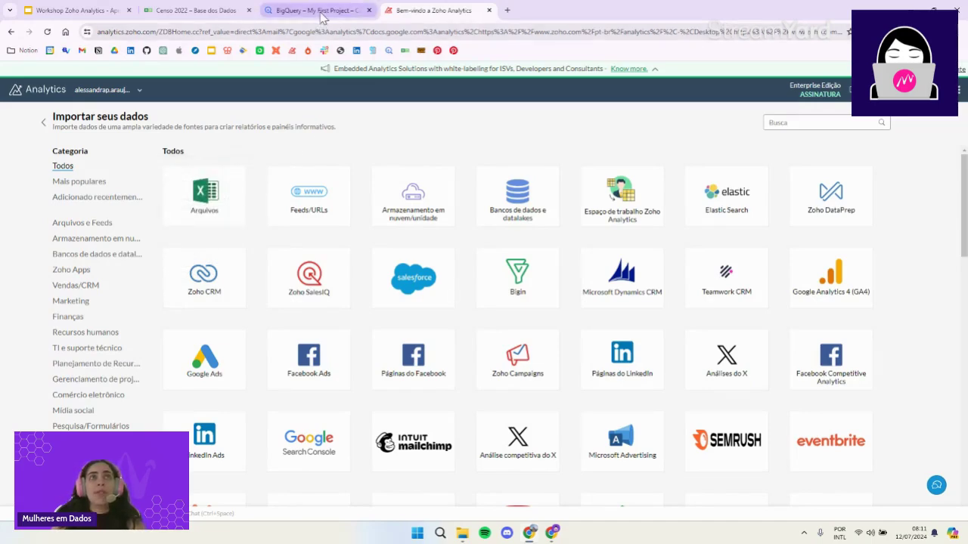
{"action": "left_click", "coordinate": [233, 195]}
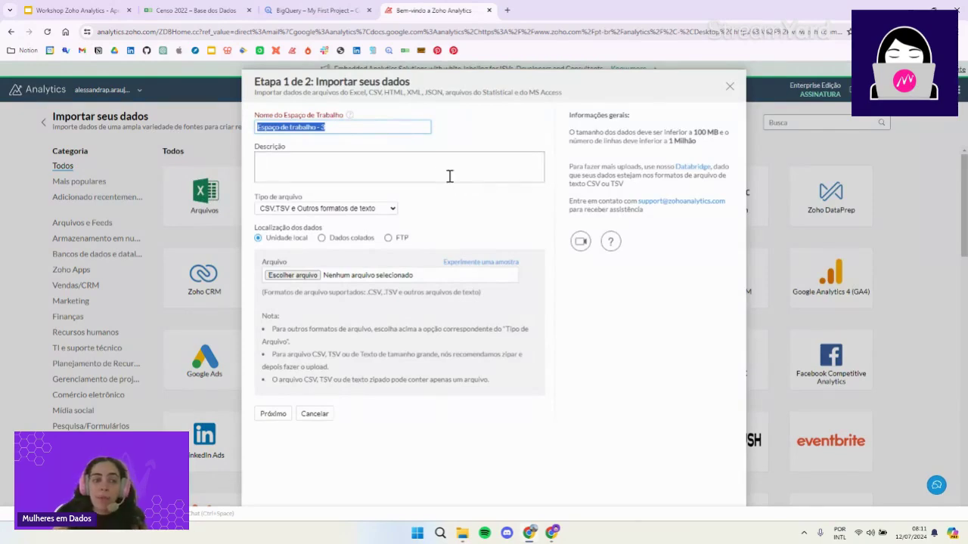
- Switch to BigQuery and save the query results as a local CSV file
{"action": "left_click", "coordinate": [314, 10]}
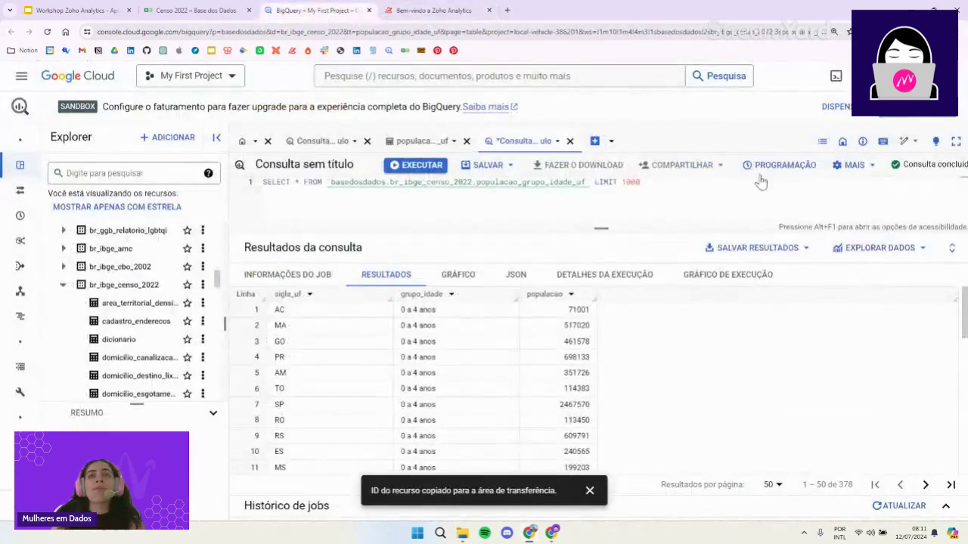
{"action": "left_click", "coordinate": [805, 250]}
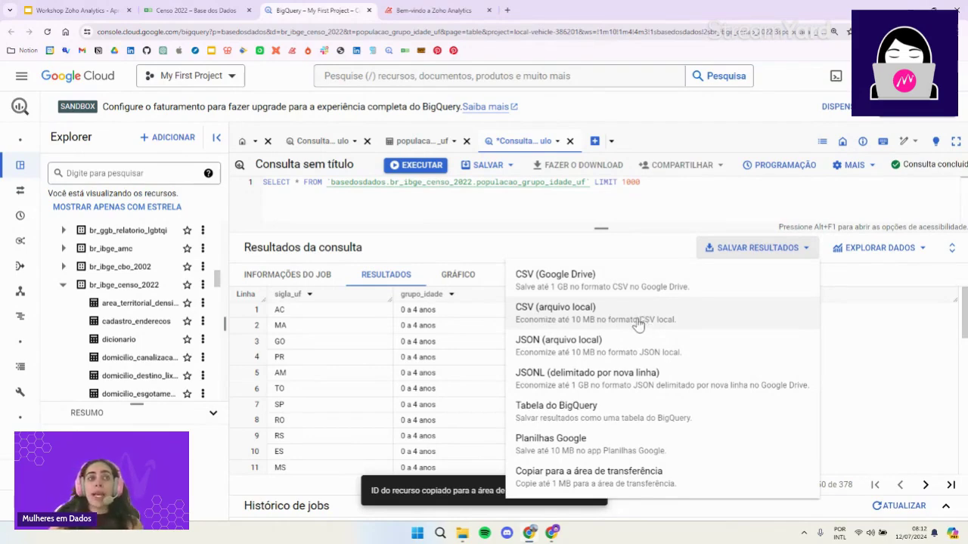
{"action": "left_click", "coordinate": [614, 321]}
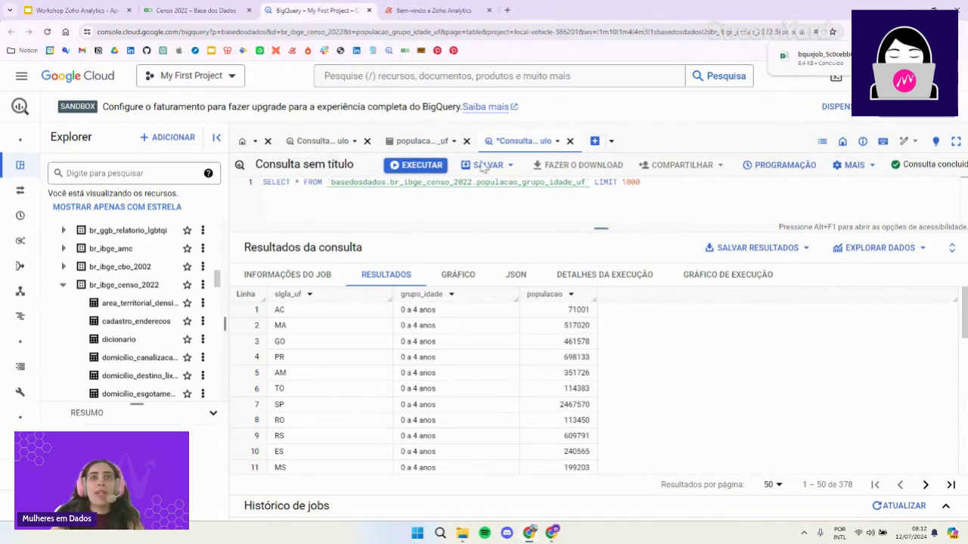
- Go back to the Zoho Analytics file import and name the workspace "Mulheres em Dados - Censo 2022"
{"action": "left_click", "coordinate": [425, 15]}
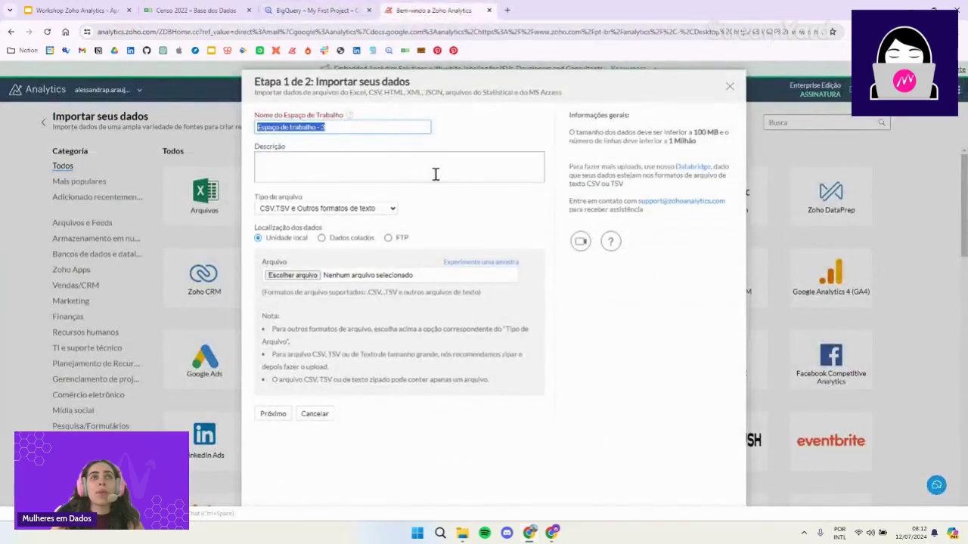
{"action": "left_click", "coordinate": [340, 129]}
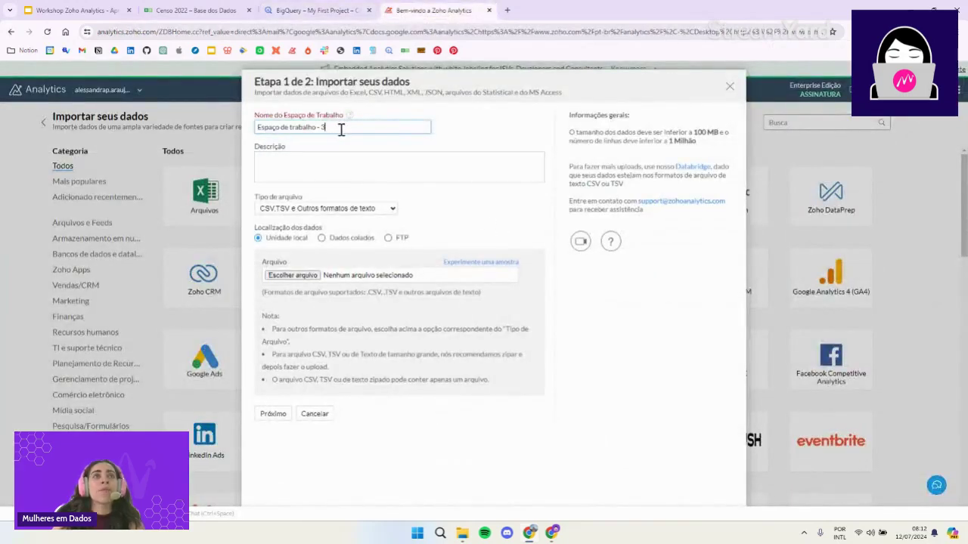
{"action": "left_click_drag", "start_coordinate": [339, 130], "coordinate": [252, 129]}
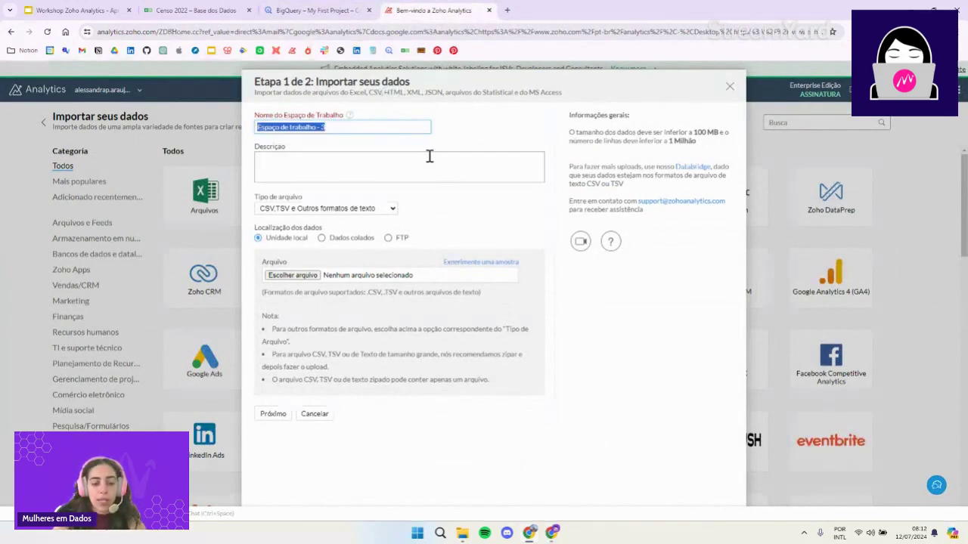
{"action": "type", "text": "Mul"}
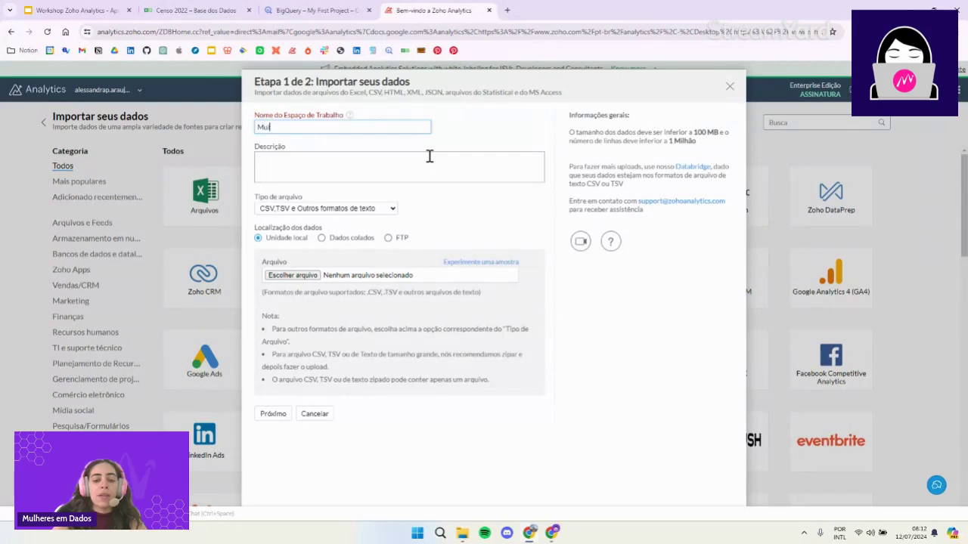
{"action": "type", "text": "heres em Dados"}
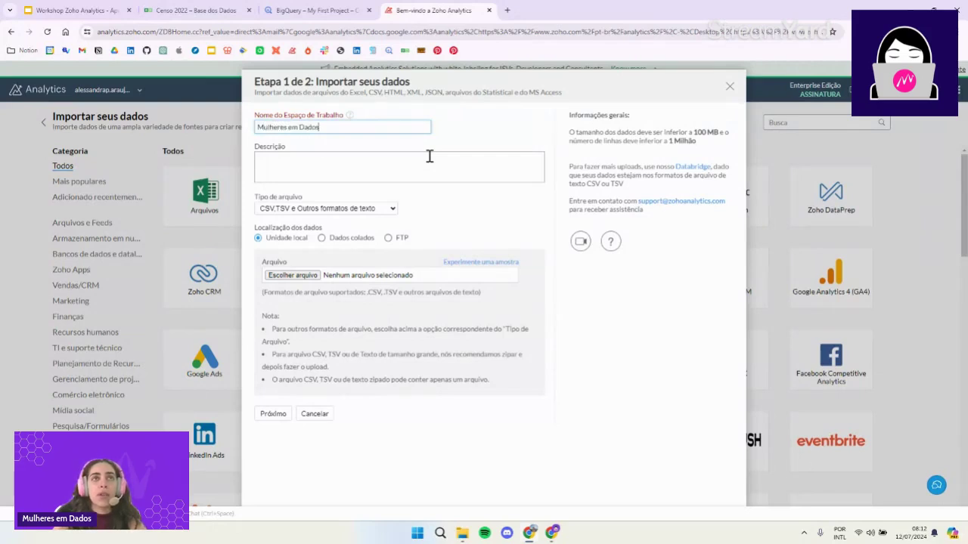
{"action": "type", "text": " - Censo 2022"}
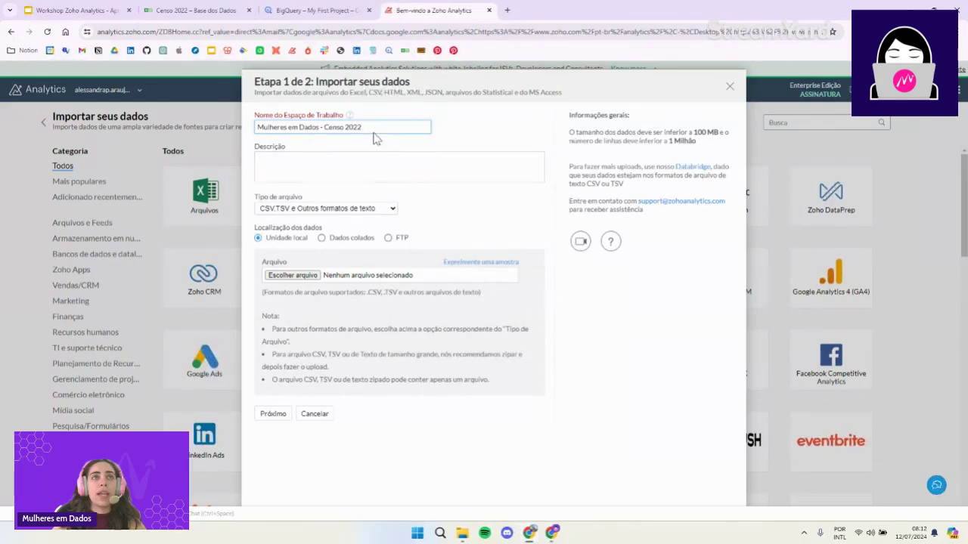
- Switch the keyboard layout to Portuguese and start the workspace description with "Espaço de trabalho destinado a análise do censo de 2022. Contém"
{"action": "left_click", "coordinate": [378, 163]}
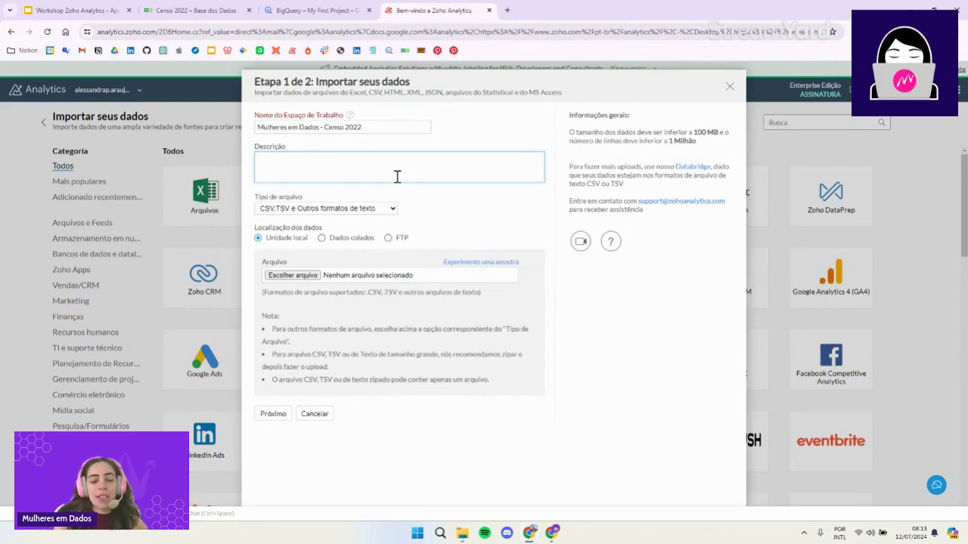
{"action": "type", "text": "Espaço"}
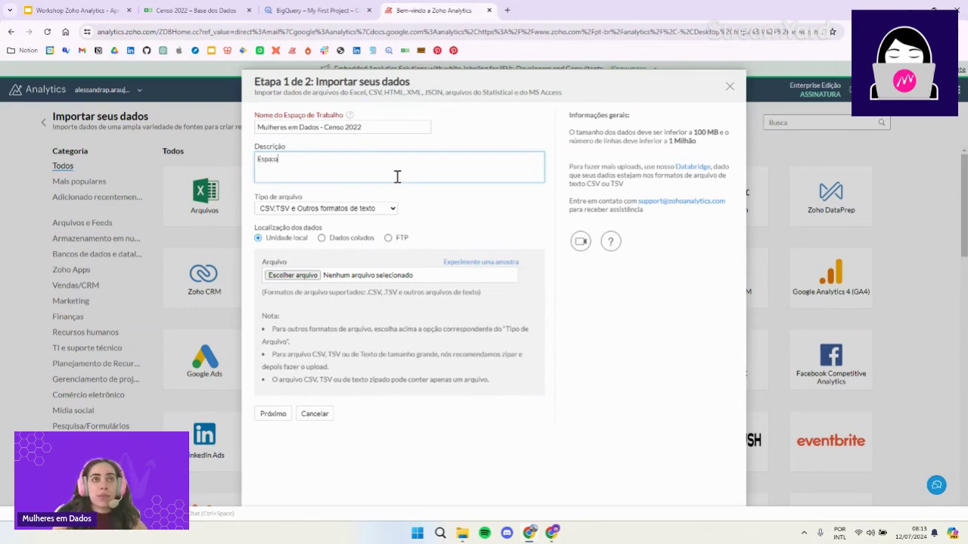
{"action": "left_click", "coordinate": [839, 533]}
{"action": "left_click", "coordinate": [839, 487]}
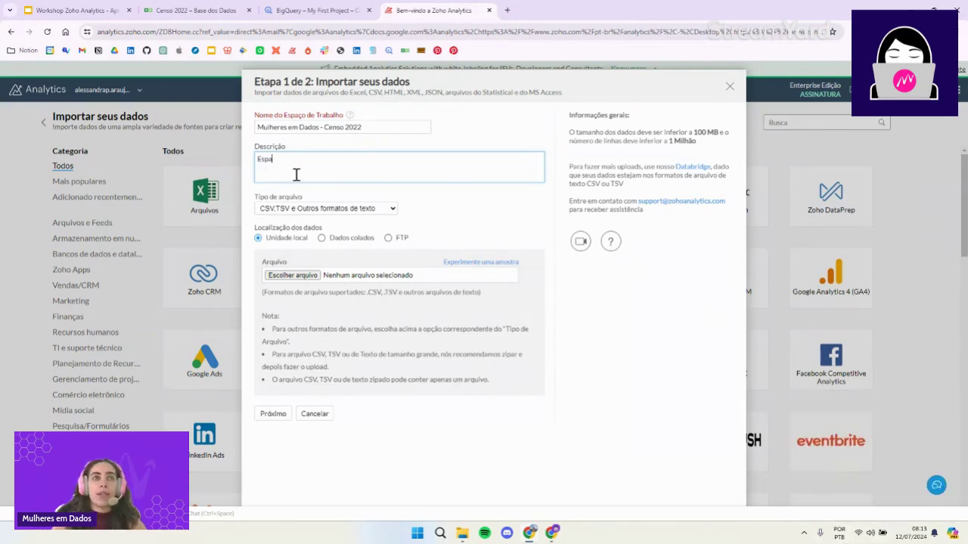
{"action": "type", "text": "ço de t"}
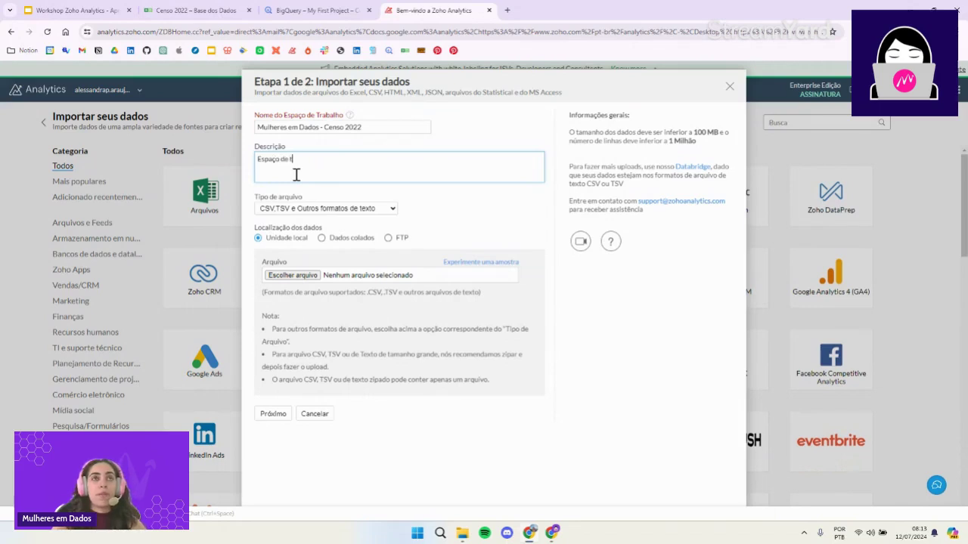
{"action": "type", "text": "rabalho dest"}
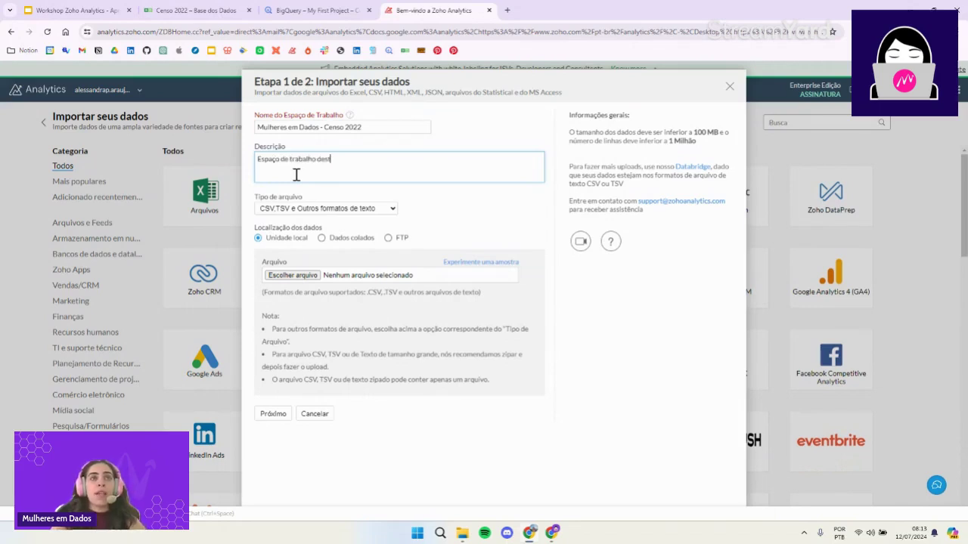
{"action": "type", "text": "inado"}
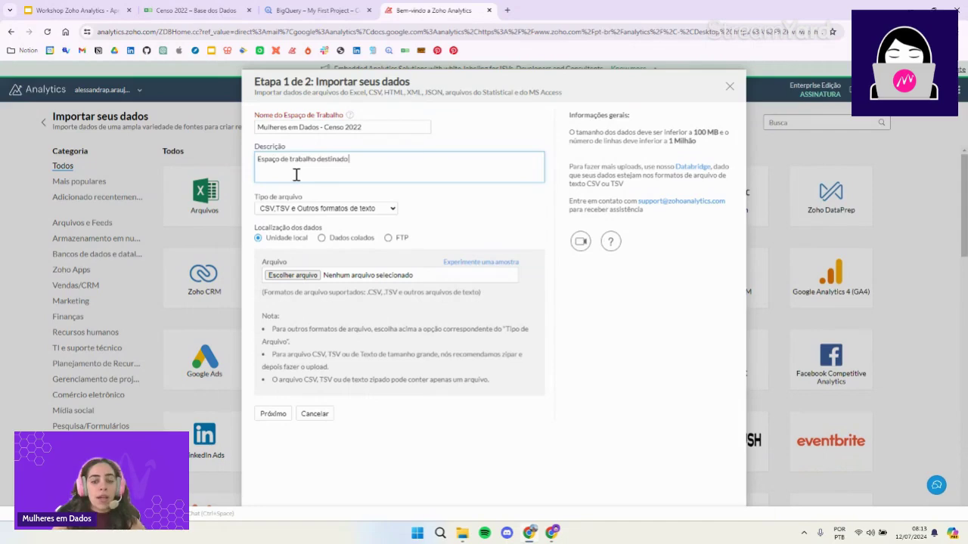
{"action": "type", "text": " a anális"}
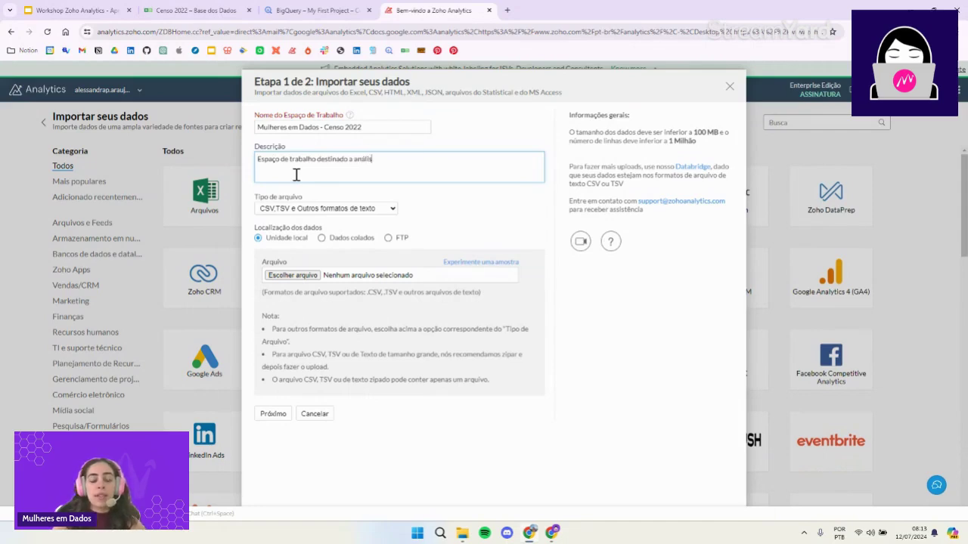
{"action": "type", "text": "e do c"}
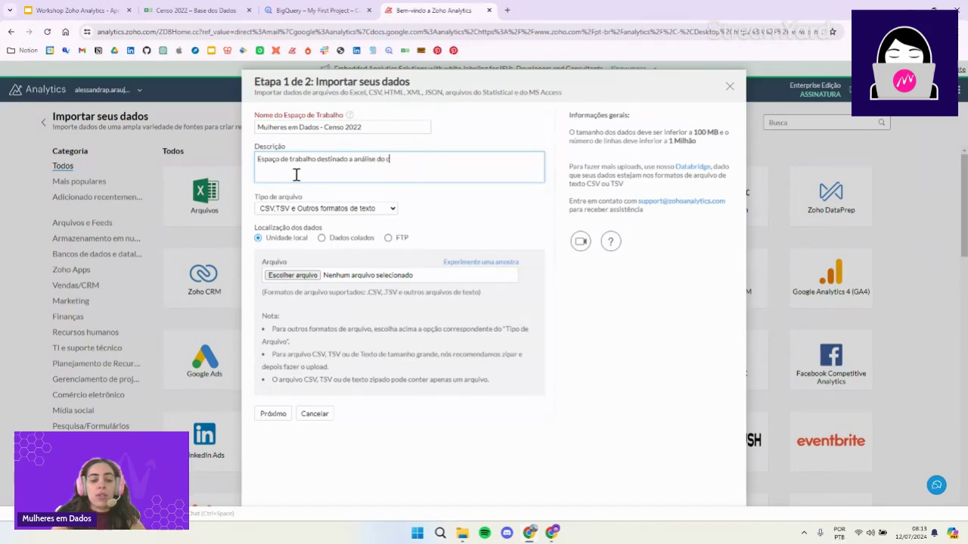
{"action": "type", "text": "enso de 202"}
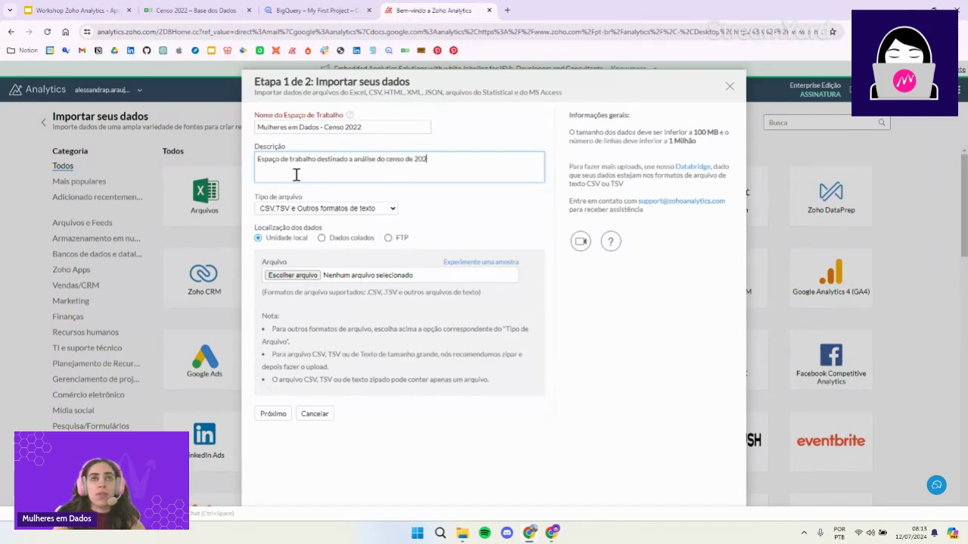
{"action": "type", "text": "2. Contém"}
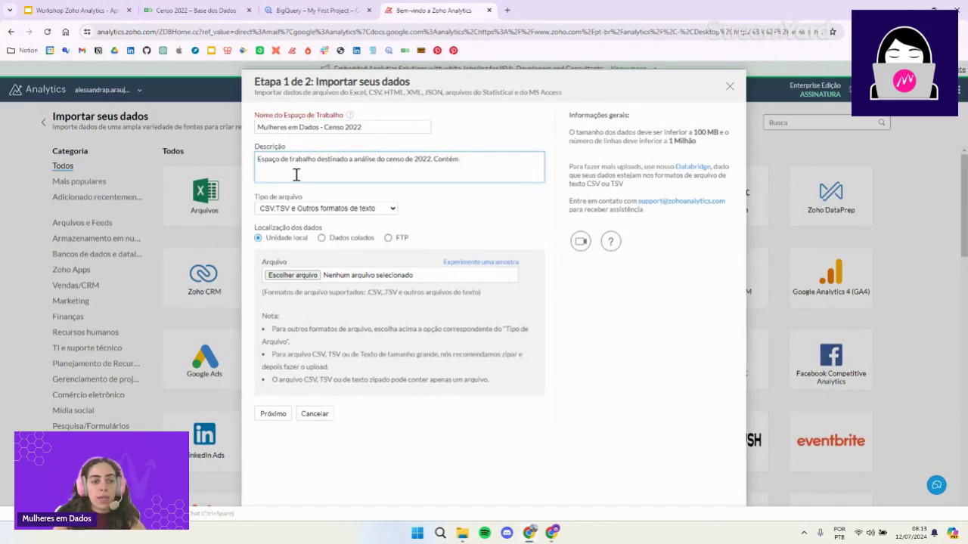
- Complete the workspace description with "painéis com os dados referente a população por estado e grupo de idade."
{"action": "type", "text": "painéis "}
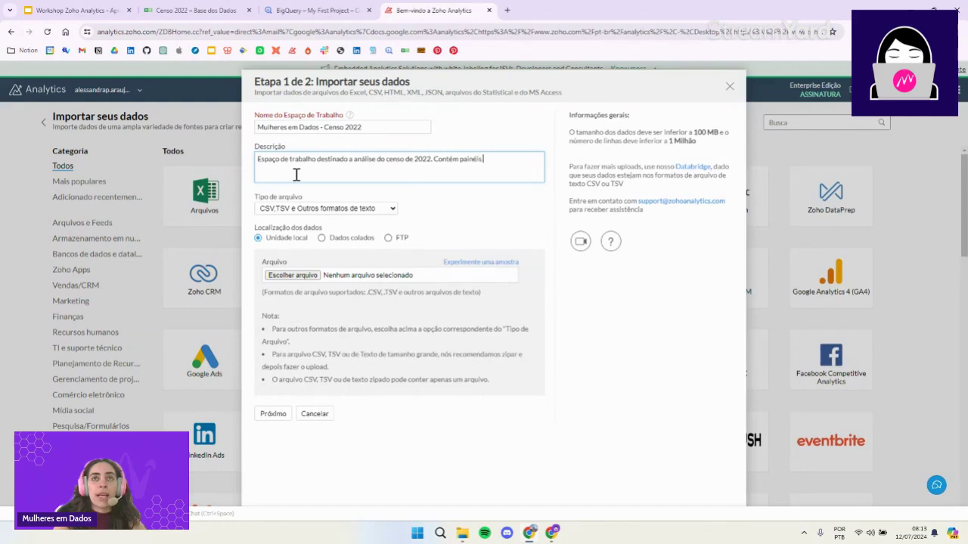
{"action": "type", "text": "com os dados r"}
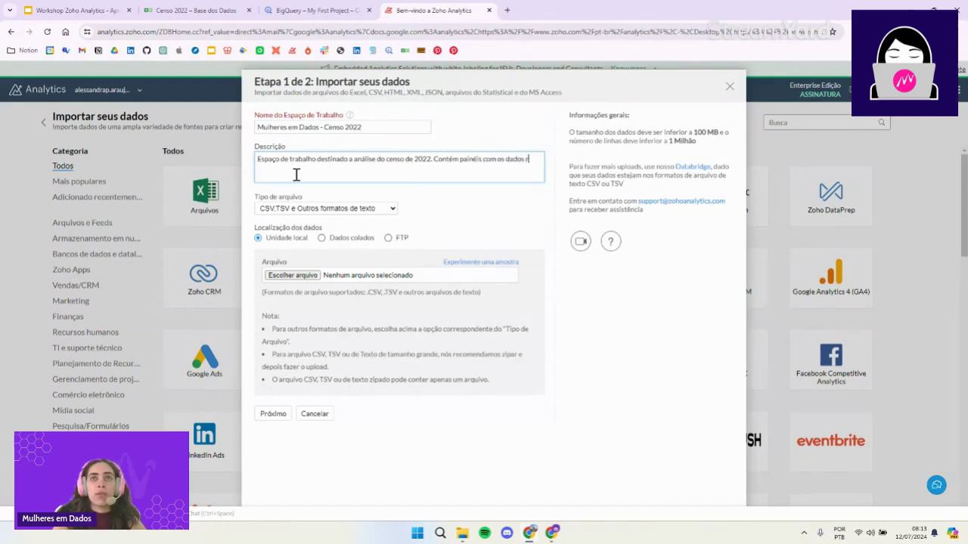
{"action": "type", "text": "eferente a"}
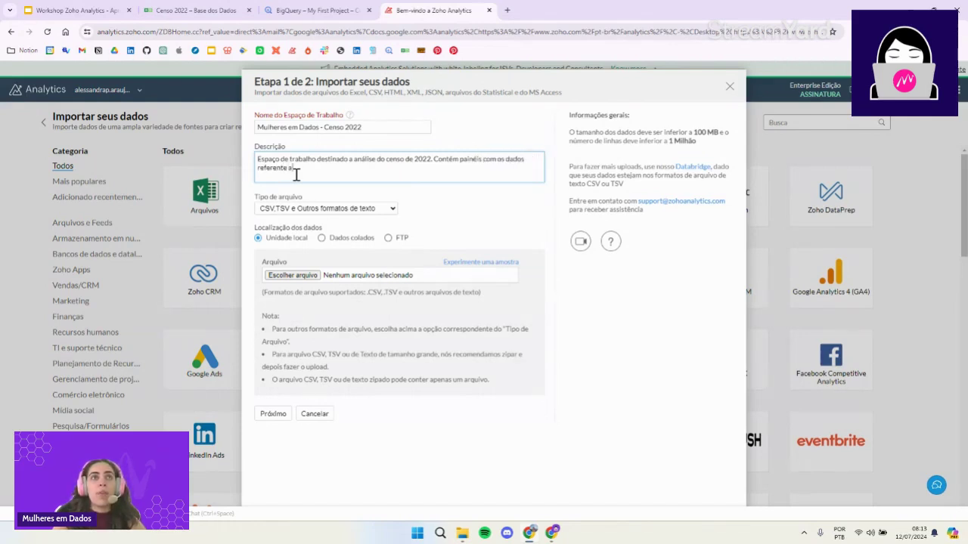
{"action": "type", "text": " população"}
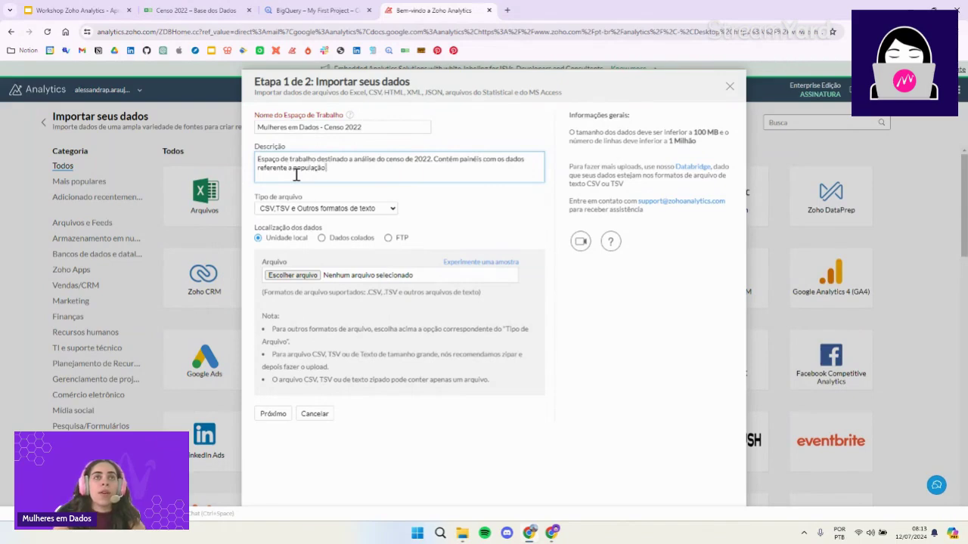
{"action": "type", "text": " por estado"}
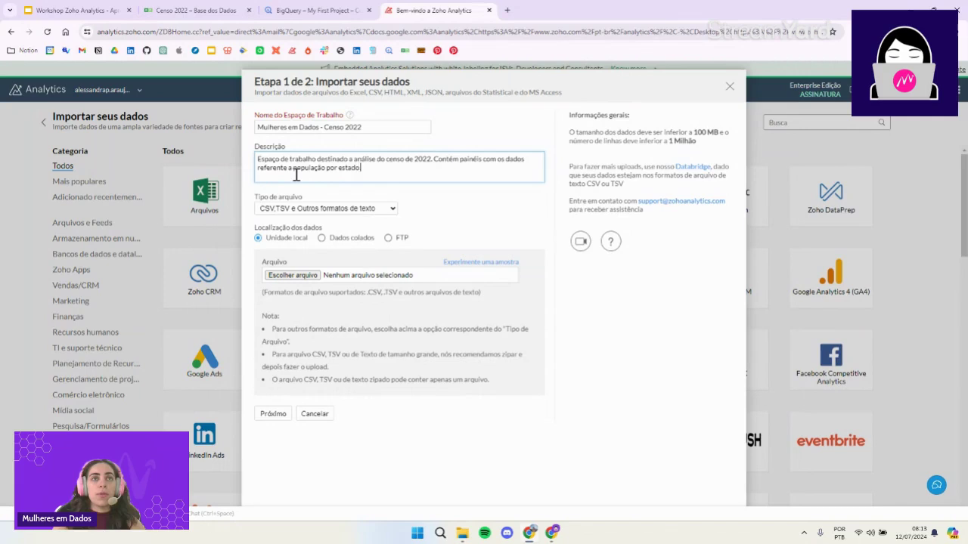
{"action": "type", "text": " e grupo de idade"}
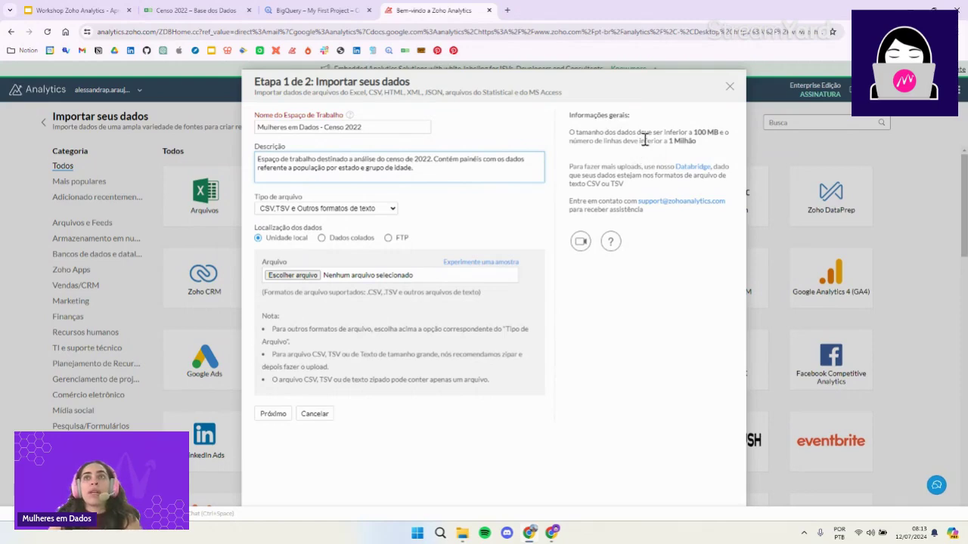
{"action": "type", "text": "."}
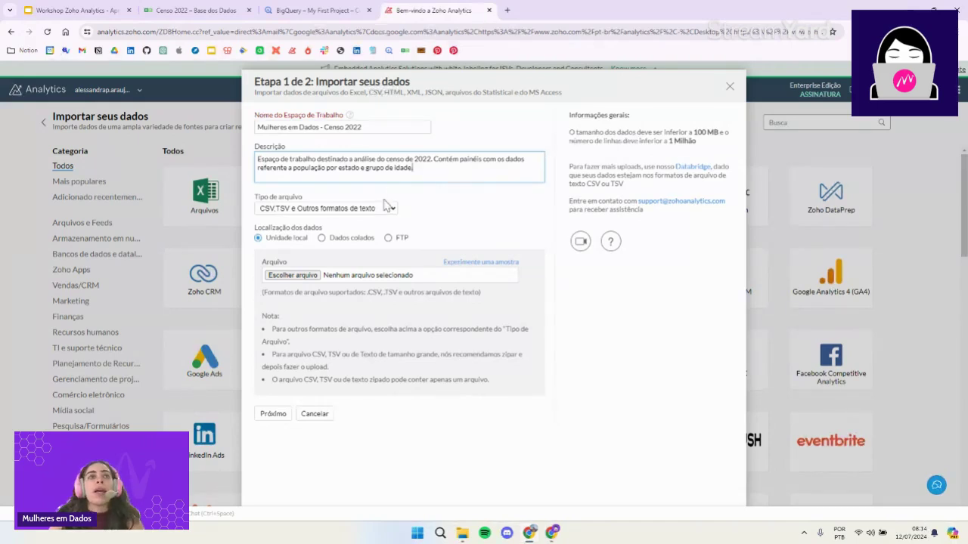
- Keep the CSV,TSV e Outros formatos de texto file type, choose bquxjob_5c0cebb0_190a6a193a8.csv from Downloads and proceed to the second import stage
{"action": "left_click", "coordinate": [304, 211]}
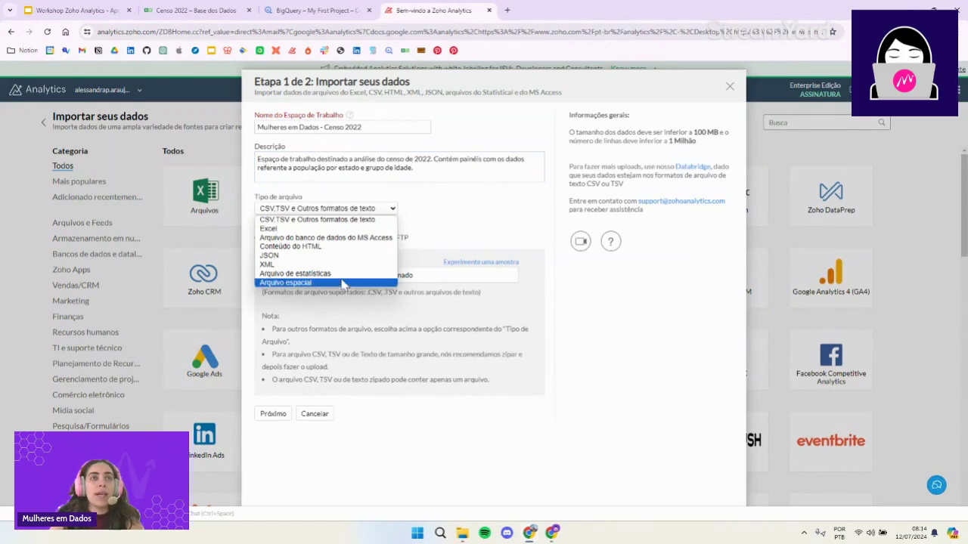
{"action": "left_click", "coordinate": [371, 227]}
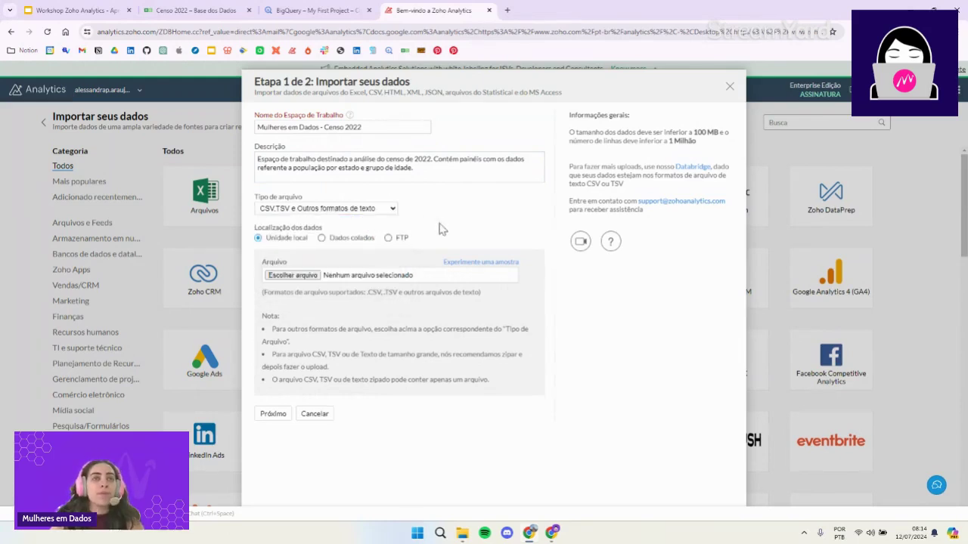
{"action": "left_click", "coordinate": [314, 276]}
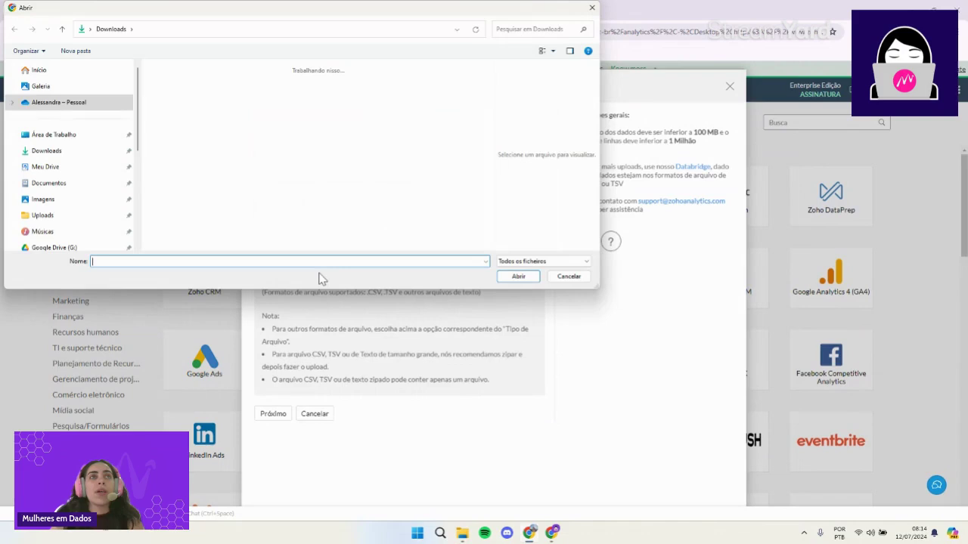
{"action": "left_click", "coordinate": [232, 89]}
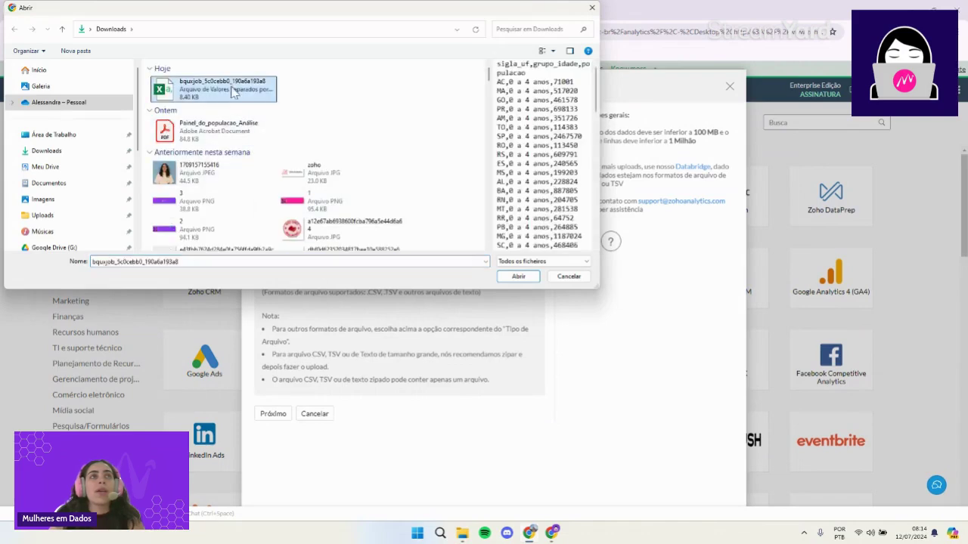
{"action": "left_click", "coordinate": [518, 277]}
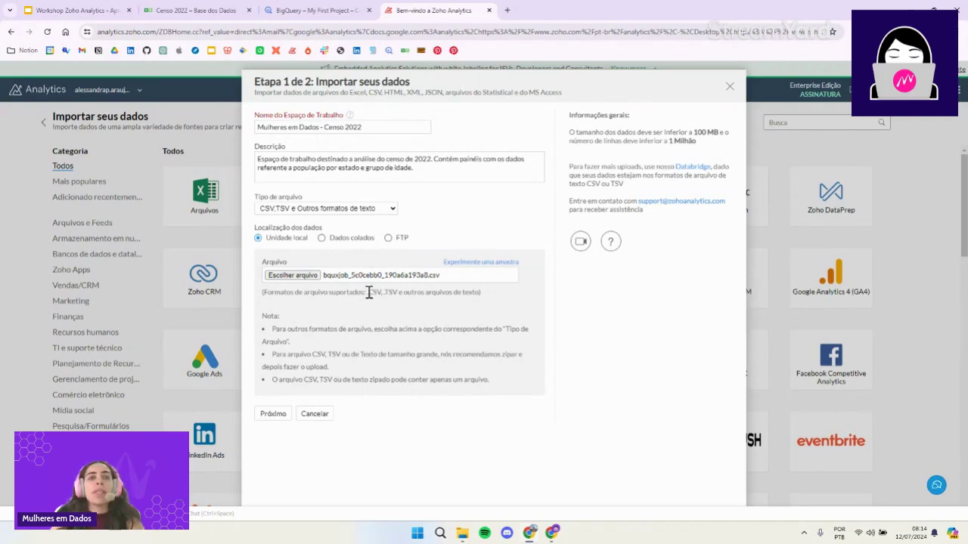
{"action": "left_click", "coordinate": [274, 414]}
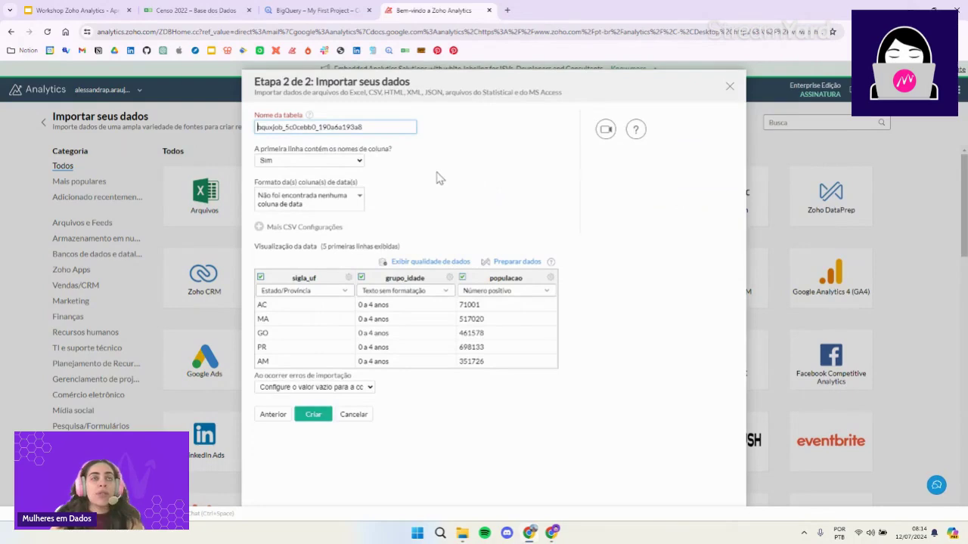
- Name the imported table censo_2022
{"action": "left_click_drag", "start_coordinate": [387, 128], "coordinate": [255, 134]}
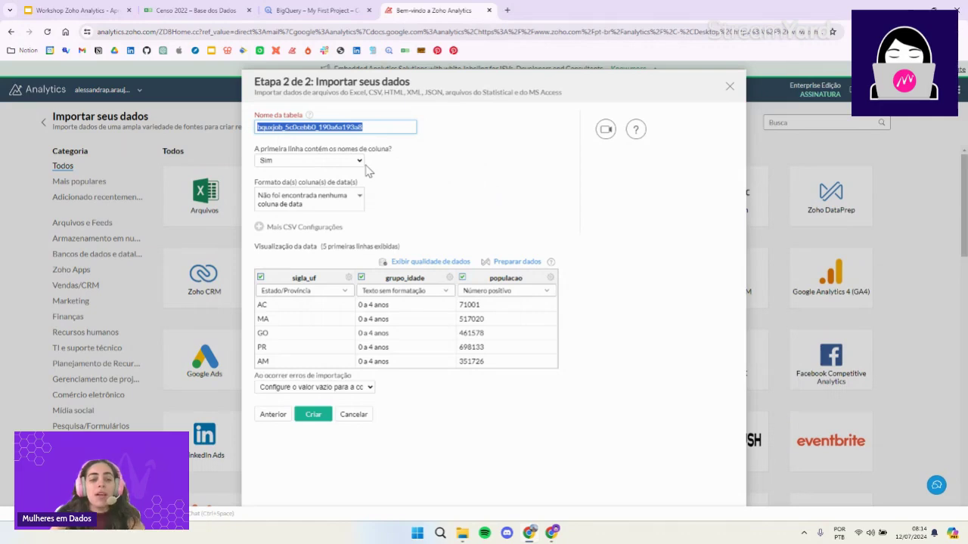
{"action": "type", "text": "censo_2022"}
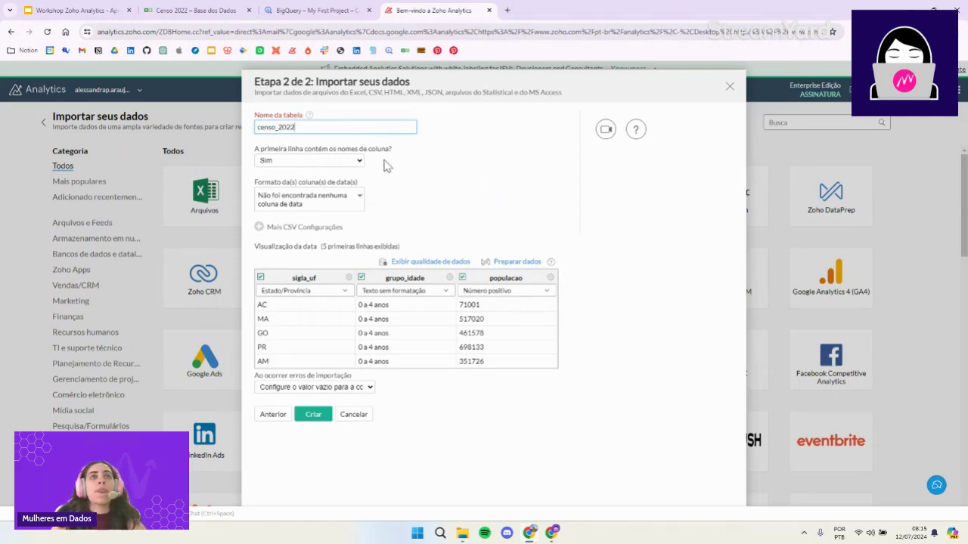
{"action": "left_click", "coordinate": [378, 162]}
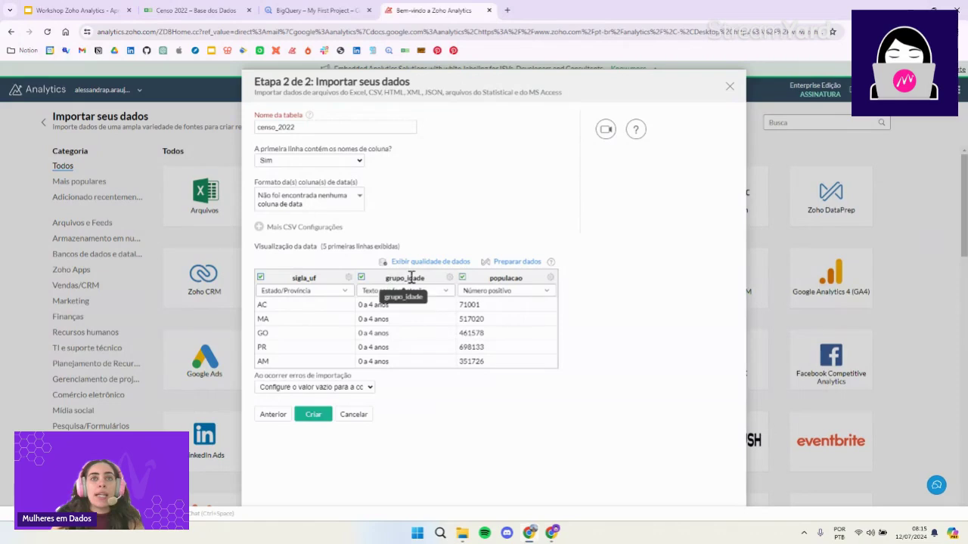
- Try the Não option for whether the first row contains column names, and restore it to Sim
{"action": "left_click", "coordinate": [337, 160]}
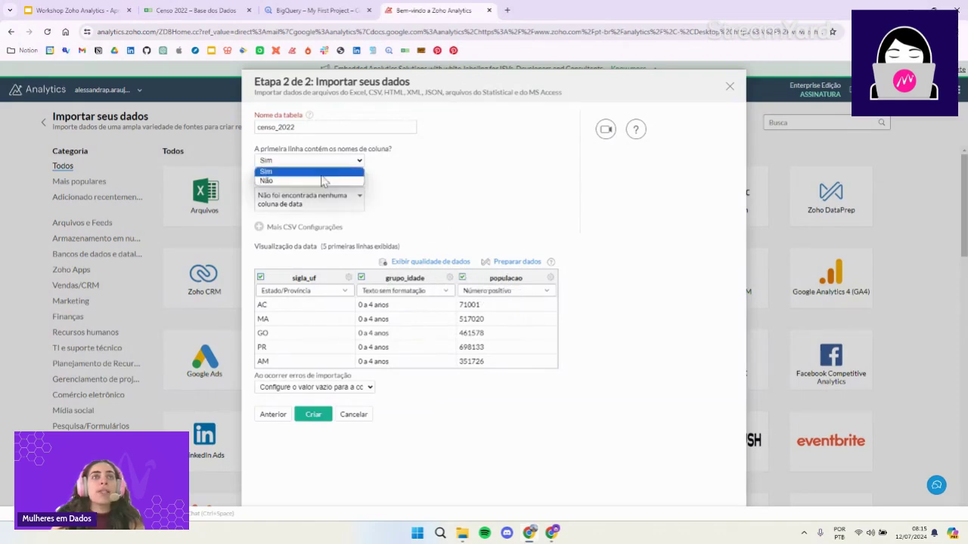
{"action": "left_click", "coordinate": [333, 176]}
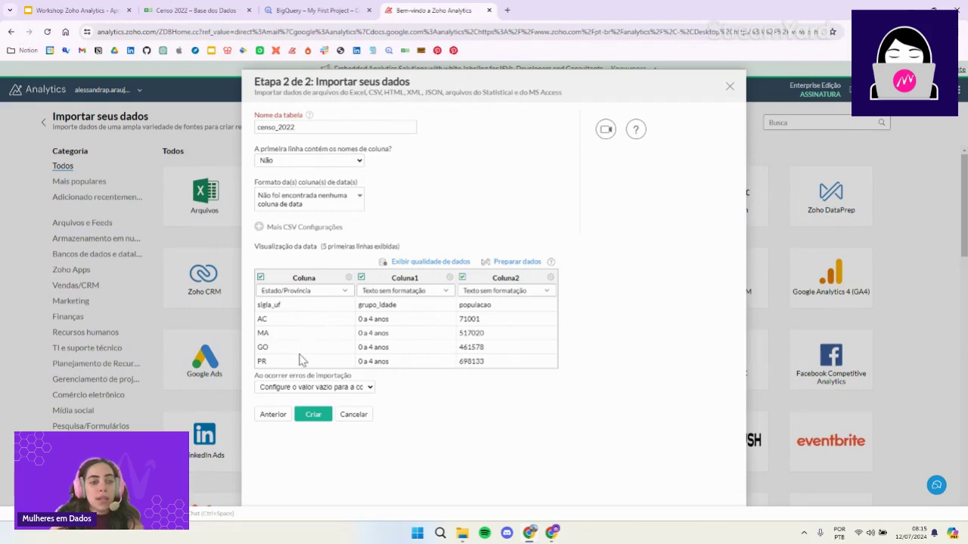
{"action": "left_click", "coordinate": [328, 161]}
{"action": "left_click", "coordinate": [323, 174]}
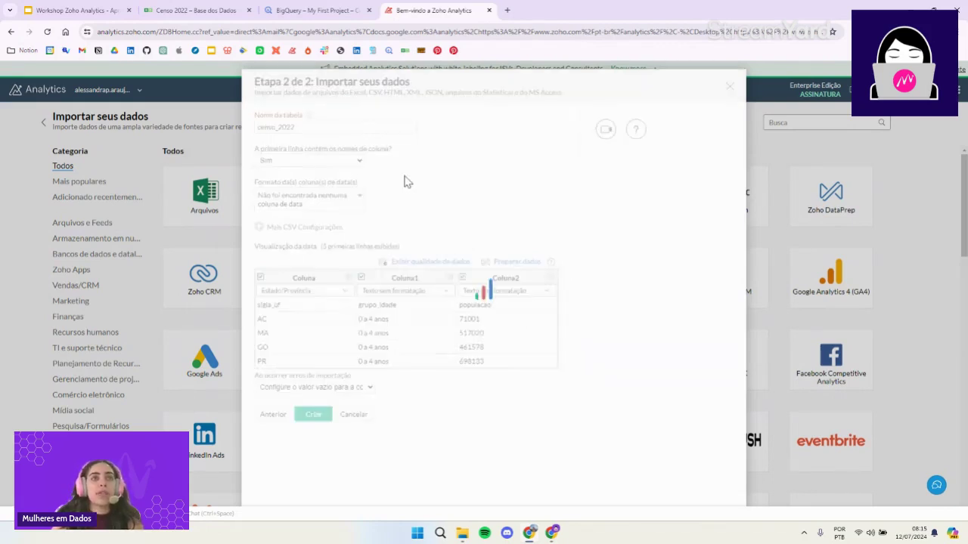
- Review the date column formats without applying one, and keep import error handling on "Configure o valor vazio para a coluna"
{"action": "left_click", "coordinate": [361, 199]}
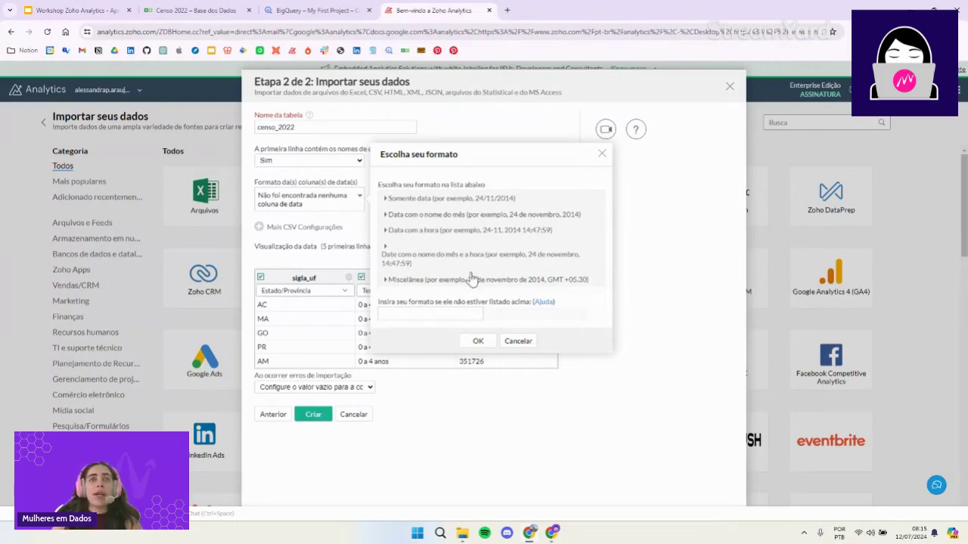
{"action": "left_click", "coordinate": [517, 341]}
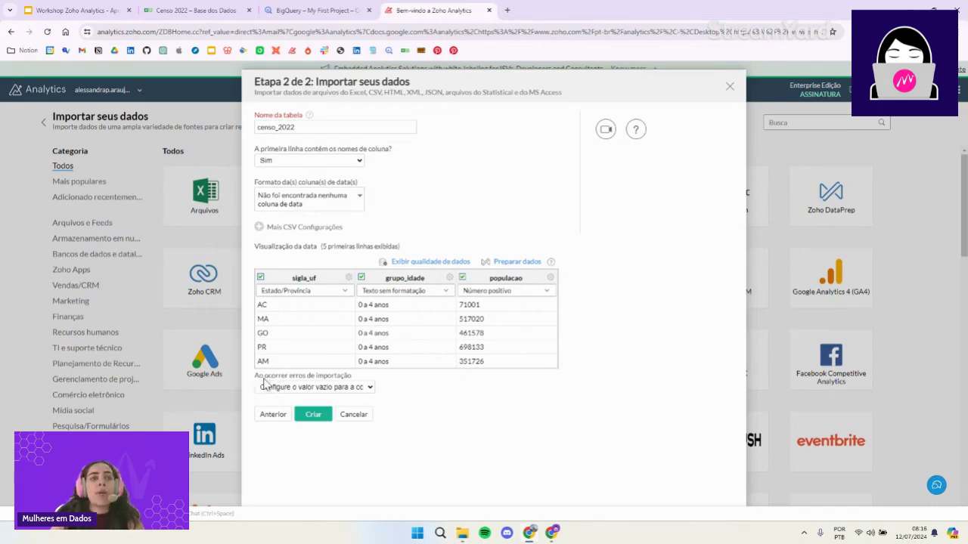
{"action": "left_click", "coordinate": [370, 387]}
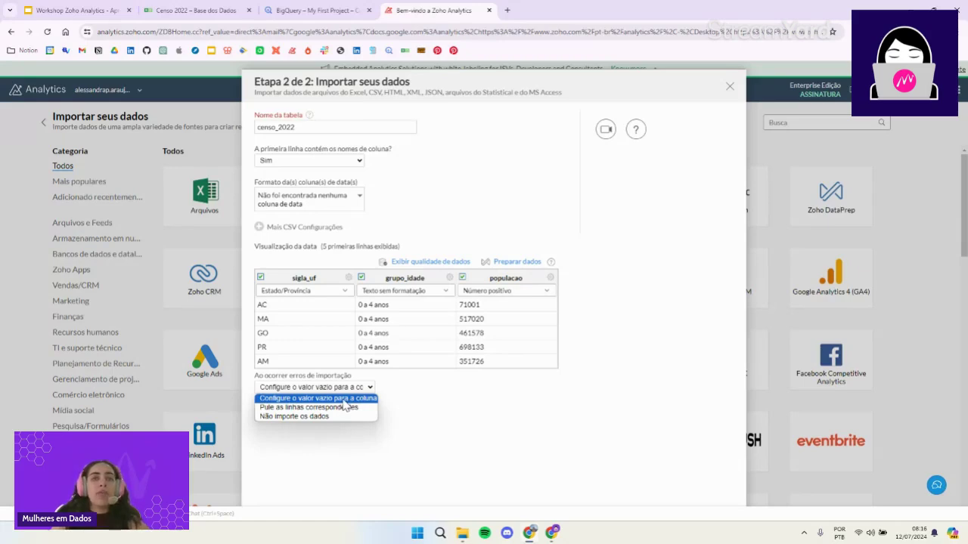
{"action": "left_click", "coordinate": [352, 398]}
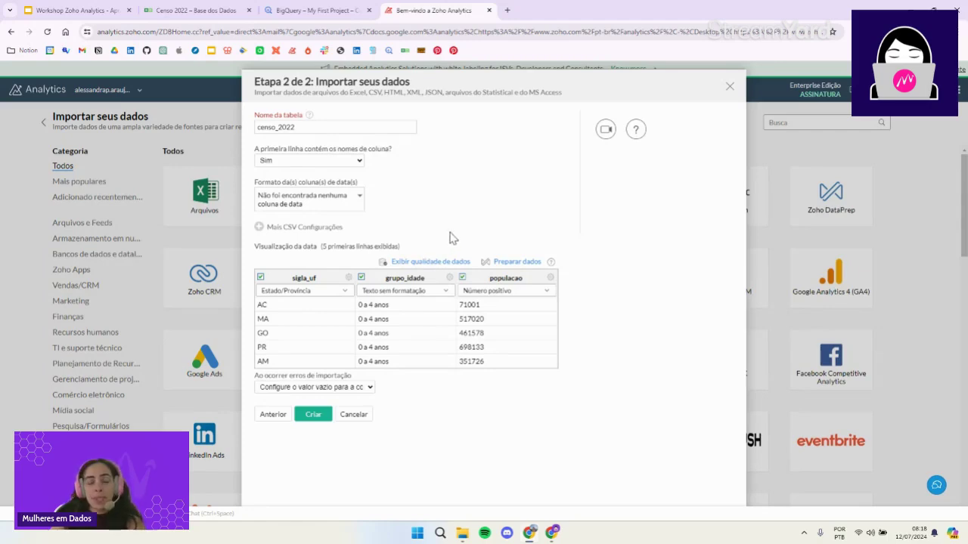
- Display the data quality analysis for the censo_2022 table and dismiss the calendar notification
{"action": "left_click", "coordinate": [426, 265]}
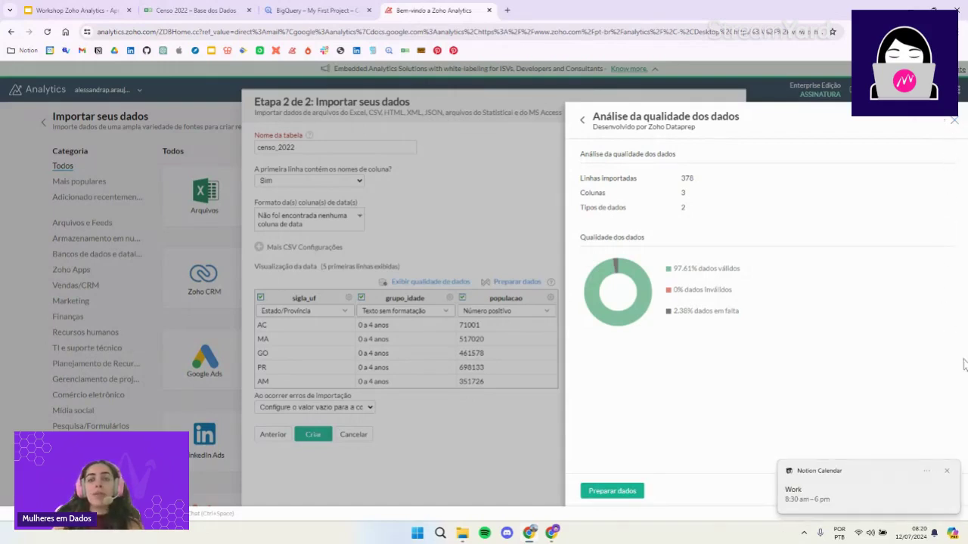
{"action": "left_click", "coordinate": [946, 471]}
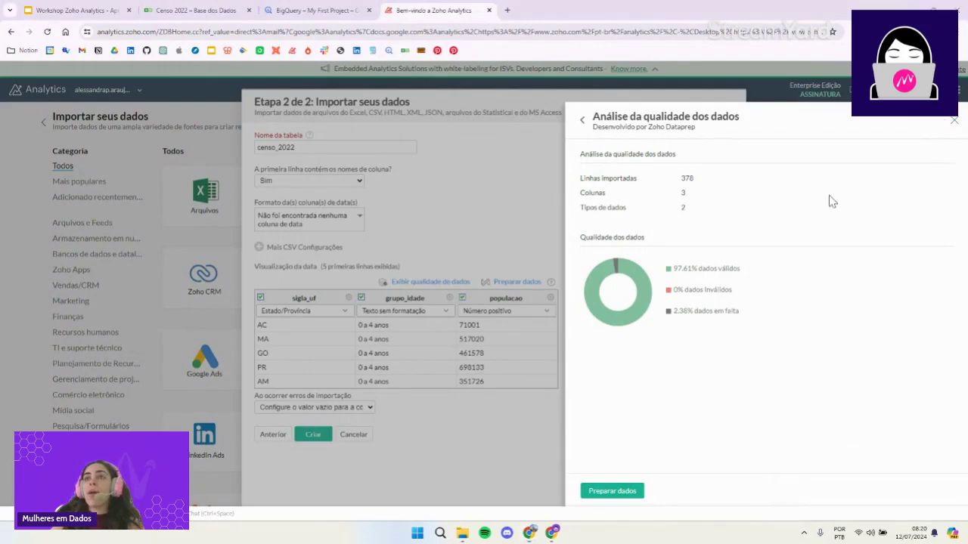
- Close the data quality analysis and open the data preparation view for the censo_2022 table
{"action": "left_click", "coordinate": [953, 125]}
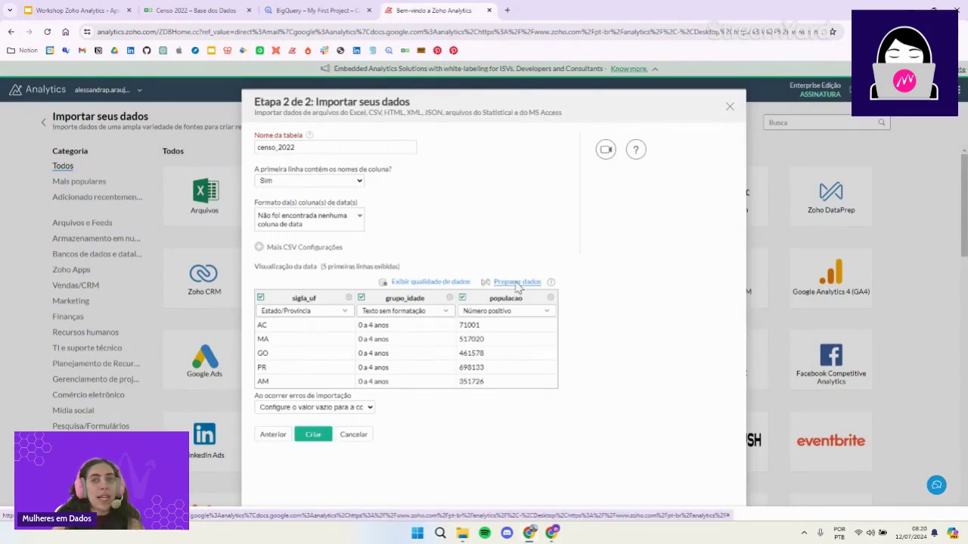
{"action": "left_click", "coordinate": [516, 285]}
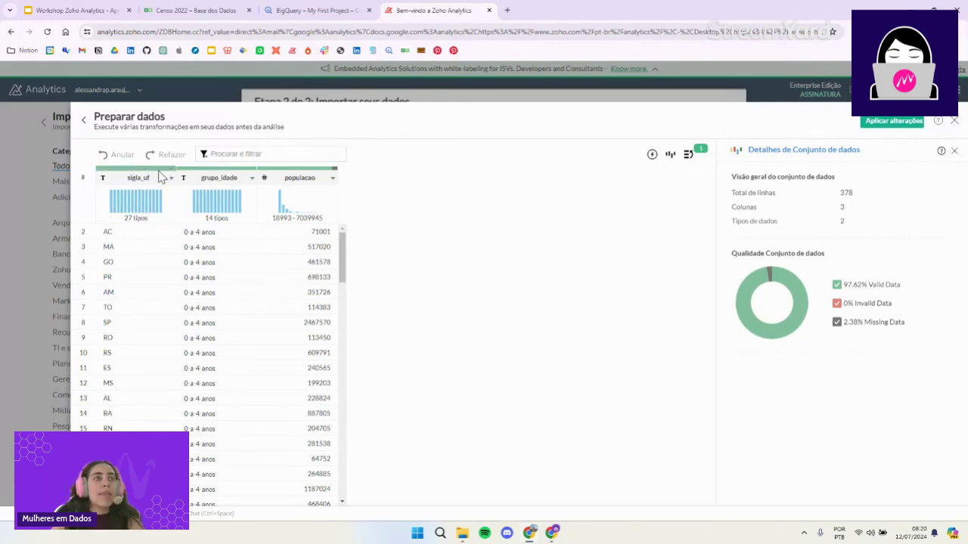
{"action": "mouse_move", "coordinate": [158, 177]}
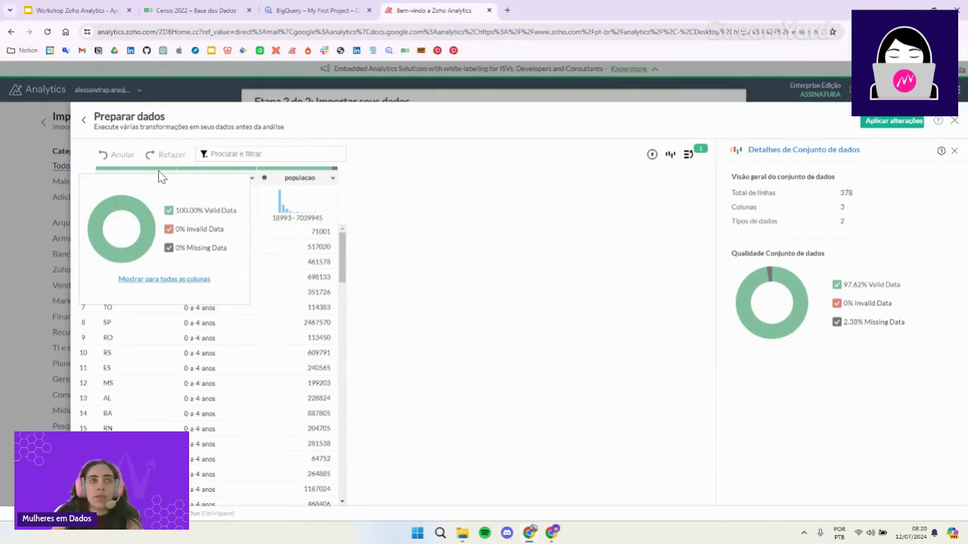
- Filter the rows to valid data in the grupo_idade column and close the dataset details
{"action": "left_click", "coordinate": [177, 170]}
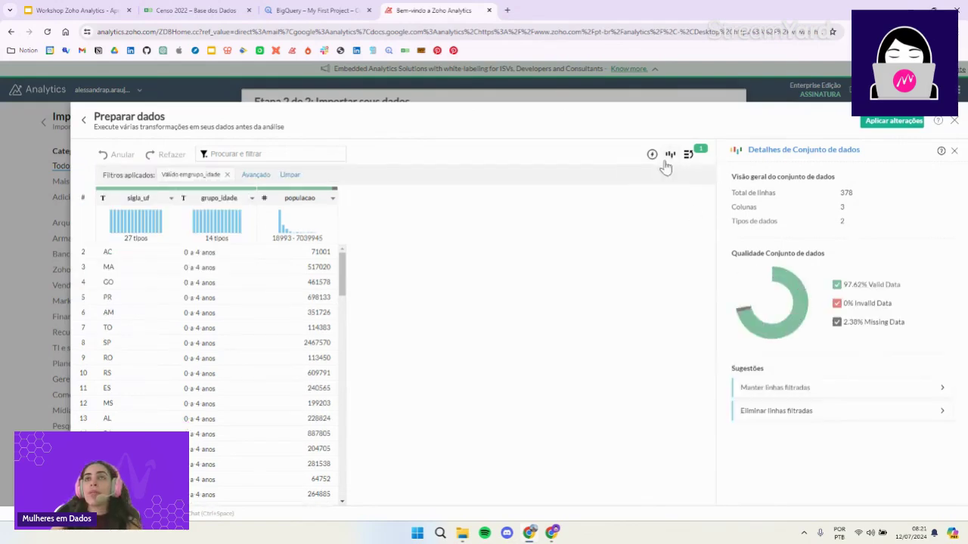
{"action": "left_click", "coordinate": [954, 152]}
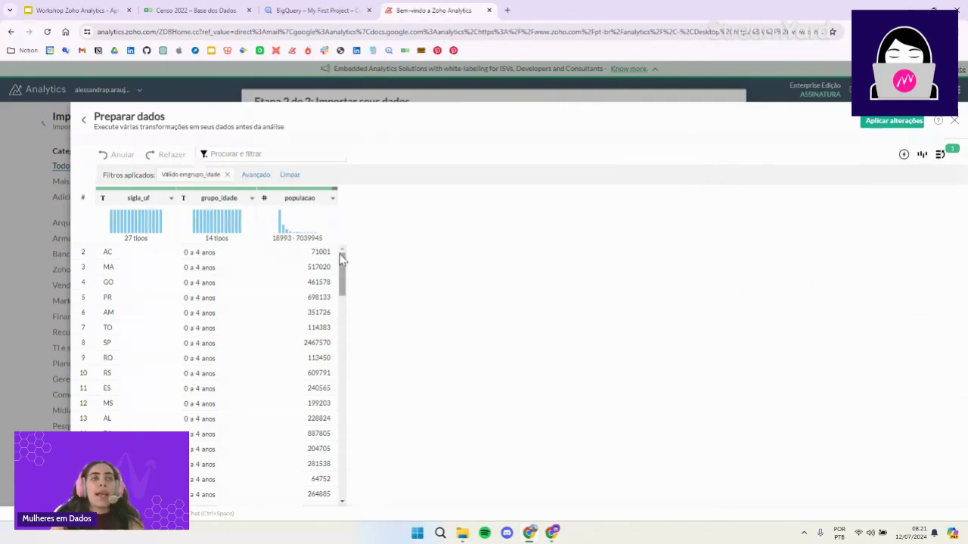
{"action": "mouse_move", "coordinate": [223, 195]}
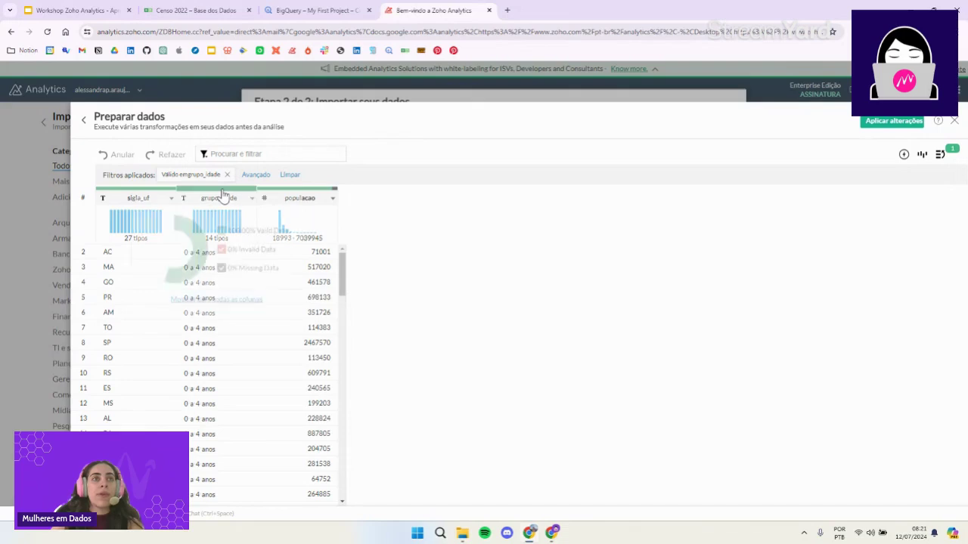
- Start an advanced filter on the populacao column and examine its individual values, intervals and outliers (Valores atípicos)
{"action": "left_click", "coordinate": [333, 200]}
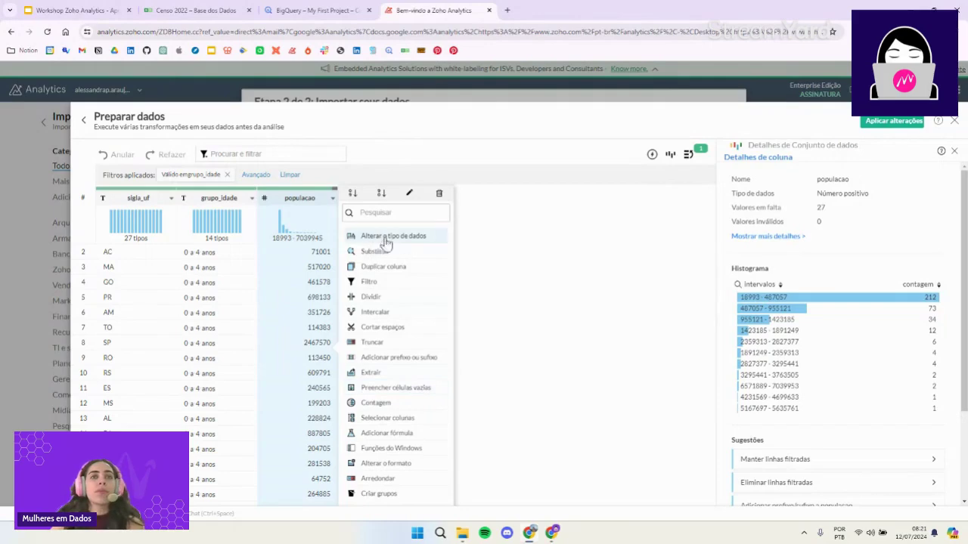
{"action": "left_click", "coordinate": [370, 283]}
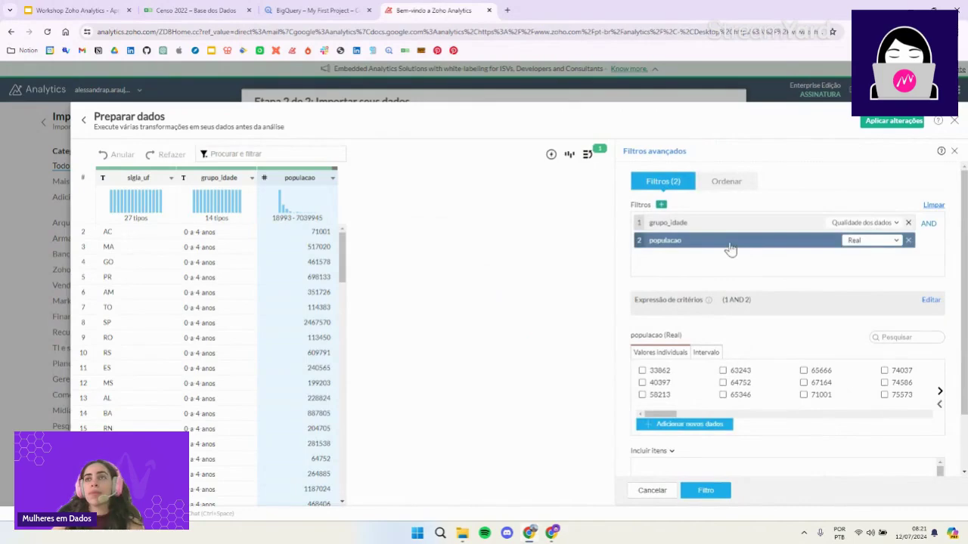
{"action": "left_click", "coordinate": [896, 242]}
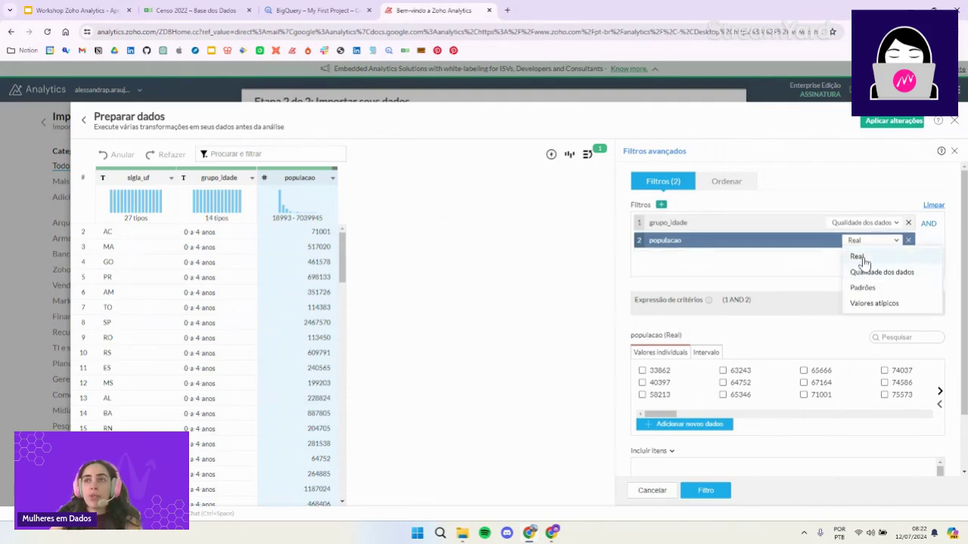
{"action": "left_click", "coordinate": [815, 279]}
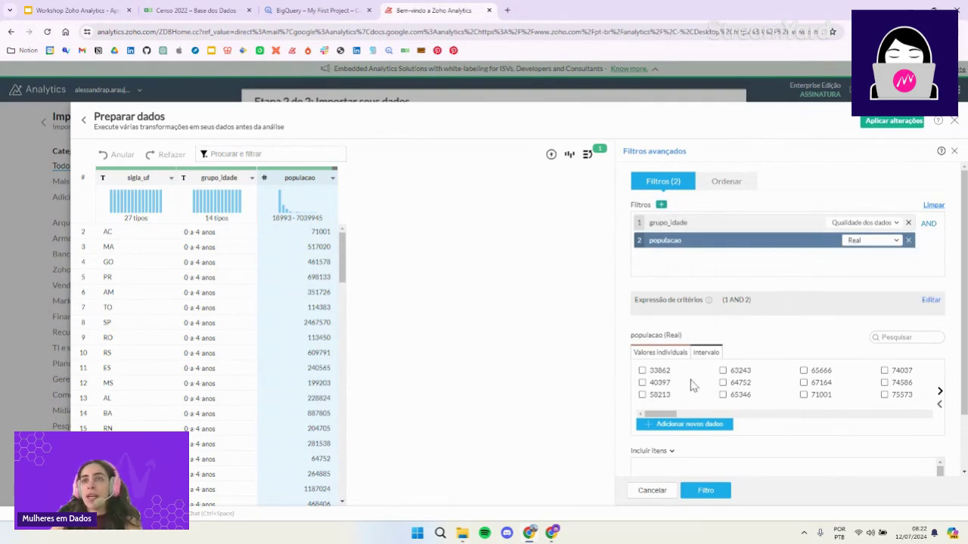
{"action": "left_click_drag", "start_coordinate": [675, 416], "coordinate": [937, 417]}
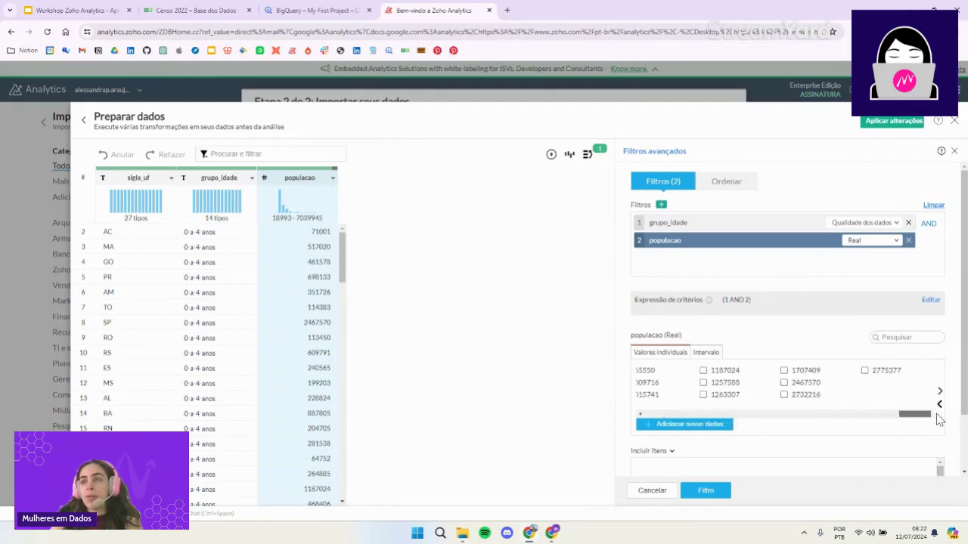
{"action": "left_click", "coordinate": [939, 404]}
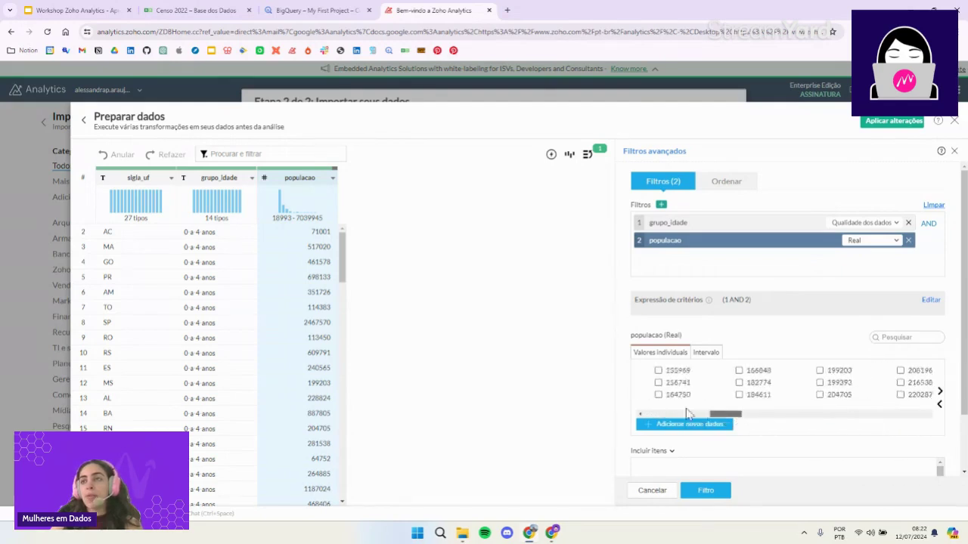
{"action": "left_click", "coordinate": [705, 354]}
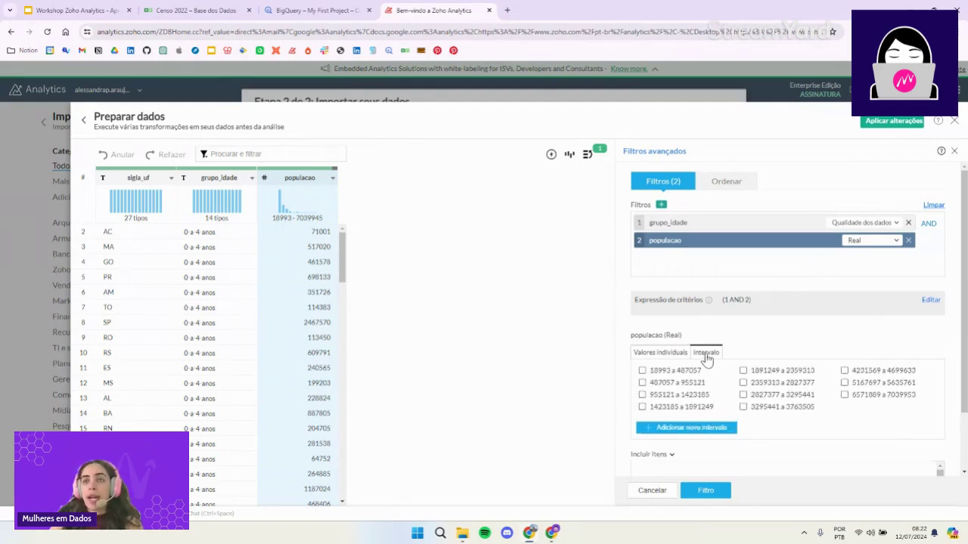
{"action": "left_click", "coordinate": [647, 356]}
{"action": "left_click", "coordinate": [896, 242]}
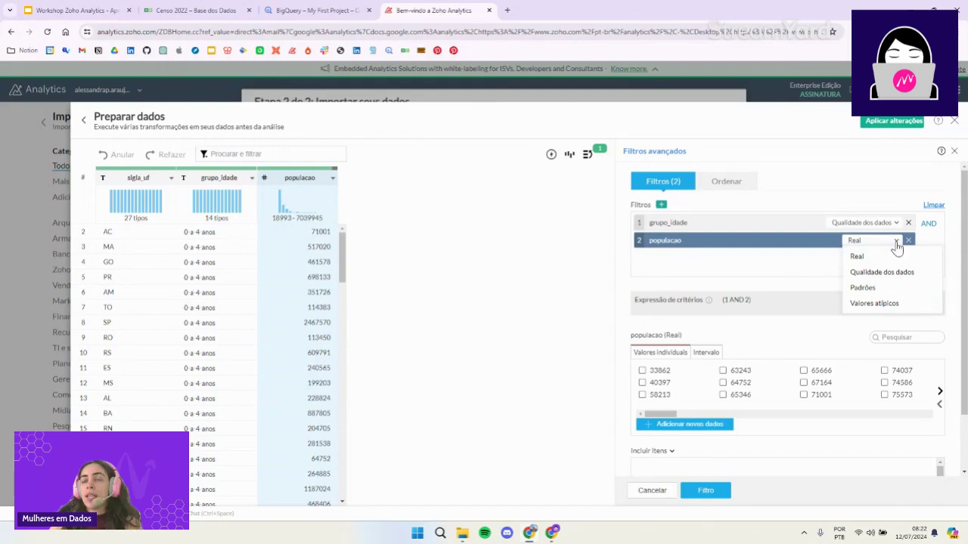
{"action": "left_click", "coordinate": [877, 304]}
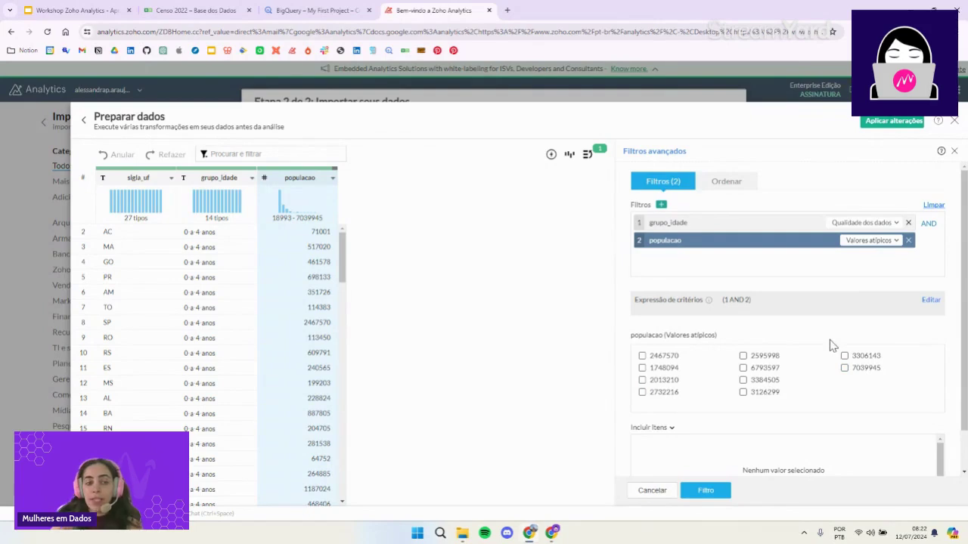
- Try to filter populacao by Qualidade dos dados set to "Dados em falta" by applying the preparation changes
{"action": "left_click", "coordinate": [897, 243]}
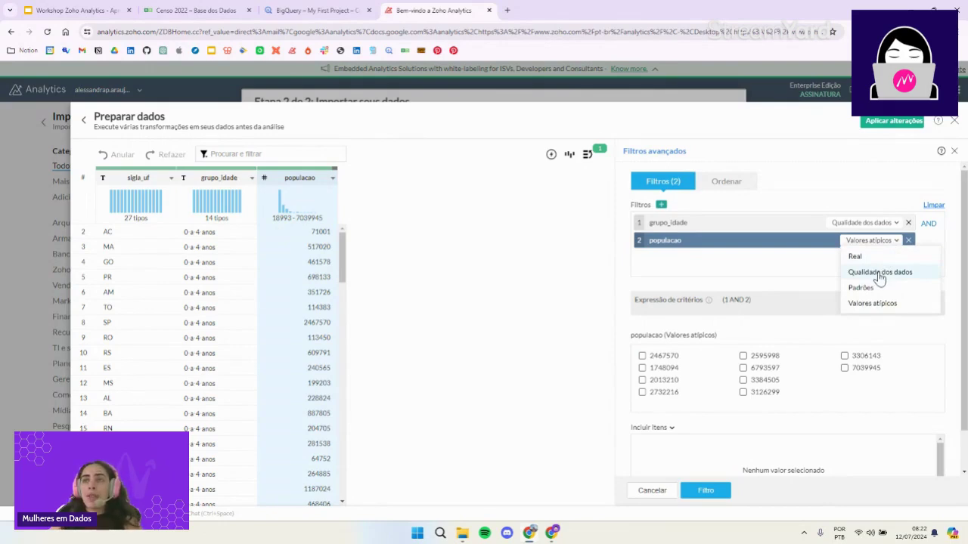
{"action": "left_click", "coordinate": [879, 276]}
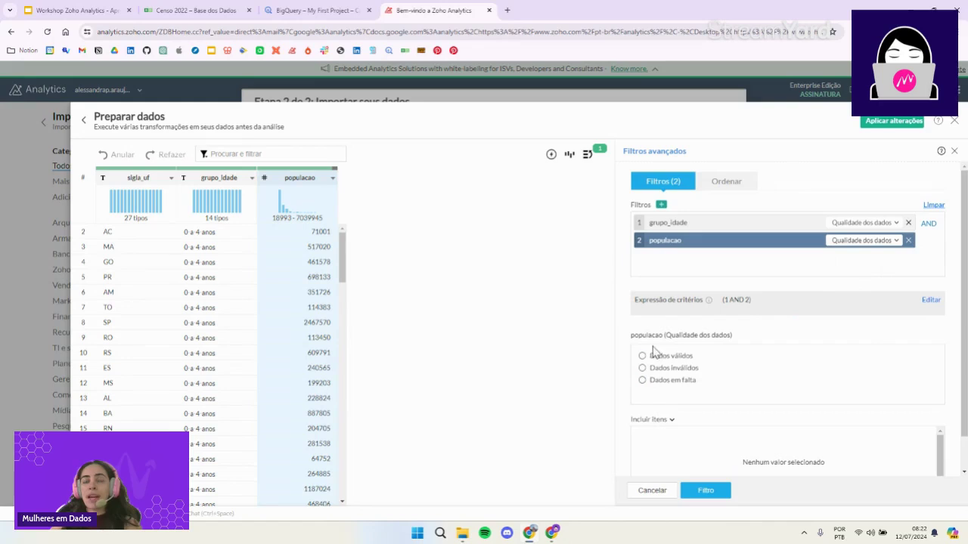
{"action": "left_click", "coordinate": [689, 385]}
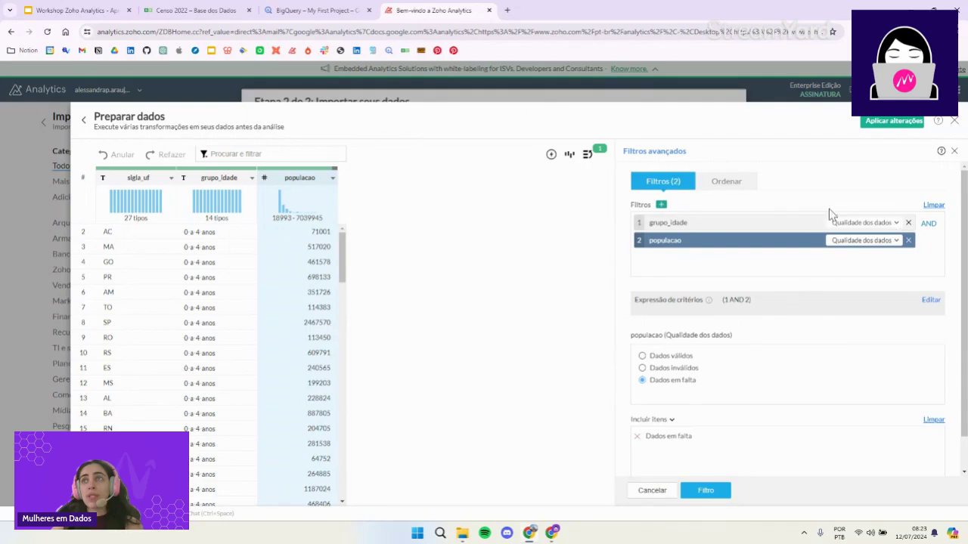
{"action": "scroll", "coordinate": [843, 359], "scroll_direction": "down", "scroll_amount": 1}
{"action": "scroll", "coordinate": [847, 363], "scroll_direction": "up", "scroll_amount": 1}
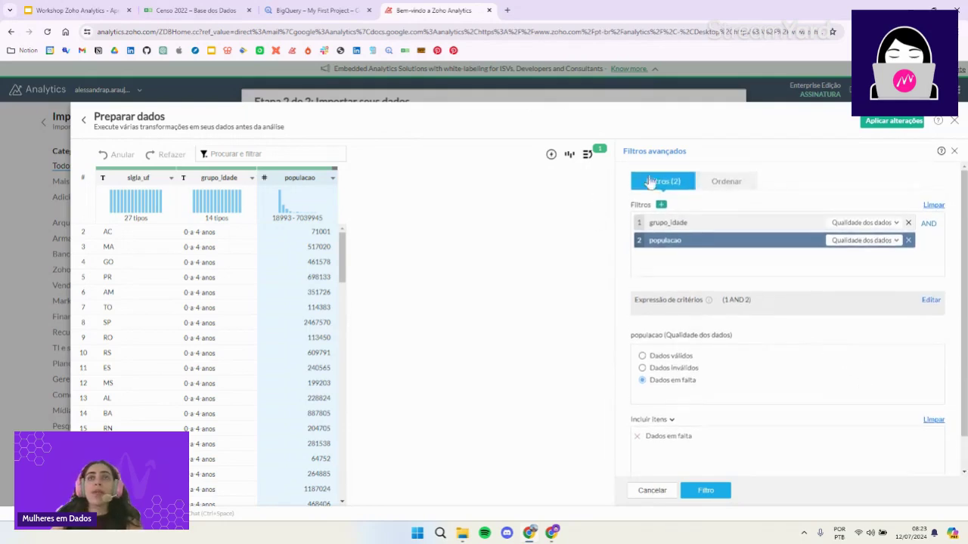
{"action": "left_click_drag", "start_coordinate": [682, 186], "coordinate": [838, 264]}
{"action": "left_click", "coordinate": [876, 125]}
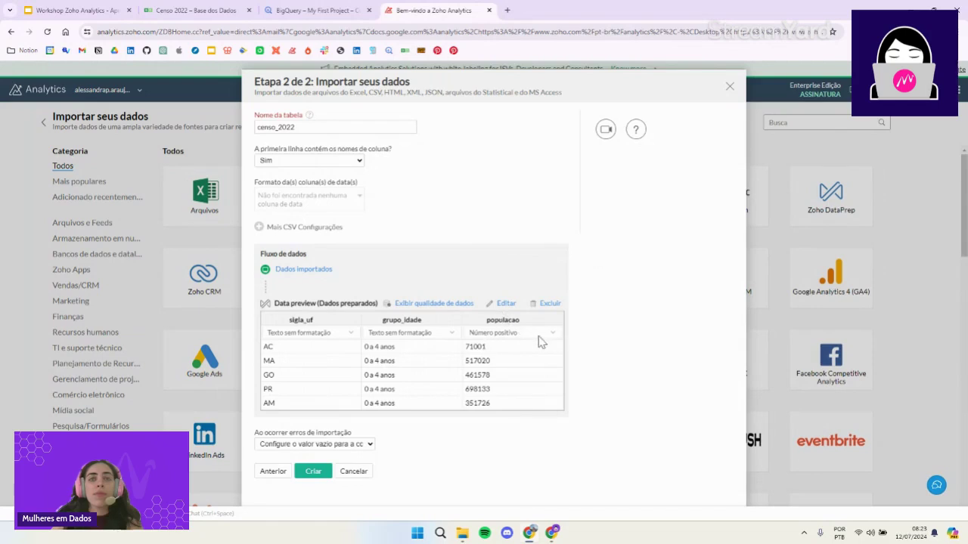
- Reopen the prepared data for editing and review the populacao column details and the rule set
{"action": "left_click", "coordinate": [503, 306]}
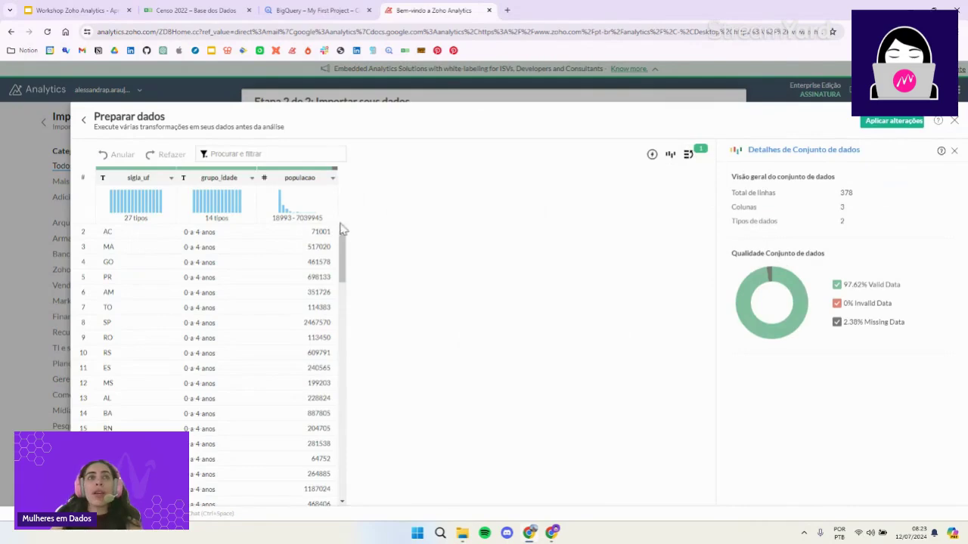
{"action": "left_click", "coordinate": [332, 179]}
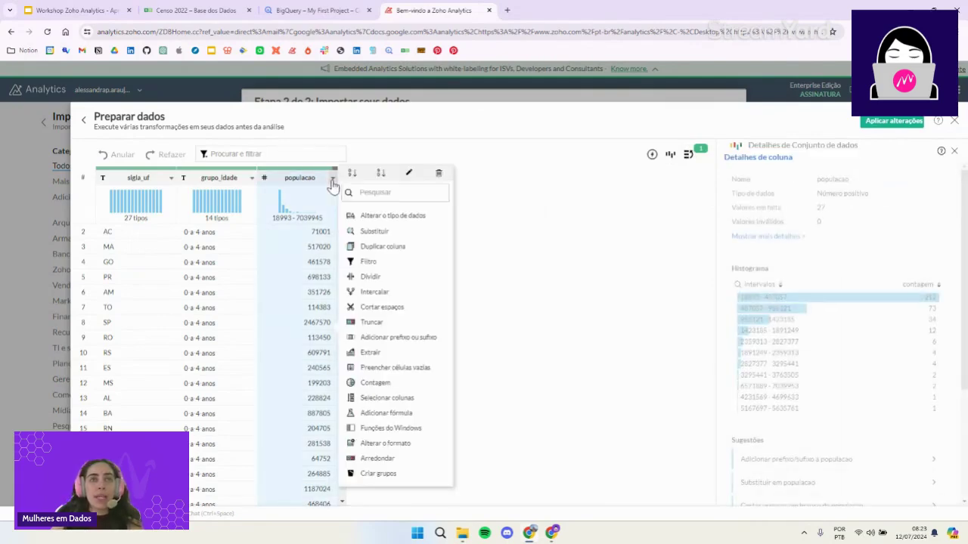
{"action": "left_click", "coordinate": [607, 185]}
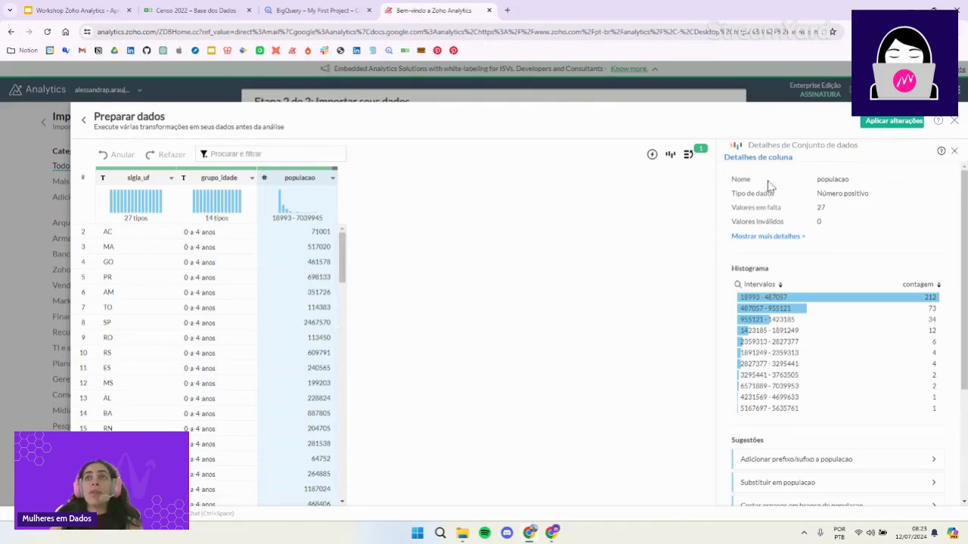
{"action": "left_click", "coordinate": [688, 159]}
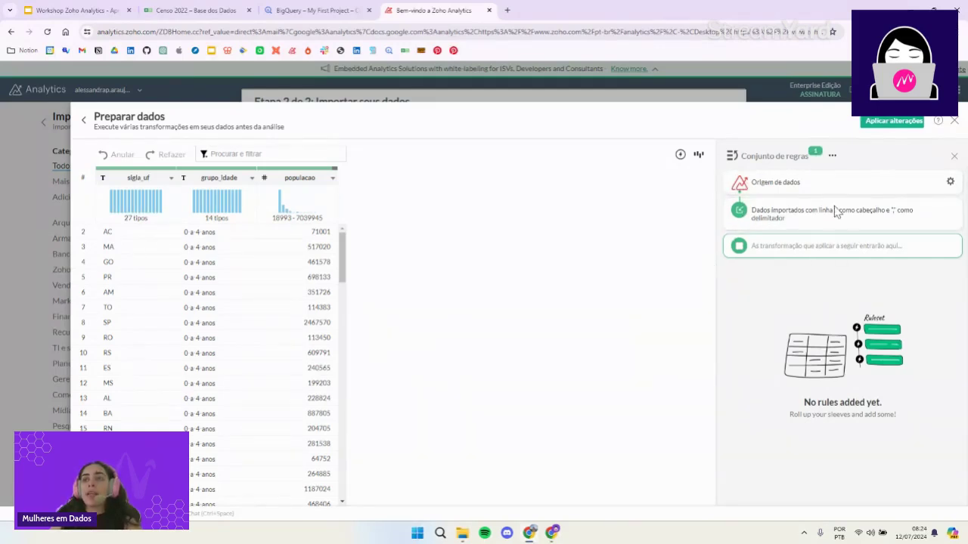
- Filter the populacao column by Qualidade dos dados, including only "Dados em falta", and run the filter
{"action": "left_click", "coordinate": [333, 179]}
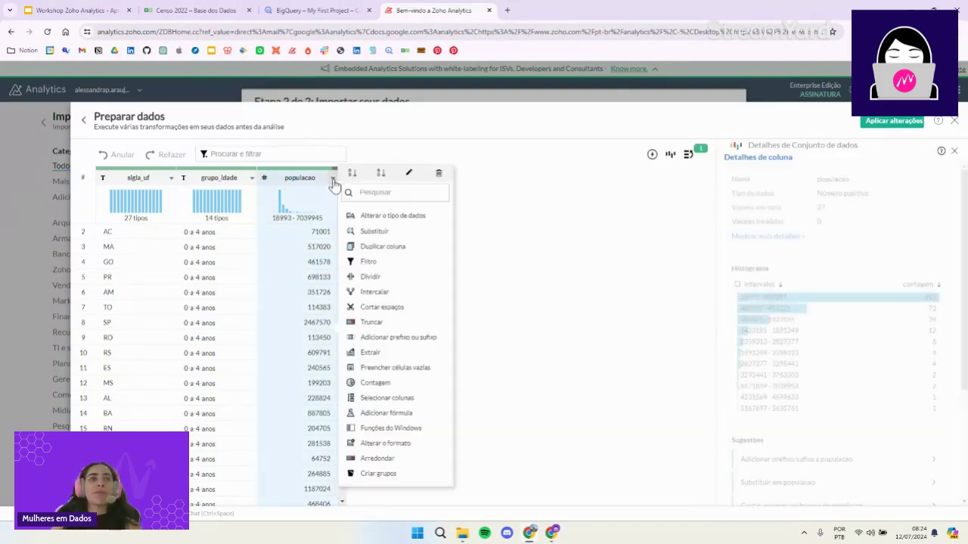
{"action": "left_click", "coordinate": [389, 263]}
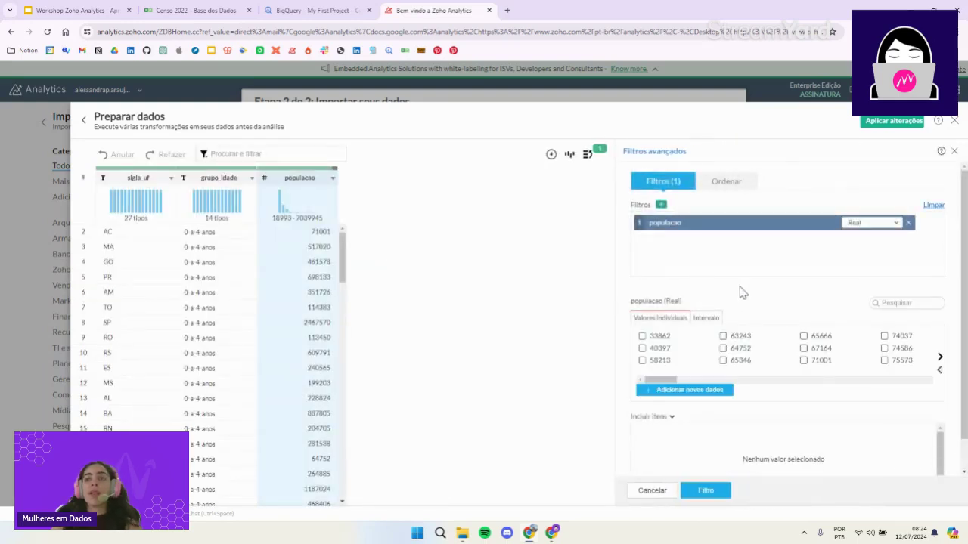
{"action": "left_click", "coordinate": [897, 223]}
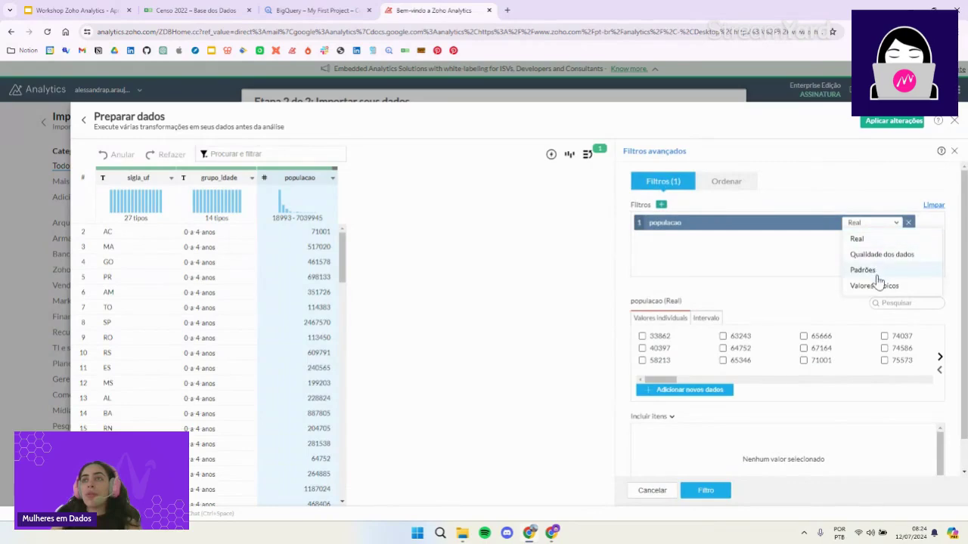
{"action": "left_click", "coordinate": [880, 256]}
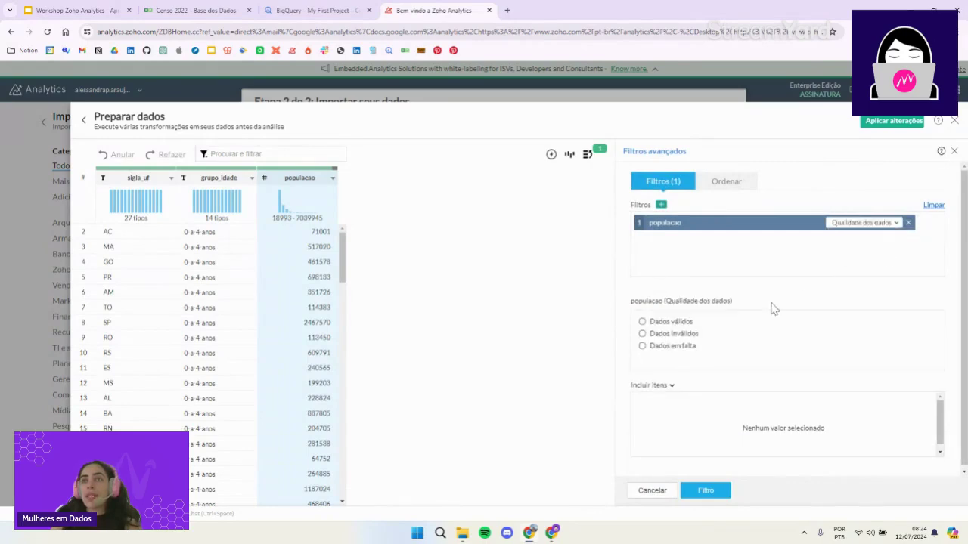
{"action": "left_click", "coordinate": [673, 349]}
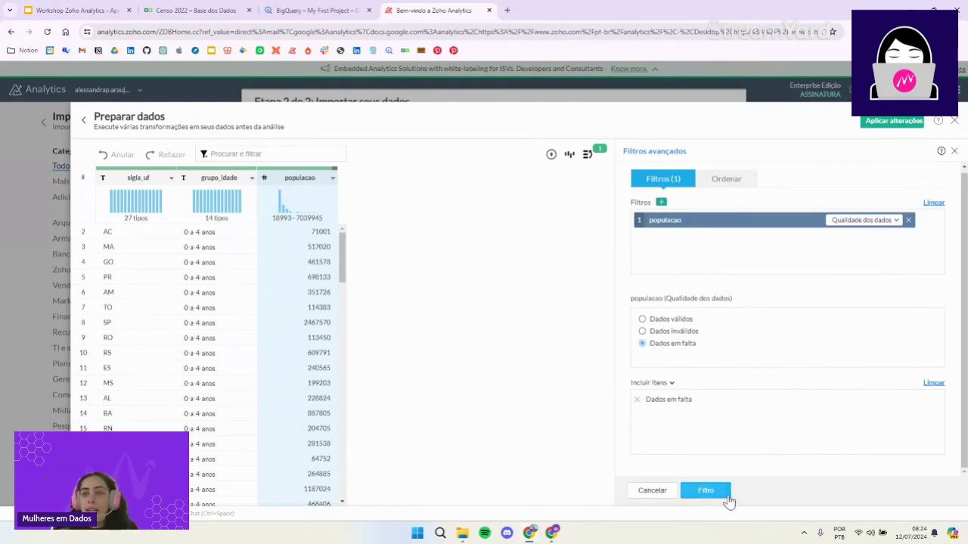
{"action": "left_click", "coordinate": [707, 491]}
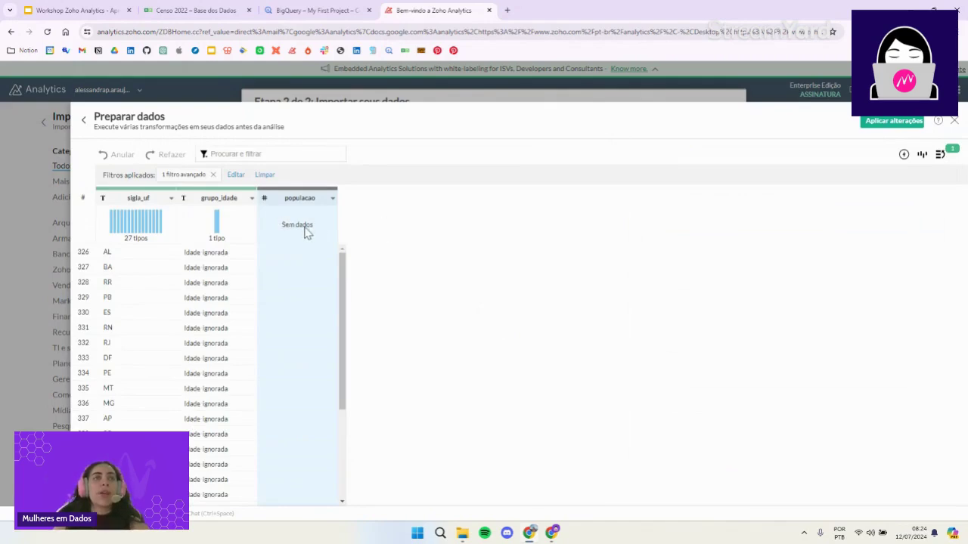
- Examine the filtered rows to see which states and age groups lack a populacao value
{"action": "scroll", "coordinate": [325, 287], "scroll_direction": "down", "scroll_amount": 5}
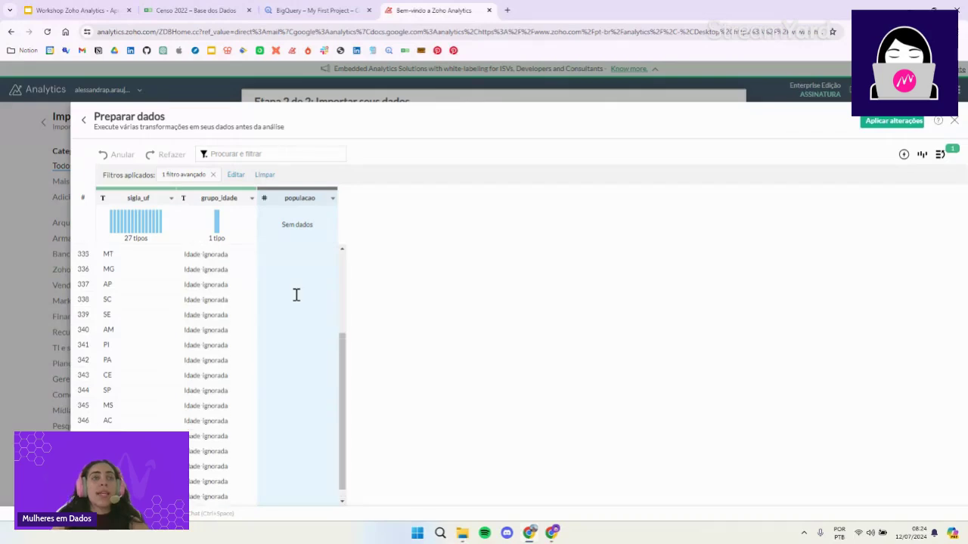
{"action": "scroll", "coordinate": [295, 294], "scroll_direction": "up", "scroll_amount": 5}
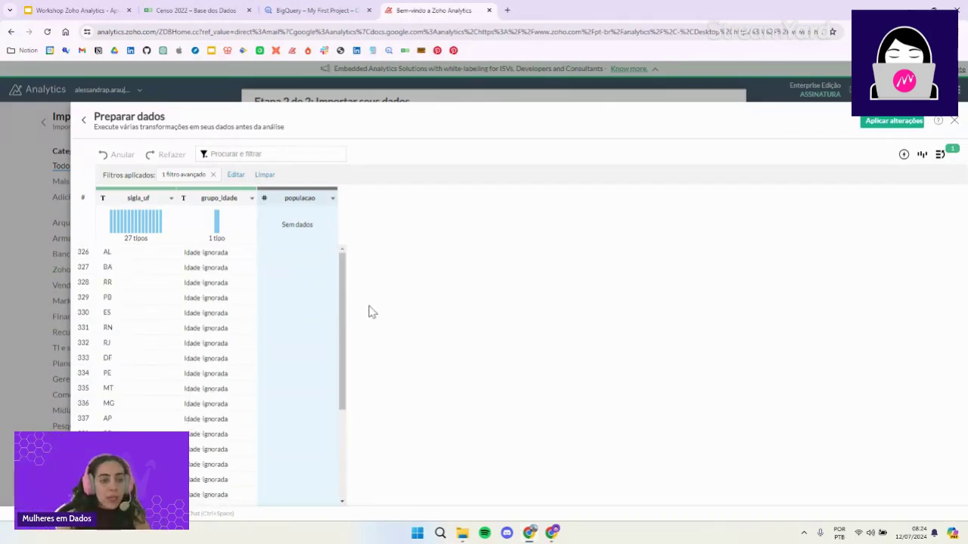
{"action": "scroll", "coordinate": [274, 290], "scroll_direction": "down", "scroll_amount": 3}
{"action": "scroll", "coordinate": [275, 286], "scroll_direction": "up", "scroll_amount": 3}
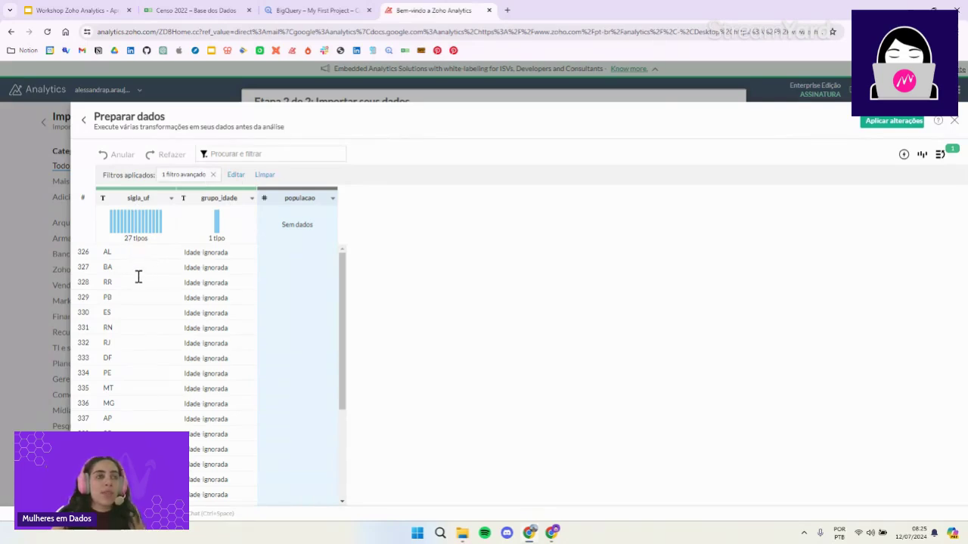
{"action": "scroll", "coordinate": [133, 261], "scroll_direction": "down", "scroll_amount": 5}
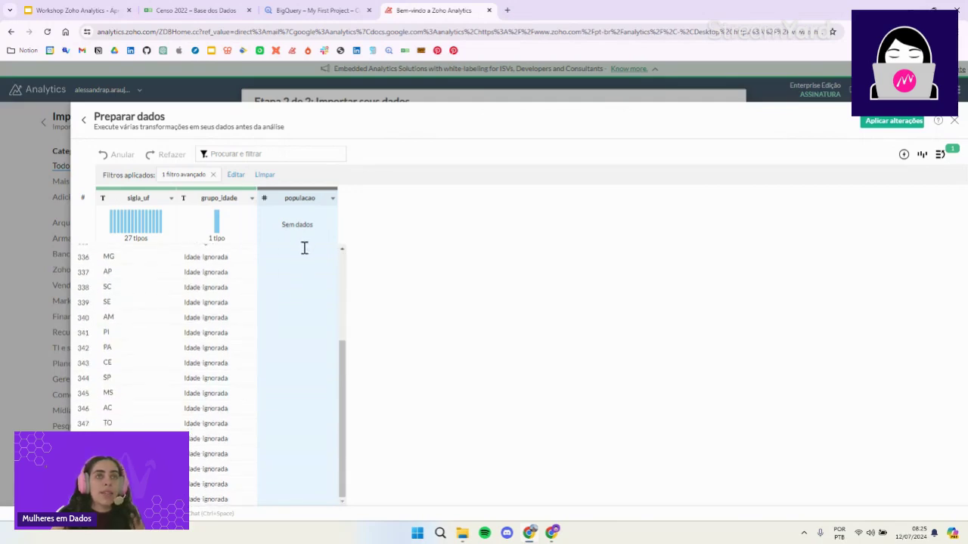
{"action": "scroll", "coordinate": [210, 281], "scroll_direction": "up", "scroll_amount": 3}
{"action": "scroll", "coordinate": [211, 279], "scroll_direction": "up", "scroll_amount": 2}
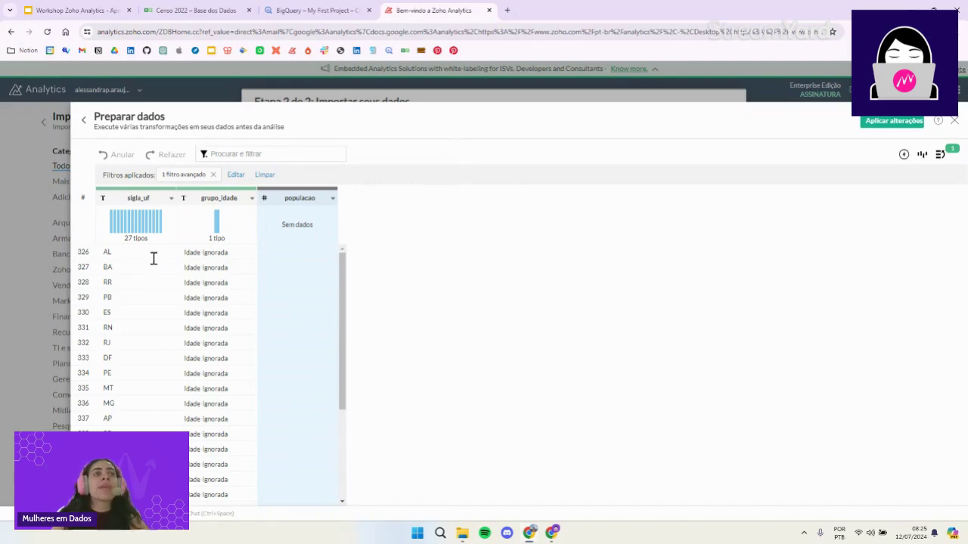
- Review the filtered rows and the advanced filter on populacao, keeping it set to "Dados em falta"
{"action": "scroll", "coordinate": [156, 294], "scroll_direction": "down", "scroll_amount": 3}
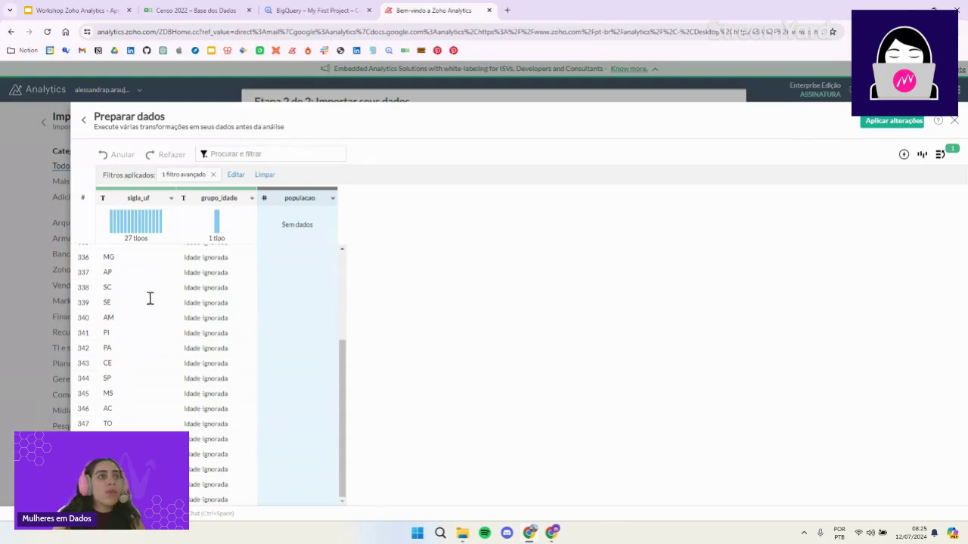
{"action": "left_click", "coordinate": [237, 176]}
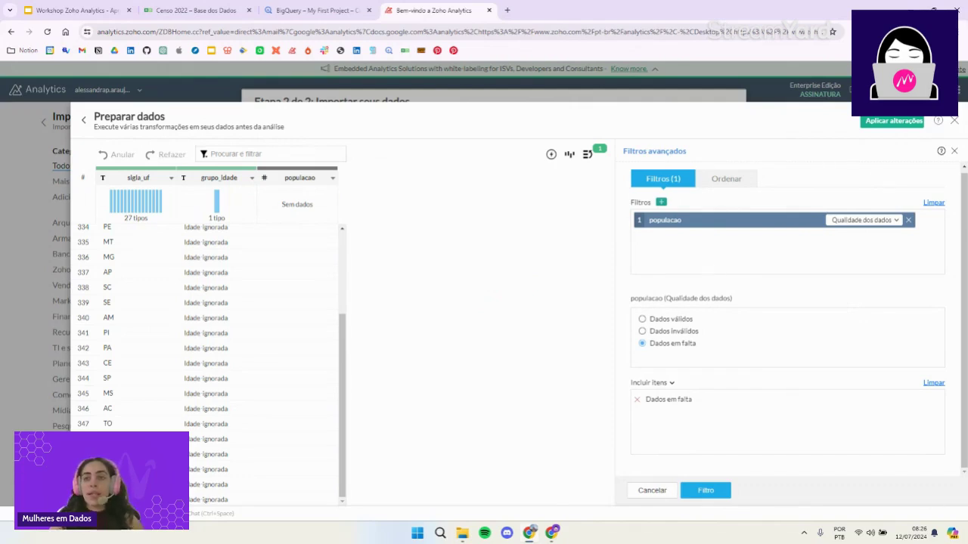
{"action": "left_click", "coordinate": [695, 492]}
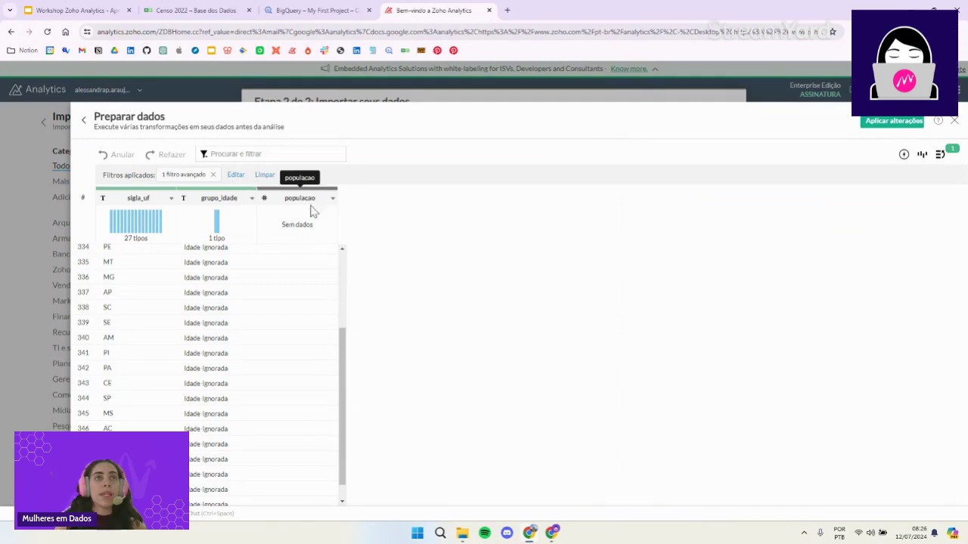
{"action": "scroll", "coordinate": [316, 256], "scroll_direction": "up", "scroll_amount": 3}
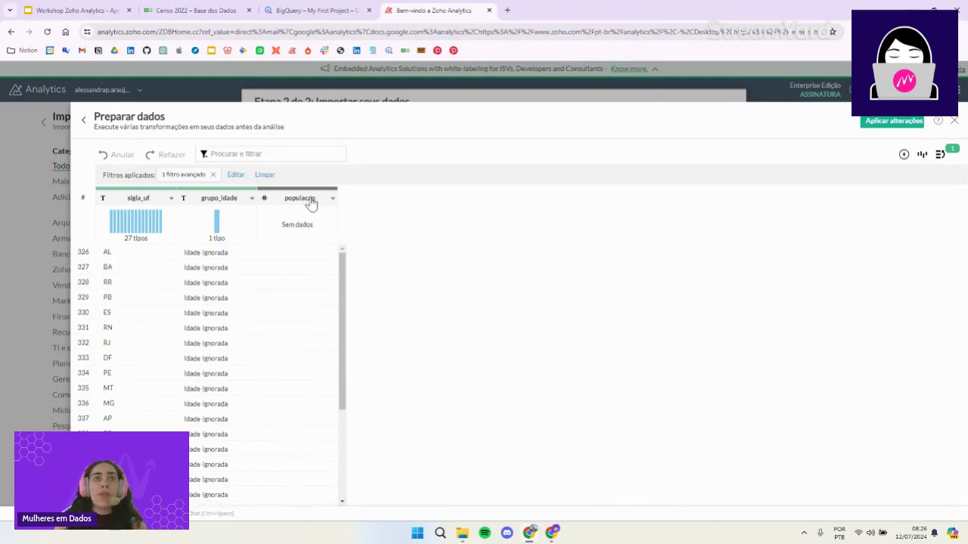
- Delete the filtered rows with missing populacao using the column's suggestion, and apply the preparation changes
{"action": "left_click", "coordinate": [310, 200]}
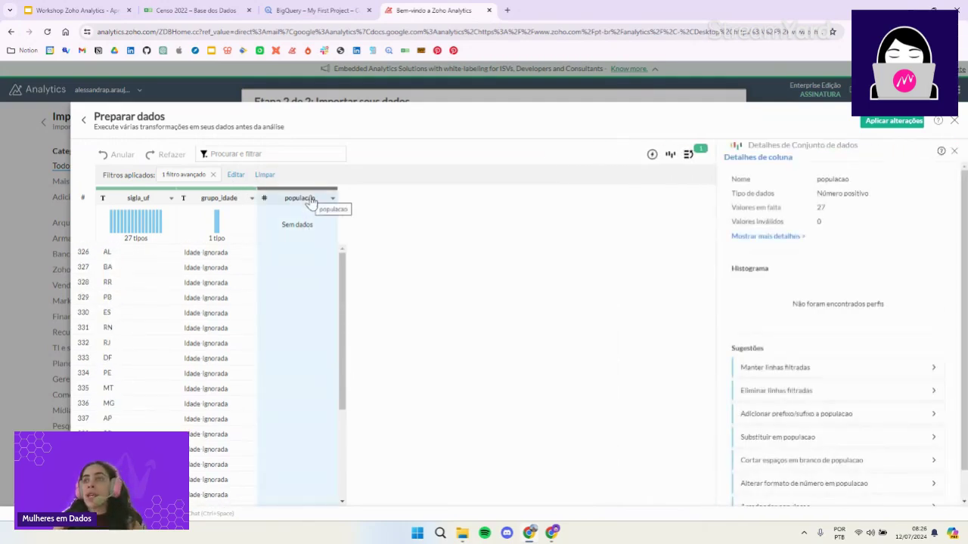
{"action": "left_click", "coordinate": [314, 199]}
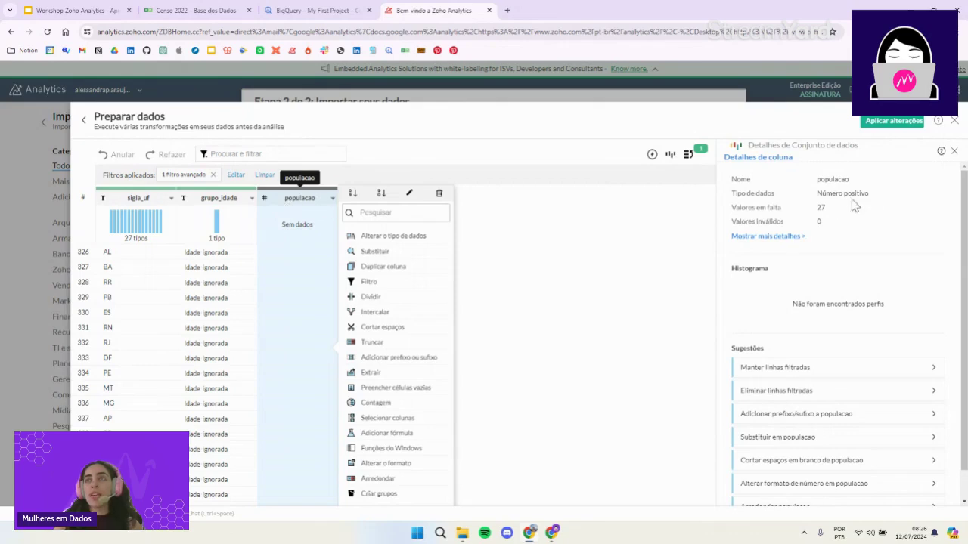
{"action": "scroll", "coordinate": [809, 227], "scroll_direction": "down", "scroll_amount": 1}
{"action": "scroll", "coordinate": [808, 224], "scroll_direction": "up", "scroll_amount": 1}
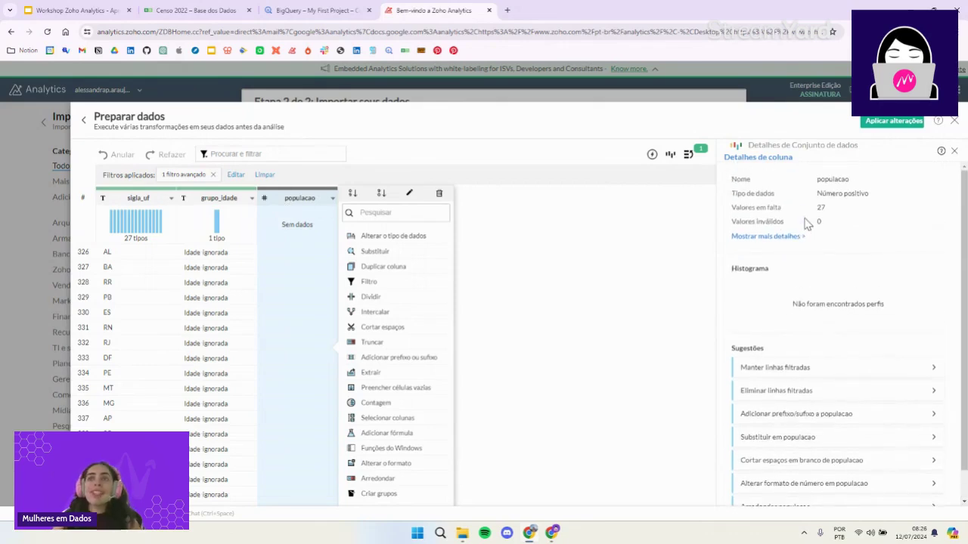
{"action": "scroll", "coordinate": [806, 226], "scroll_direction": "down", "scroll_amount": 2}
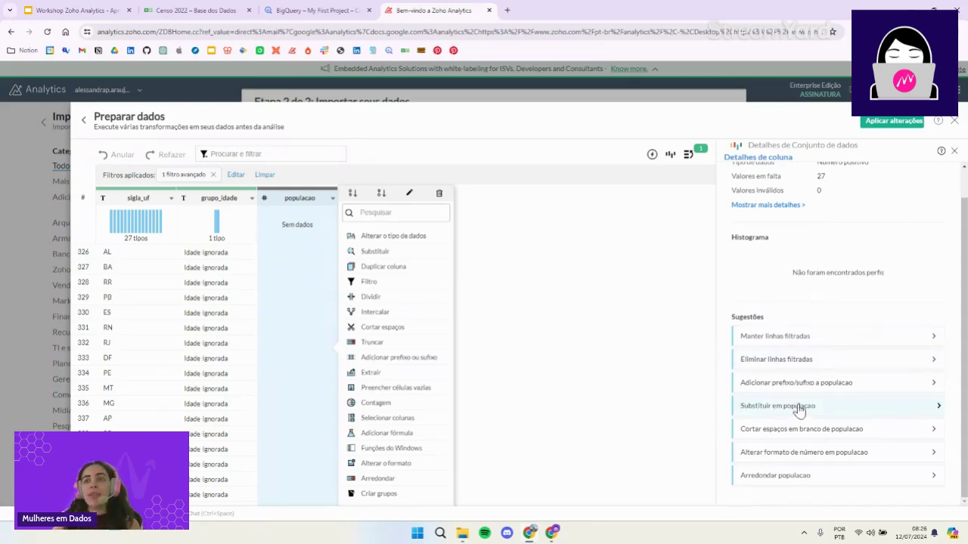
{"action": "left_click", "coordinate": [814, 361]}
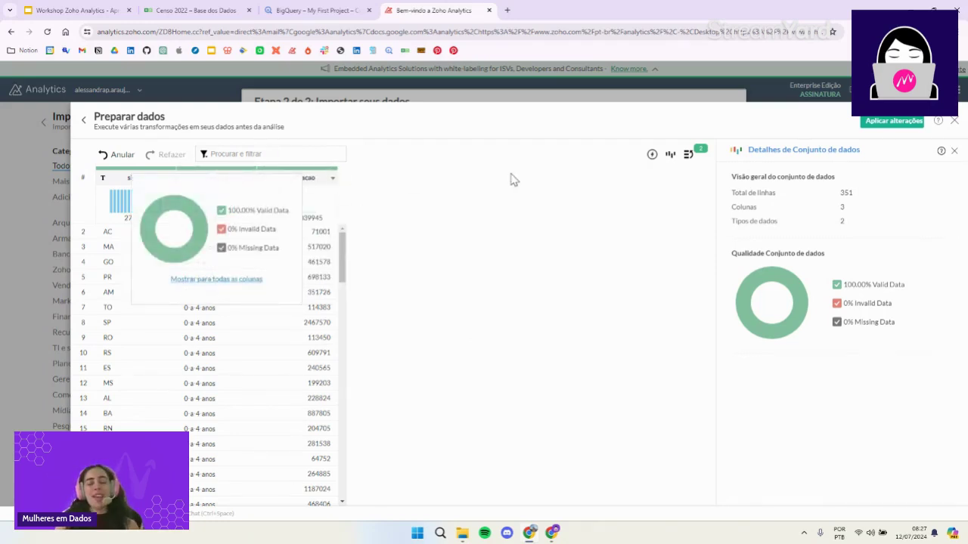
{"action": "left_click", "coordinate": [893, 126]}
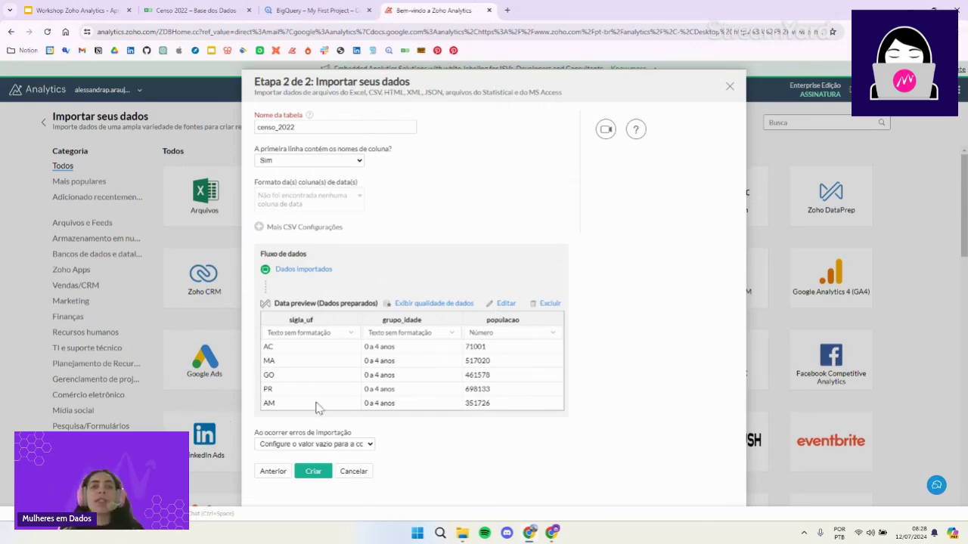
- Create the censo_2022 table from the prepared data and have its reports generated automatically
{"action": "left_click", "coordinate": [314, 472]}
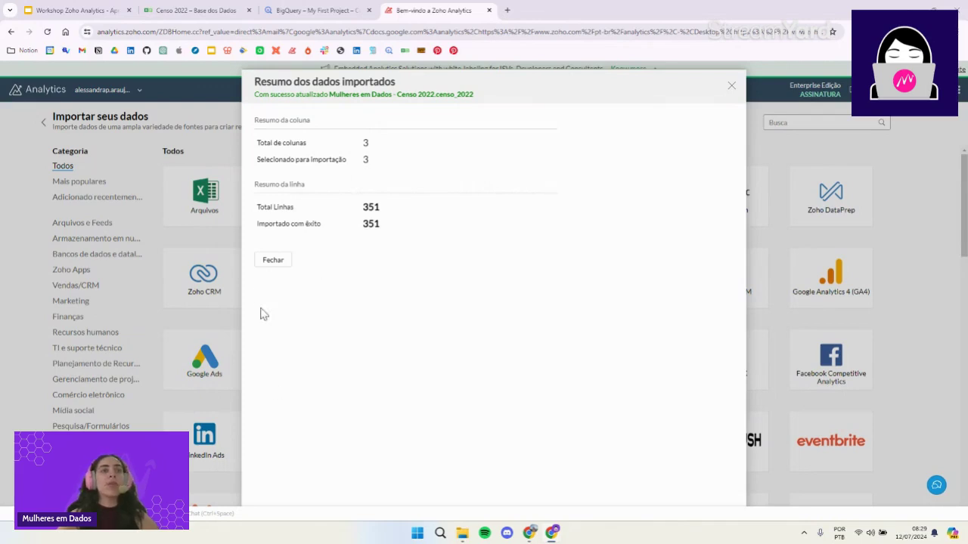
{"action": "left_click", "coordinate": [268, 262]}
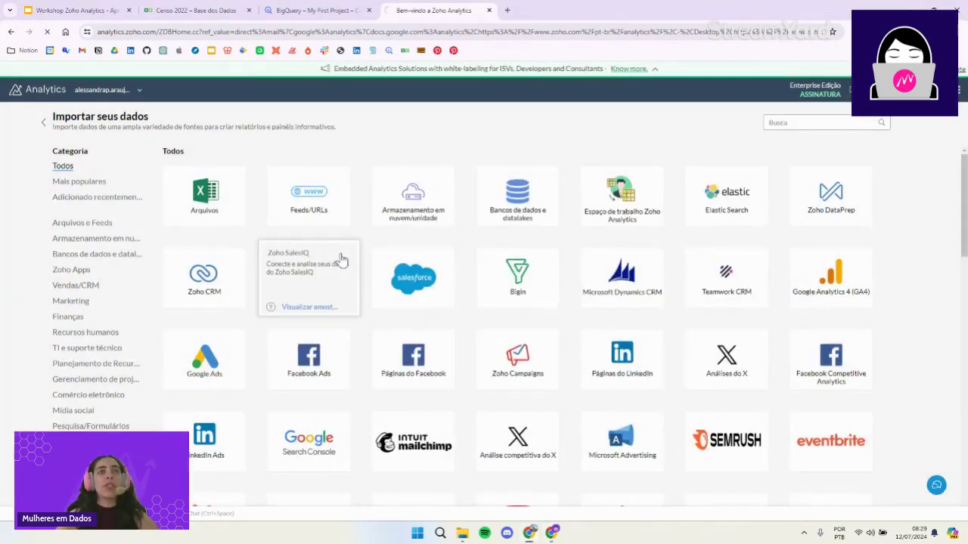
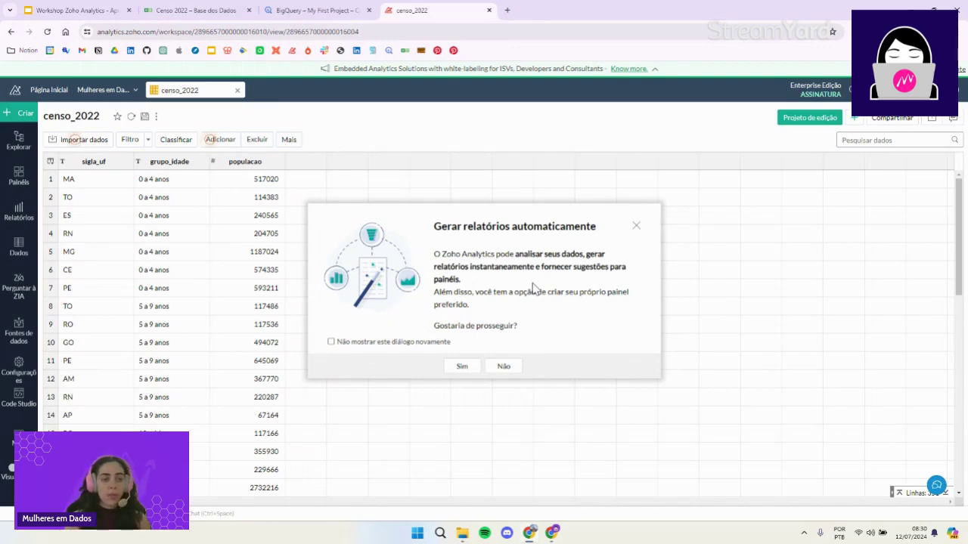
{"action": "left_click", "coordinate": [462, 366]}
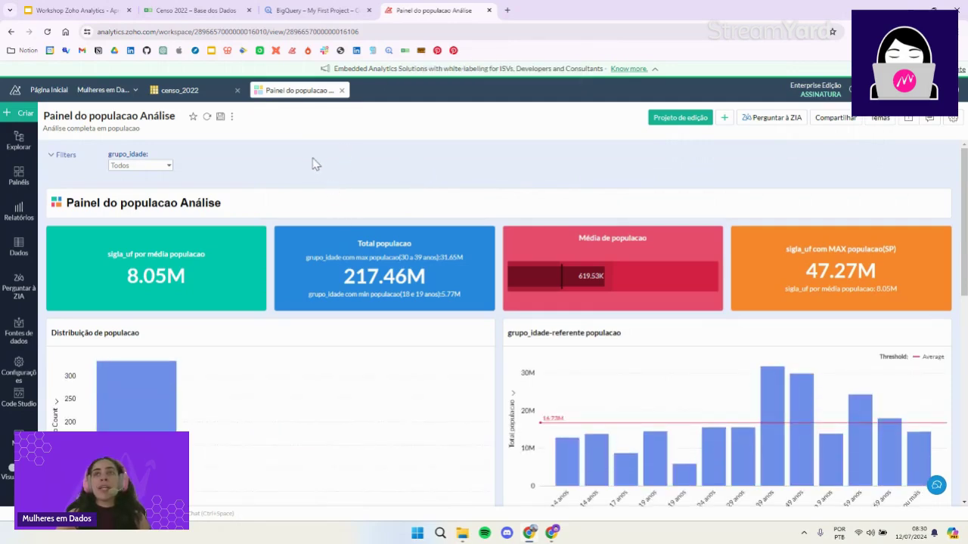
- Filter the population dashboard by grupo_idade to only "15 a 17 anos", and restore the filter
{"action": "left_click", "coordinate": [168, 172]}
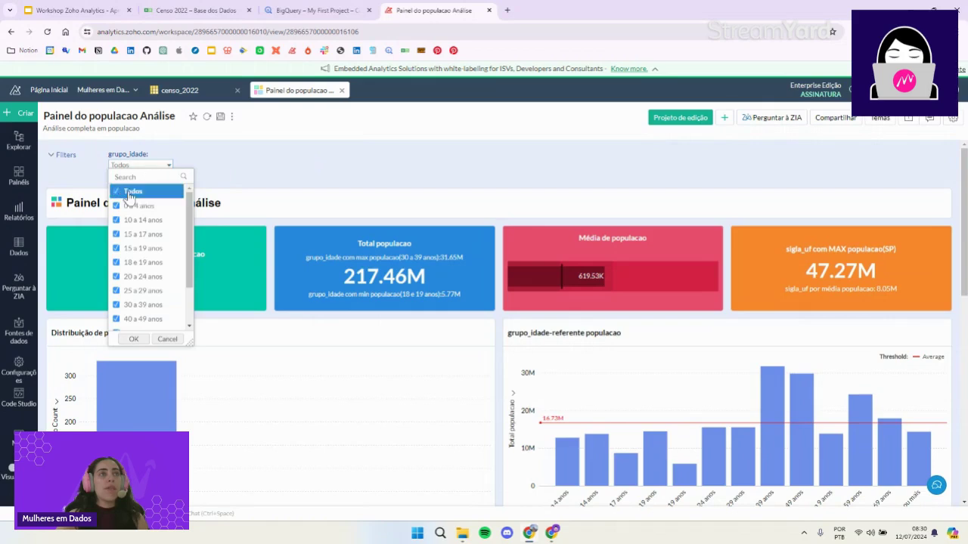
{"action": "left_click", "coordinate": [117, 235]}
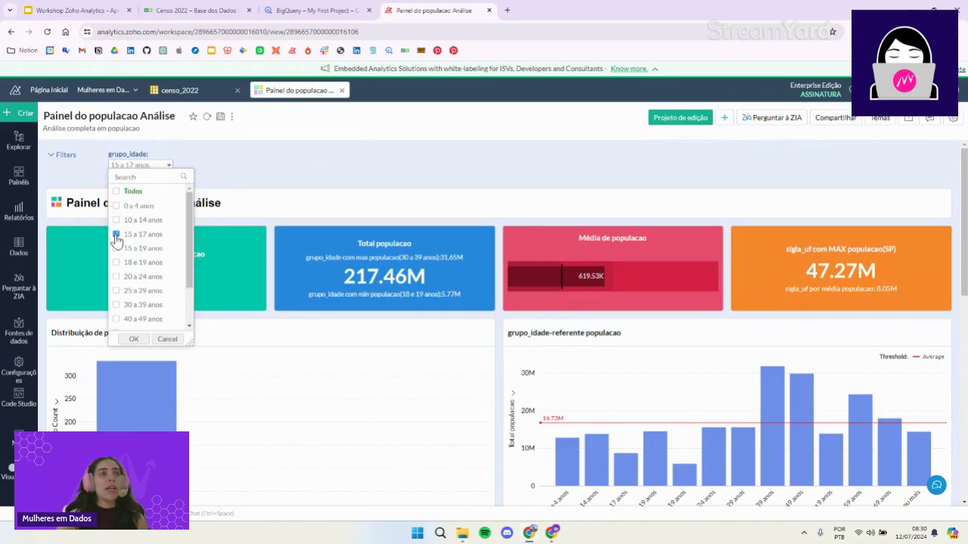
{"action": "left_click", "coordinate": [130, 339]}
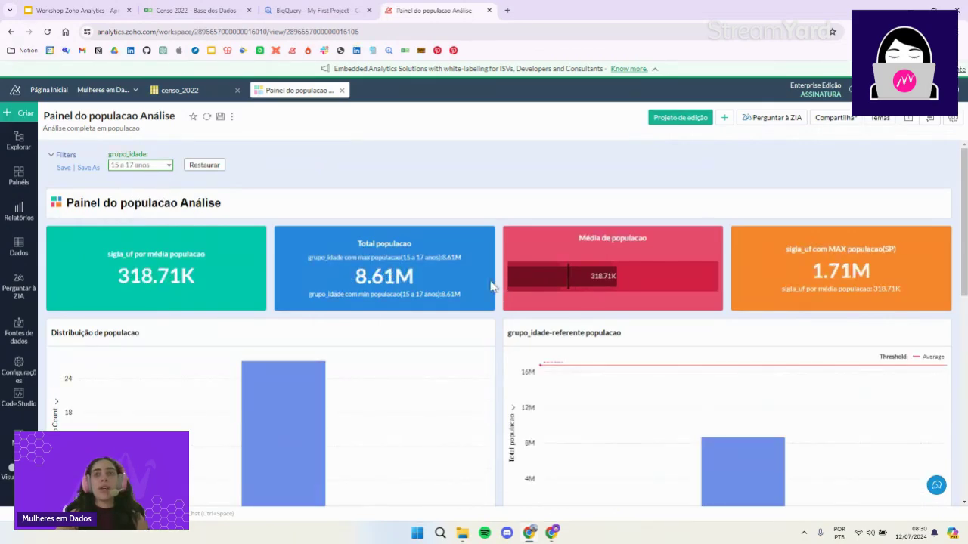
{"action": "left_click", "coordinate": [212, 166]}
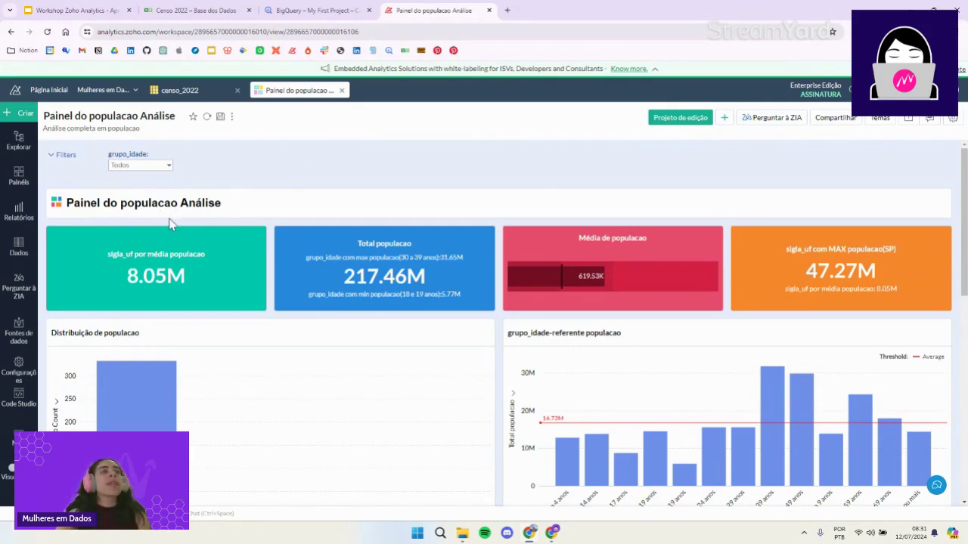
- Examine the dashboard's summary cards, including the details of "Média de populacao" and the state with the maximum populacao
{"action": "scroll", "coordinate": [168, 220], "scroll_direction": "down", "scroll_amount": 1}
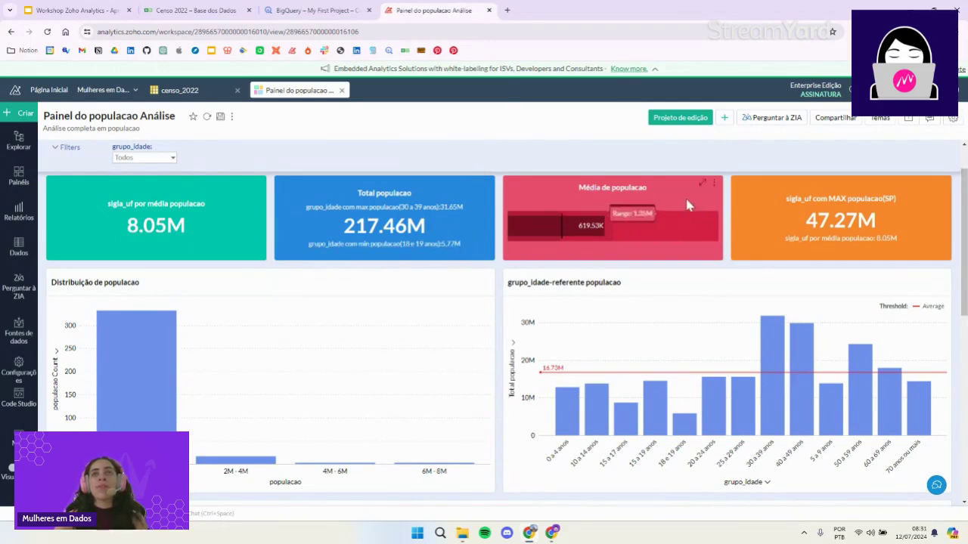
{"action": "mouse_move", "coordinate": [590, 237]}
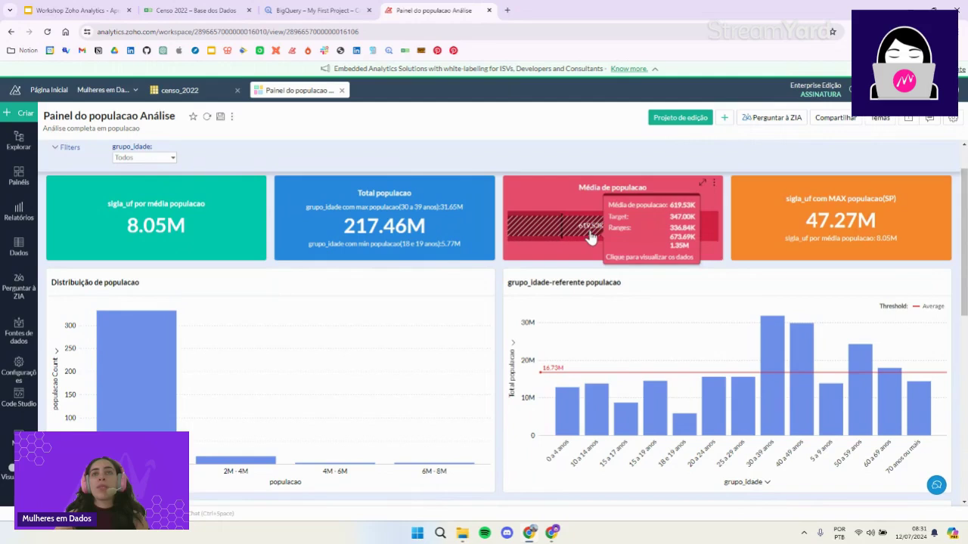
{"action": "scroll", "coordinate": [641, 227], "scroll_direction": "up", "scroll_amount": 1}
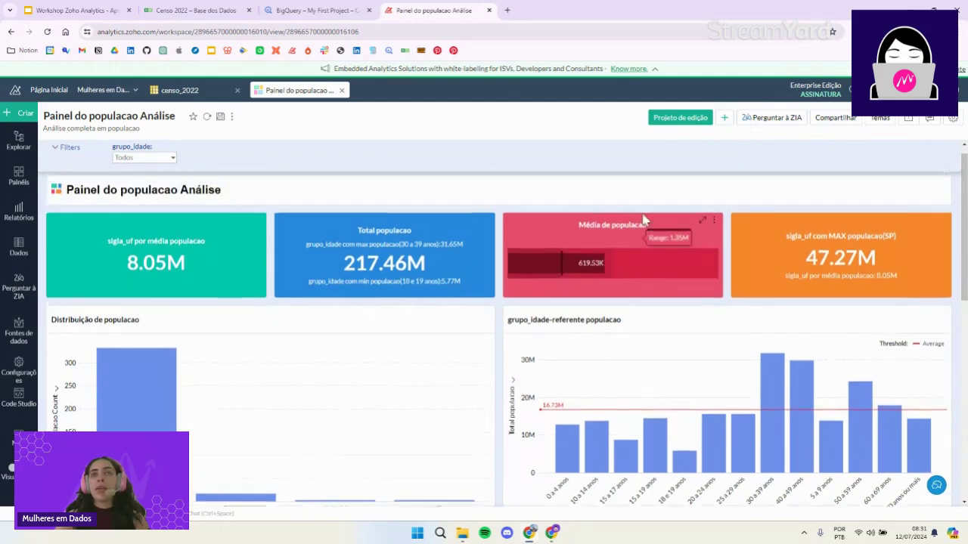
{"action": "mouse_move", "coordinate": [594, 278]}
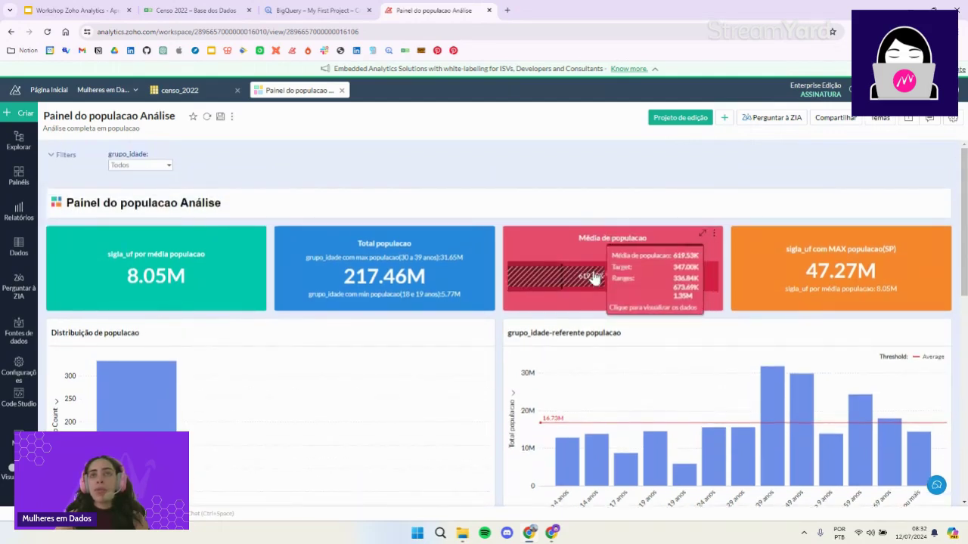
{"action": "scroll", "coordinate": [664, 216], "scroll_direction": "down", "scroll_amount": 1}
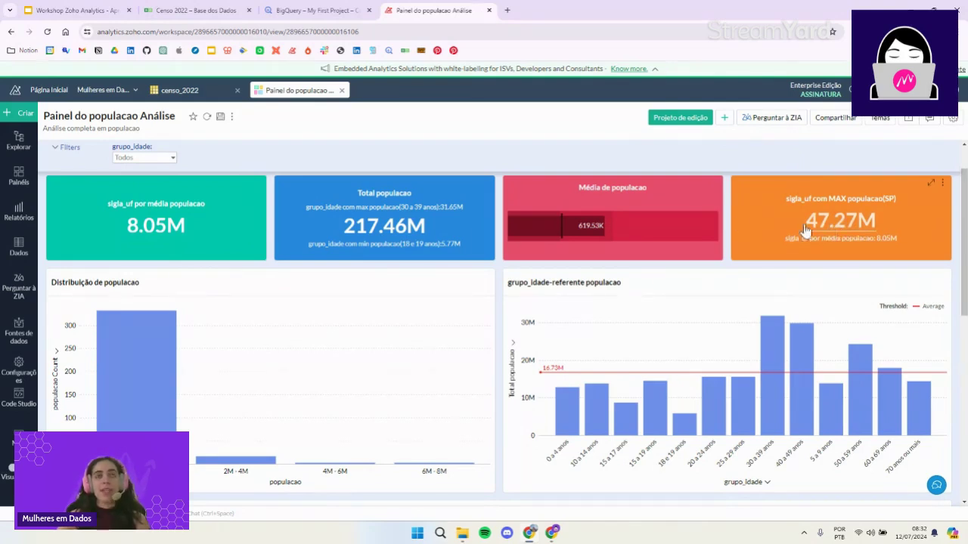
{"action": "scroll", "coordinate": [665, 219], "scroll_direction": "down", "scroll_amount": 1}
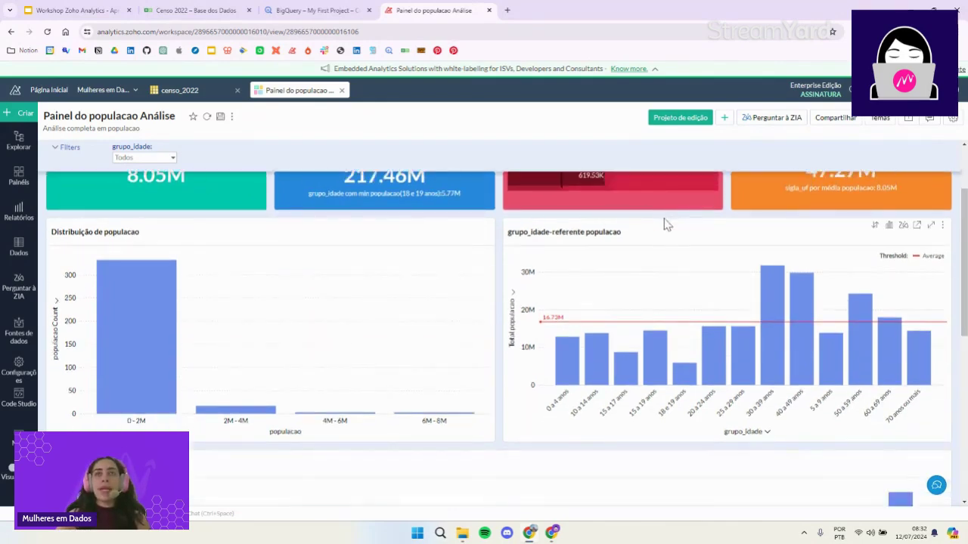
{"action": "scroll", "coordinate": [666, 222], "scroll_direction": "up", "scroll_amount": 2}
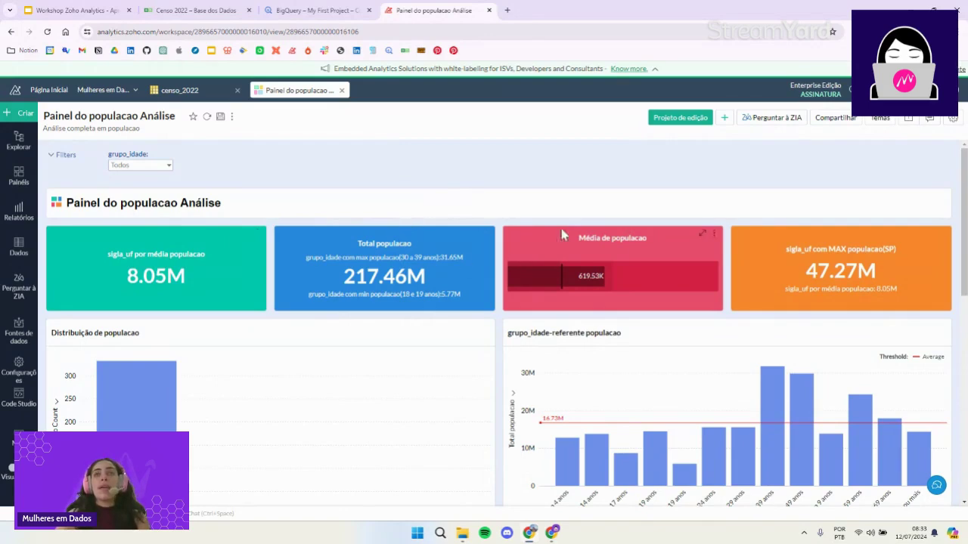
- Examine the "Distribuição de populacao" chart and the age-group chart with its average threshold line
{"action": "scroll", "coordinate": [561, 229], "scroll_direction": "down", "scroll_amount": 2}
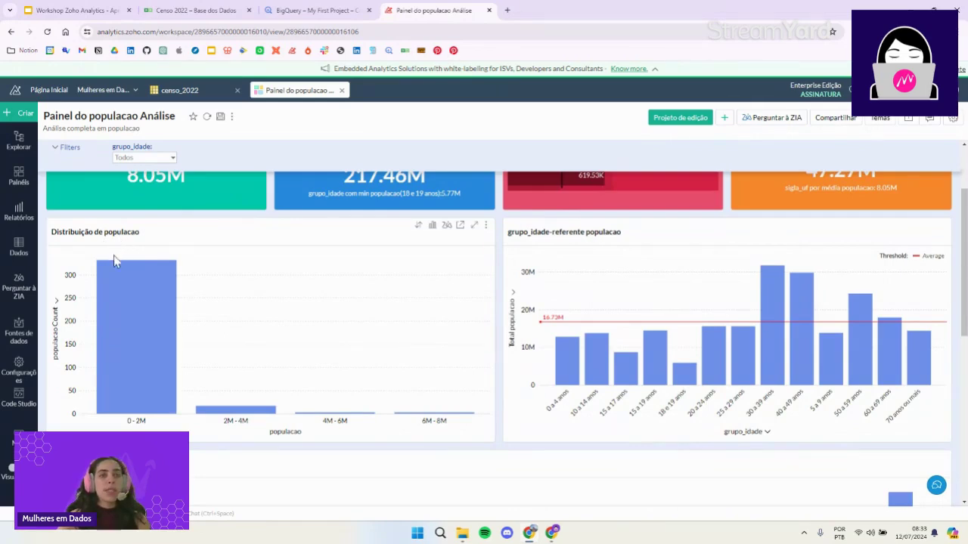
{"action": "mouse_move", "coordinate": [129, 301]}
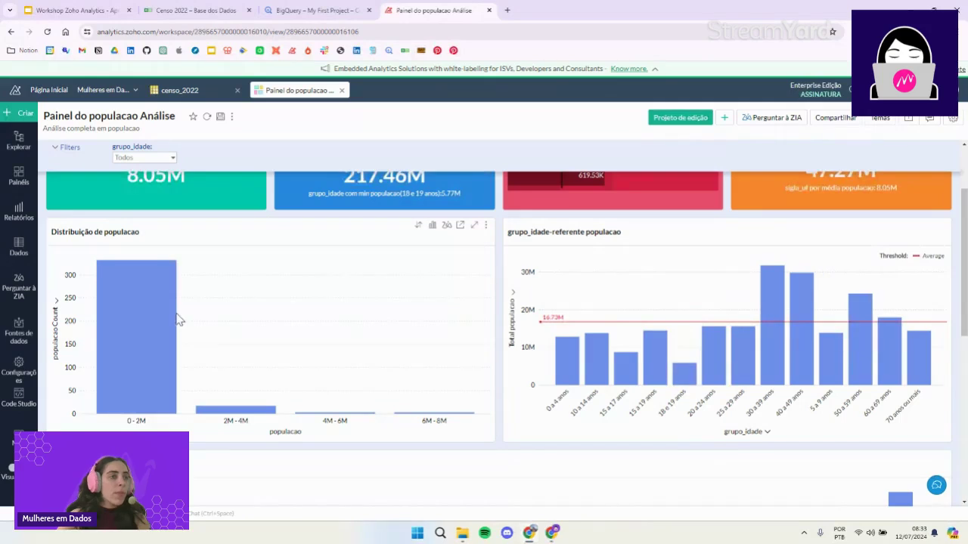
{"action": "mouse_move", "coordinate": [158, 320]}
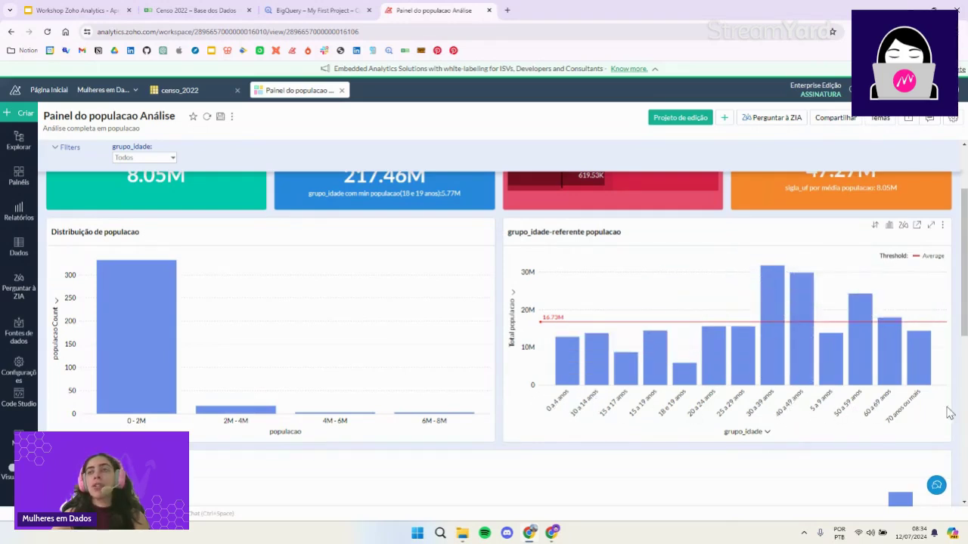
{"action": "mouse_move", "coordinate": [772, 289]}
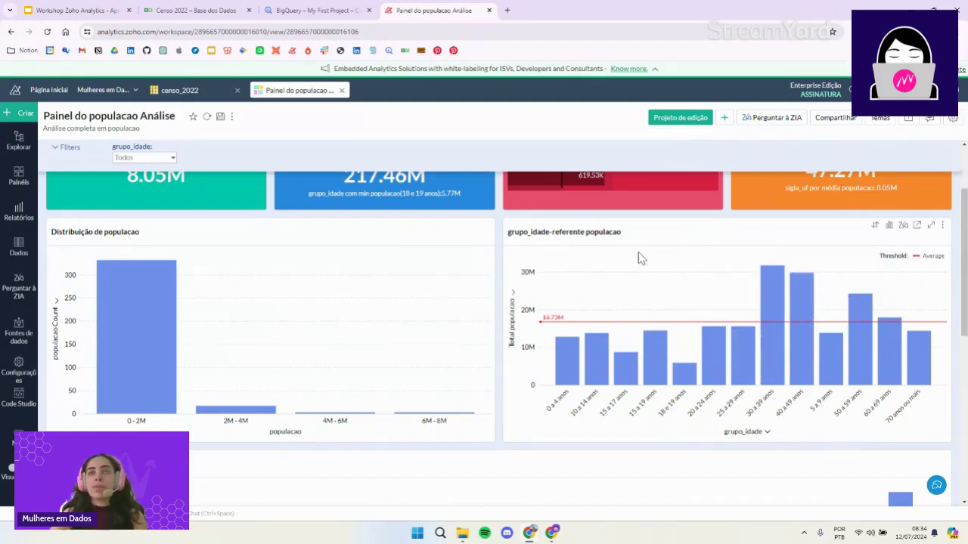
{"action": "mouse_move", "coordinate": [544, 329]}
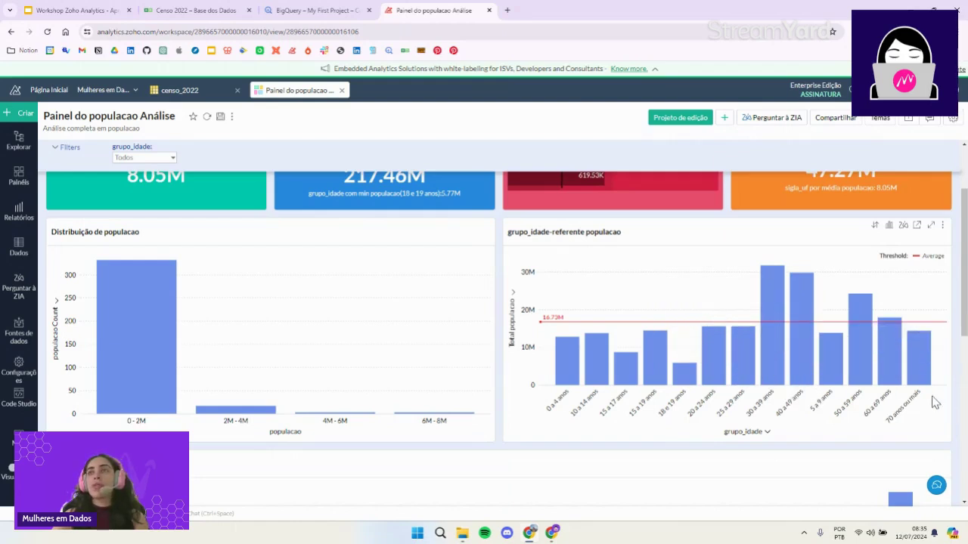
- Examine the "sigla_uf-referente populacao" and "Top 10 sigla_uf por populacao" charts to compare the states
{"action": "scroll", "coordinate": [761, 325], "scroll_direction": "down", "scroll_amount": 2}
{"action": "scroll", "coordinate": [507, 304], "scroll_direction": "down", "scroll_amount": 1}
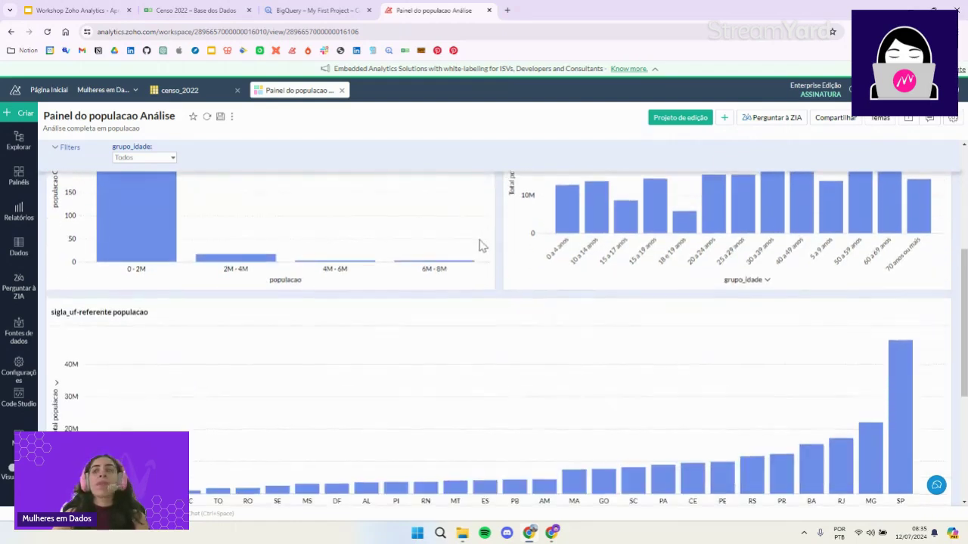
{"action": "scroll", "coordinate": [484, 239], "scroll_direction": "down", "scroll_amount": 1}
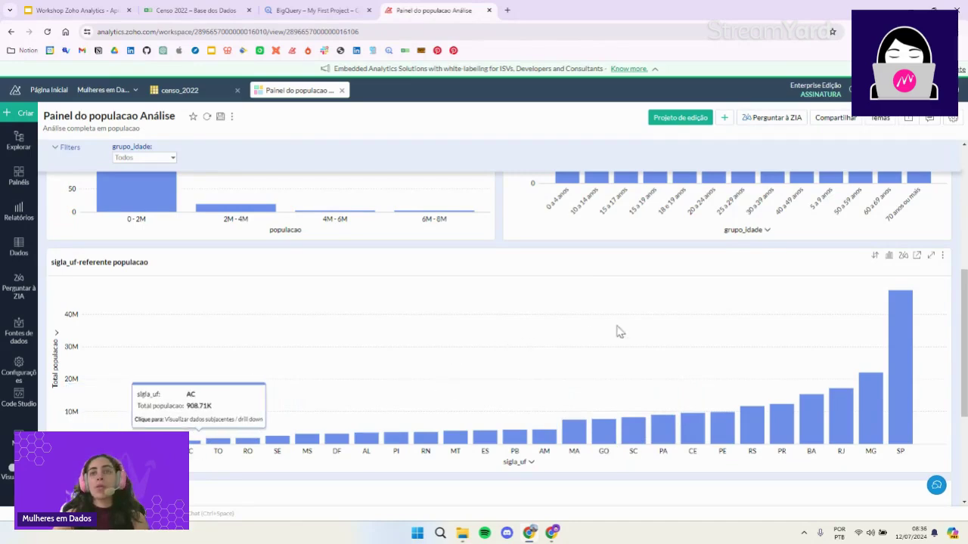
{"action": "scroll", "coordinate": [923, 332], "scroll_direction": "down", "scroll_amount": 4}
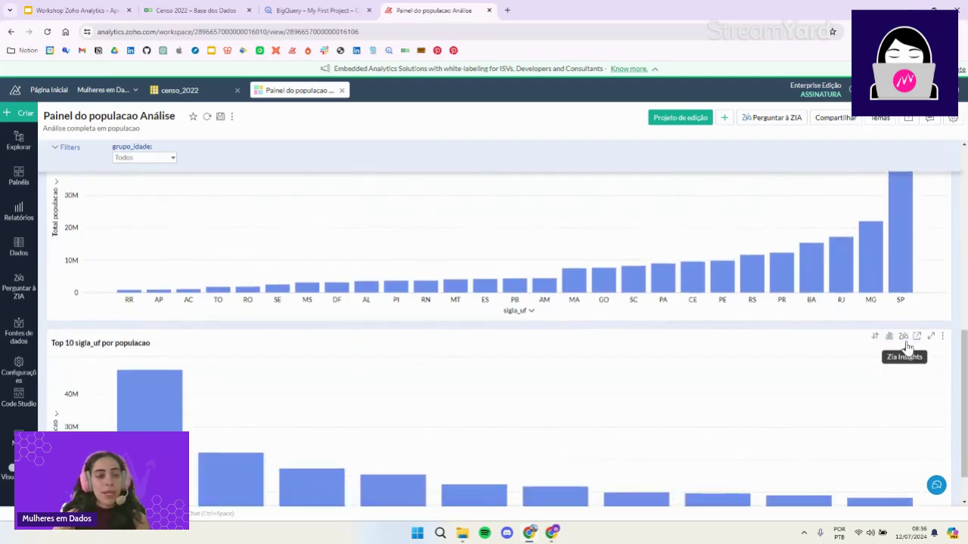
{"action": "scroll", "coordinate": [847, 363], "scroll_direction": "down", "scroll_amount": 1}
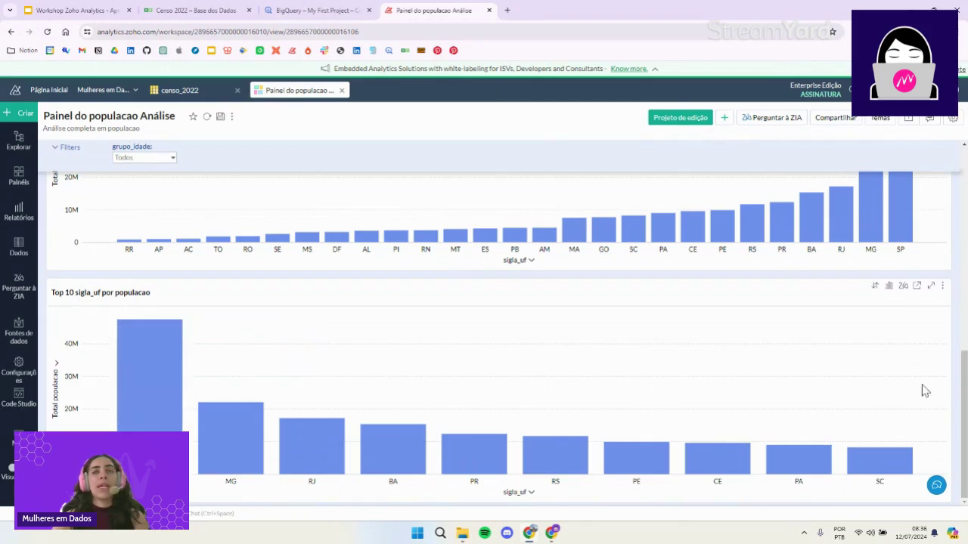
{"action": "scroll", "coordinate": [860, 400], "scroll_direction": "up", "scroll_amount": 2}
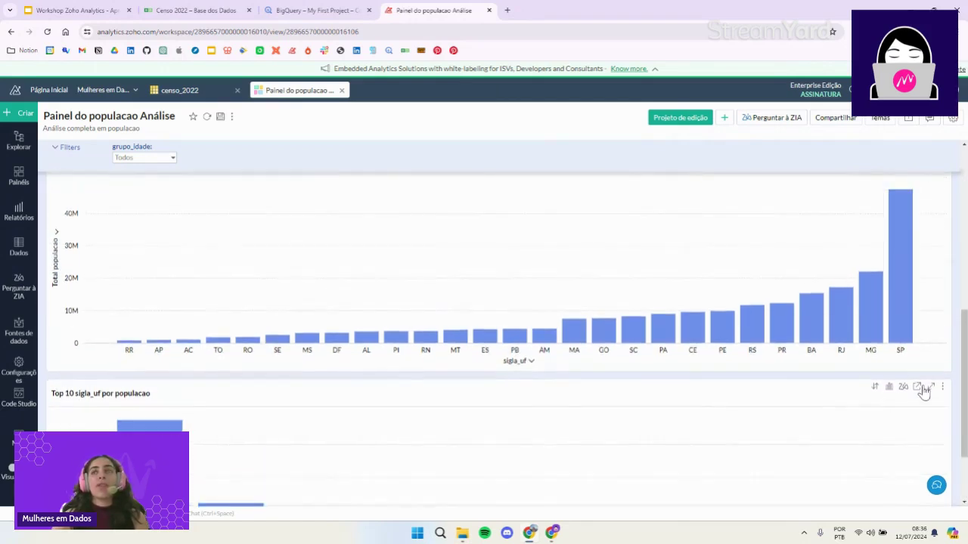
{"action": "scroll", "coordinate": [877, 348], "scroll_direction": "down", "scroll_amount": 2}
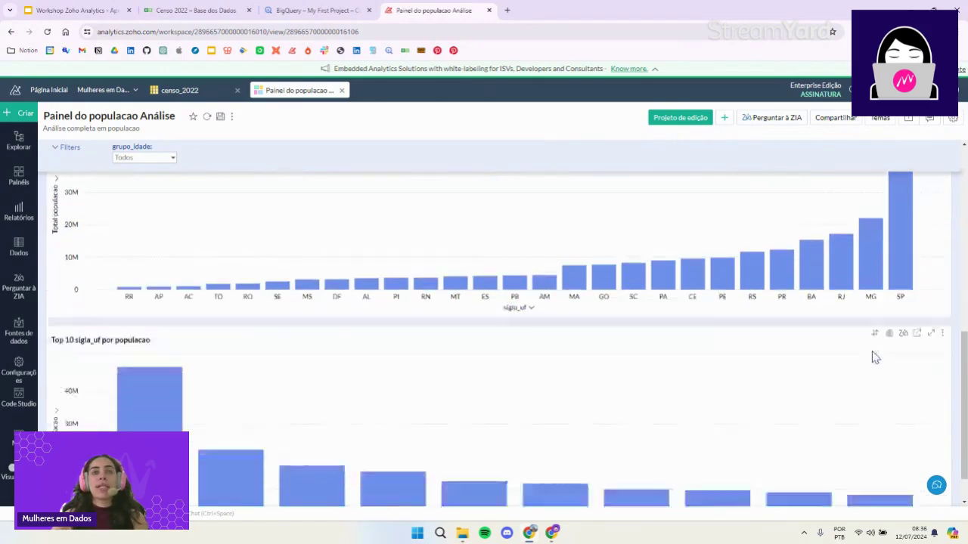
- Examine the dashboard's charts of population by state, top 10 states, population distribution and age group
{"action": "scroll", "coordinate": [869, 356], "scroll_direction": "up", "scroll_amount": 2}
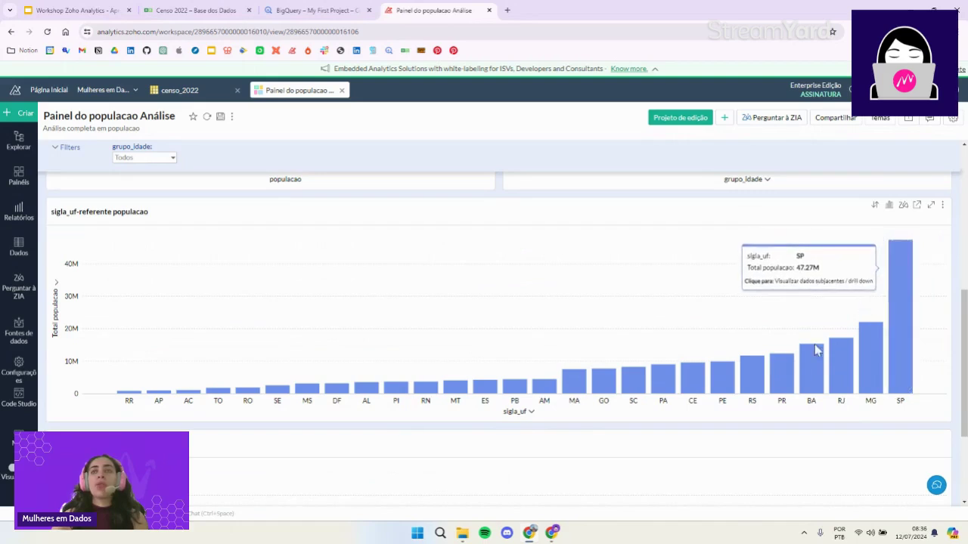
{"action": "scroll", "coordinate": [831, 375], "scroll_direction": "down", "scroll_amount": 2}
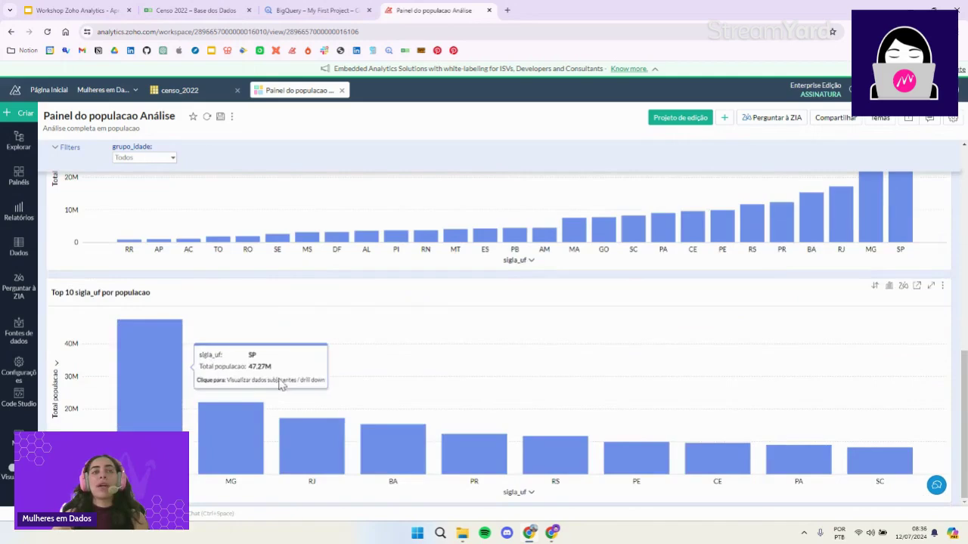
{"action": "scroll", "coordinate": [864, 386], "scroll_direction": "up", "scroll_amount": 2}
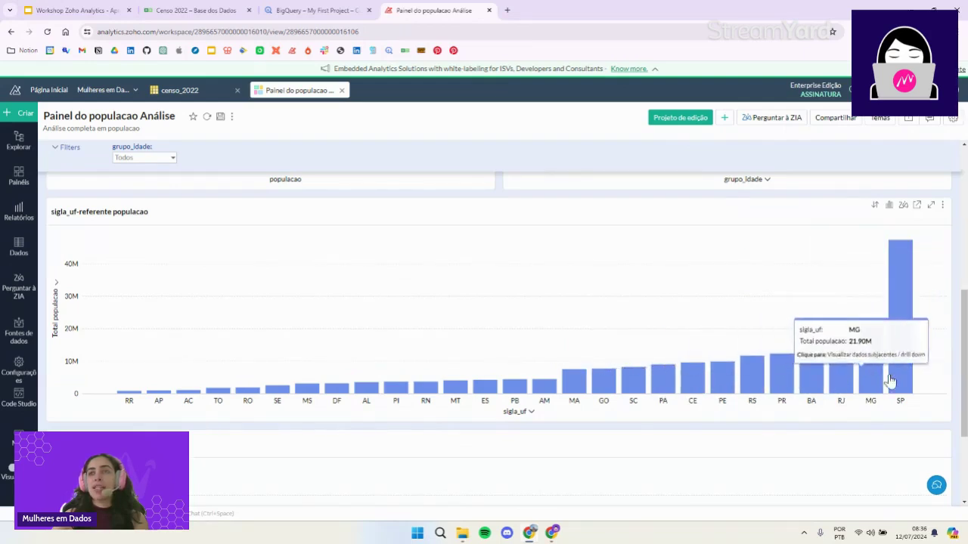
{"action": "scroll", "coordinate": [756, 348], "scroll_direction": "down", "scroll_amount": 2}
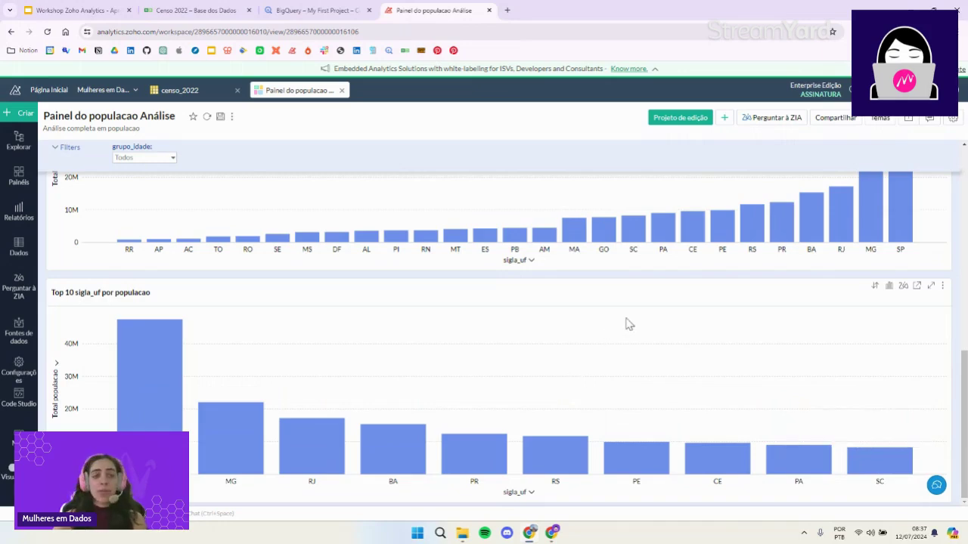
{"action": "scroll", "coordinate": [617, 363], "scroll_direction": "up", "scroll_amount": 2}
{"action": "scroll", "coordinate": [614, 363], "scroll_direction": "up", "scroll_amount": 3}
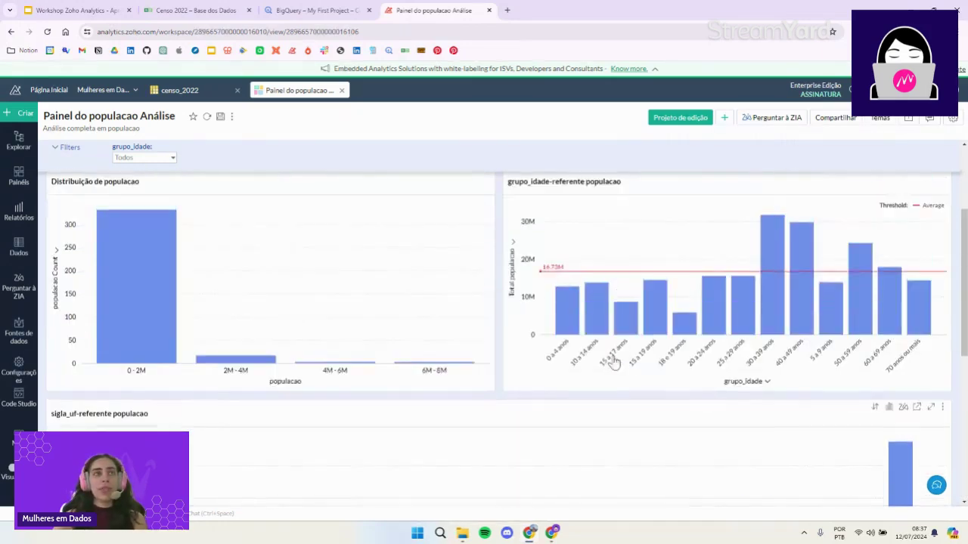
{"action": "scroll", "coordinate": [614, 363], "scroll_direction": "up", "scroll_amount": 3}
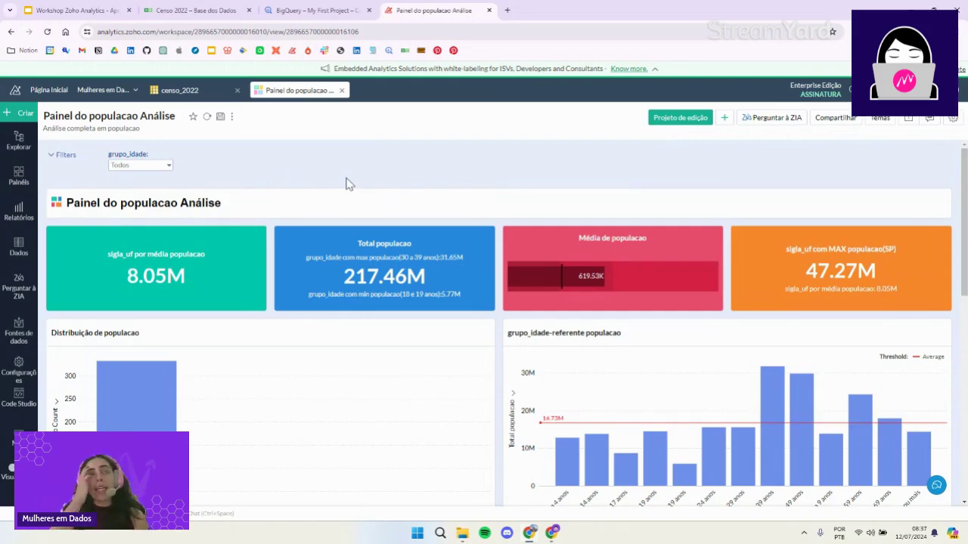
- View the individual reports Distribuição de populacao and grupo_idade-referente populacao
{"action": "left_click", "coordinate": [20, 216]}
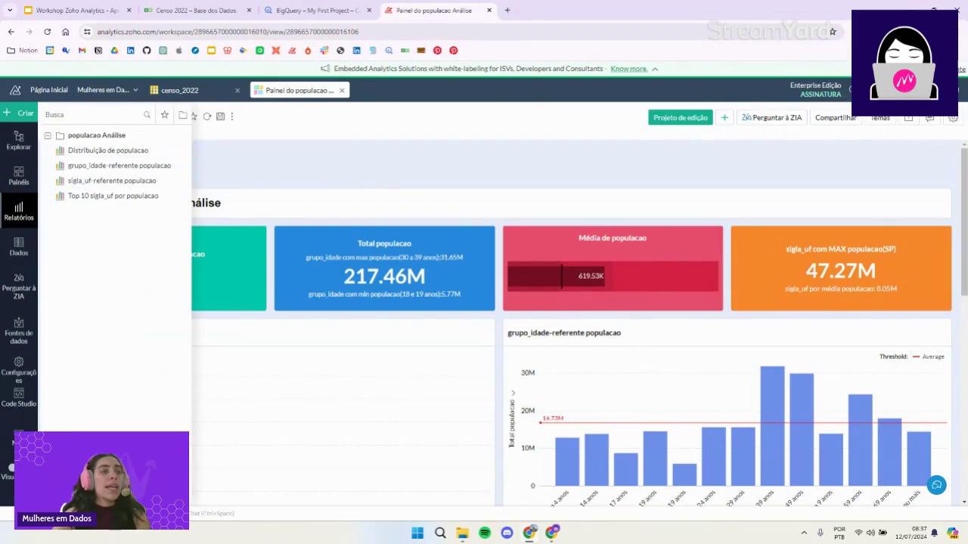
{"action": "left_click", "coordinate": [114, 153]}
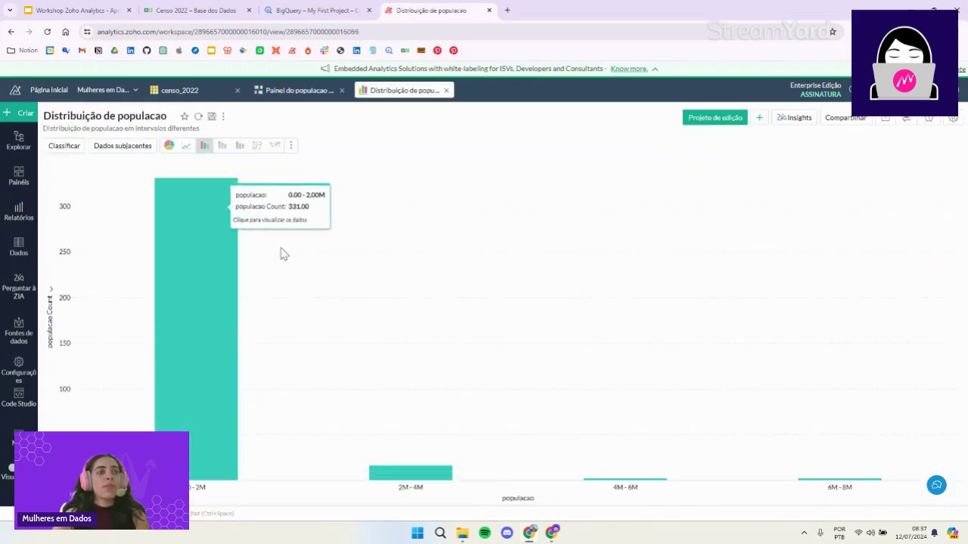
{"action": "mouse_move", "coordinate": [404, 476]}
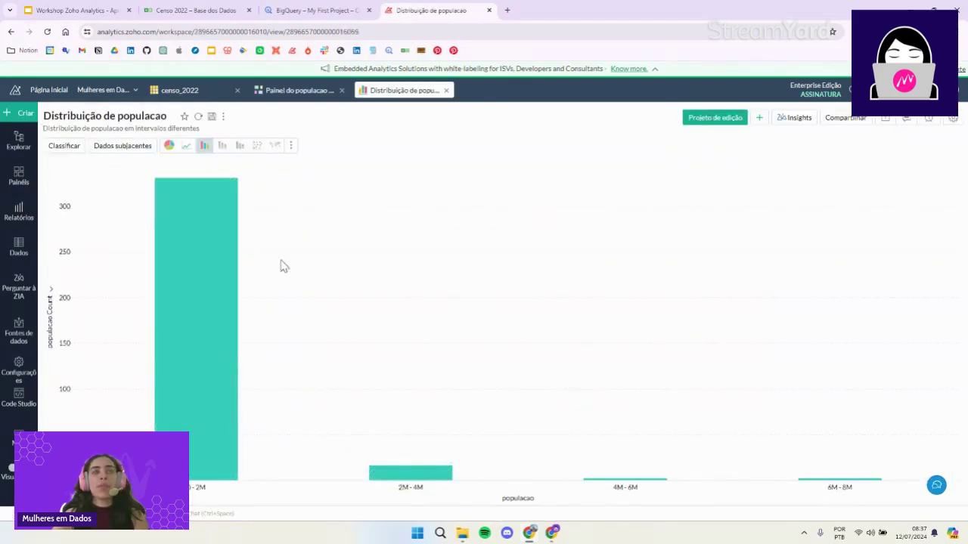
{"action": "left_click", "coordinate": [19, 214]}
{"action": "left_click", "coordinate": [112, 165]}
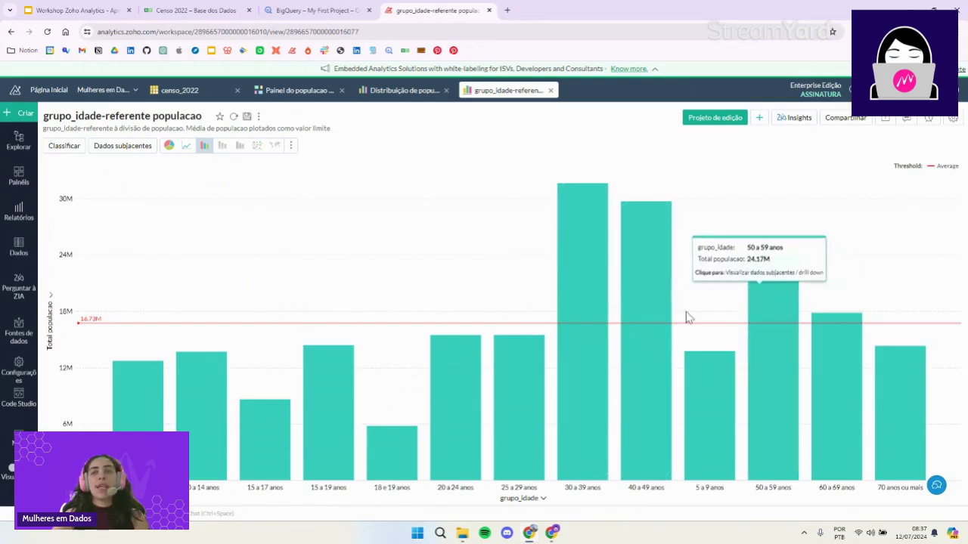
- Return to the Painel do populacao Análise dashboard and switch it to edit mode
{"action": "left_click", "coordinate": [26, 218]}
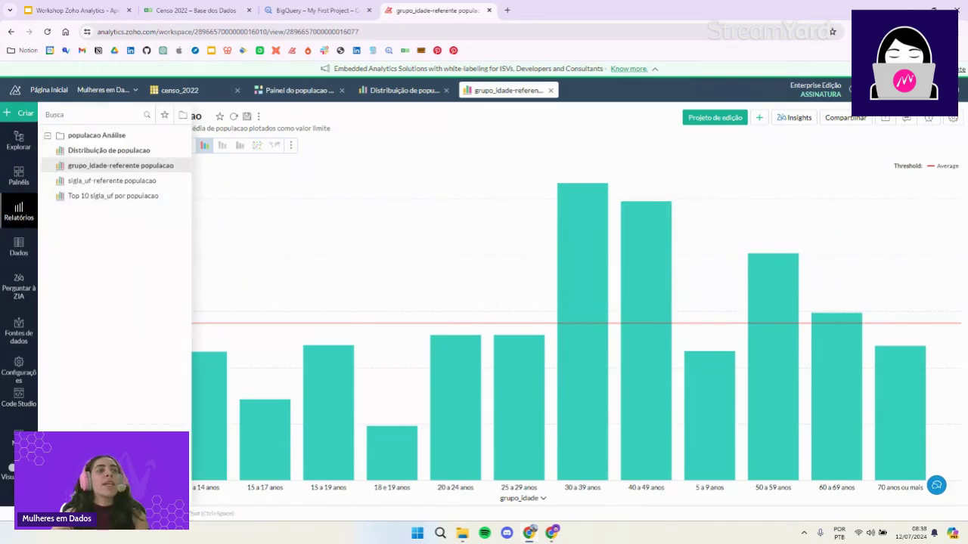
{"action": "left_click", "coordinate": [20, 185]}
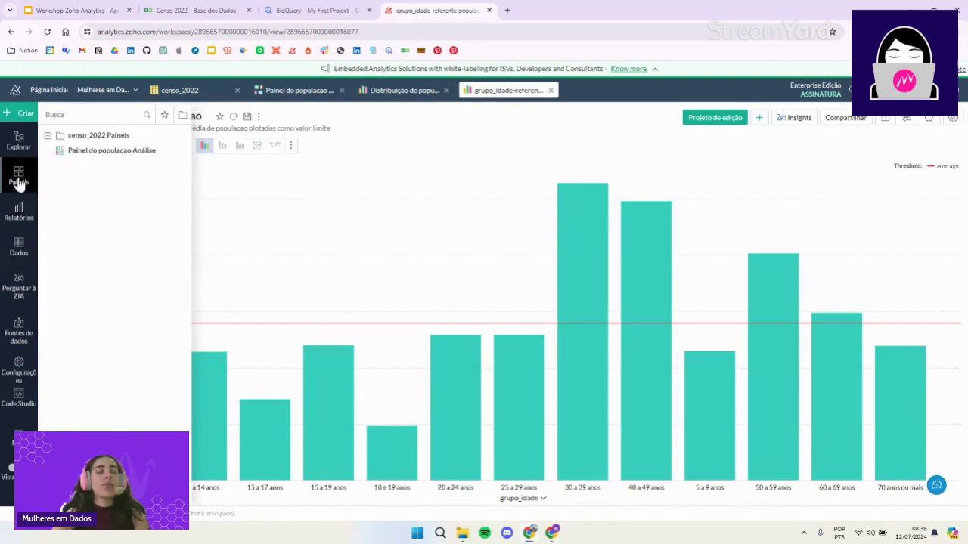
{"action": "left_click", "coordinate": [19, 185]}
{"action": "left_click", "coordinate": [17, 185]}
{"action": "left_click", "coordinate": [75, 152]}
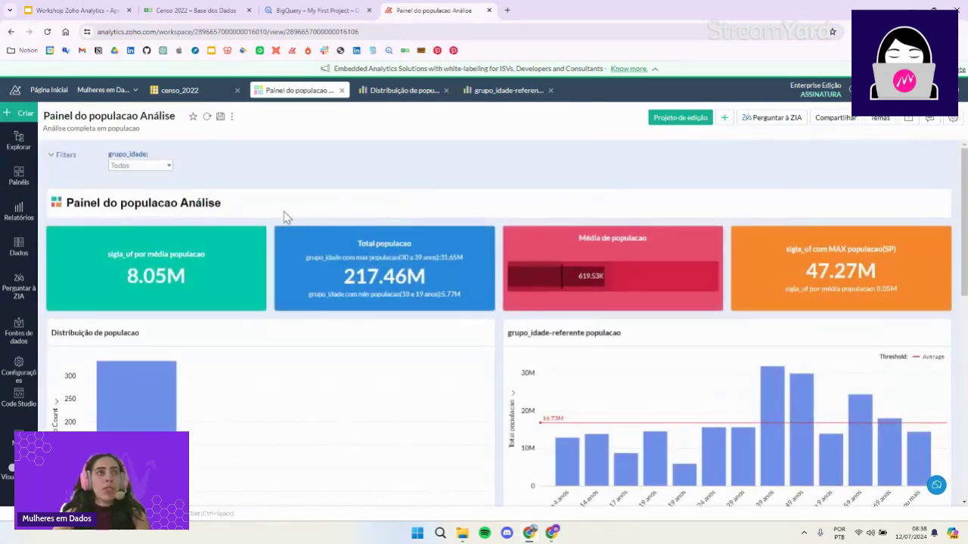
{"action": "left_click", "coordinate": [694, 121]}
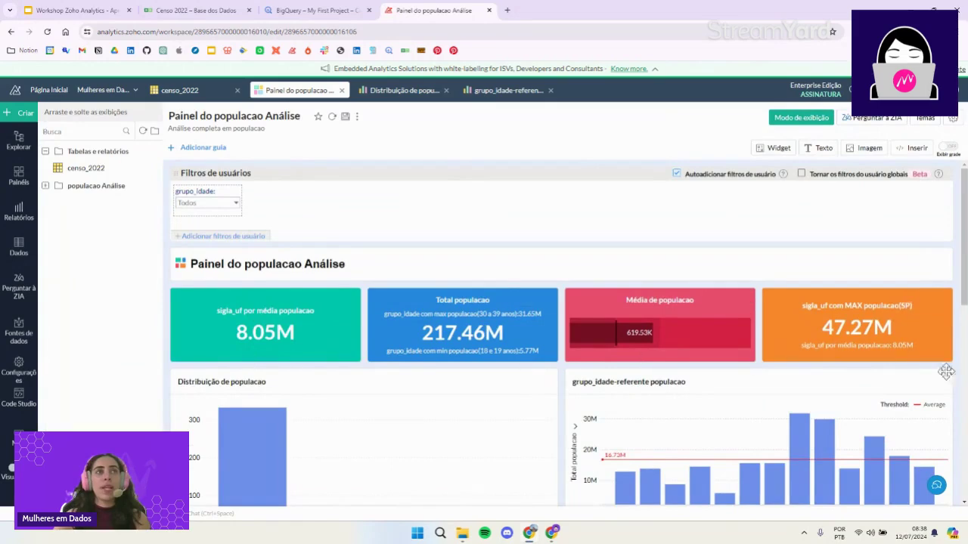
- Add a dashboard user filter for sigla_uf with the display name Estado and the component type Caixa de seleção múltipla
{"action": "scroll", "coordinate": [938, 378], "scroll_direction": "down", "scroll_amount": 2}
{"action": "scroll", "coordinate": [932, 385], "scroll_direction": "up", "scroll_amount": 2}
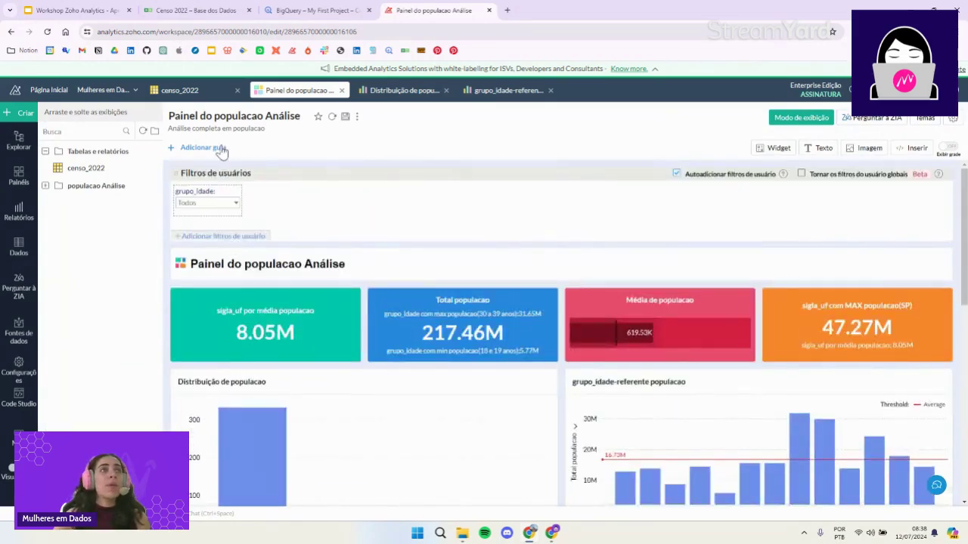
{"action": "left_click", "coordinate": [224, 236]}
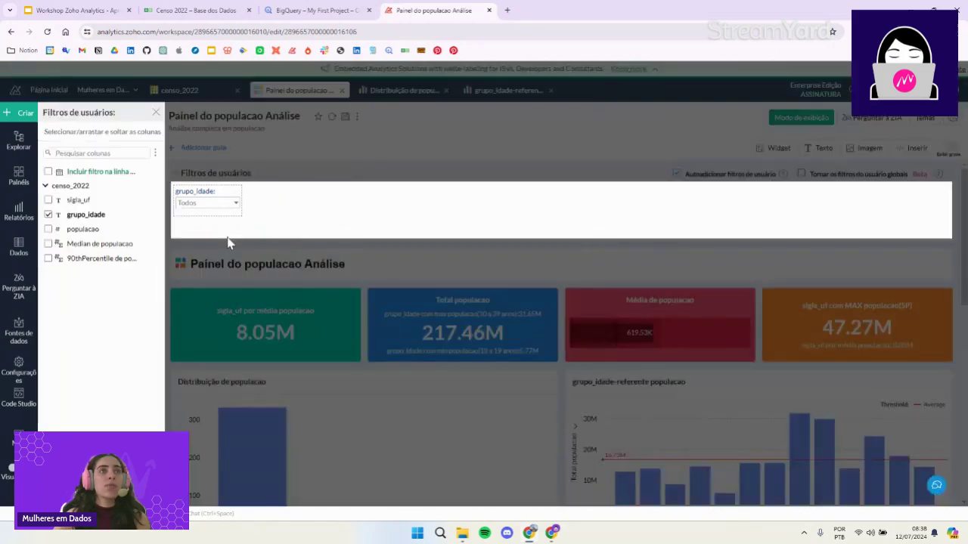
{"action": "left_click_drag", "start_coordinate": [79, 199], "coordinate": [338, 213]}
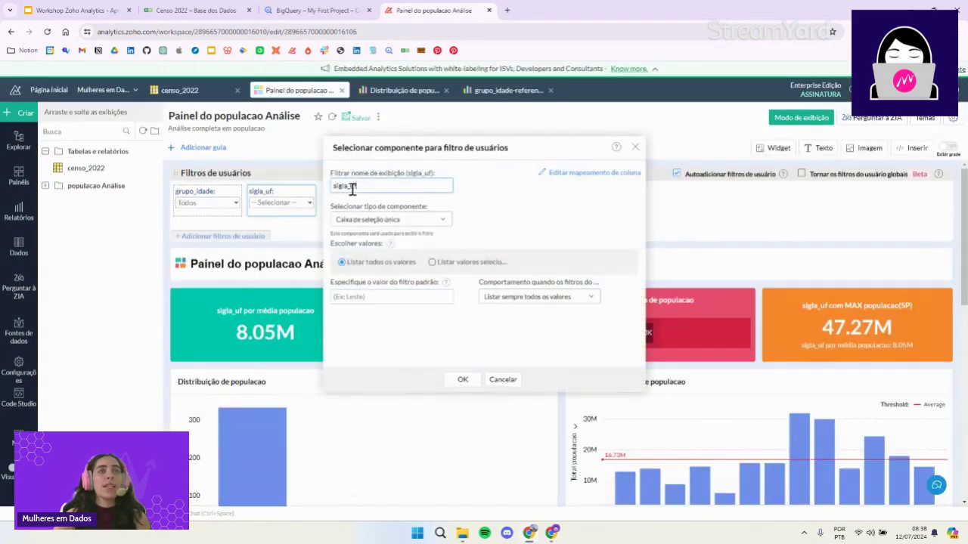
{"action": "left_click_drag", "start_coordinate": [368, 189], "coordinate": [330, 187]}
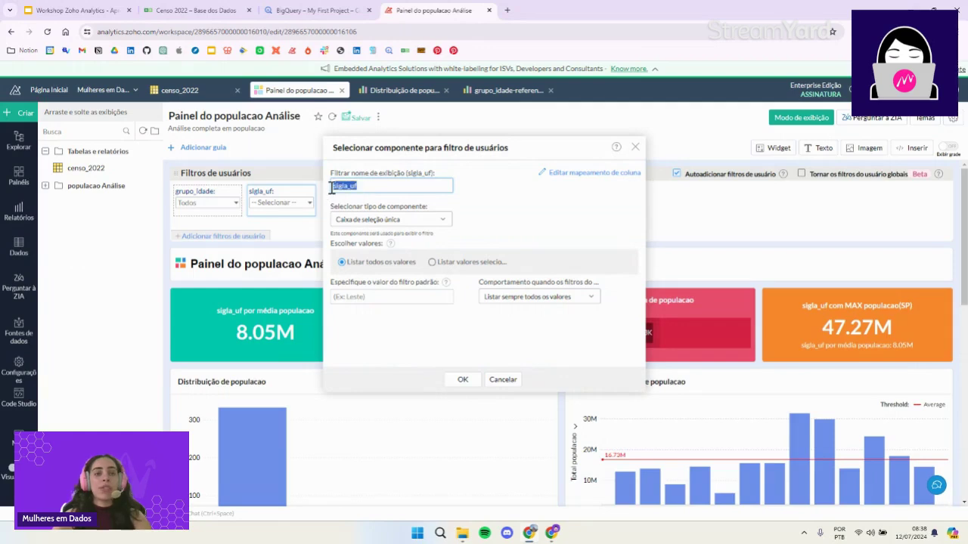
{"action": "type", "text": "Estado"}
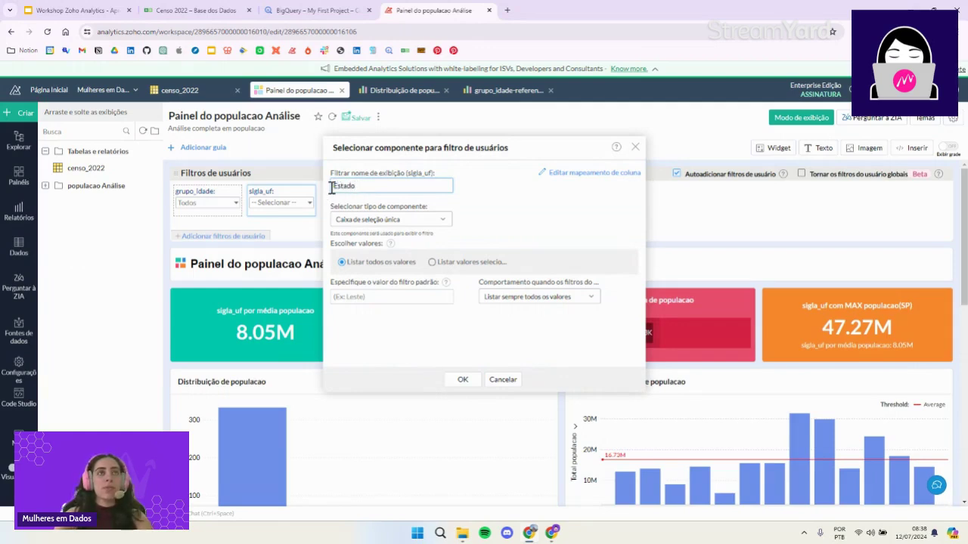
{"action": "left_click", "coordinate": [437, 220]}
{"action": "left_click", "coordinate": [426, 256]}
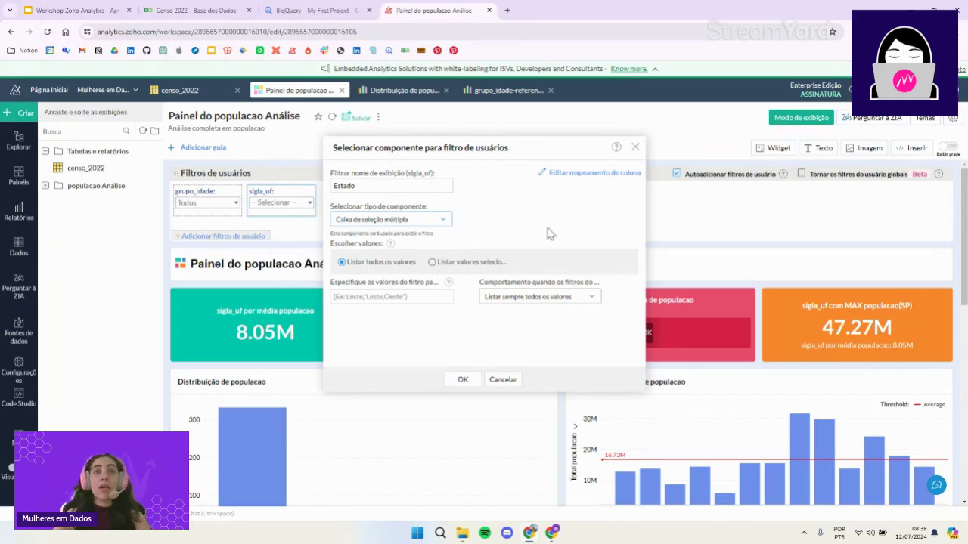
{"action": "left_click", "coordinate": [462, 380]}
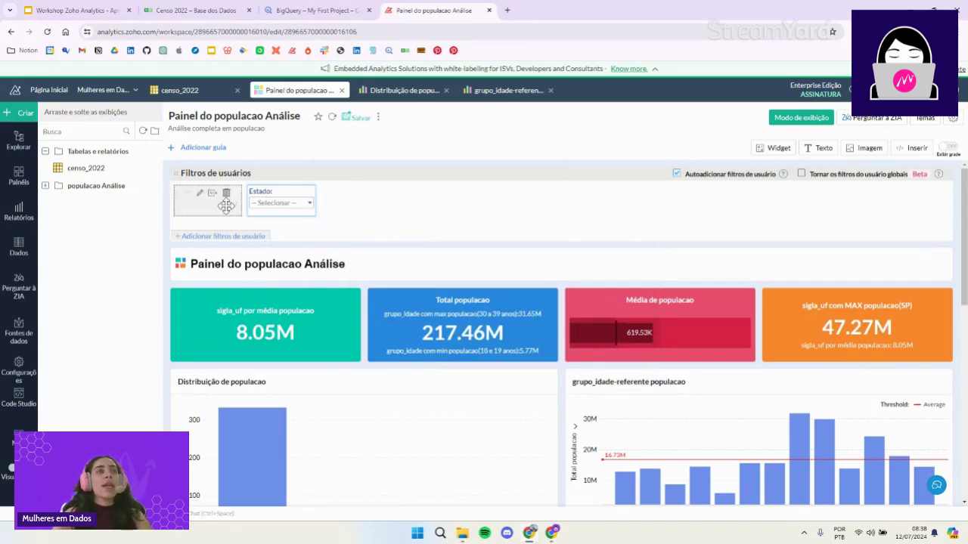
- Change the display name of the grupo_idade user filter to Idade
{"action": "left_click", "coordinate": [200, 199]}
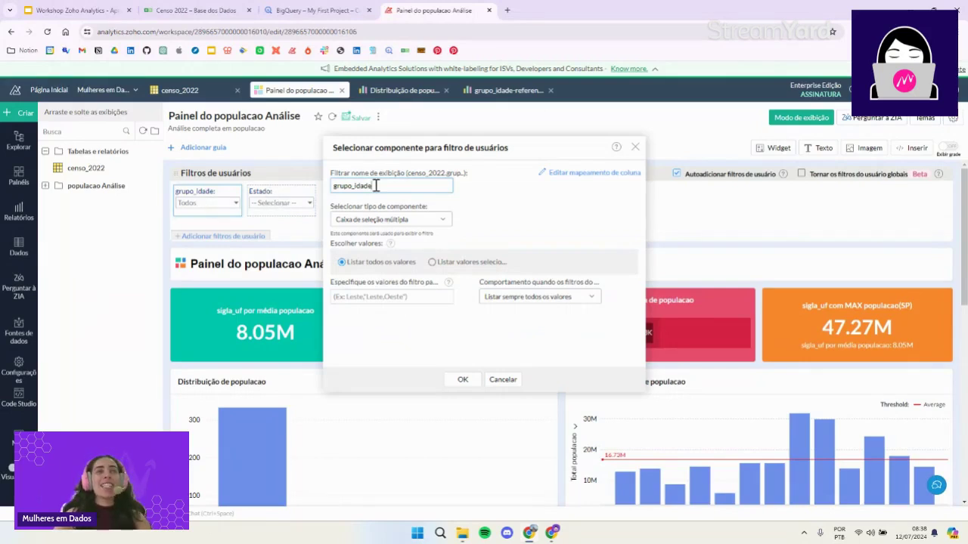
{"action": "left_click_drag", "start_coordinate": [375, 185], "coordinate": [332, 189]}
{"action": "type", "text": "Id"}
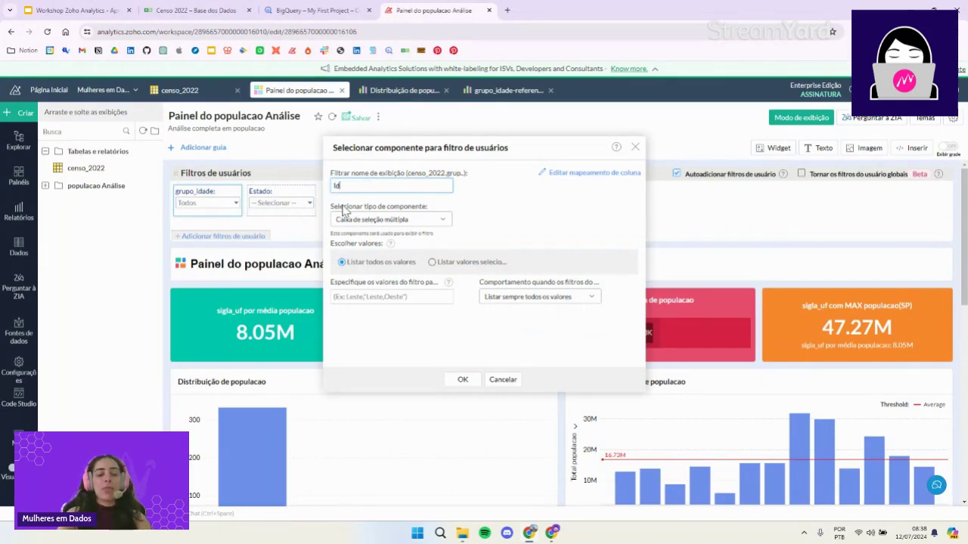
{"action": "type", "text": "ade"}
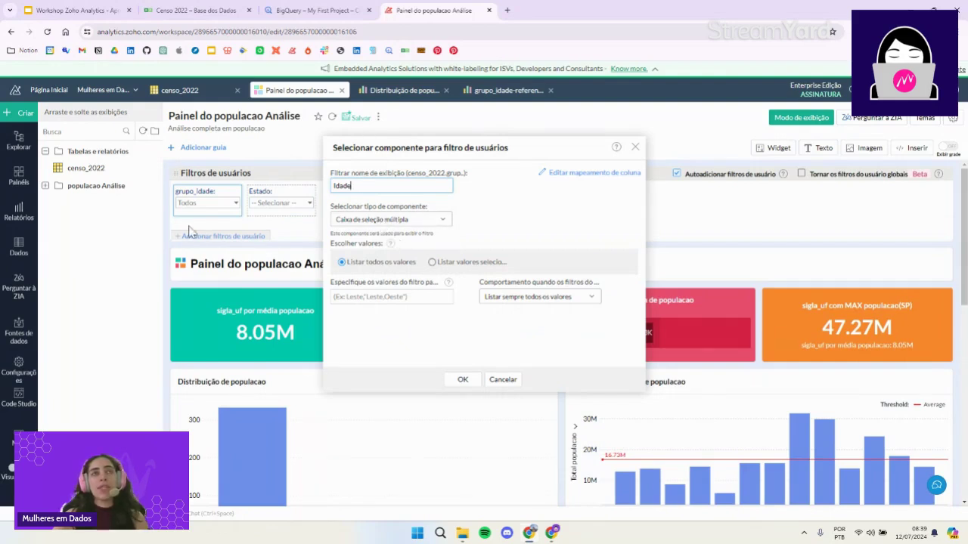
{"action": "left_click", "coordinate": [463, 379]}
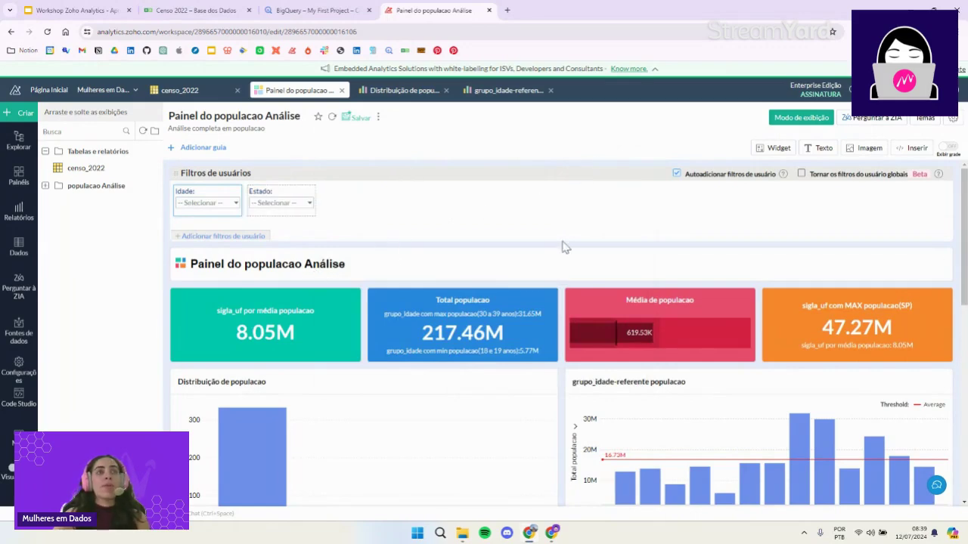
{"action": "scroll", "coordinate": [562, 244], "scroll_direction": "down", "scroll_amount": 1}
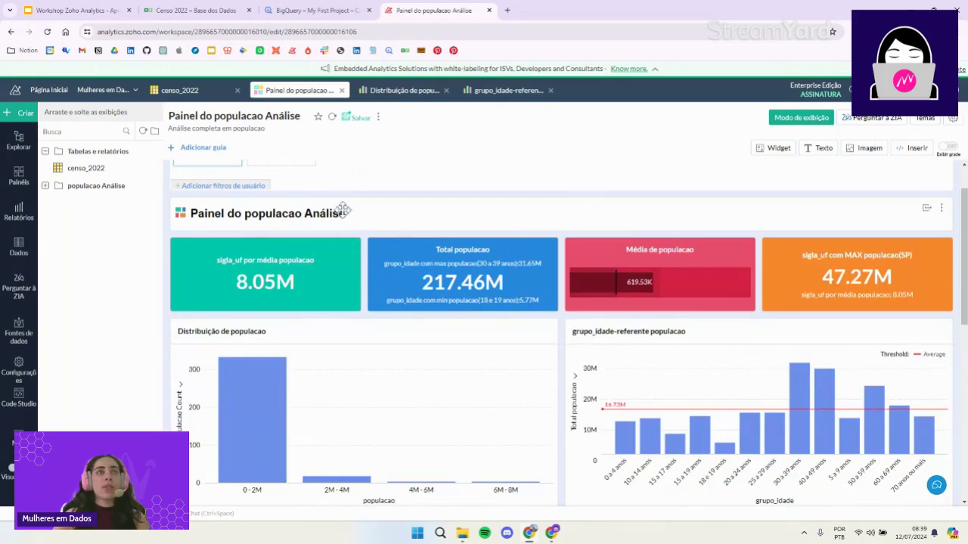
{"action": "left_click", "coordinate": [942, 207]}
{"action": "left_click", "coordinate": [710, 220]}
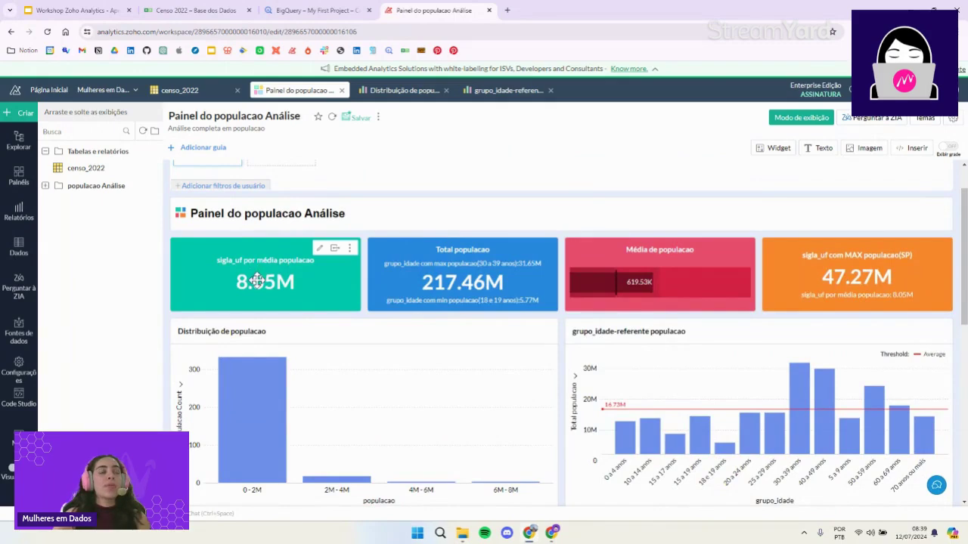
- Open the "sigla_uf por média populacao" KPI widget for editing, review its data and filter settings, and set its theme to green
{"action": "left_click", "coordinate": [320, 250]}
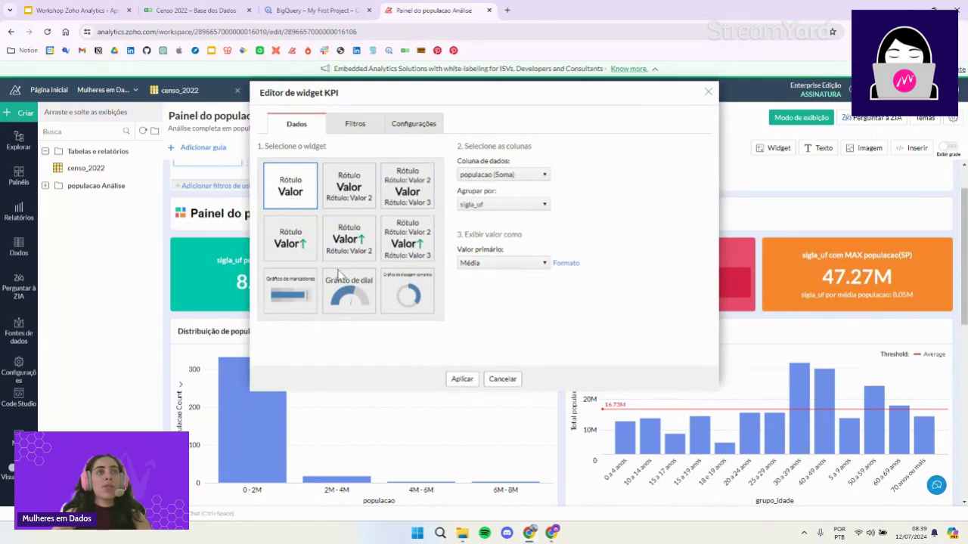
{"action": "left_click", "coordinate": [348, 126]}
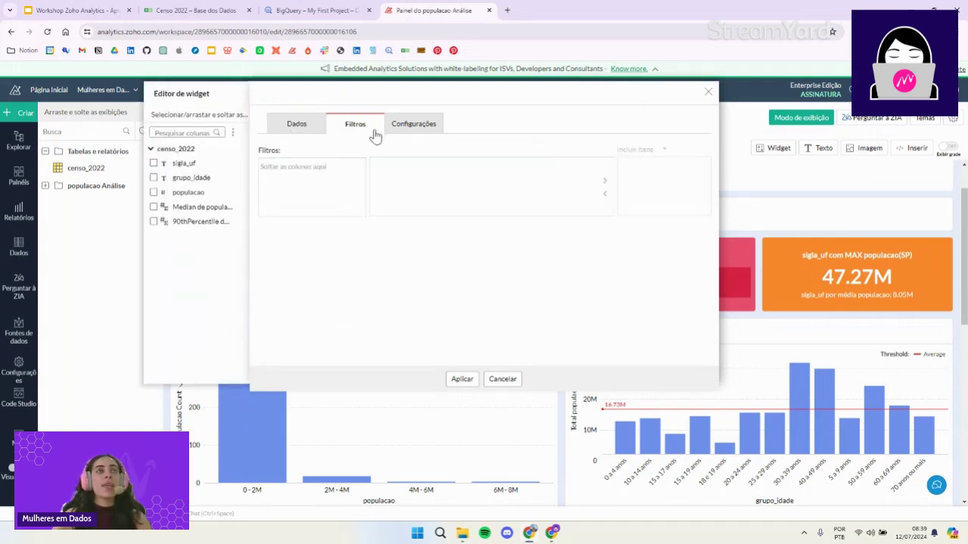
{"action": "left_click", "coordinate": [427, 127]}
{"action": "left_click", "coordinate": [357, 127]}
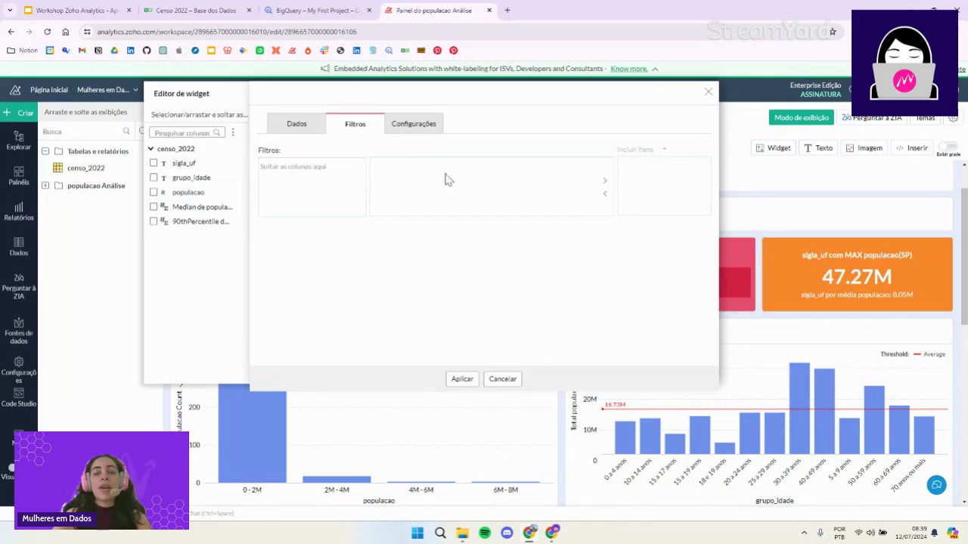
{"action": "left_click", "coordinate": [420, 129]}
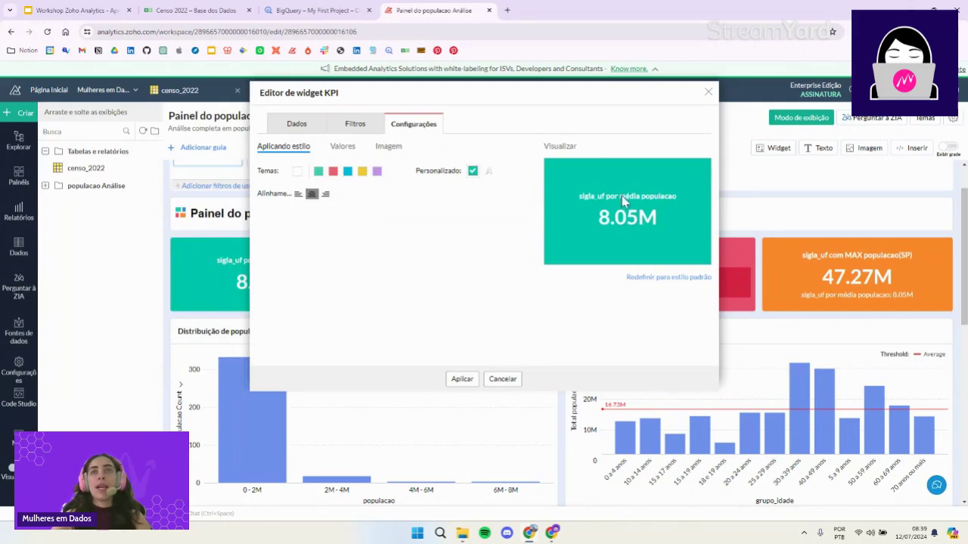
{"action": "left_click", "coordinate": [363, 172]}
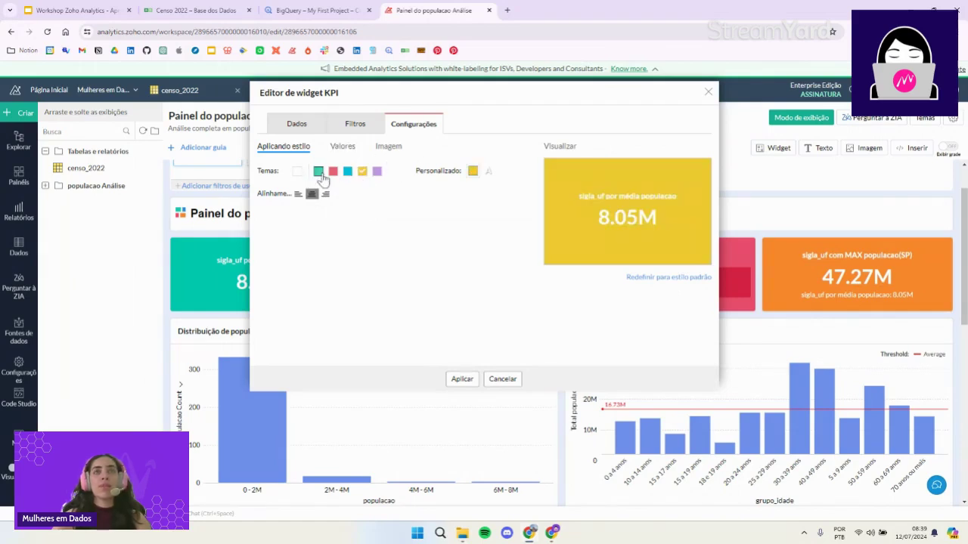
{"action": "left_click", "coordinate": [319, 175]}
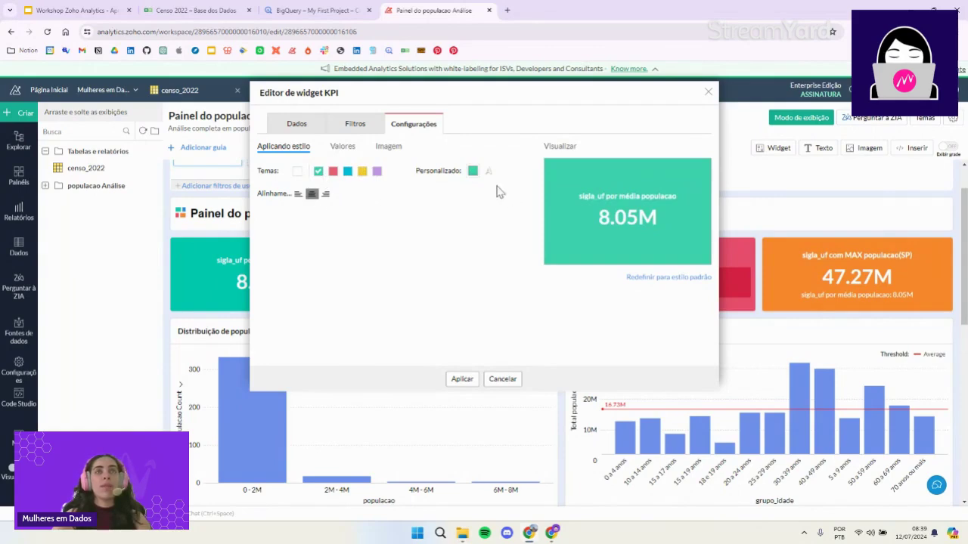
- Set the green KPI widget's primary label to "Média de população por estado" and apply the change
{"action": "left_click", "coordinate": [343, 149]}
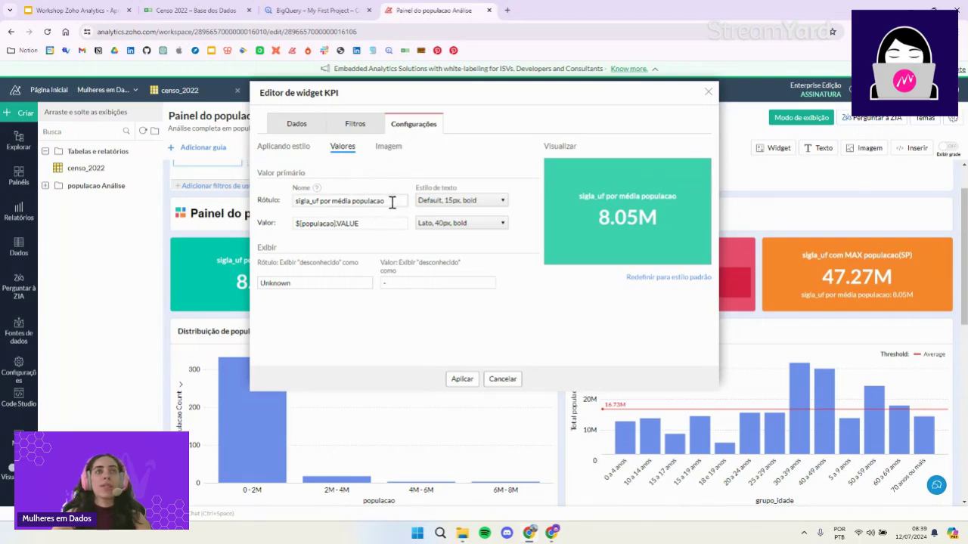
{"action": "left_click_drag", "start_coordinate": [392, 203], "coordinate": [293, 202]}
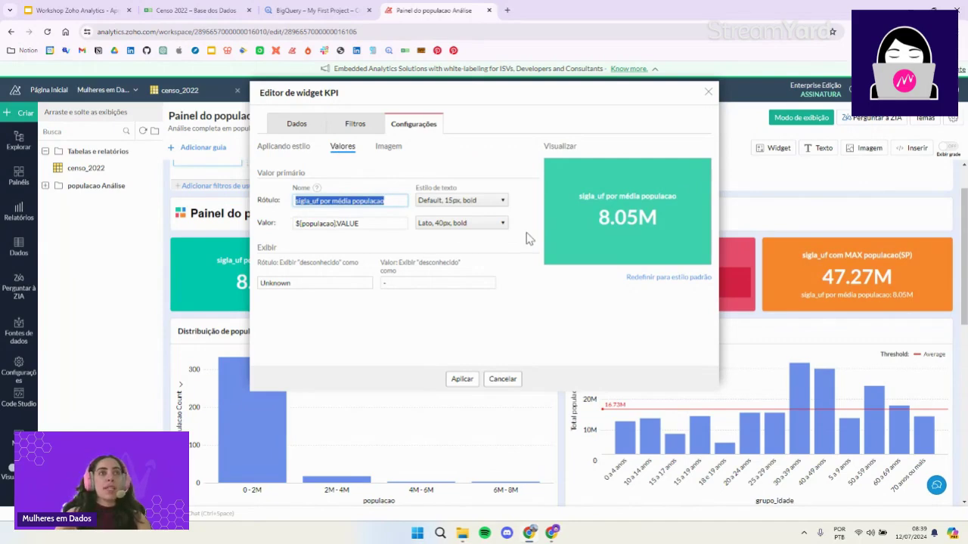
{"action": "type", "text": "Media de "}
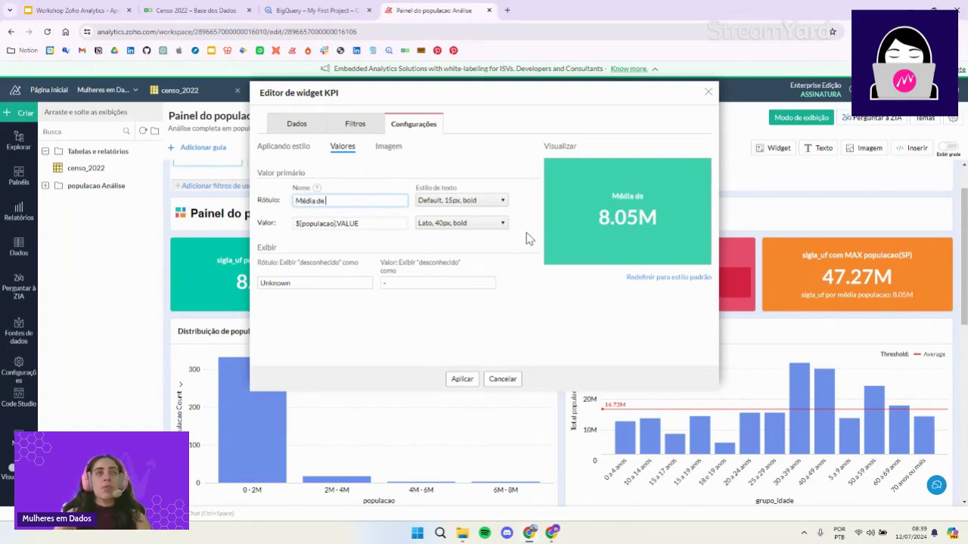
{"action": "type", "text": "população por estado"}
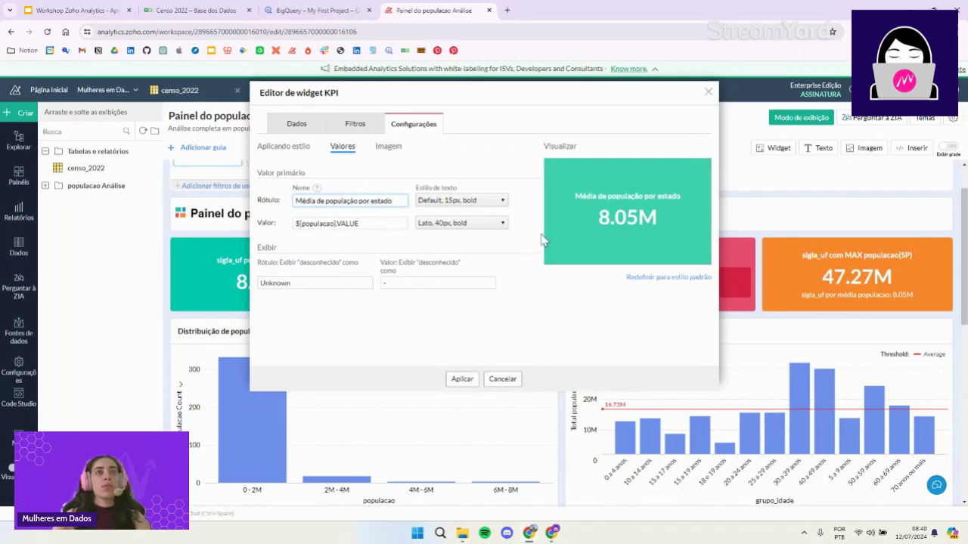
{"action": "left_click", "coordinate": [463, 380]}
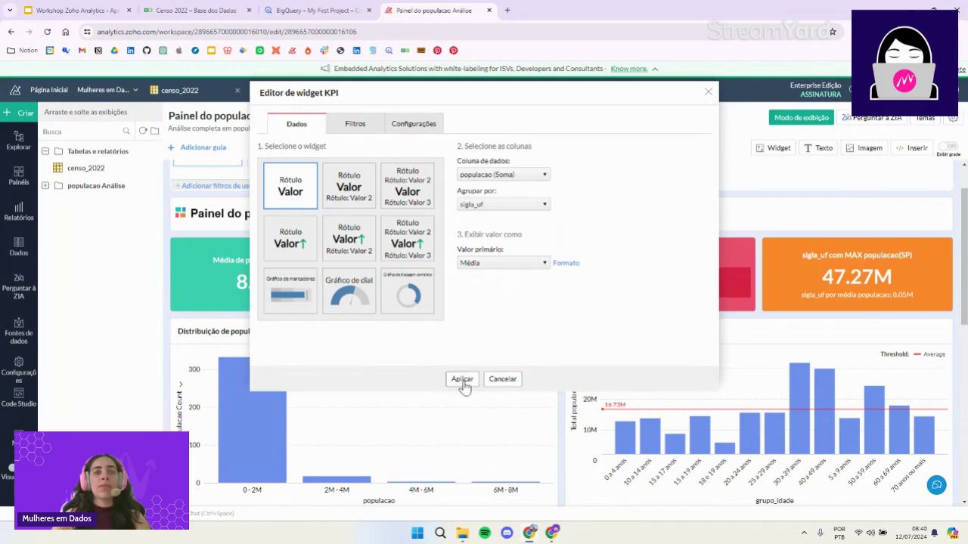
{"action": "left_click", "coordinate": [709, 92]}
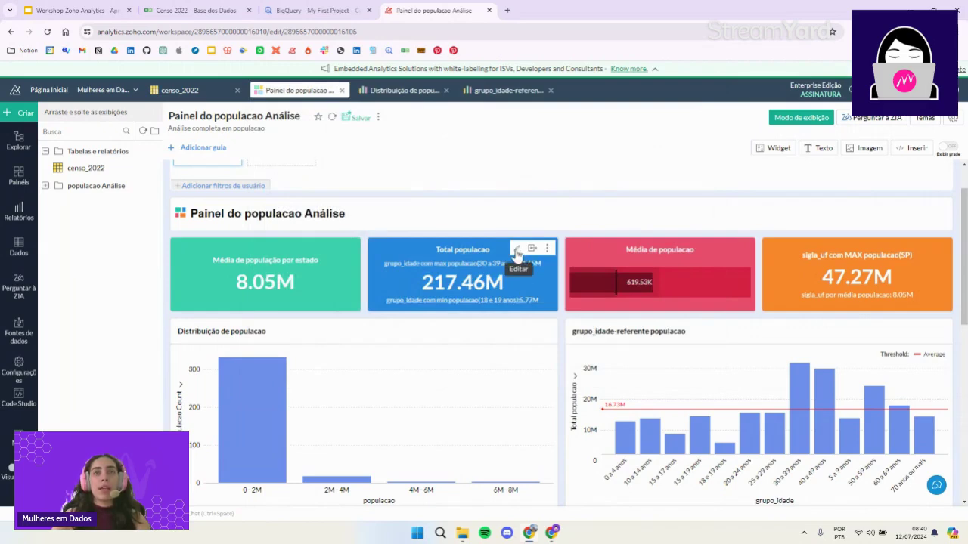
- Open the blue "Total populacao" KPI widget for editing and set its primary label to "População total do Brasil"
{"action": "left_click", "coordinate": [517, 252]}
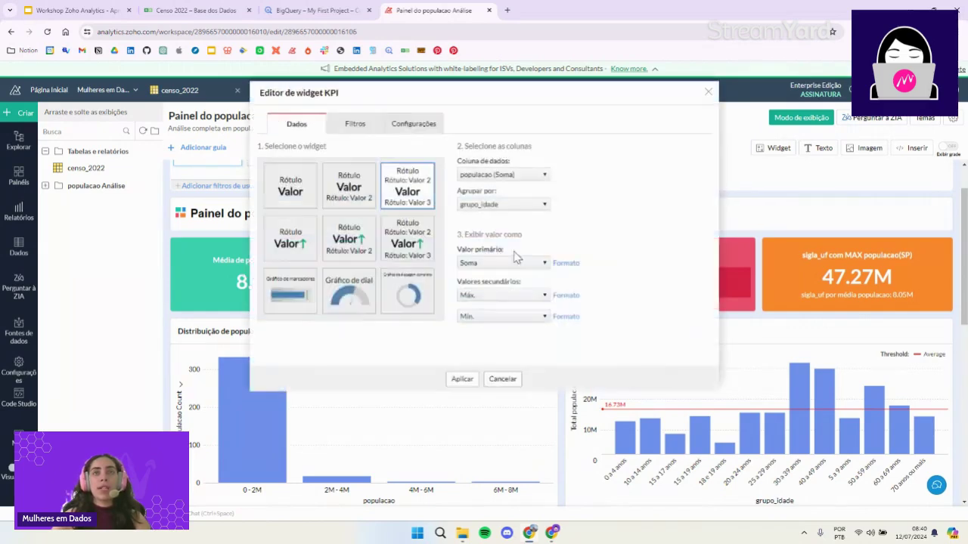
{"action": "left_click", "coordinate": [418, 127]}
{"action": "left_click", "coordinate": [344, 148]}
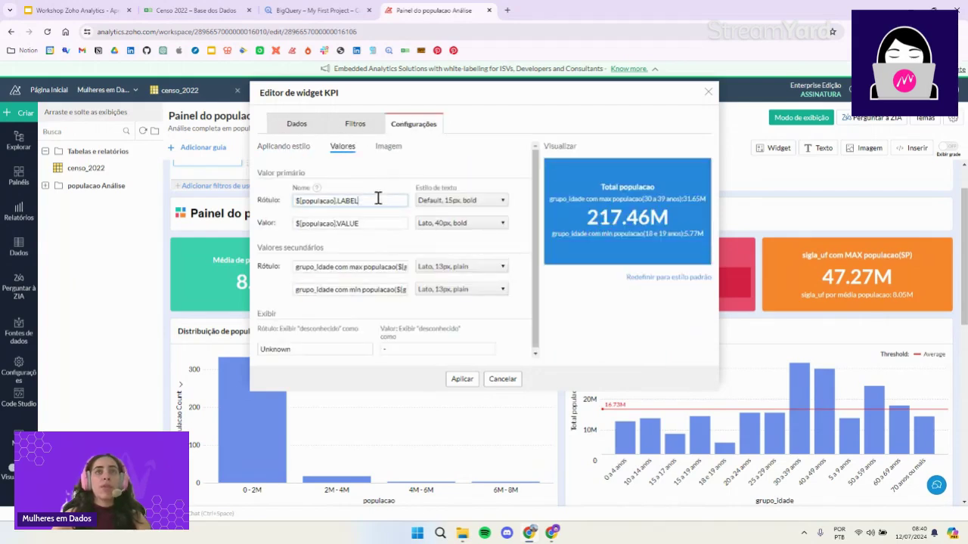
{"action": "left_click_drag", "start_coordinate": [378, 198], "coordinate": [303, 199]}
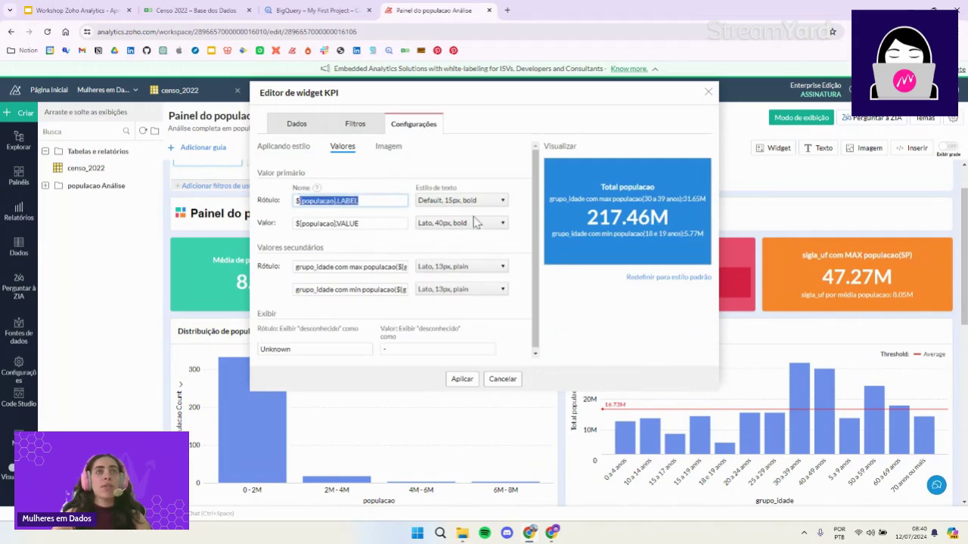
{"action": "type", "text": "Pop"}
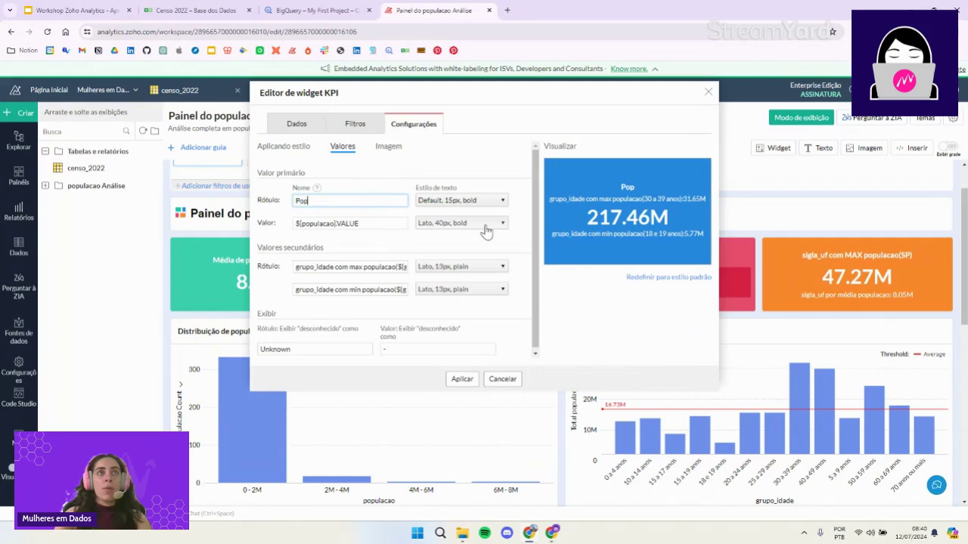
{"action": "type", "text": "ulação tot"}
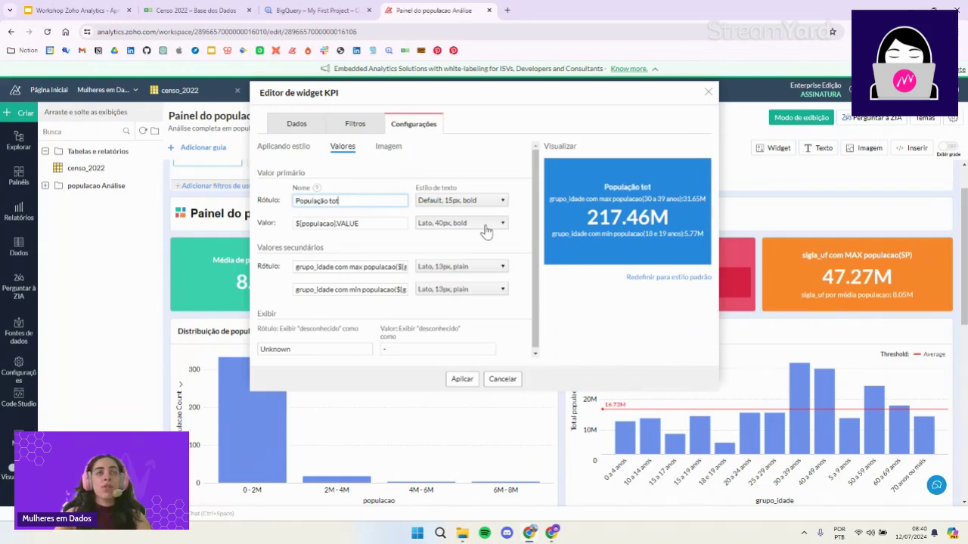
{"action": "type", "text": "al do Brasil"}
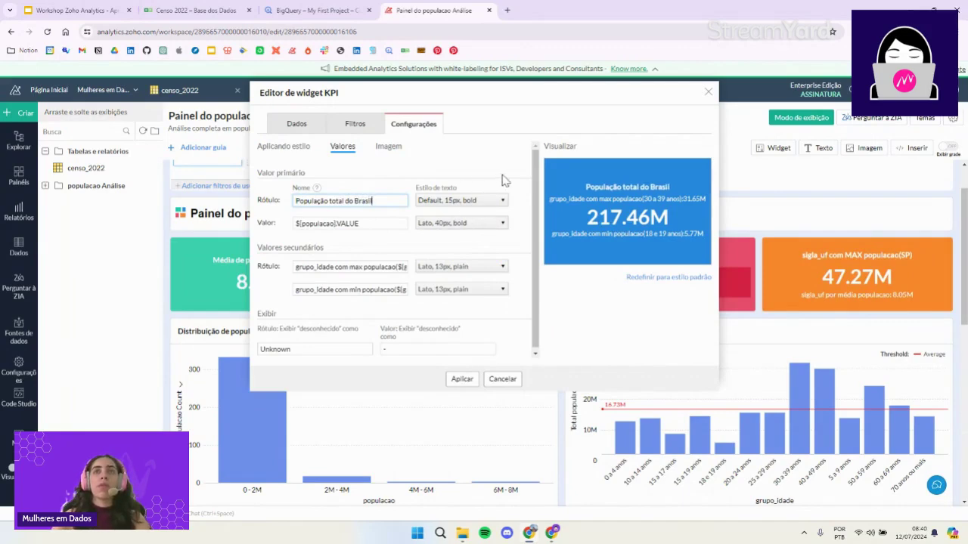
- Replace the wording before the age-group placeholder in the first secondary label with "Grupo de maior população"
{"action": "left_click", "coordinate": [403, 266]}
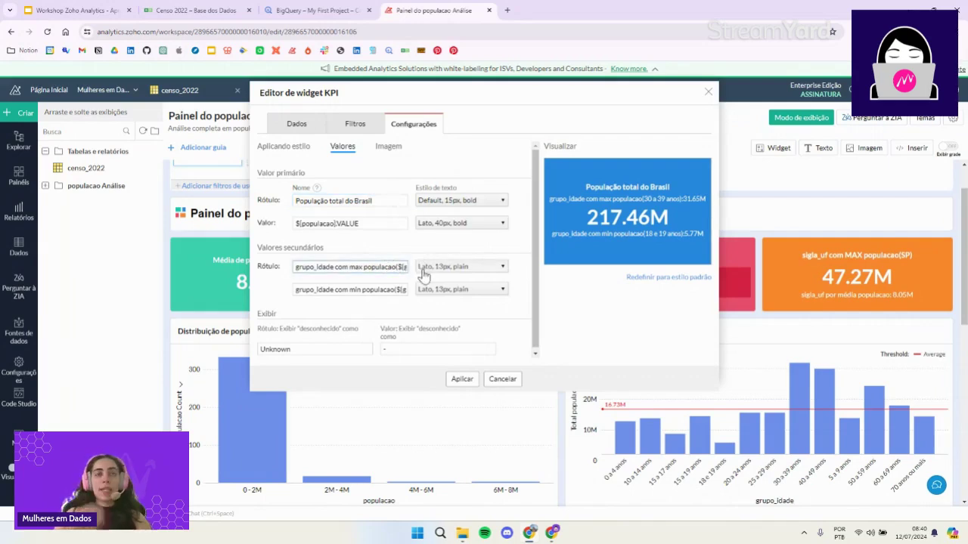
{"action": "key", "text": "ctrl+a"}
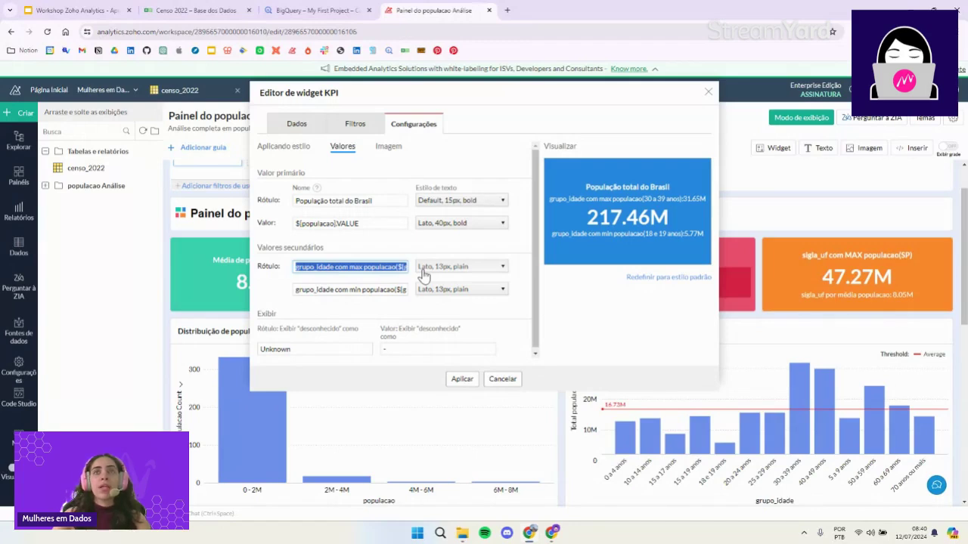
{"action": "key", "text": "Left"}
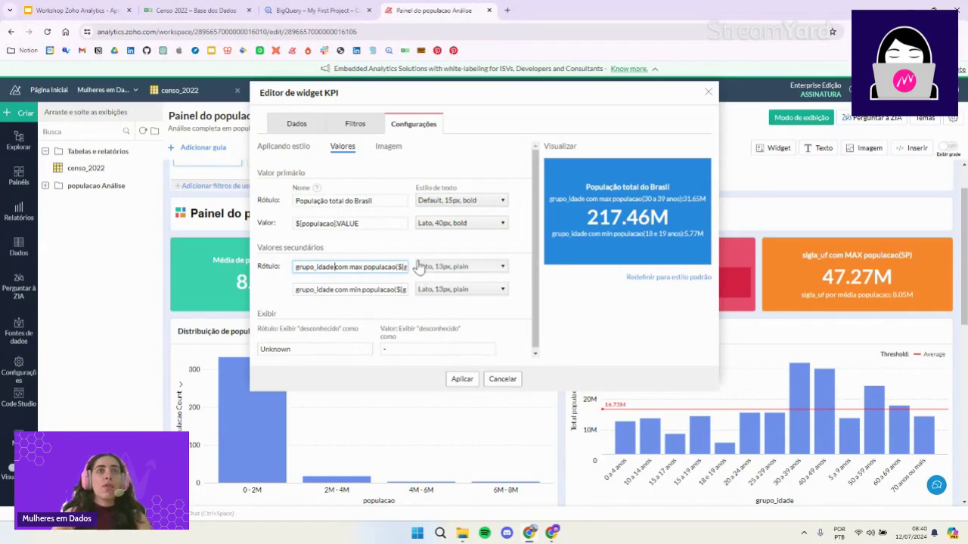
{"action": "left_click_drag", "start_coordinate": [394, 267], "coordinate": [288, 274]}
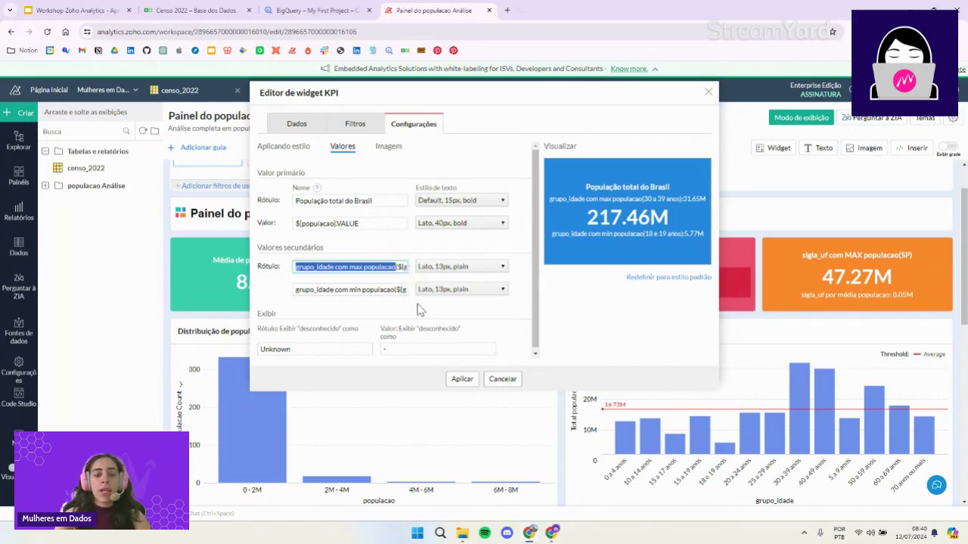
{"action": "type", "text": "Grupo de "}
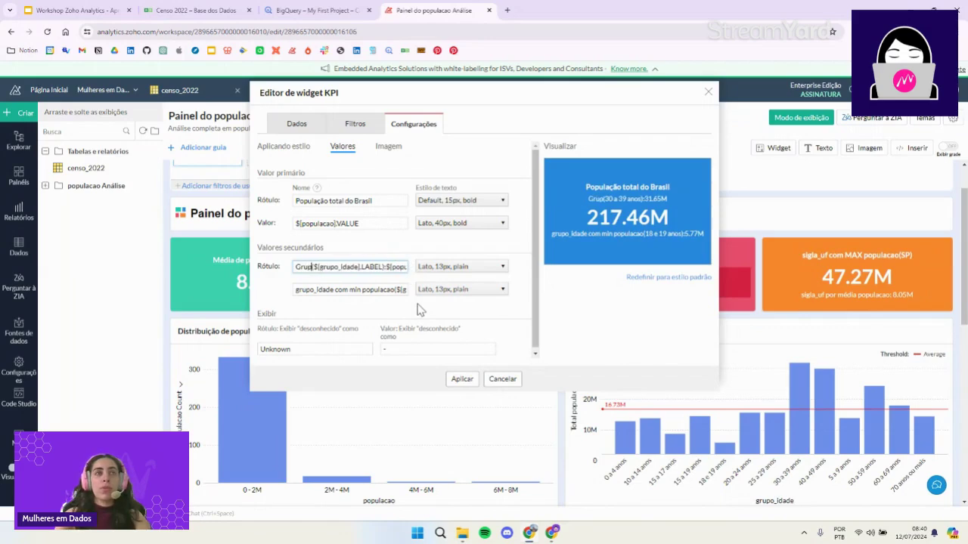
{"action": "type", "text": "maior popua"}
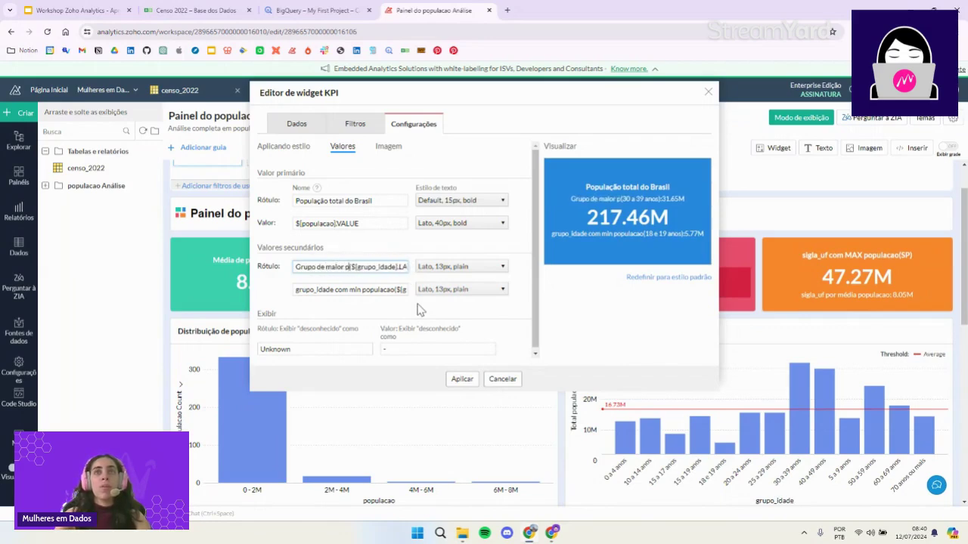
{"action": "key", "text": "BackSpace"}
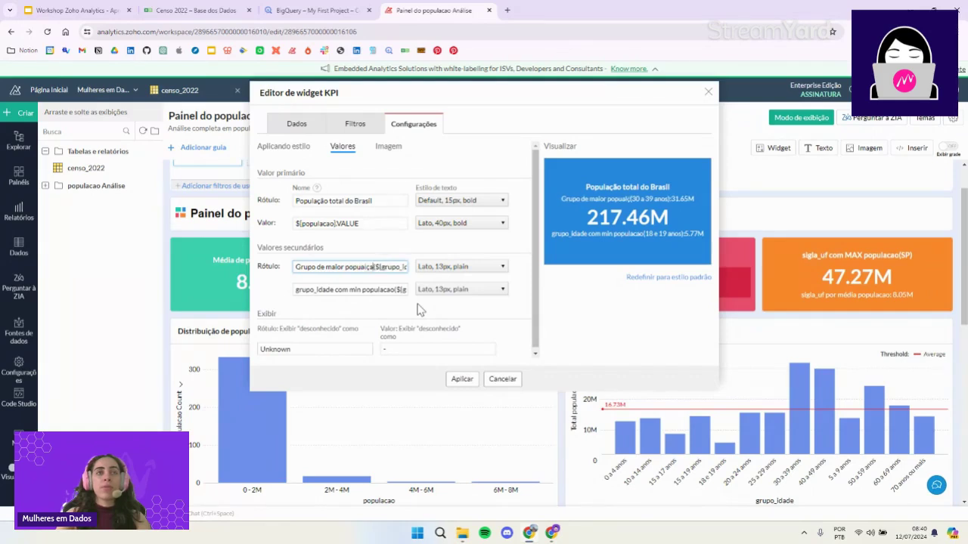
{"action": "type", "text": "lação ("}
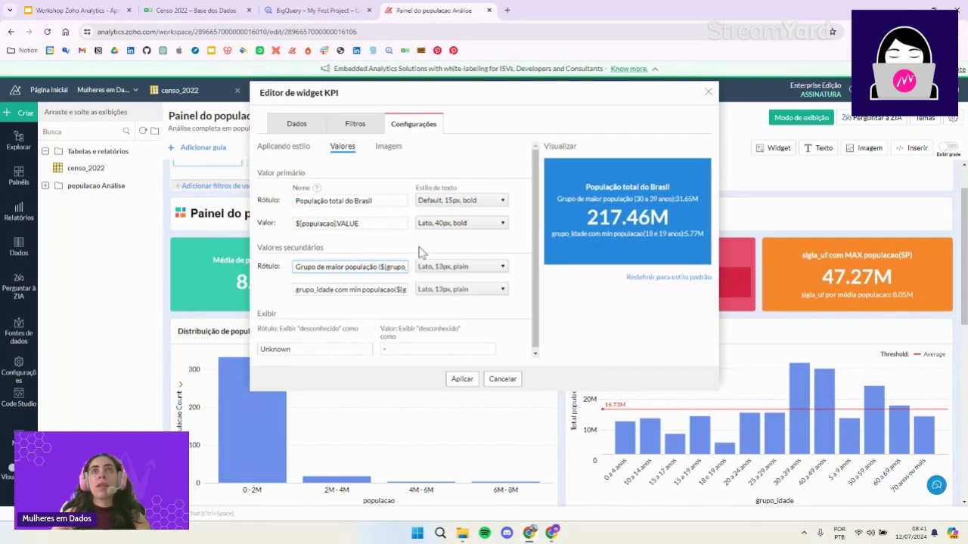
- Replace the wording before the age-group placeholder in the second secondary label with "Grupo de menor popualação" and apply the widget changes
{"action": "left_click", "coordinate": [354, 290]}
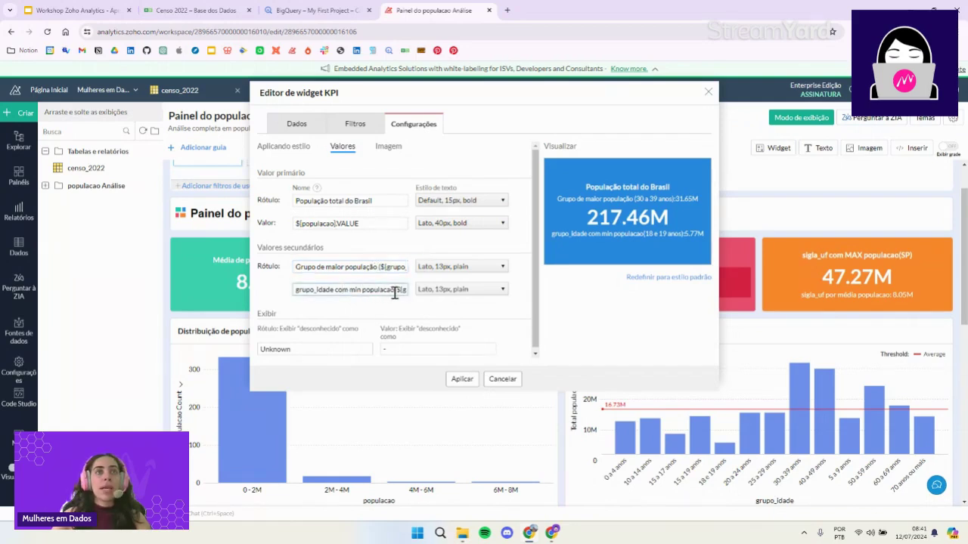
{"action": "left_click_drag", "start_coordinate": [393, 292], "coordinate": [284, 291]}
{"action": "type", "text": "Grupo de me"}
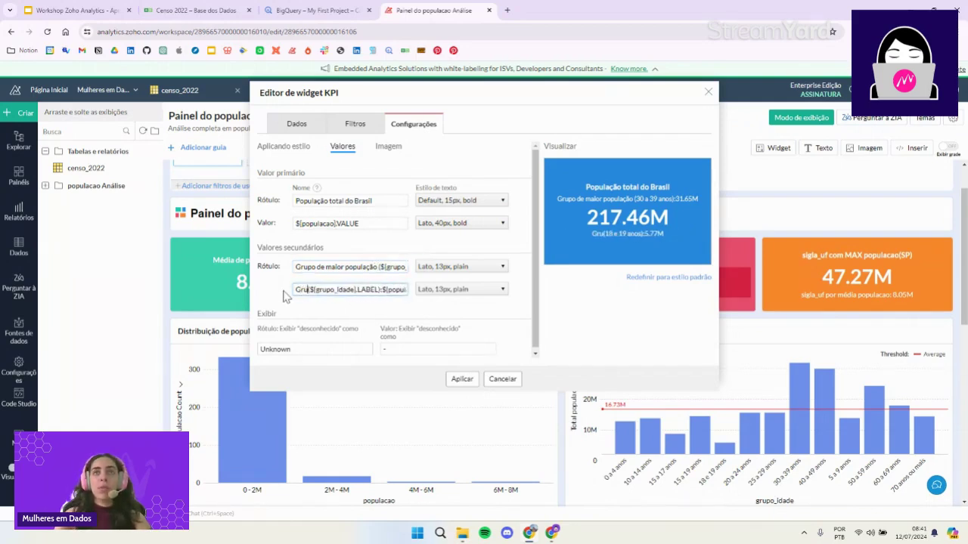
{"action": "type", "text": "nor popua($(grupo_ida"}
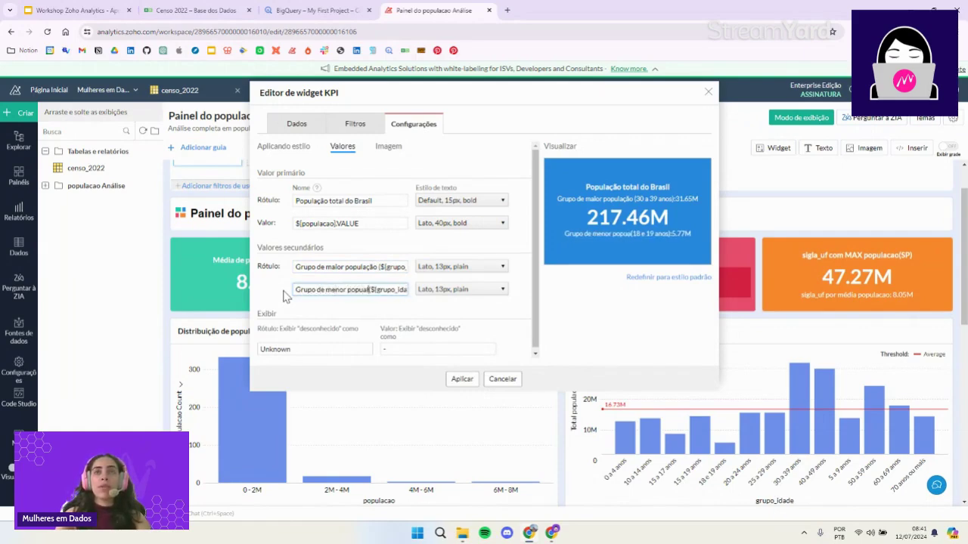
{"action": "key", "text": "BackSpace"}
{"action": "type", "text": "lação"}
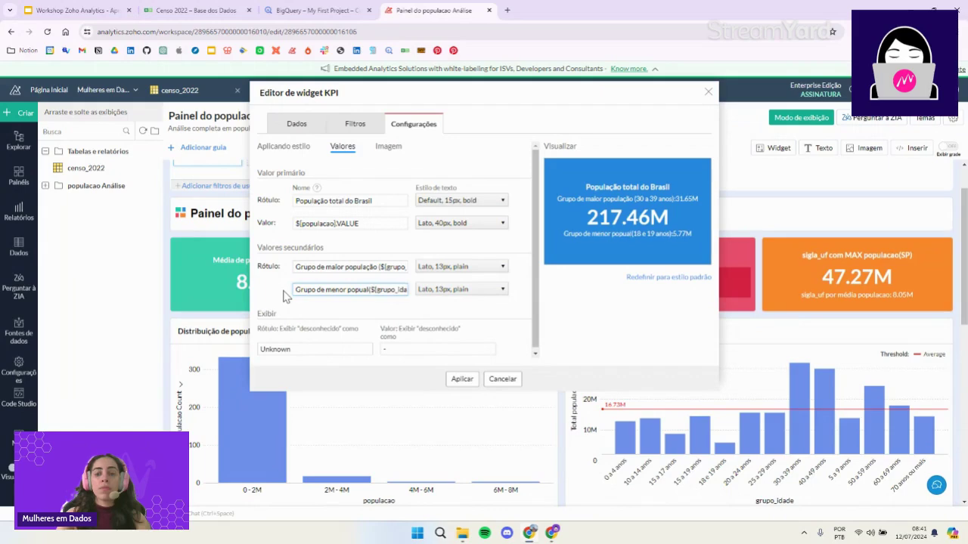
{"action": "left_click", "coordinate": [460, 379]}
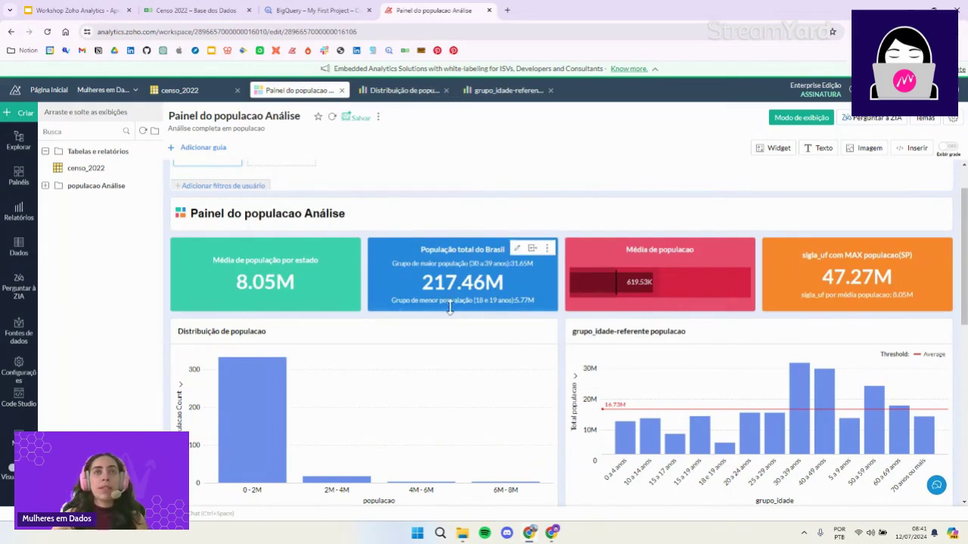
- Reopen the blue KPI widget, correct the second secondary label's wording to "Grupo de menor população", and apply it
{"action": "left_click", "coordinate": [517, 249]}
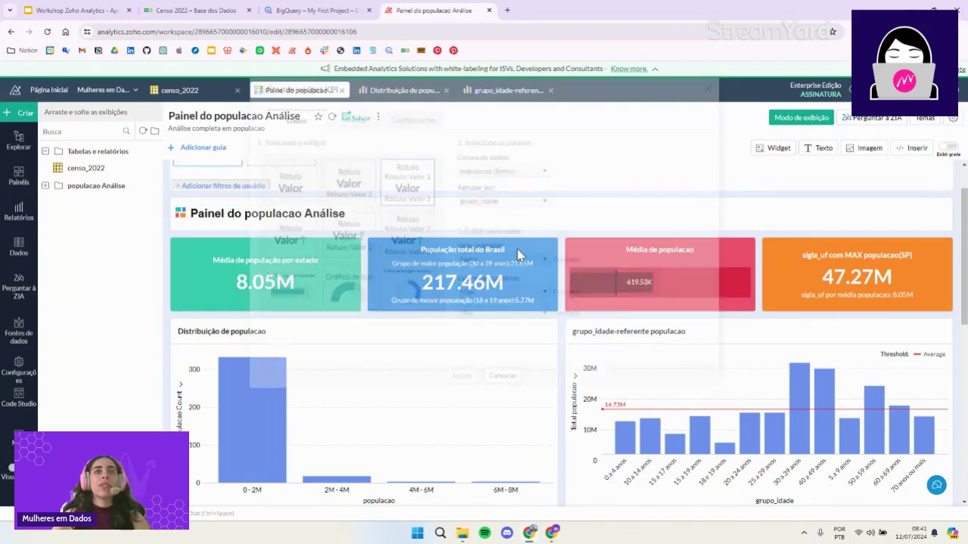
{"action": "left_click", "coordinate": [400, 126]}
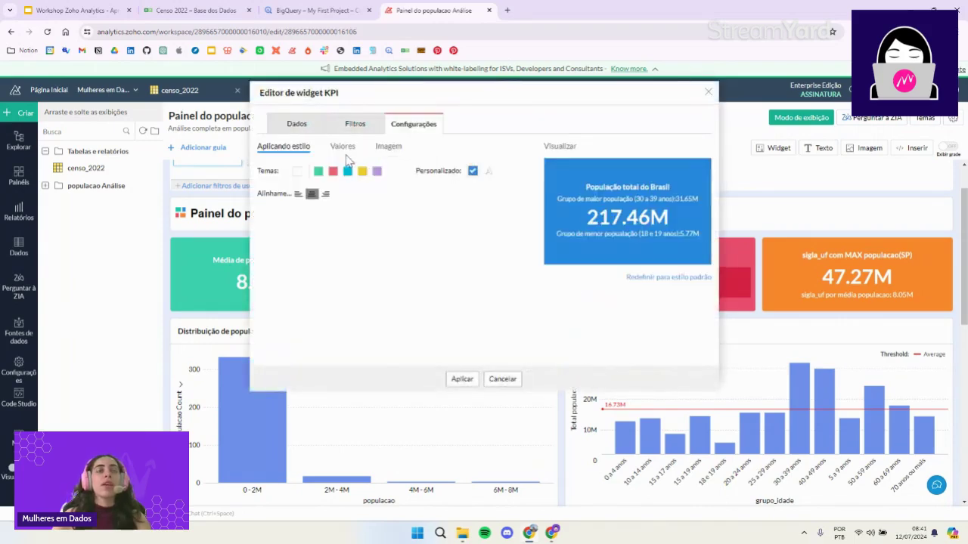
{"action": "left_click", "coordinate": [342, 148]}
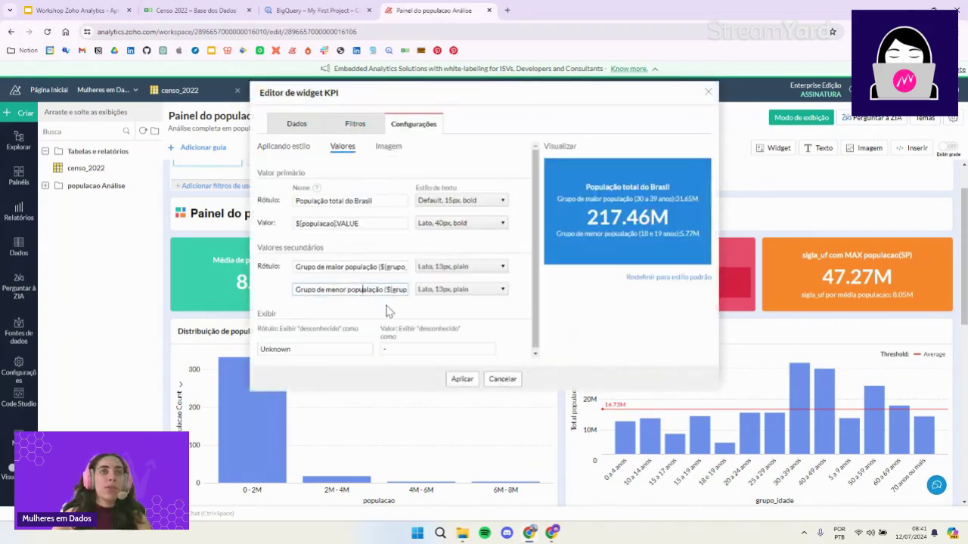
{"action": "left_click", "coordinate": [462, 379]}
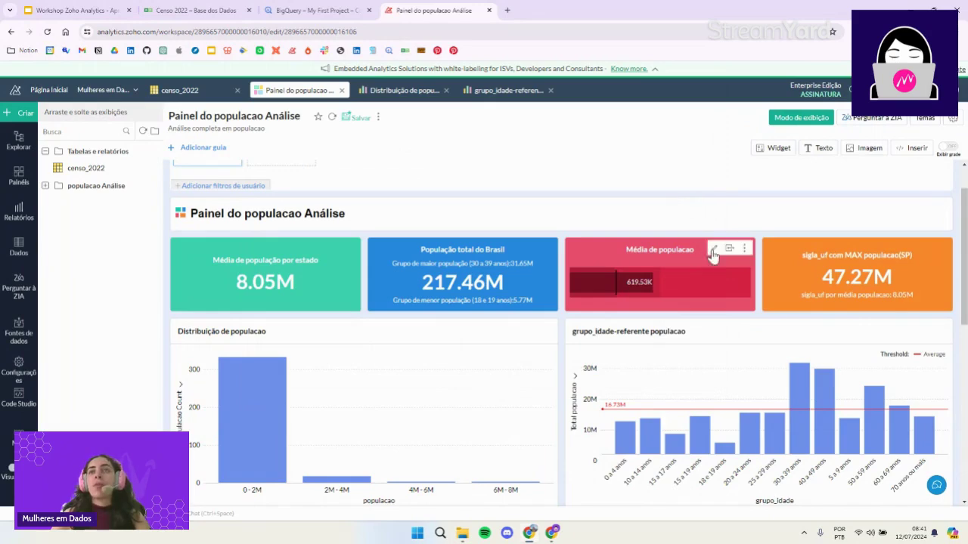
- Open the red KPI widget for editing, set its chart label to "Média de população", and apply the change
{"action": "left_click", "coordinate": [714, 248]}
{"action": "left_click", "coordinate": [408, 127]}
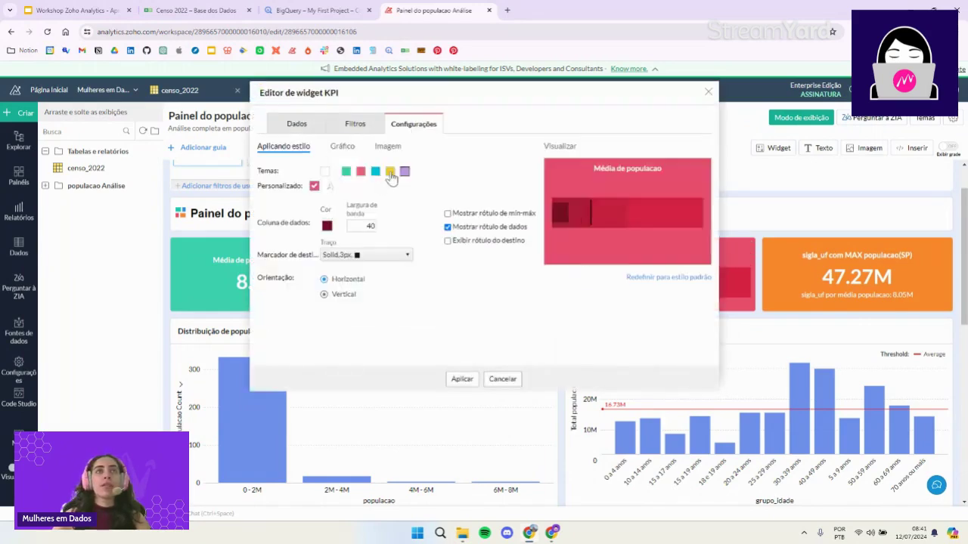
{"action": "left_click", "coordinate": [342, 146]}
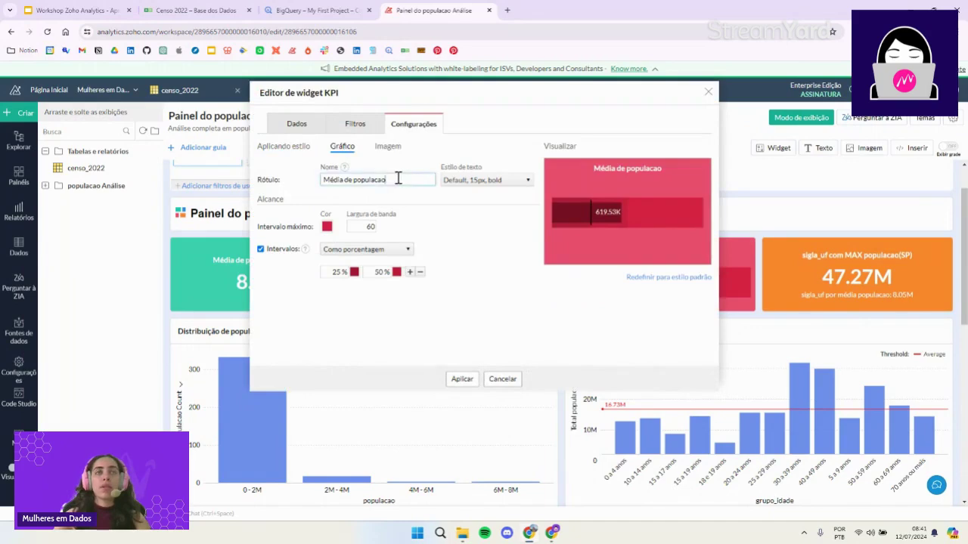
{"action": "key", "text": "BackSpace"}
{"action": "key", "text": "BackSpace"}
{"action": "key", "text": "BackSpace"}
{"action": "type", "text": "ção"}
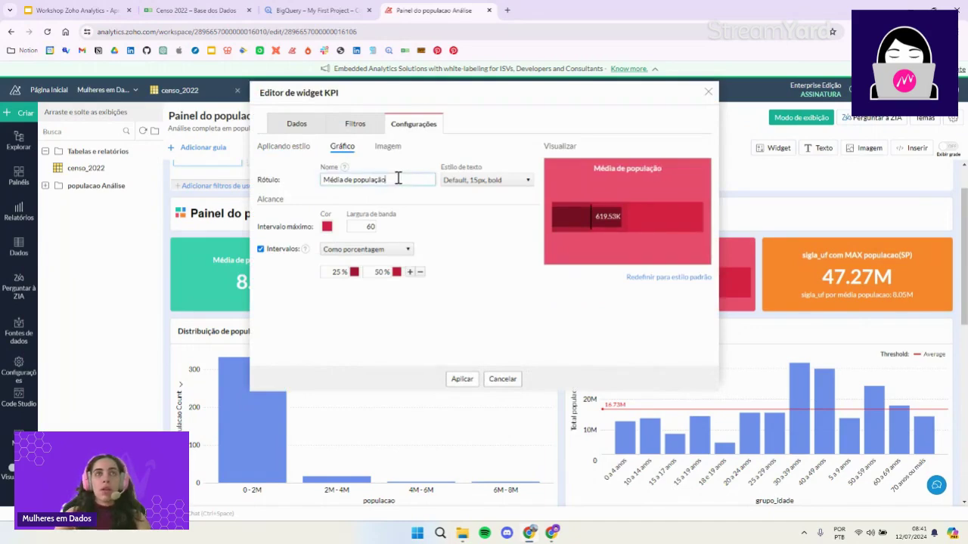
{"action": "left_click", "coordinate": [461, 379]}
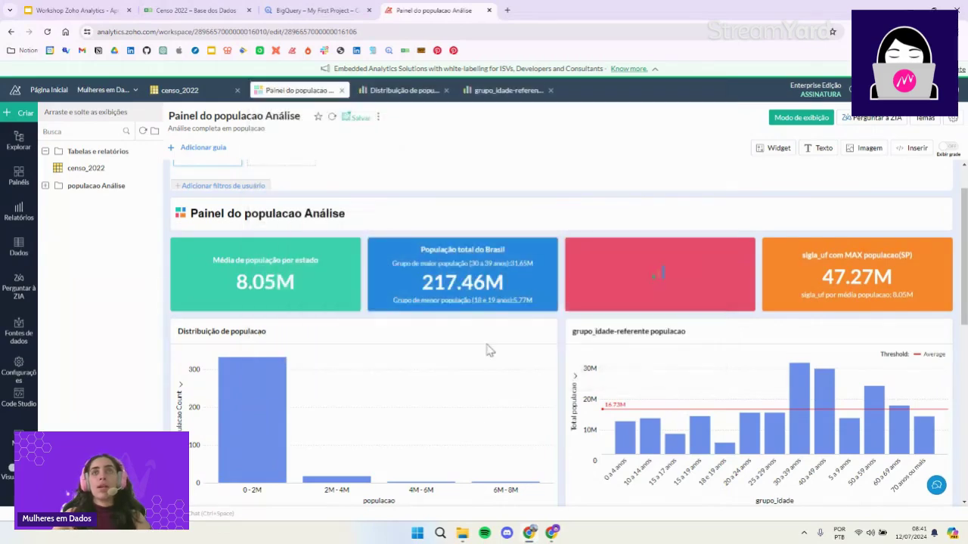
- Open the orange KPI widget, replace the primary label's wording before the state placeholder with "Estado de maior população", and apply it
{"action": "left_click", "coordinate": [912, 265]}
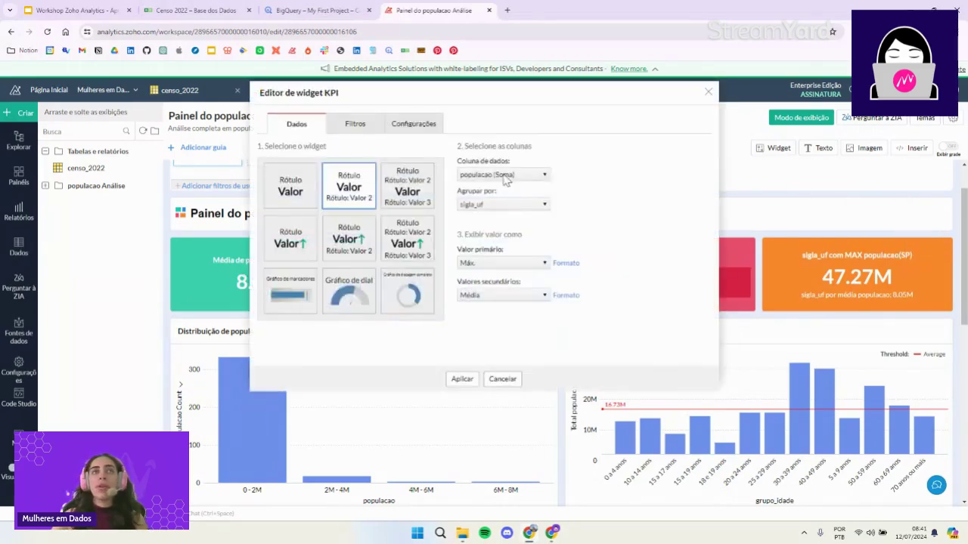
{"action": "left_click", "coordinate": [418, 127]}
{"action": "left_click", "coordinate": [352, 155]}
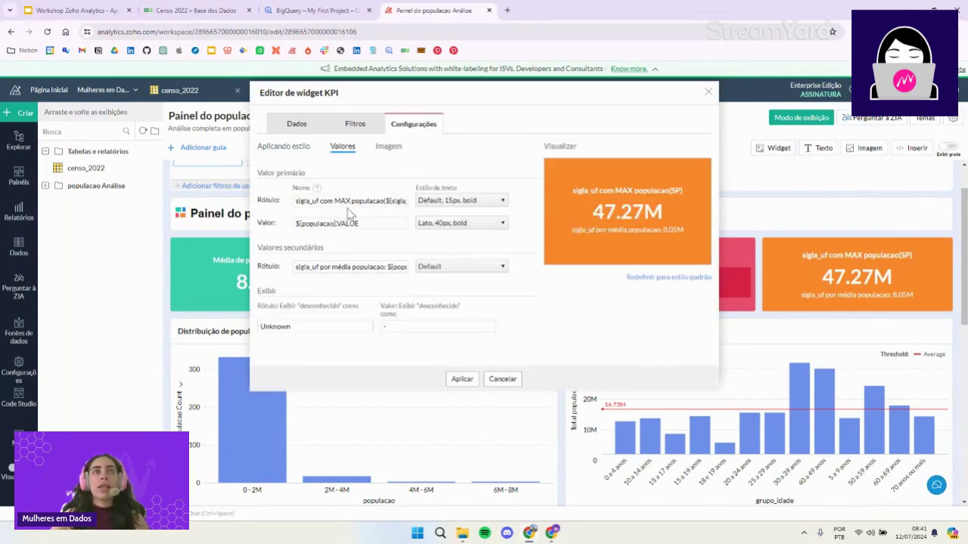
{"action": "left_click_drag", "start_coordinate": [388, 201], "coordinate": [288, 216]}
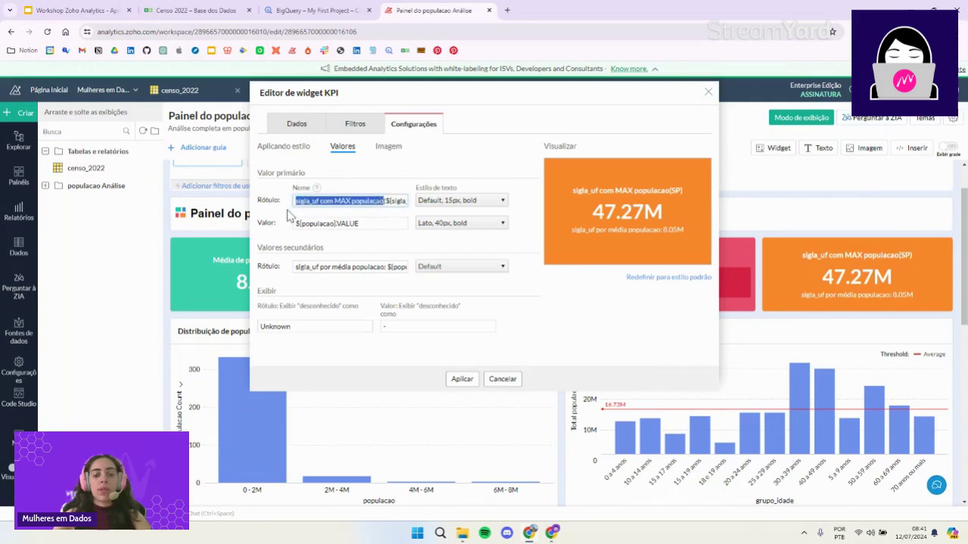
{"action": "key", "text": "BackSpace"}
{"action": "type", "text": "E(${sigla_uf}.LABEL"}
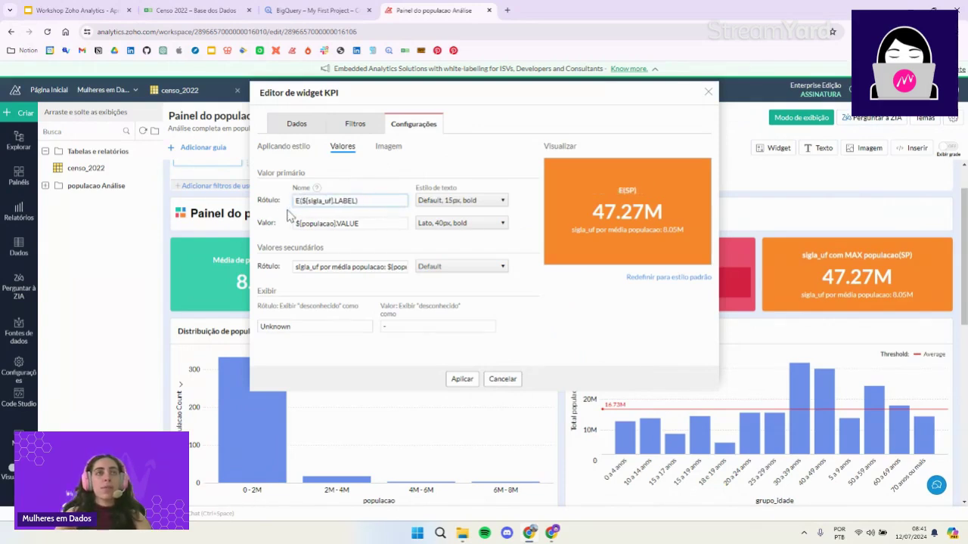
{"action": "type", "text": "stado d"}
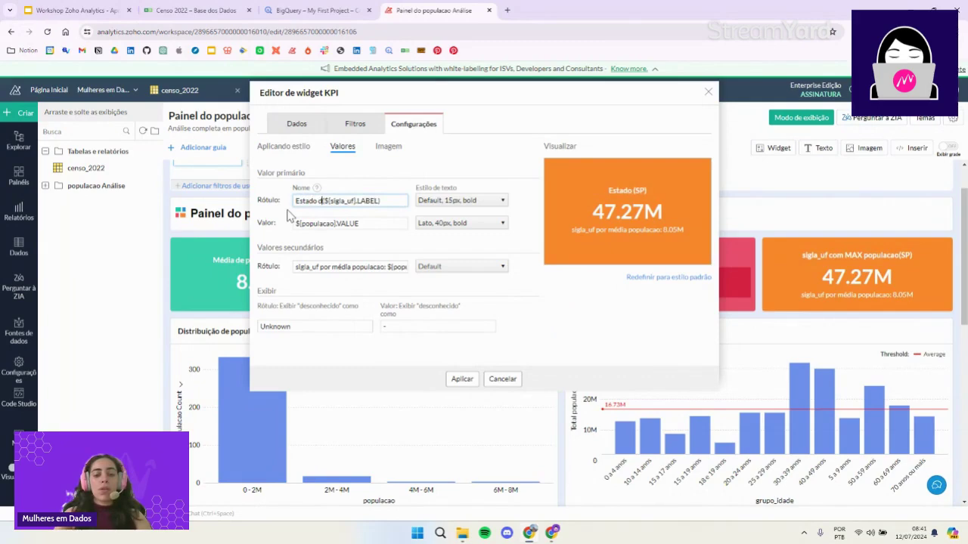
{"action": "type", "text": "e maior popu"}
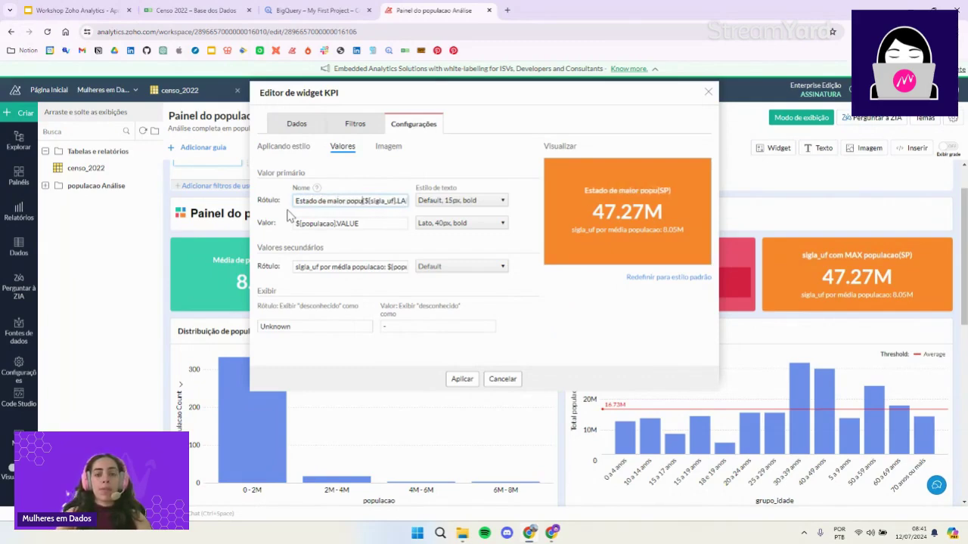
{"action": "type", "text": "lação"}
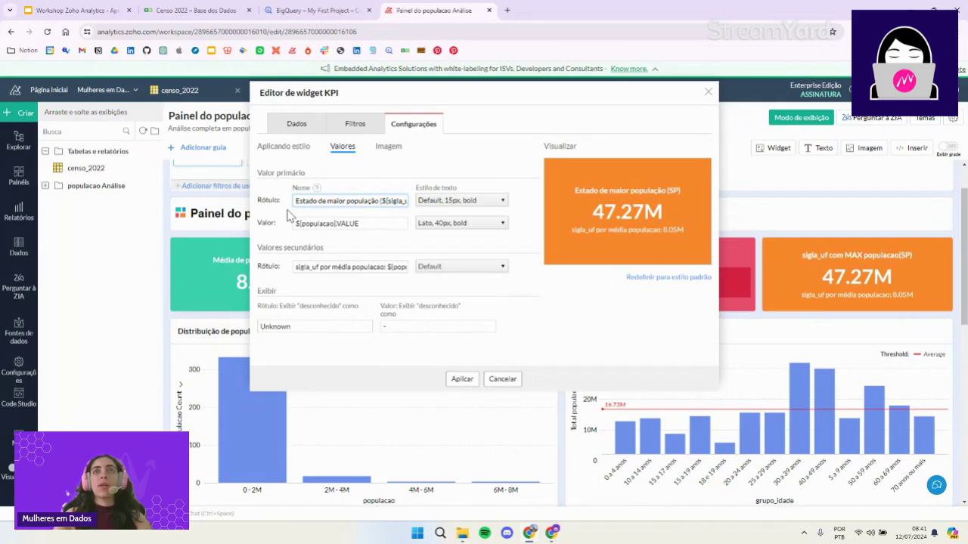
{"action": "left_click", "coordinate": [461, 379]}
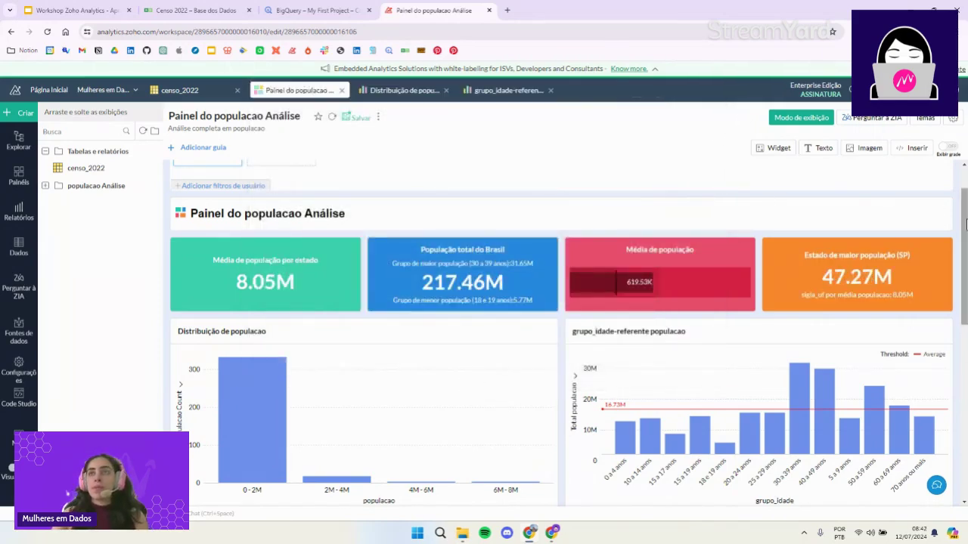
- Reopen the orange KPI widget, switch it to the layout with only one label and one value, and apply the change
{"action": "mouse_move", "coordinate": [914, 272]}
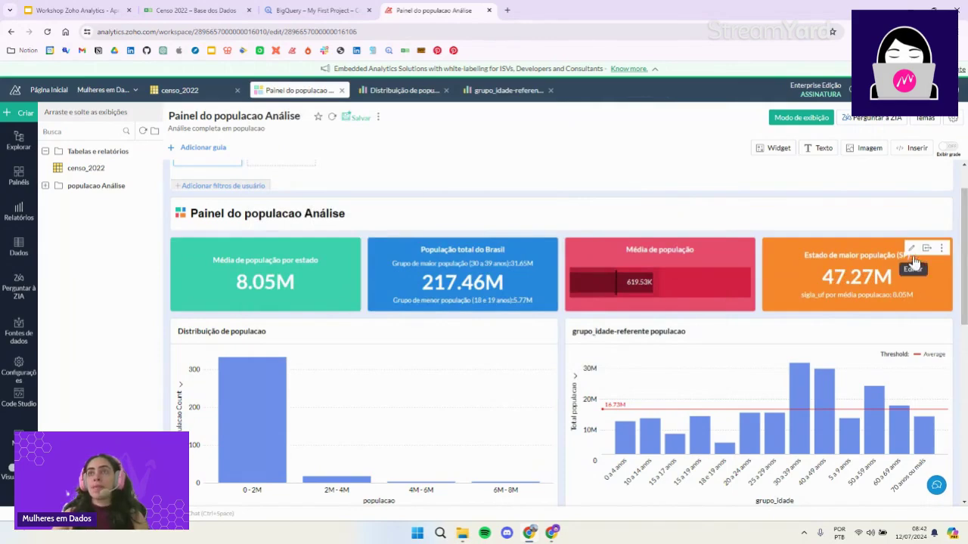
{"action": "left_click", "coordinate": [913, 257]}
{"action": "left_click", "coordinate": [416, 126]}
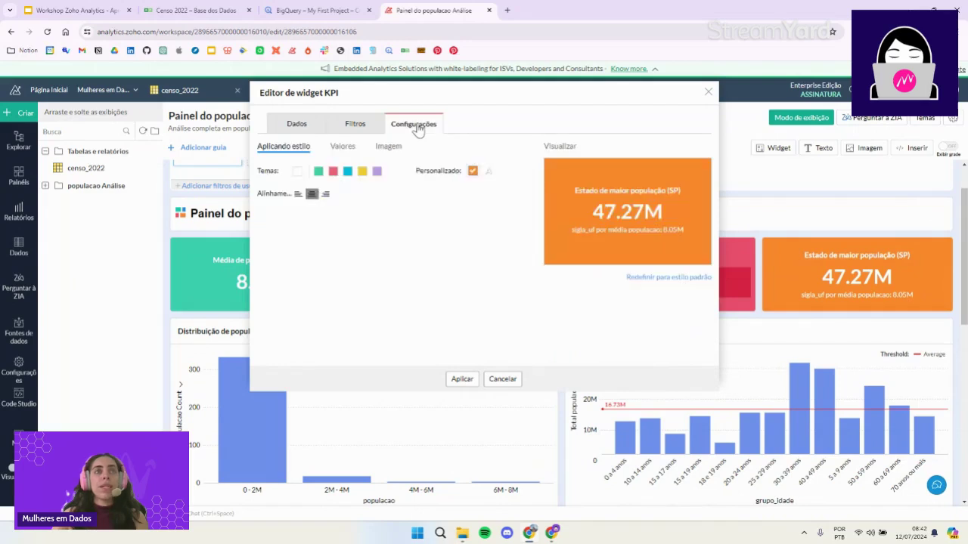
{"action": "left_click", "coordinate": [342, 147]}
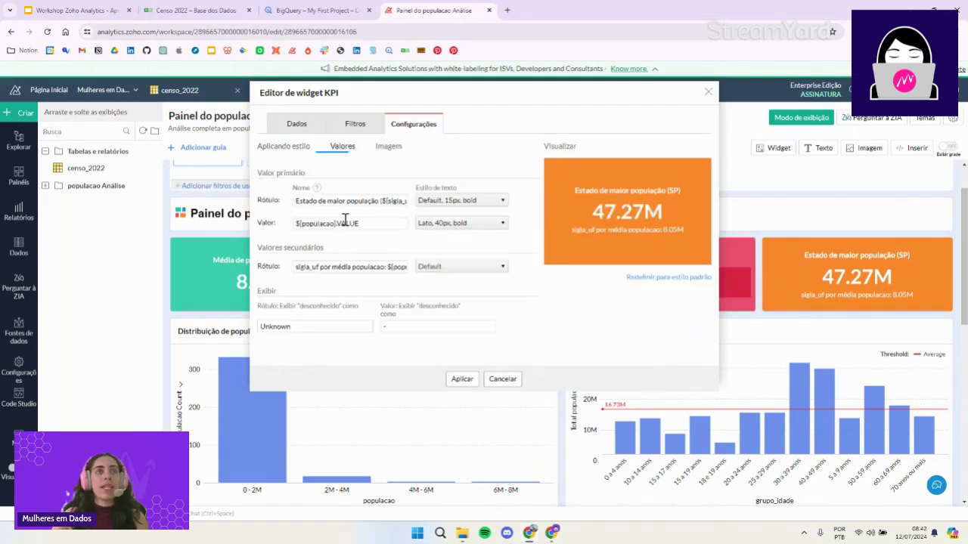
{"action": "left_click", "coordinate": [442, 270]}
{"action": "left_click", "coordinate": [409, 265]}
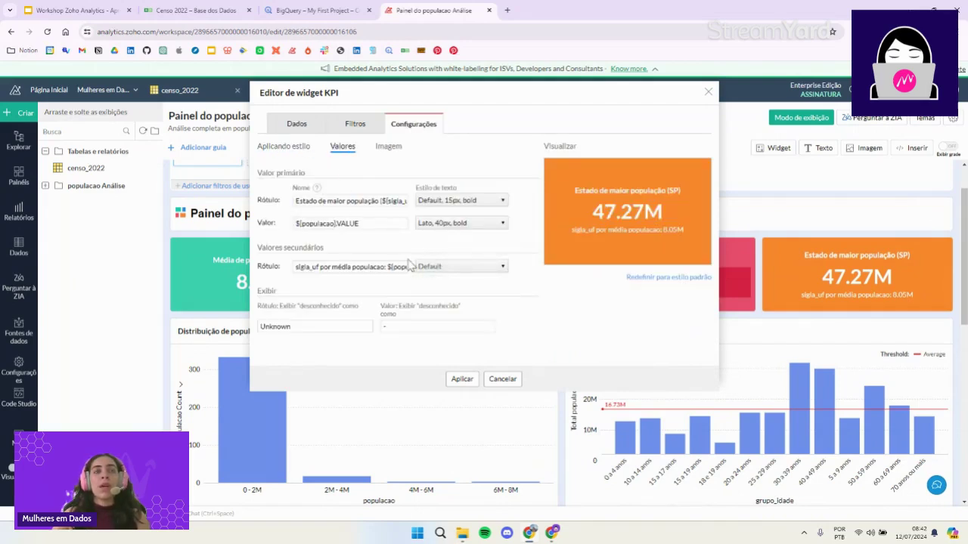
{"action": "left_click", "coordinate": [291, 132]}
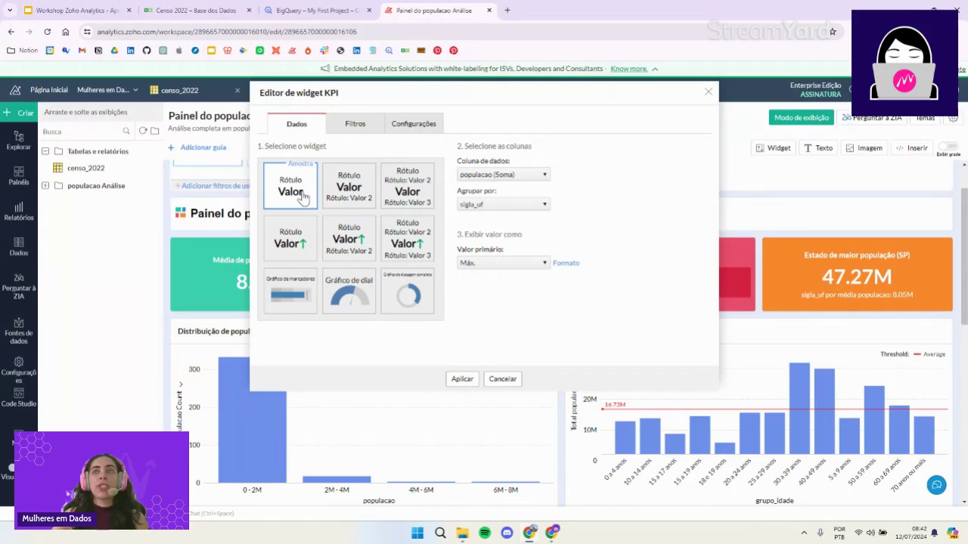
{"action": "left_click", "coordinate": [457, 379]}
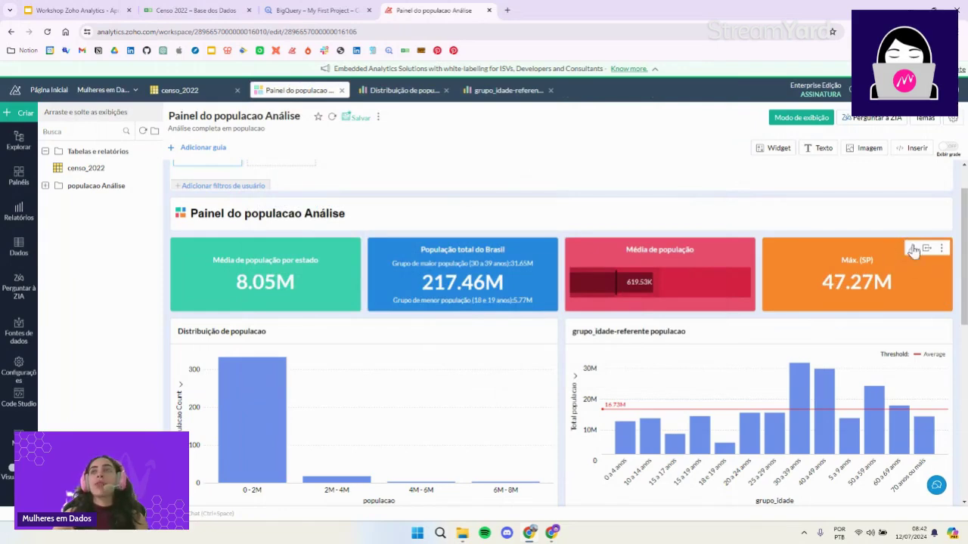
- Reopen the orange KPI widget and insert "Estado de maior população" before the operation placeholder in its primary label
{"action": "left_click", "coordinate": [911, 249]}
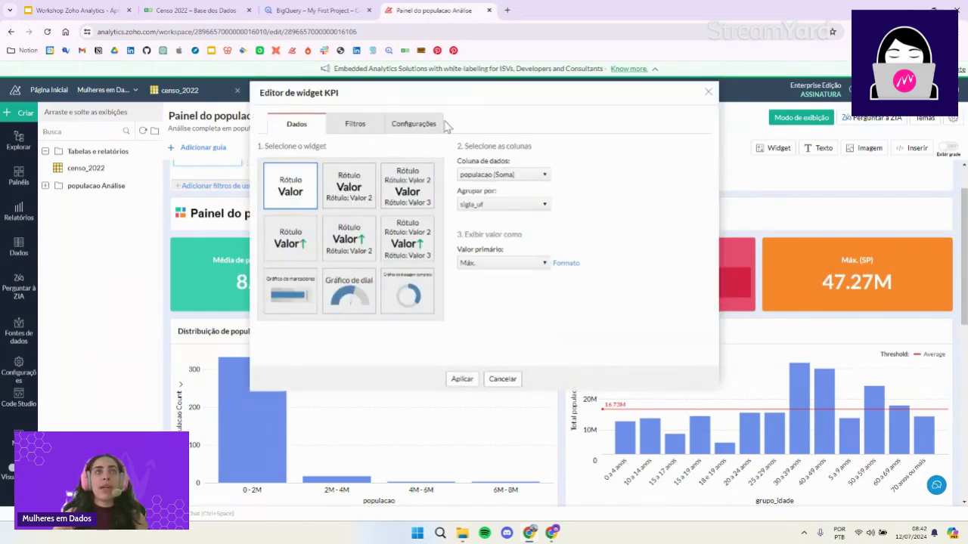
{"action": "left_click", "coordinate": [408, 124]}
{"action": "left_click", "coordinate": [342, 147]}
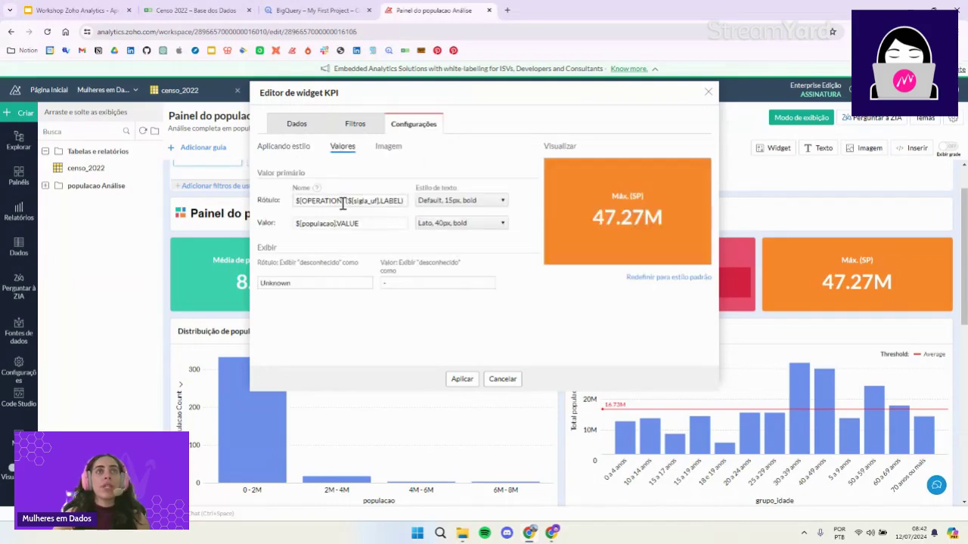
{"action": "left_click", "coordinate": [297, 203]}
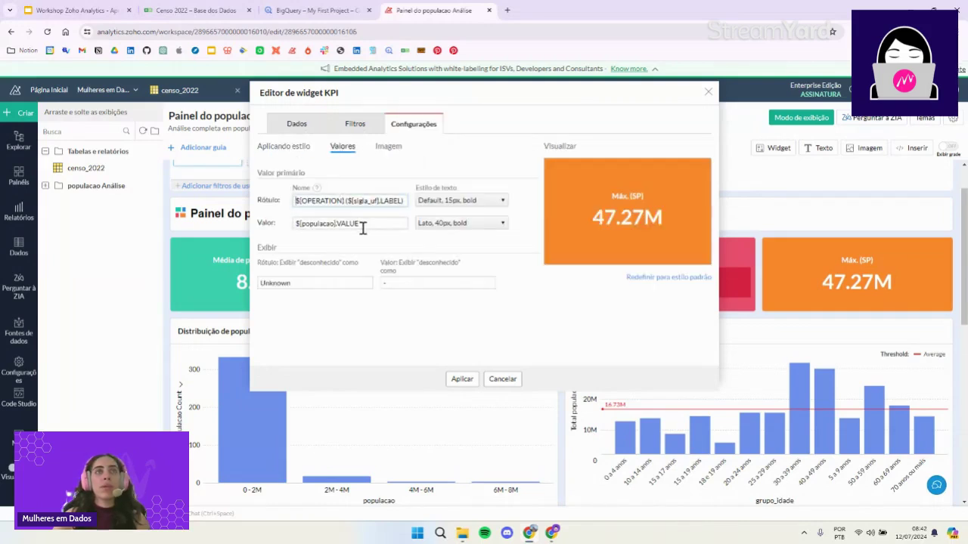
{"action": "type", "text": "Estado de ma"}
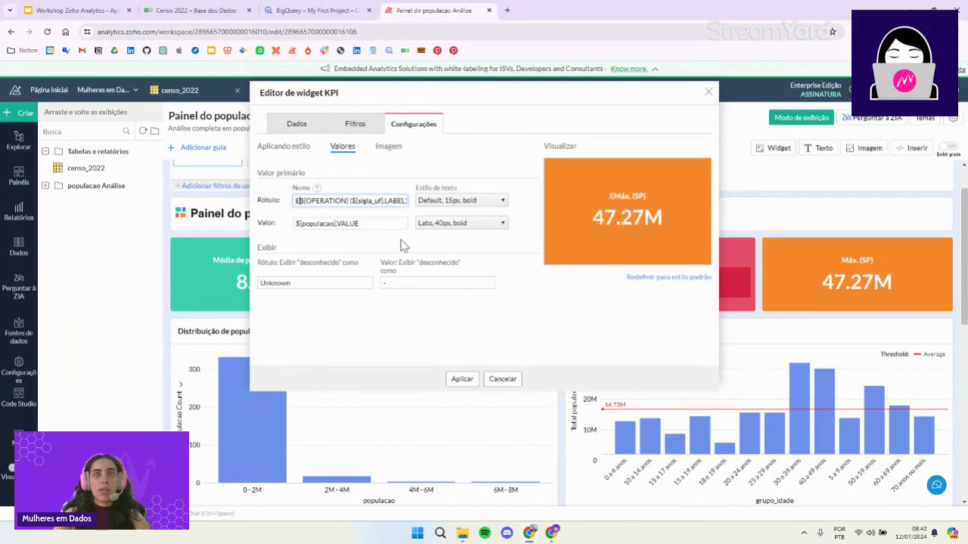
{"action": "type", "text": "ior pop"}
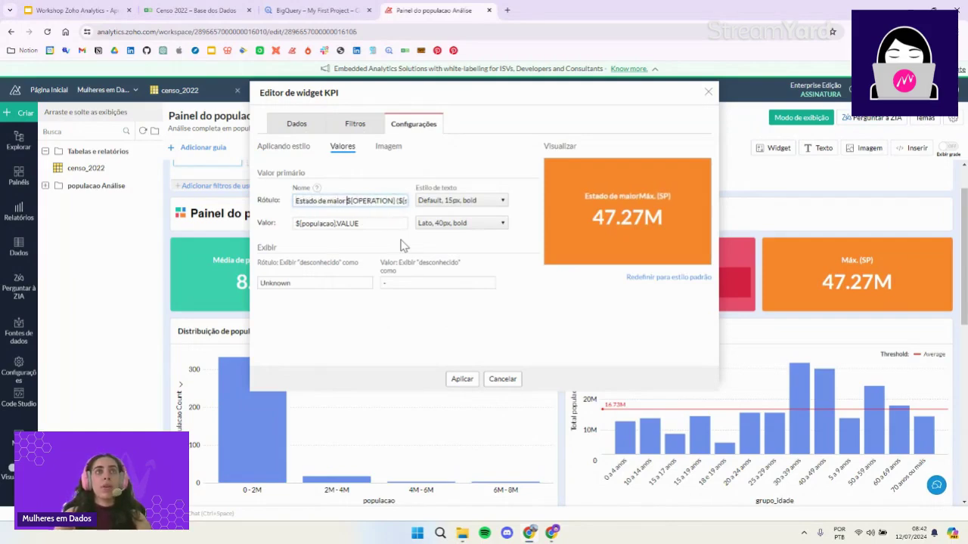
{"action": "type", "text": "ulação"}
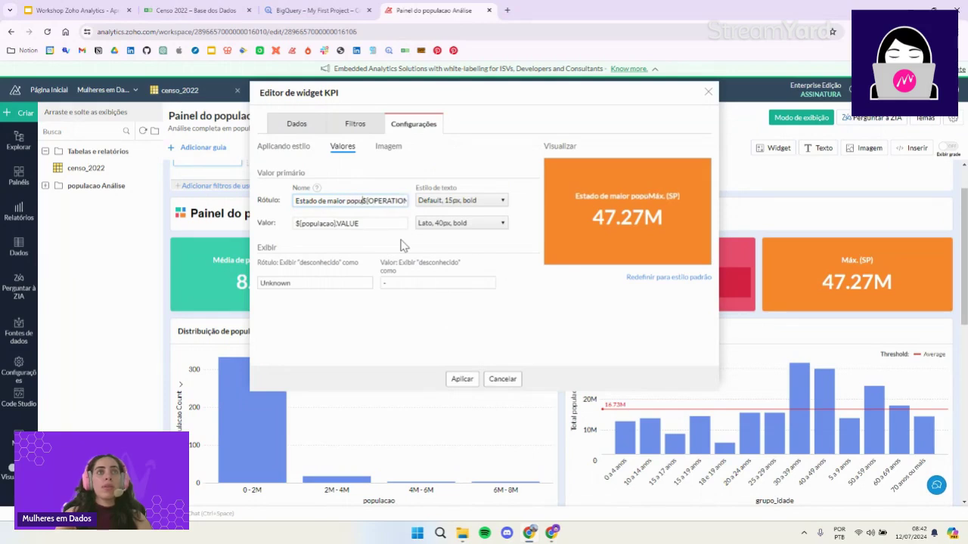
- Remove the ${OPERATION} placeholder from the orange widget's primary label, keeping the state placeholder, and apply the change
{"action": "left_click", "coordinate": [302, 201]}
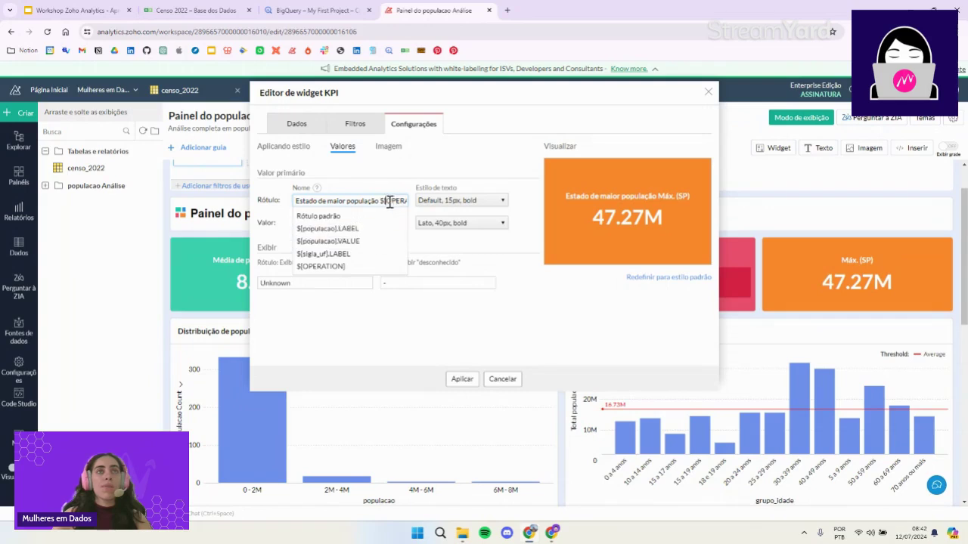
{"action": "left_click_drag", "start_coordinate": [398, 202], "coordinate": [350, 205]}
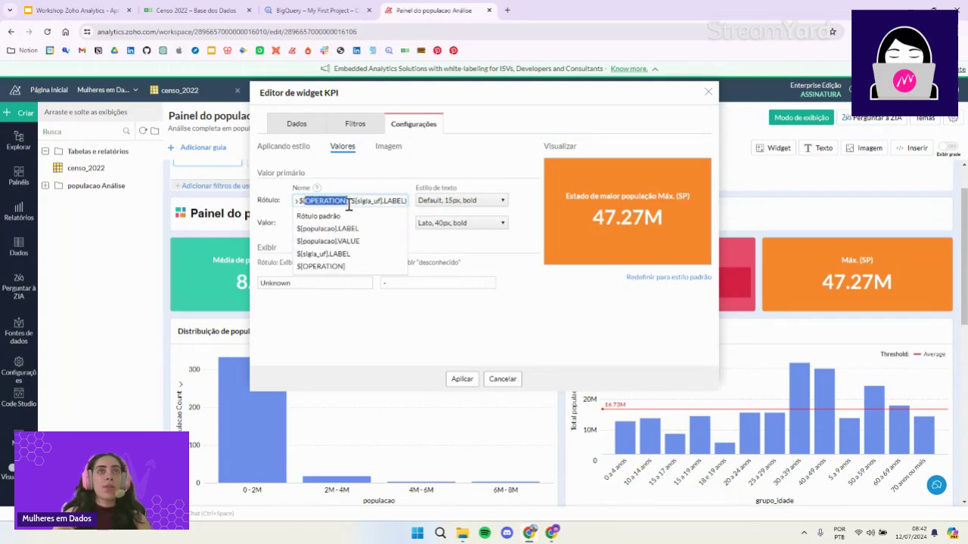
{"action": "key", "text": "BackSpace"}
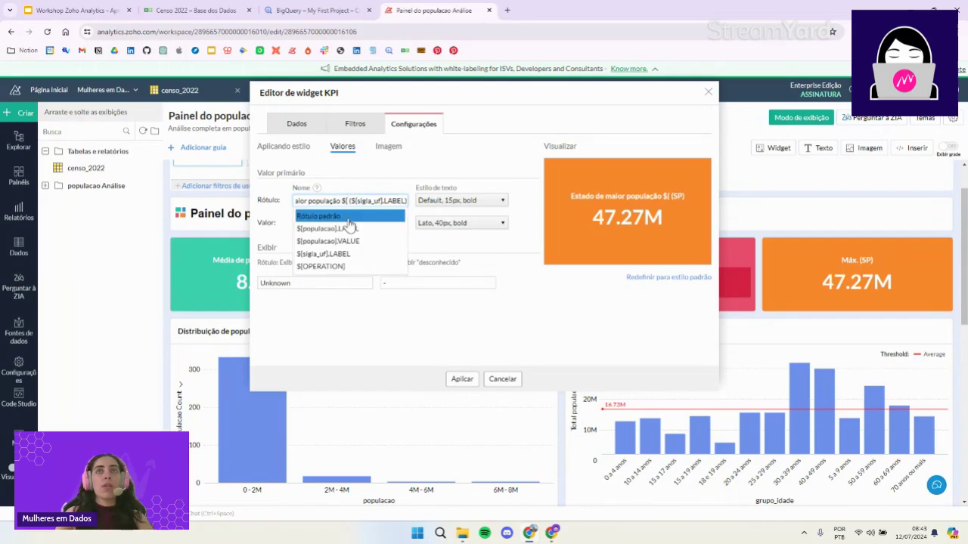
{"action": "key", "text": "BackSpace"}
{"action": "key", "text": "BackSpace"}
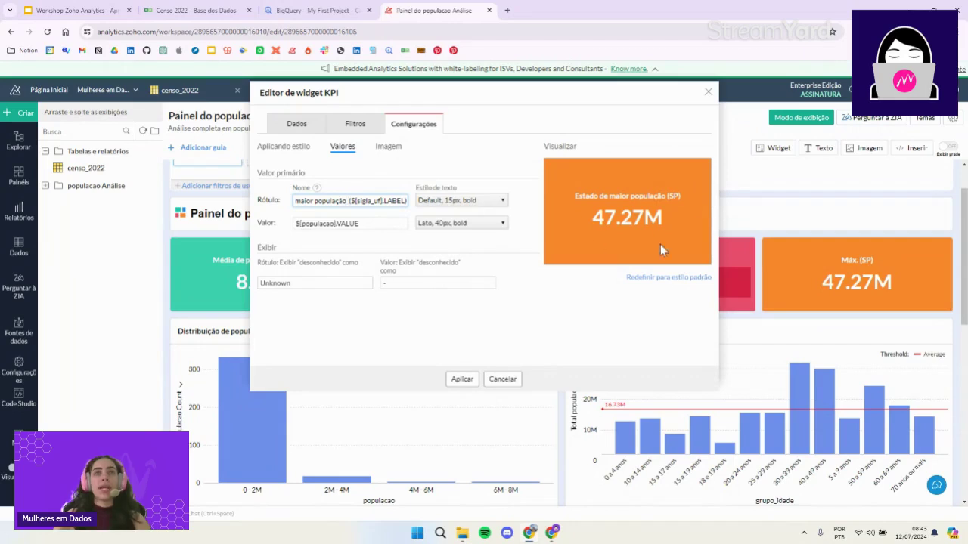
{"action": "left_click", "coordinate": [456, 380]}
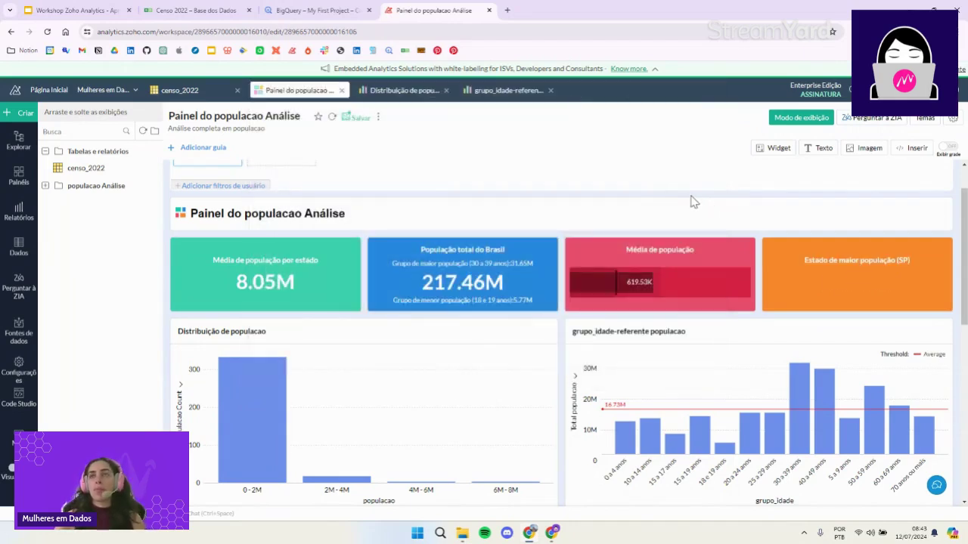
- Open the population distribution chart for editing, rename it "Distribuição de população", and save it
{"action": "scroll", "coordinate": [925, 306], "scroll_direction": "down", "scroll_amount": 2}
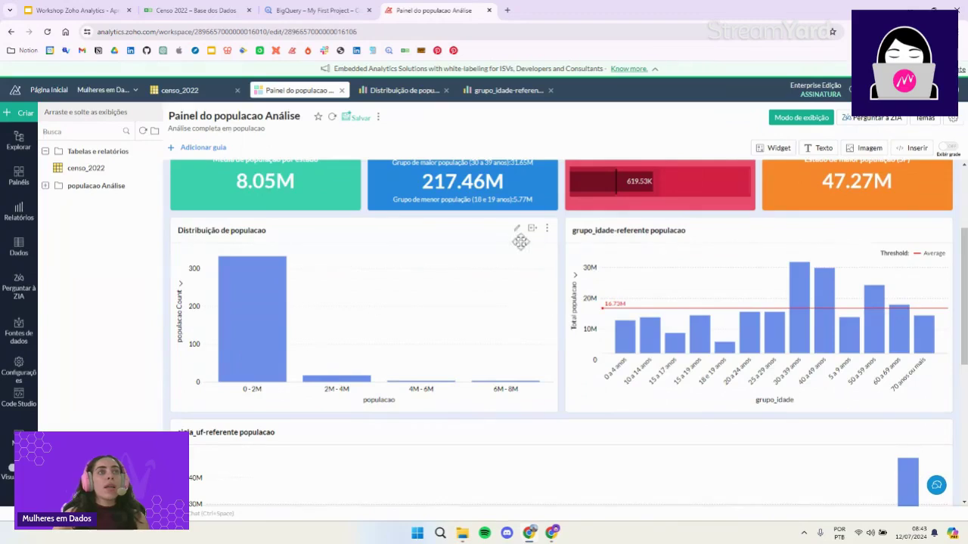
{"action": "left_click", "coordinate": [517, 230]}
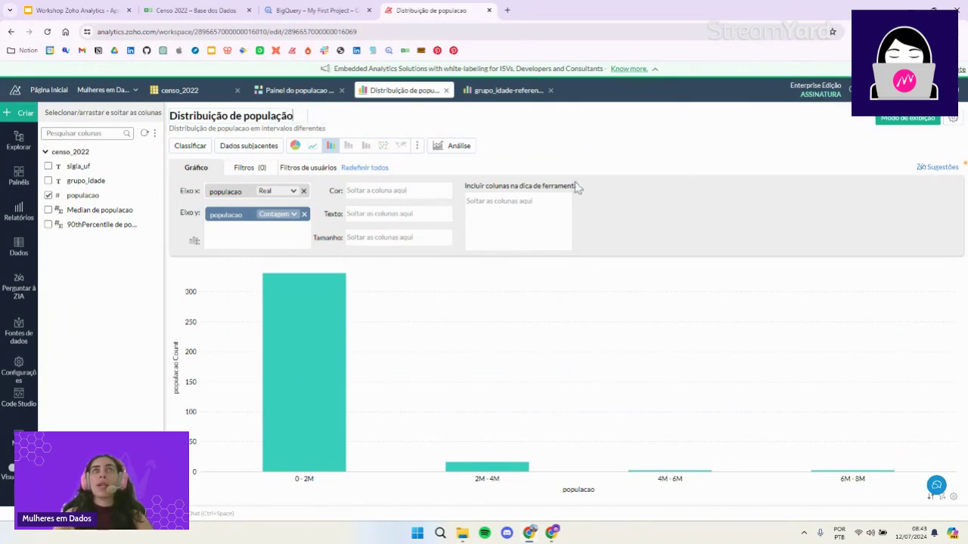
{"action": "left_click", "coordinate": [620, 157]}
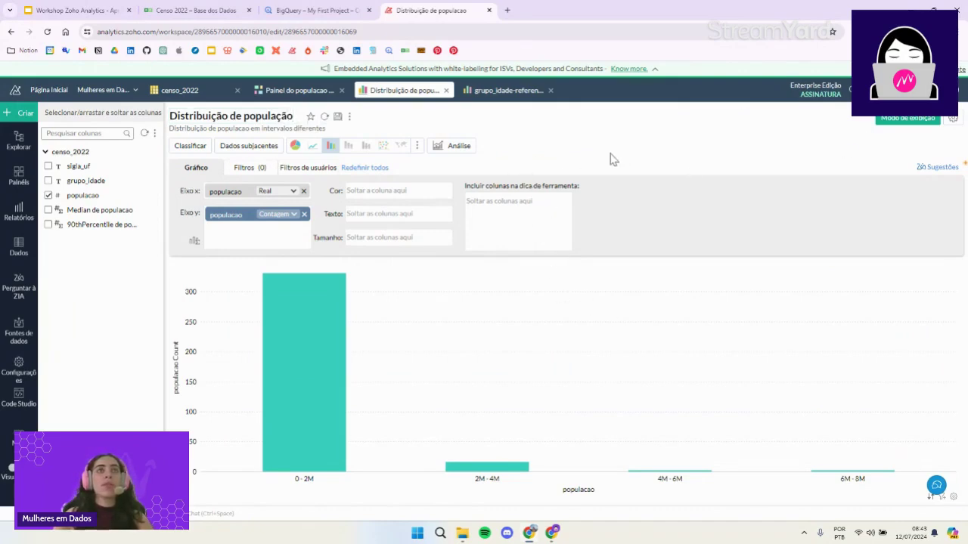
{"action": "left_click", "coordinate": [338, 117]}
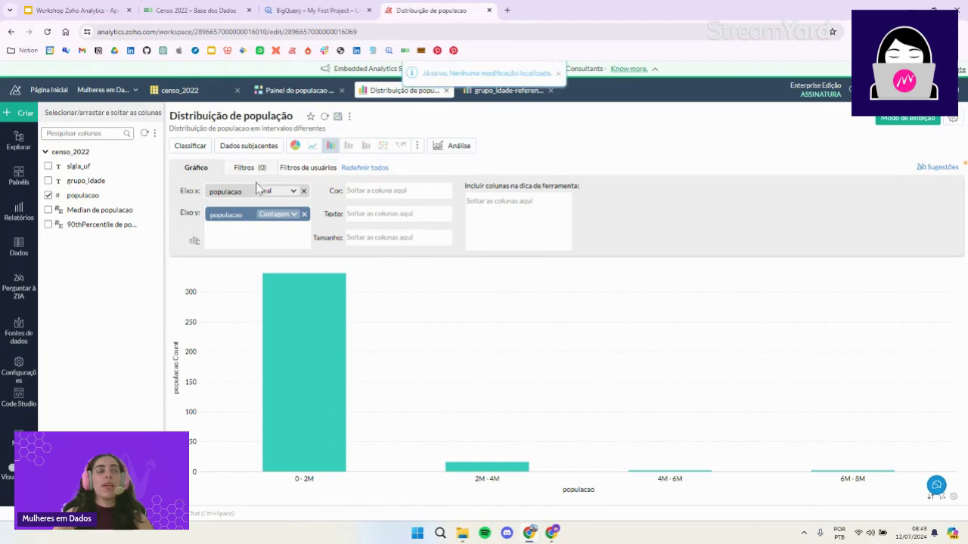
- Return to the dashboard and refresh the population distribution chart so it picks up the new title
{"action": "left_click", "coordinate": [11, 33]}
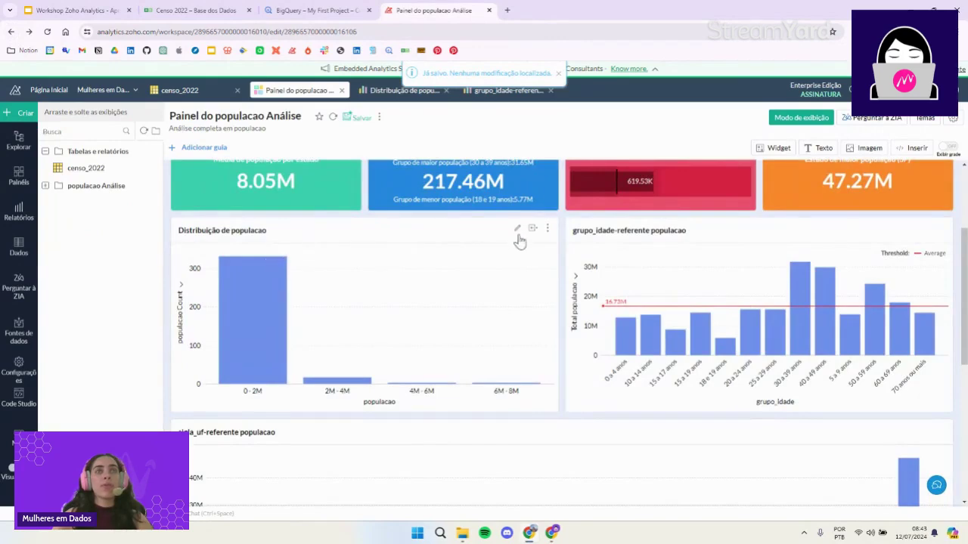
{"action": "left_click", "coordinate": [518, 229]}
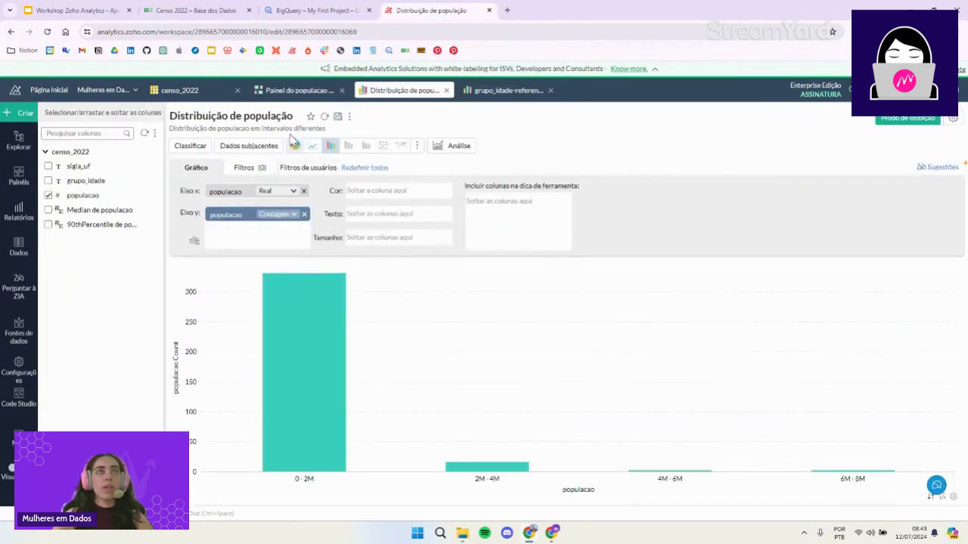
{"action": "left_click", "coordinate": [11, 31]}
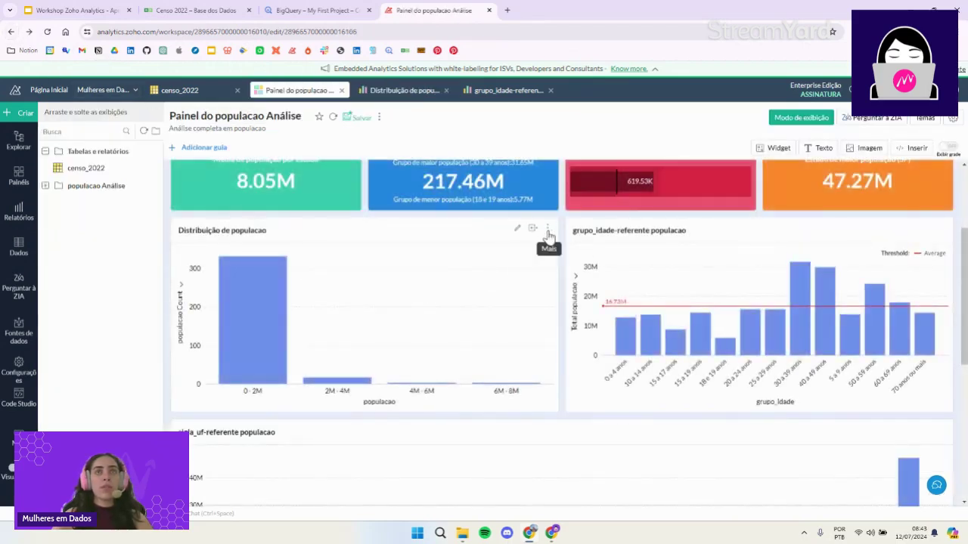
{"action": "left_click", "coordinate": [547, 229]}
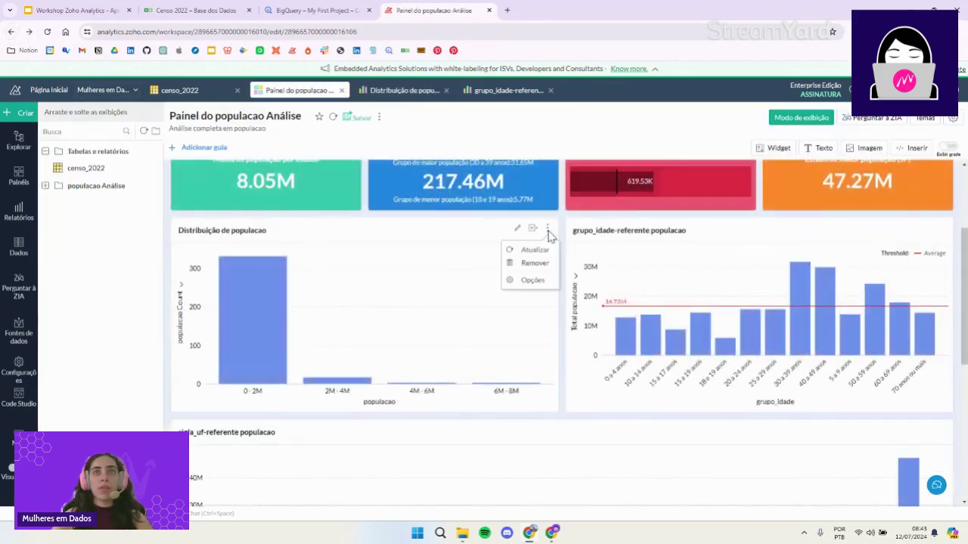
{"action": "left_click", "coordinate": [535, 251]}
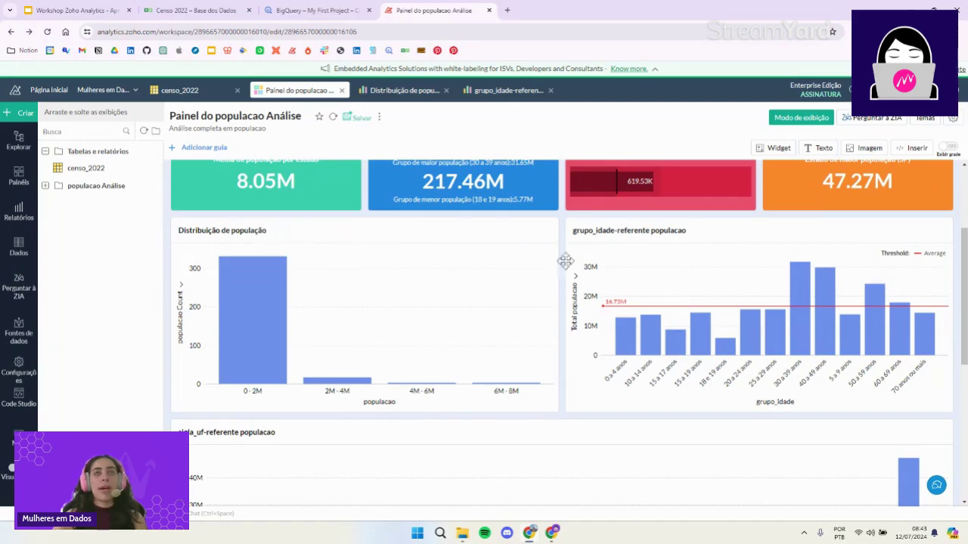
- Open the grupo_idade-referente populacao chart for editing, rename it "População por grupo de idade", and save it
{"action": "left_click", "coordinate": [910, 231]}
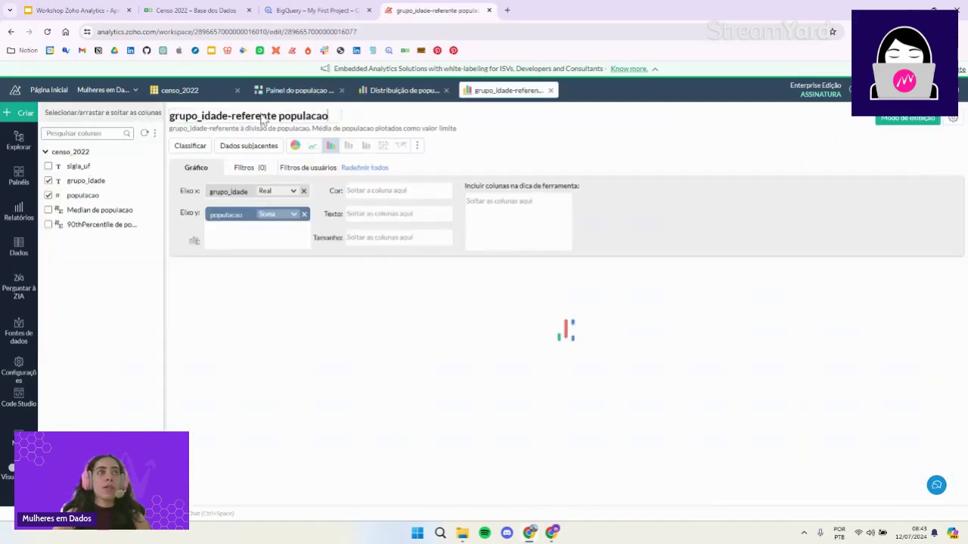
{"action": "left_click", "coordinate": [261, 117]}
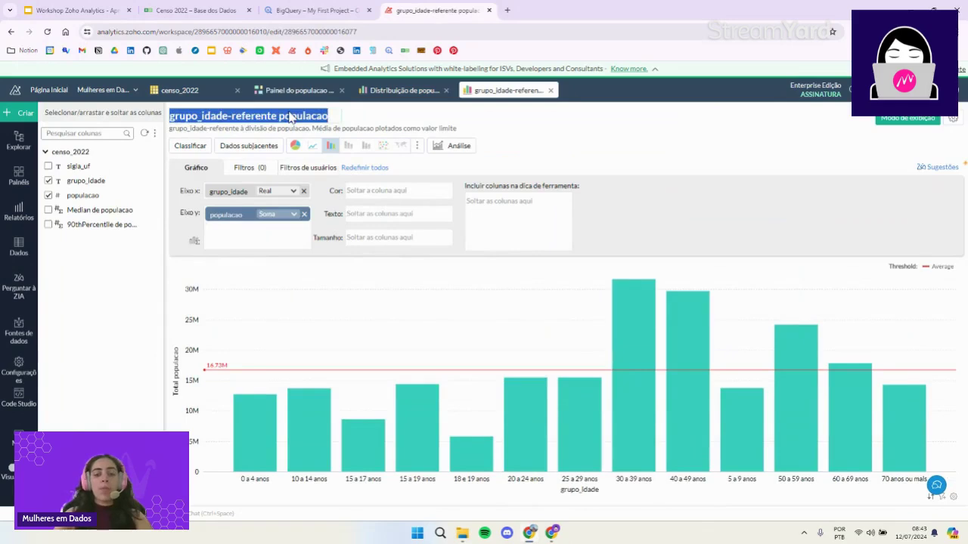
{"action": "type", "text": "População"}
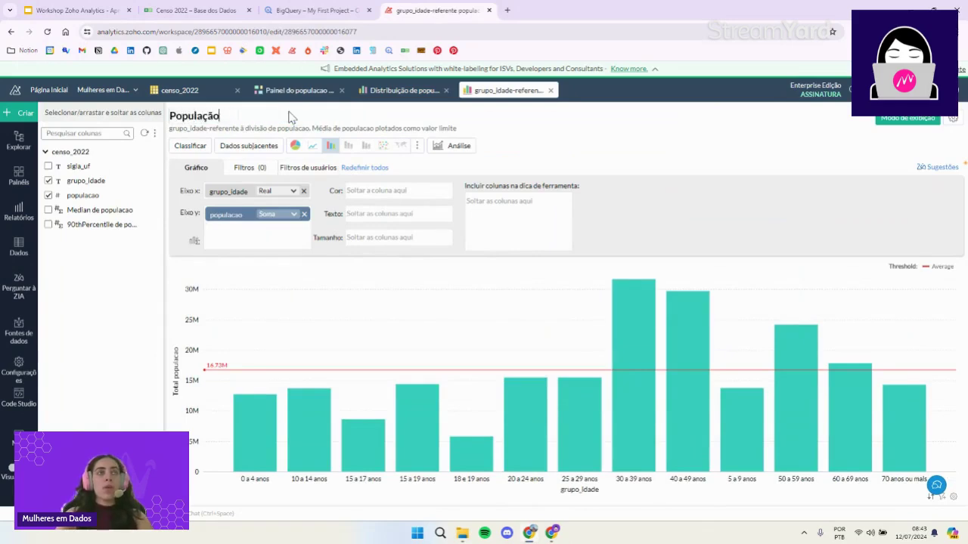
{"action": "type", "text": " por grupo de idade"}
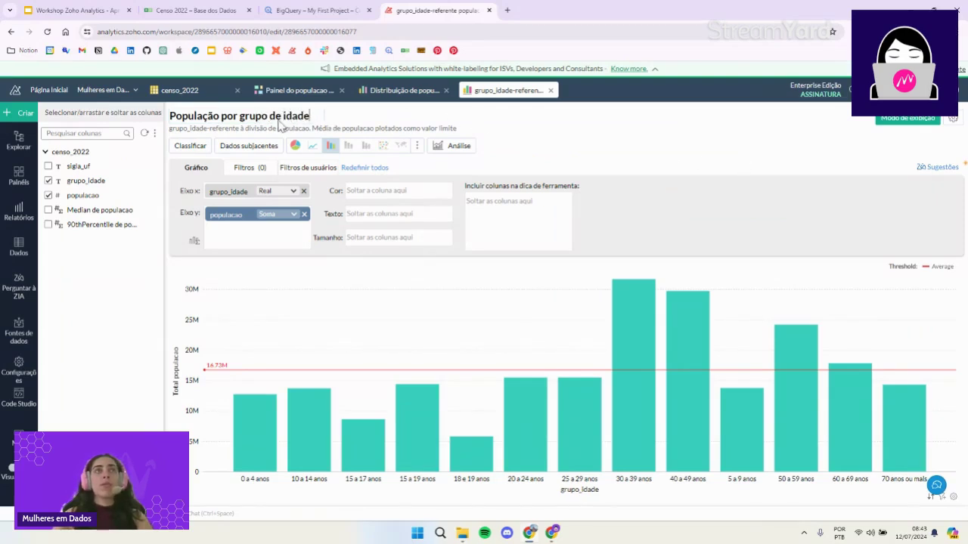
{"action": "key", "text": "Return"}
{"action": "left_click", "coordinate": [354, 117]}
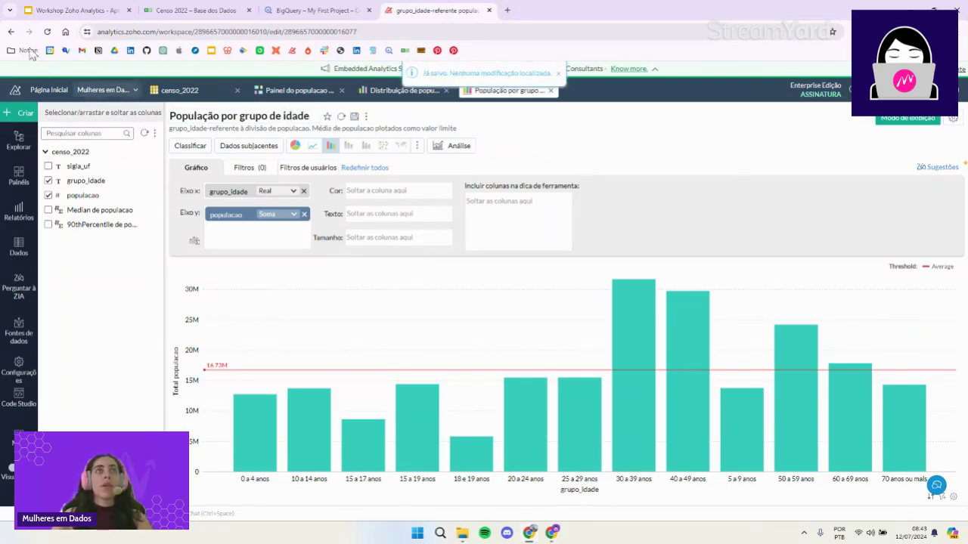
- Return to the dashboard and refresh the age-group chart so it picks up the new title
{"action": "left_click", "coordinate": [11, 31]}
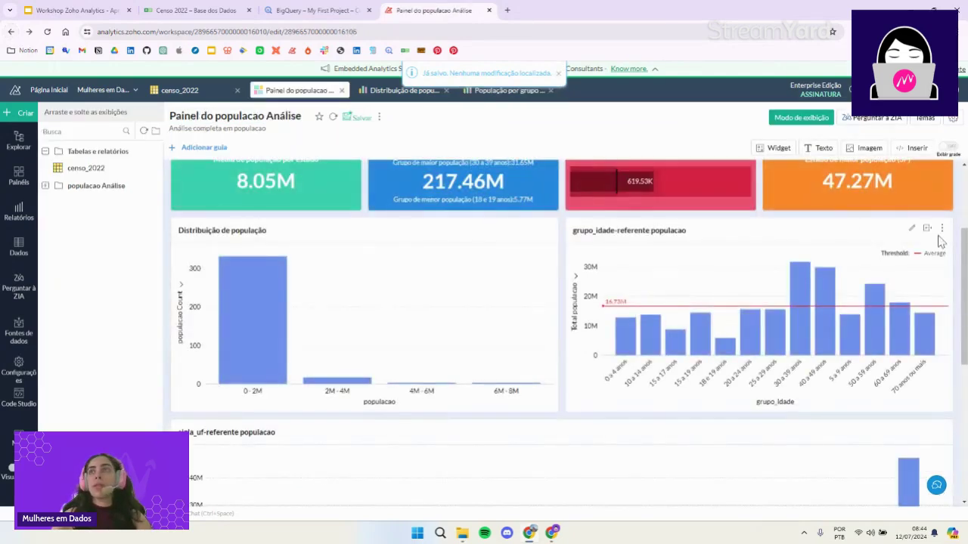
{"action": "left_click", "coordinate": [942, 235]}
{"action": "left_click", "coordinate": [926, 249]}
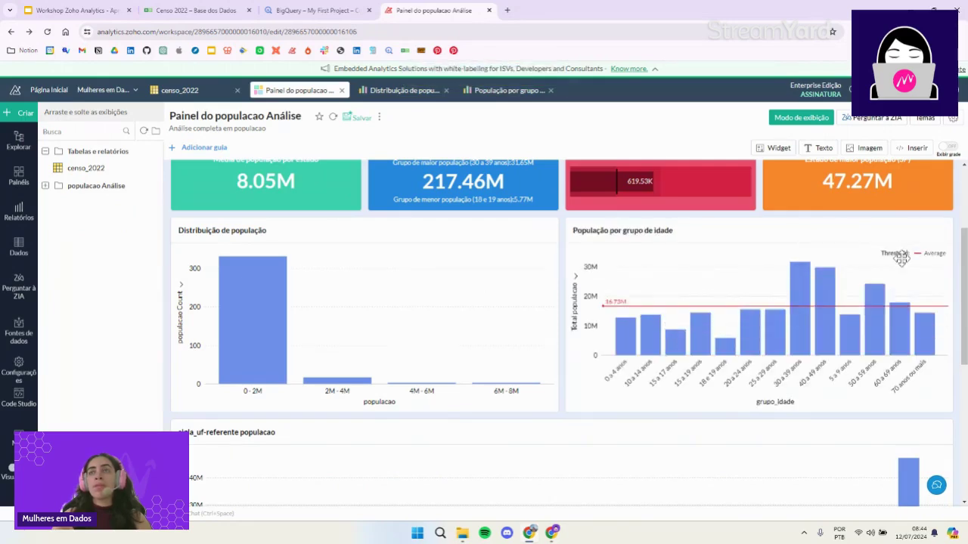
- Review the KPI widgets on the dashboard and reopen the "População por grupo de idade" chart for editing
{"action": "scroll", "coordinate": [731, 283], "scroll_direction": "up", "scroll_amount": 3}
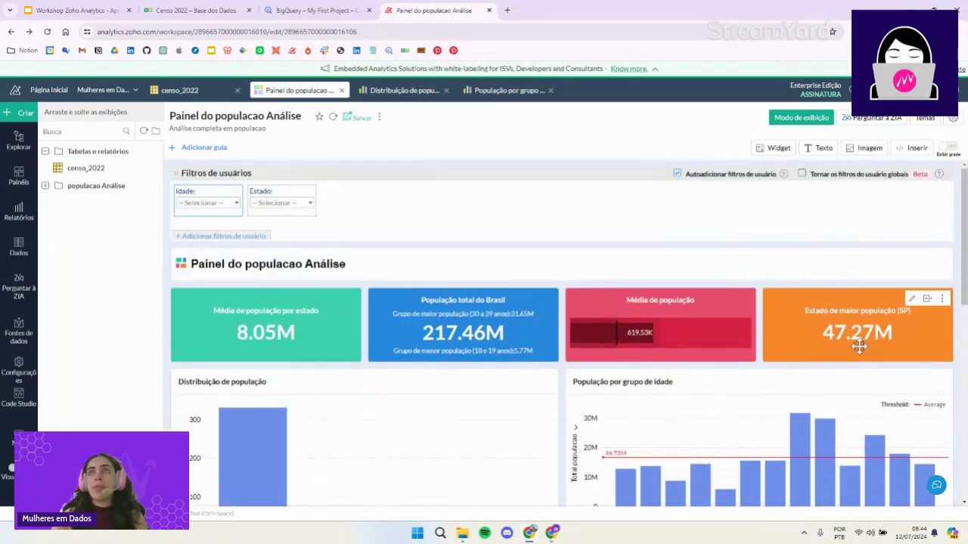
{"action": "scroll", "coordinate": [843, 372], "scroll_direction": "down", "scroll_amount": 1}
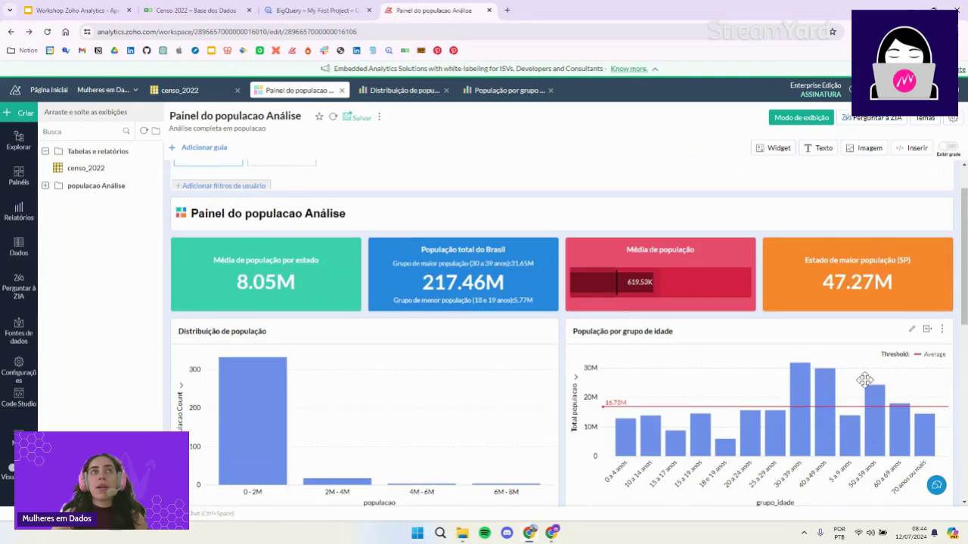
{"action": "scroll", "coordinate": [864, 382], "scroll_direction": "up", "scroll_amount": 1}
{"action": "scroll", "coordinate": [866, 383], "scroll_direction": "down", "scroll_amount": 2}
{"action": "left_click", "coordinate": [911, 229]}
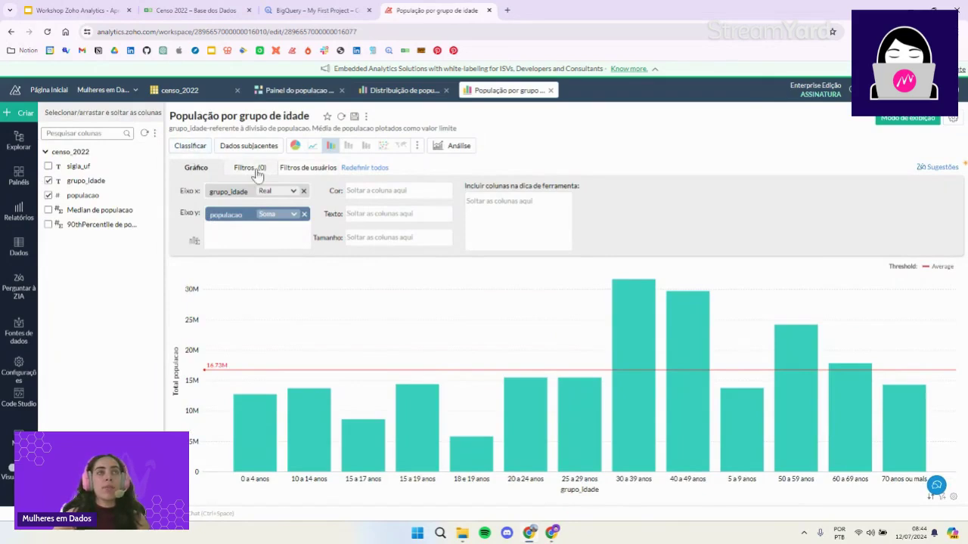
- Try sorting the age-group chart by Y value ascending and descending, and return it to ascending grupo_idade order
{"action": "left_click", "coordinate": [191, 145]}
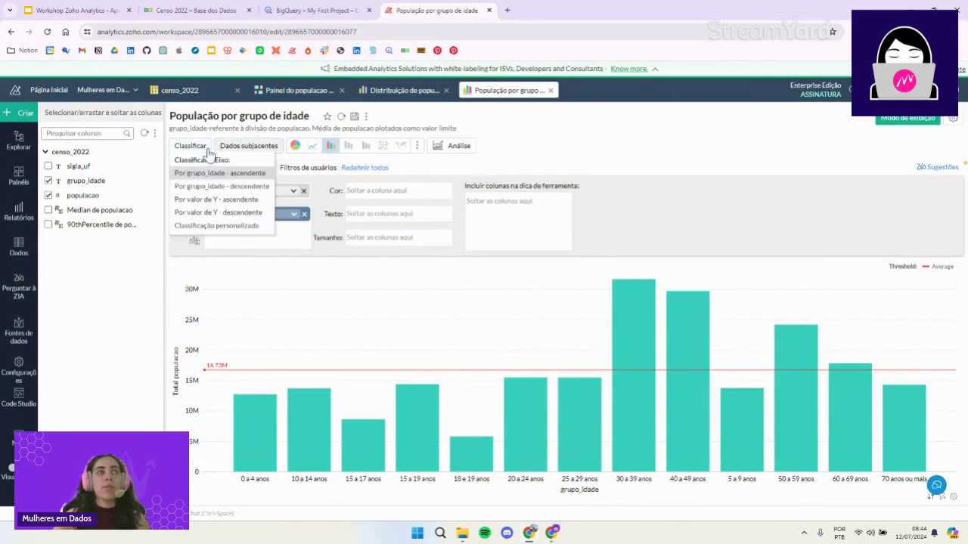
{"action": "left_click", "coordinate": [224, 201]}
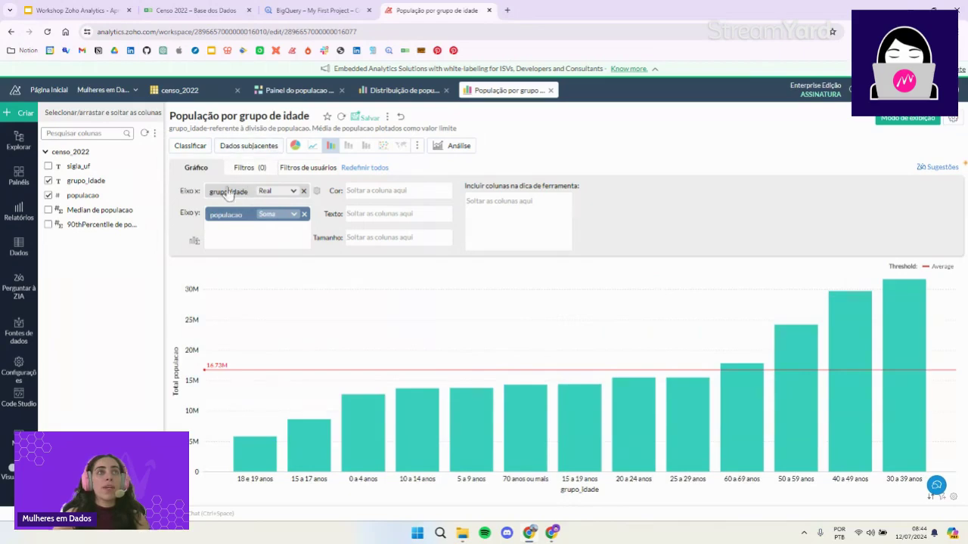
{"action": "left_click", "coordinate": [191, 146]}
{"action": "left_click", "coordinate": [234, 212]}
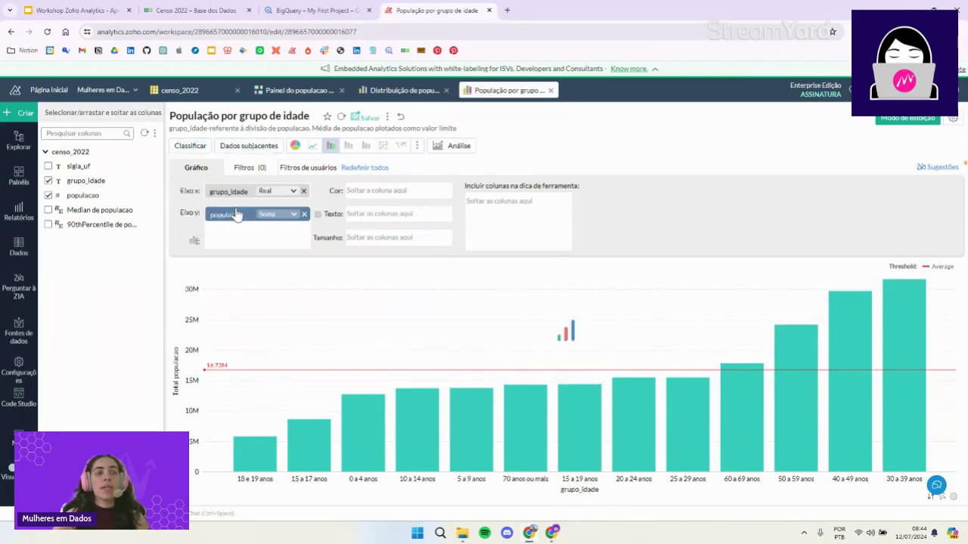
{"action": "left_click", "coordinate": [192, 146]}
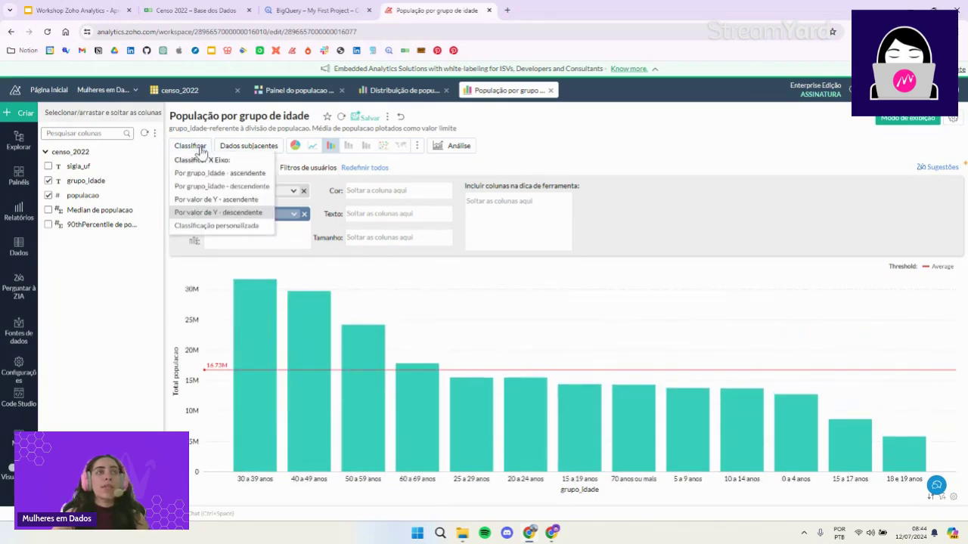
{"action": "left_click", "coordinate": [223, 176]}
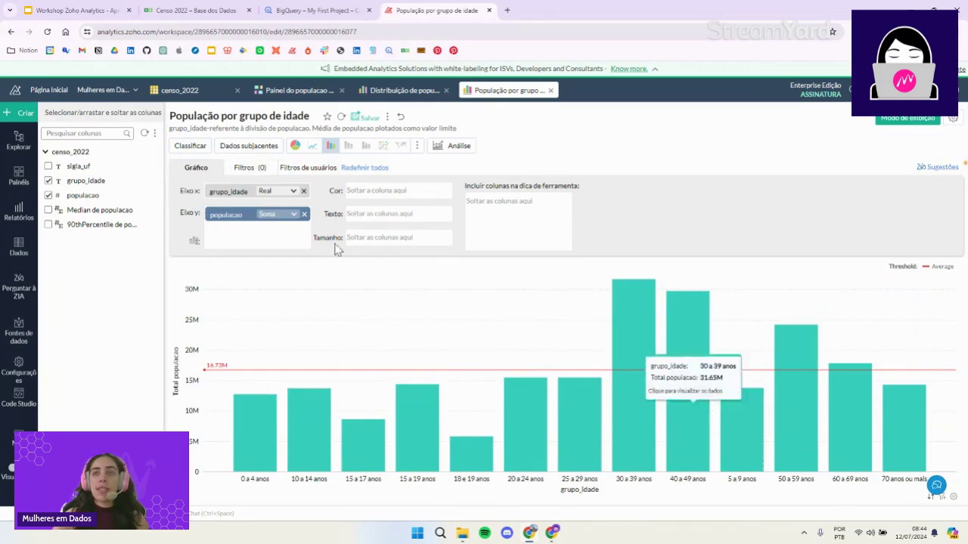
- Apply a custom X-axis sort order that places "5 a 9 anos" directly after "0 a 4 anos", and save the chart
{"action": "left_click", "coordinate": [192, 146]}
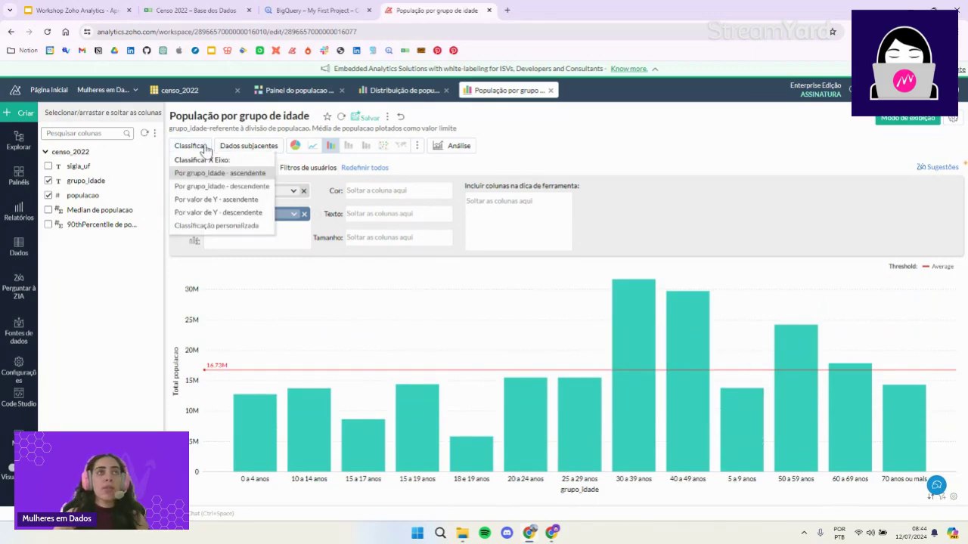
{"action": "left_click", "coordinate": [219, 240]}
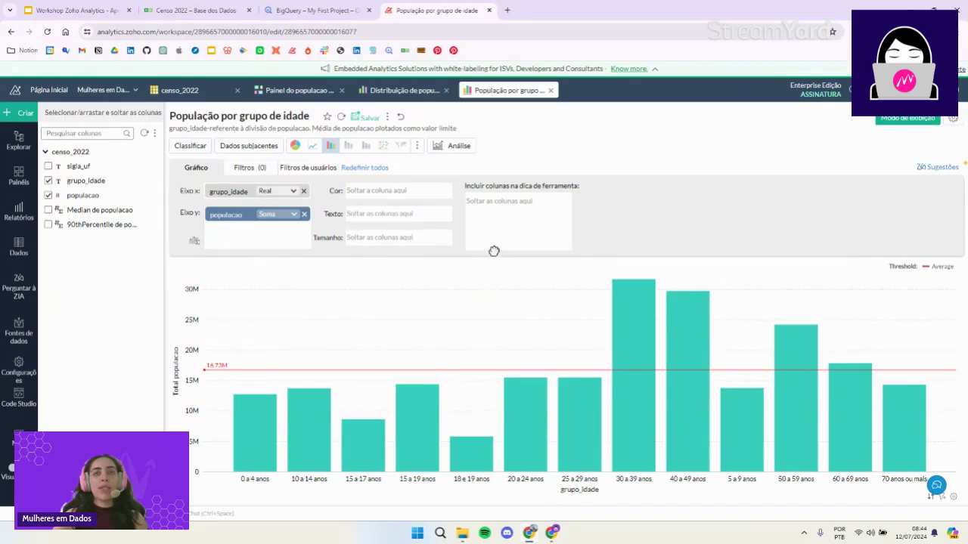
{"action": "scroll", "coordinate": [433, 303], "scroll_direction": "down", "scroll_amount": 5}
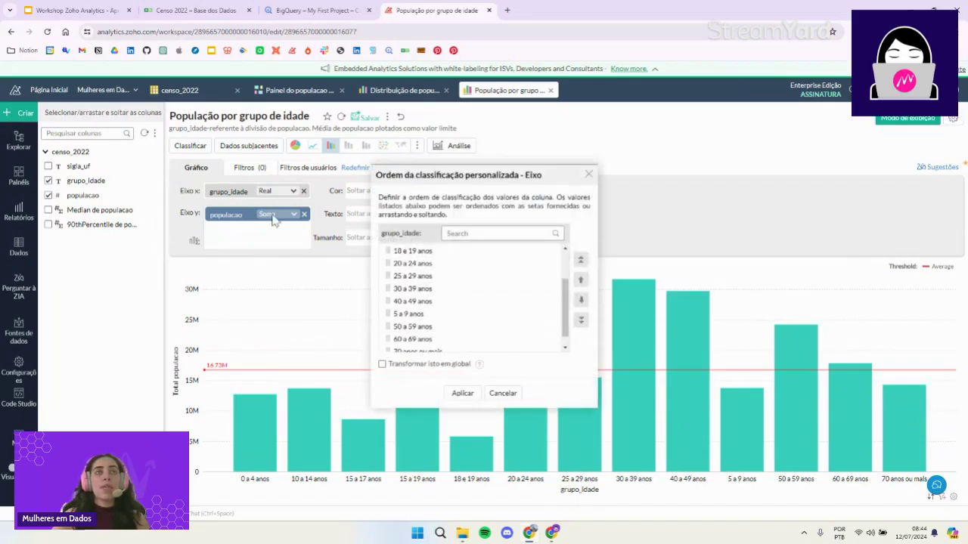
{"action": "left_click_drag", "start_coordinate": [388, 301], "coordinate": [386, 269]}
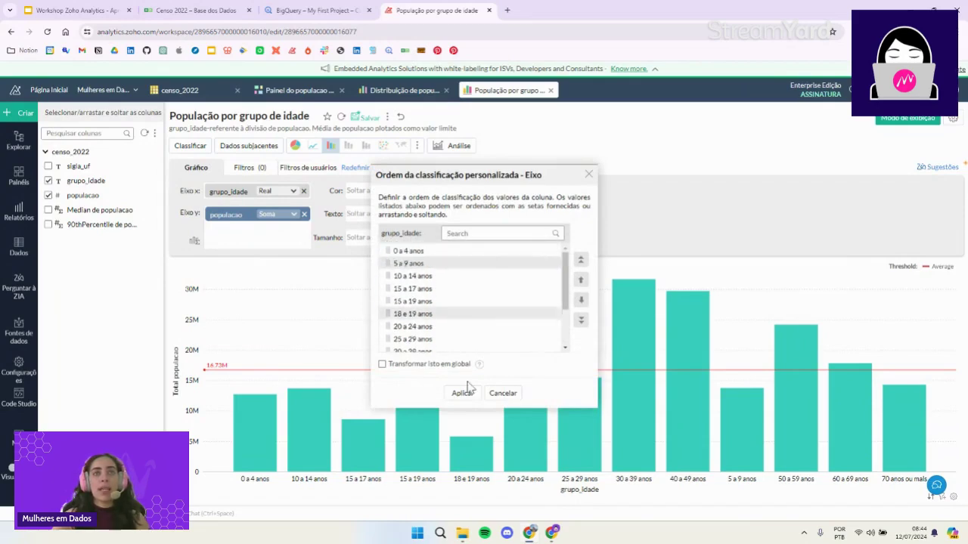
{"action": "left_click", "coordinate": [463, 393]}
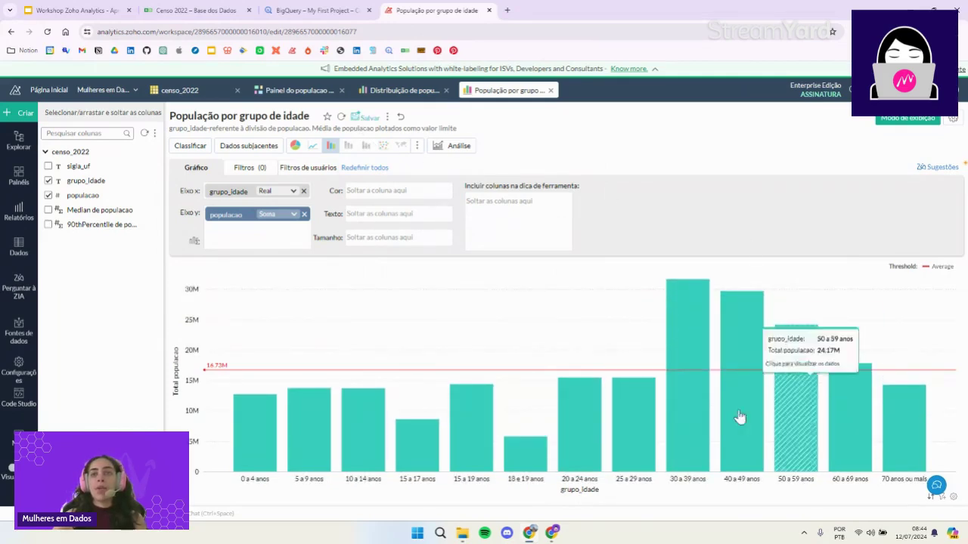
{"action": "mouse_move", "coordinate": [660, 374]}
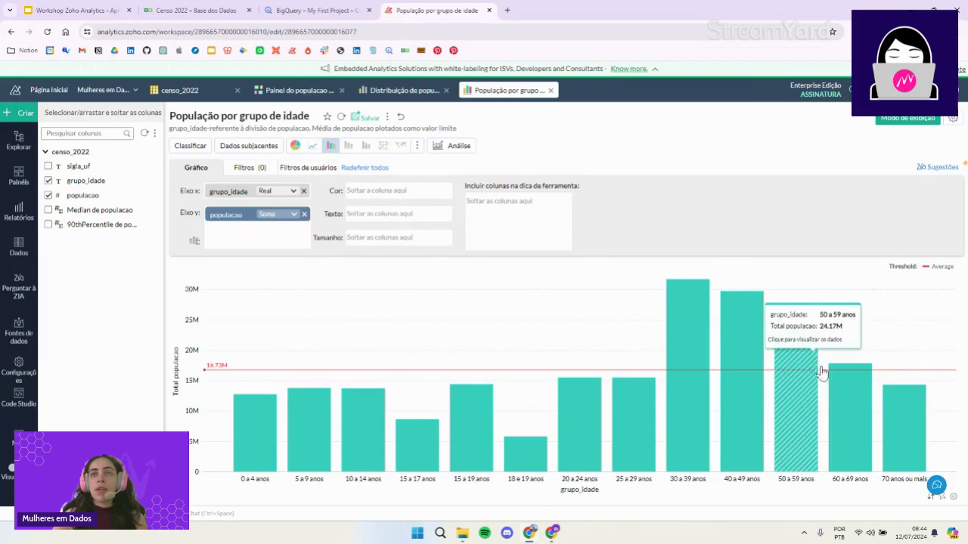
{"action": "mouse_move", "coordinate": [857, 390]}
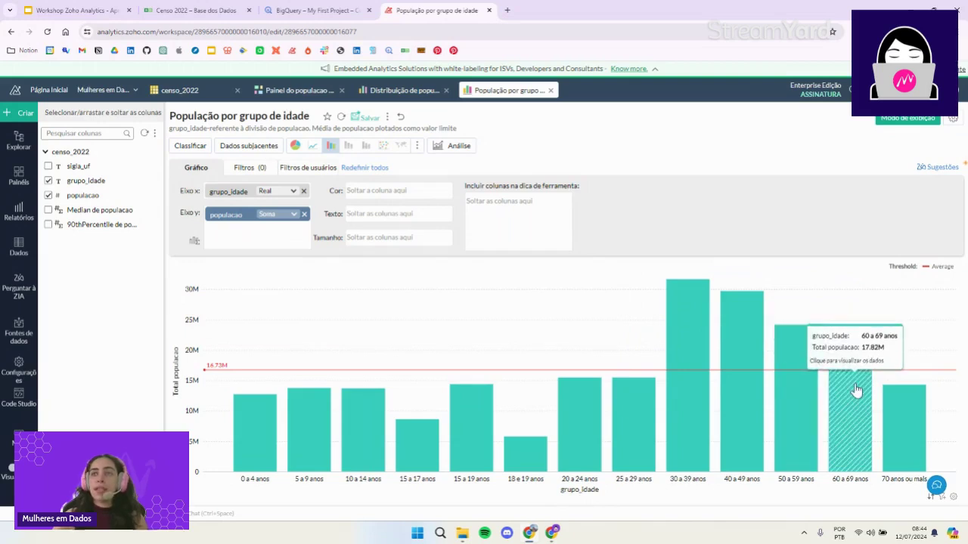
{"action": "left_click", "coordinate": [368, 119]}
- Return to the dashboard and refresh the "População por grupo de idade" chart to load its custom age order
{"action": "left_click", "coordinate": [11, 32]}
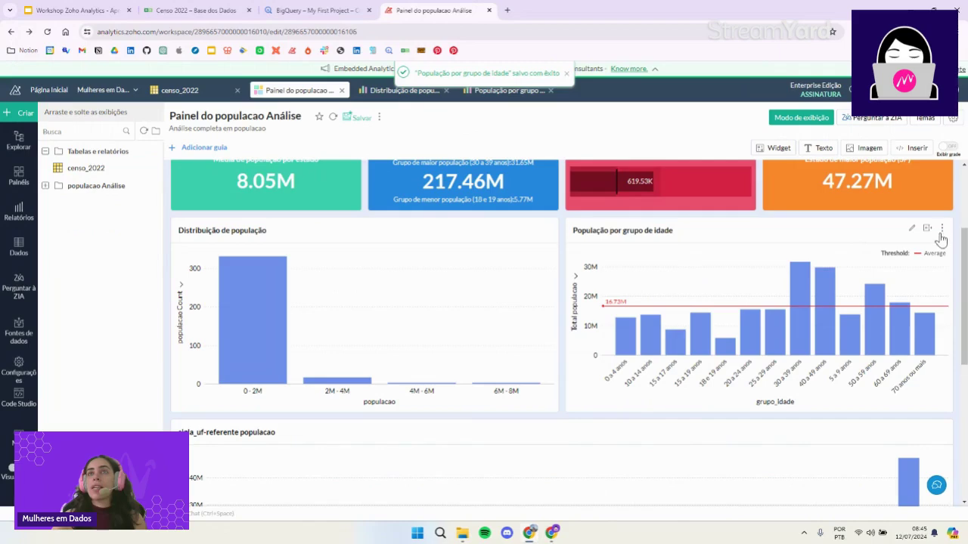
{"action": "left_click", "coordinate": [941, 228]}
{"action": "left_click", "coordinate": [924, 249]}
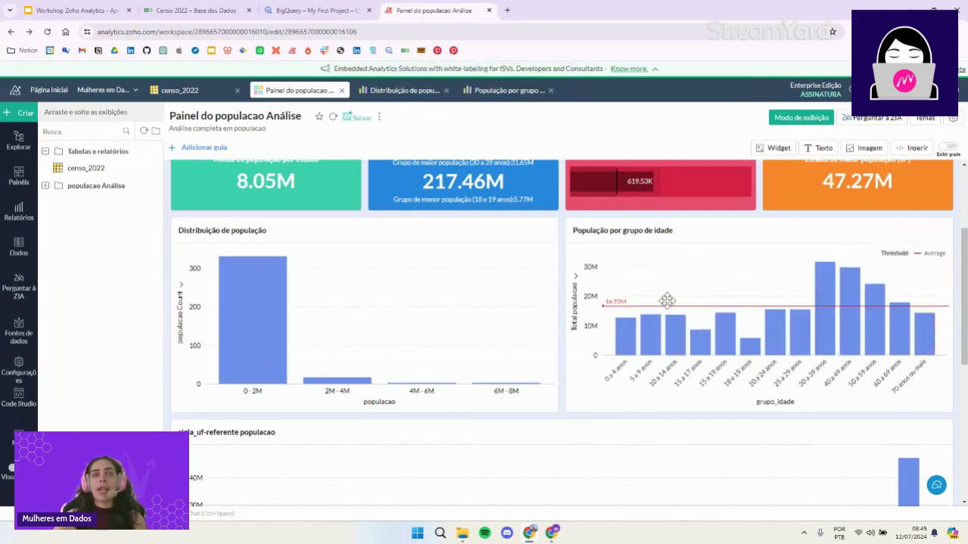
- Open the sigla_uf-referente populacao chart for editing and rename it "População por estado"
{"action": "scroll", "coordinate": [666, 304], "scroll_direction": "down", "scroll_amount": 2}
{"action": "scroll", "coordinate": [676, 310], "scroll_direction": "down", "scroll_amount": 1}
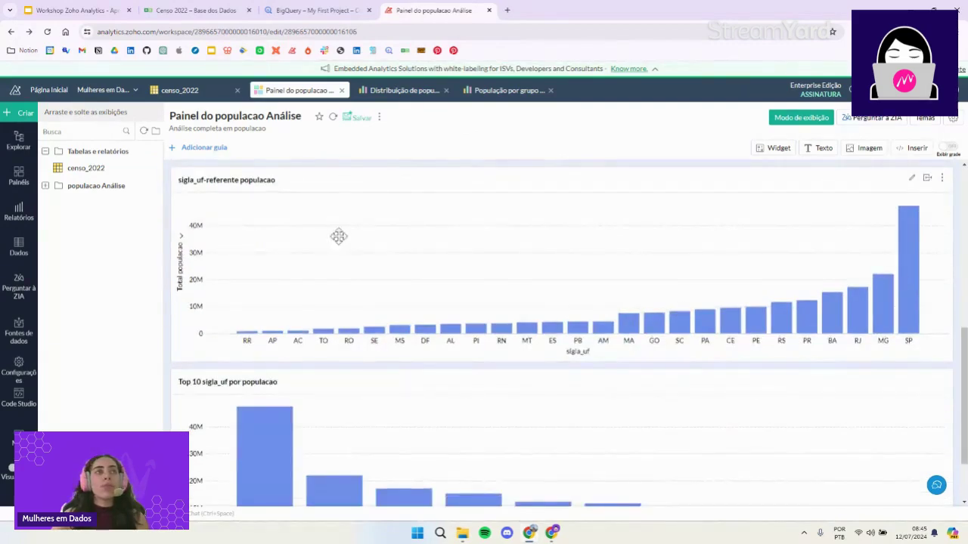
{"action": "scroll", "coordinate": [935, 251], "scroll_direction": "up", "scroll_amount": 1}
{"action": "left_click", "coordinate": [910, 230]}
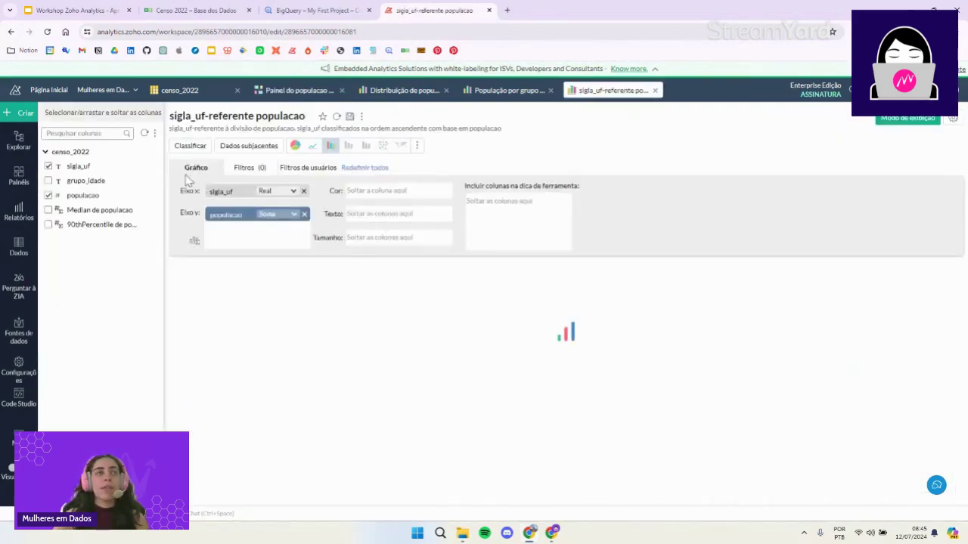
{"action": "triple_click", "coordinate": [257, 119]}
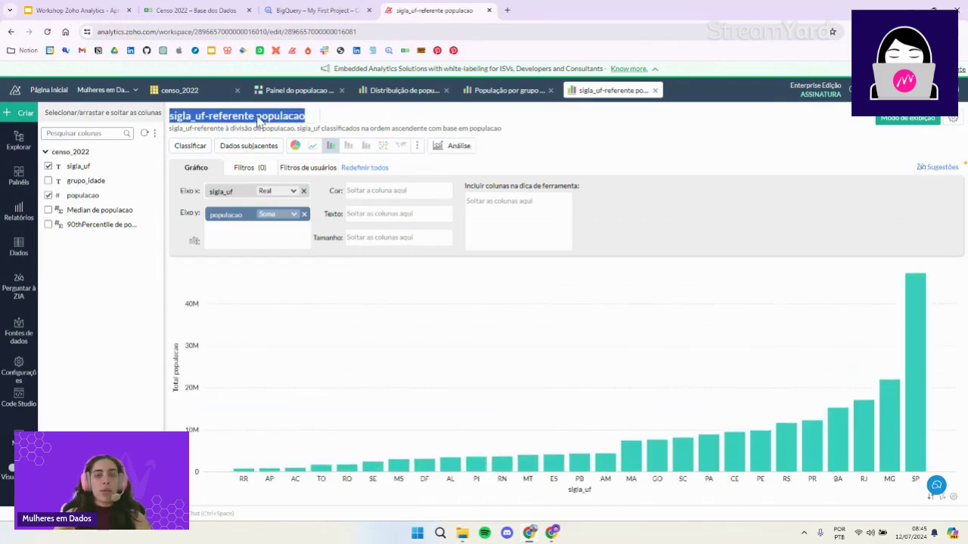
{"action": "type", "text": "População por estado"}
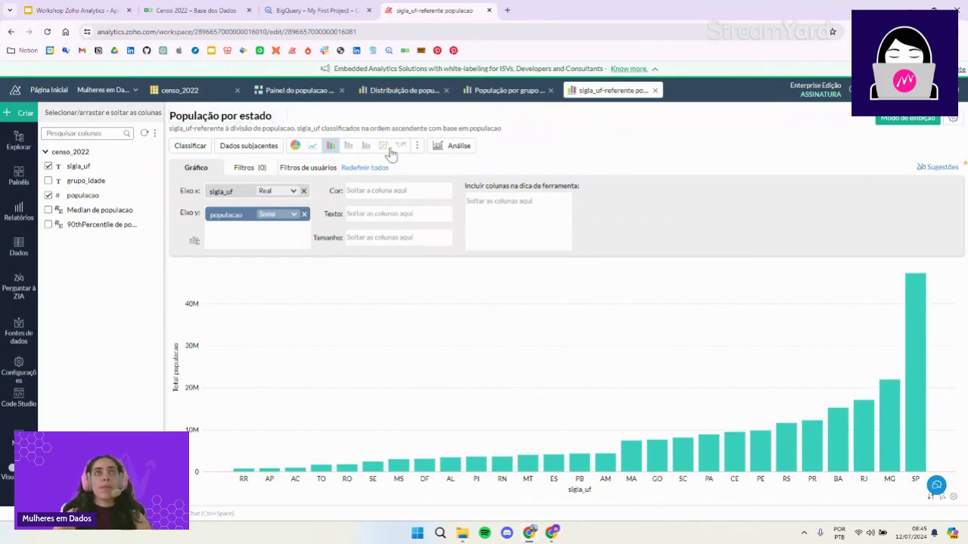
{"action": "left_click", "coordinate": [569, 146]}
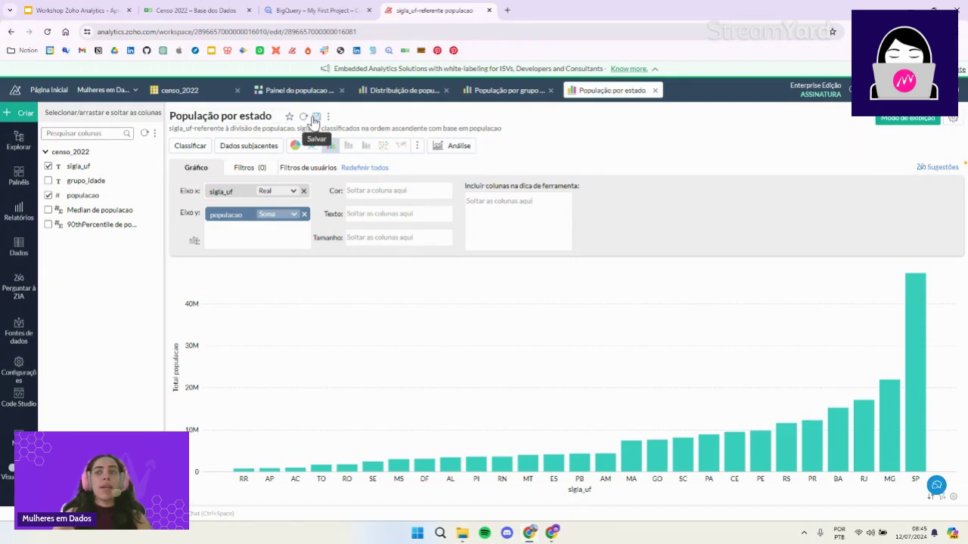
- Sort the "População por estado" chart by Y value in descending order and save it
{"action": "left_click", "coordinate": [190, 146]}
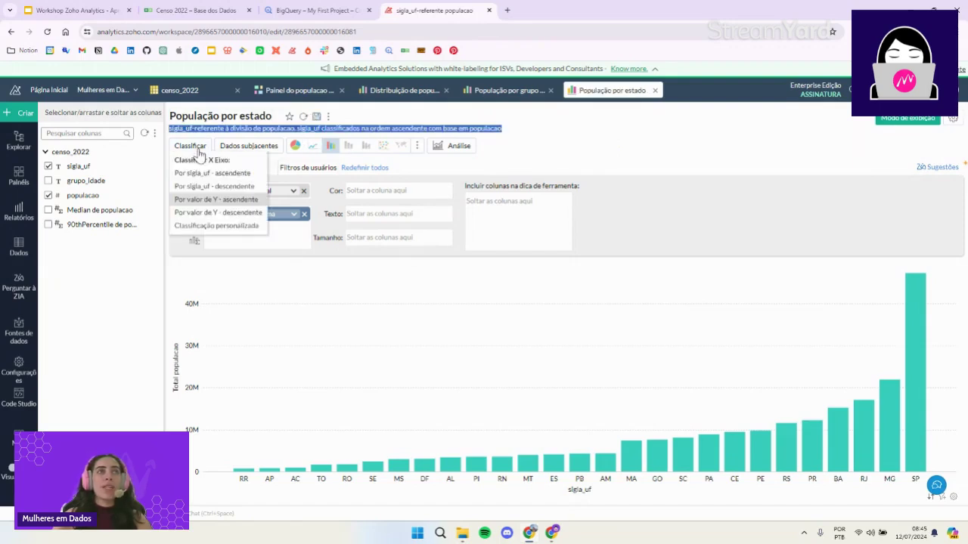
{"action": "left_click", "coordinate": [235, 213]}
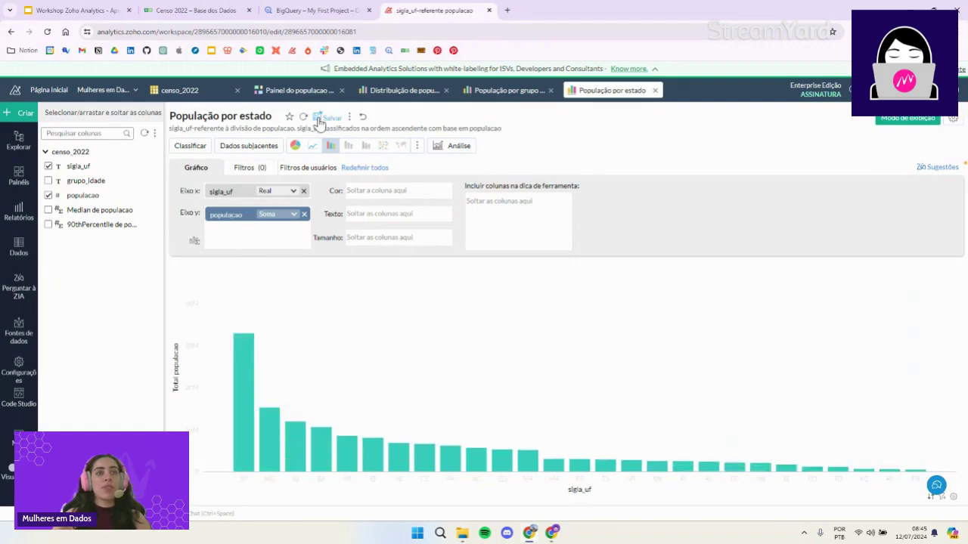
{"action": "left_click", "coordinate": [318, 120]}
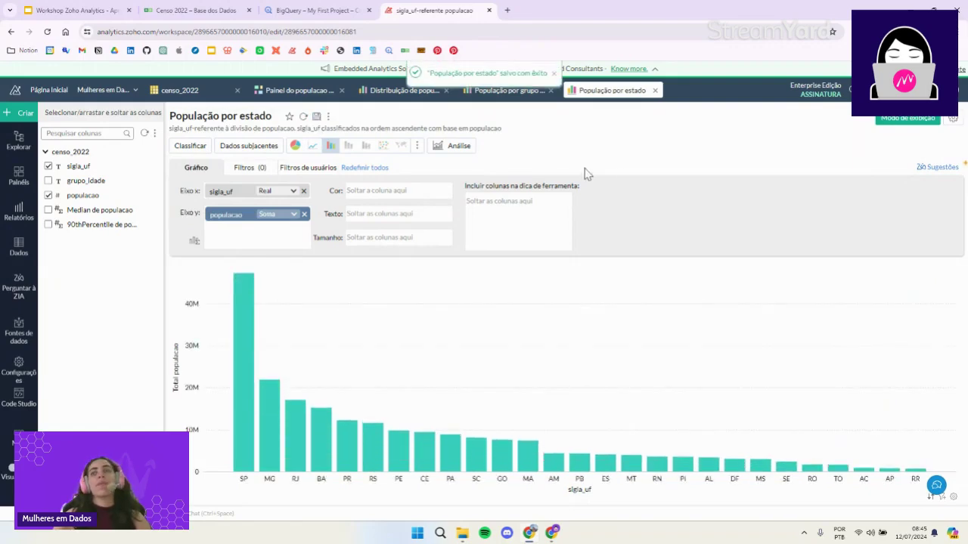
- Return to the dashboard and refresh the state population chart so it shows its new title and sorting
{"action": "left_click", "coordinate": [12, 32]}
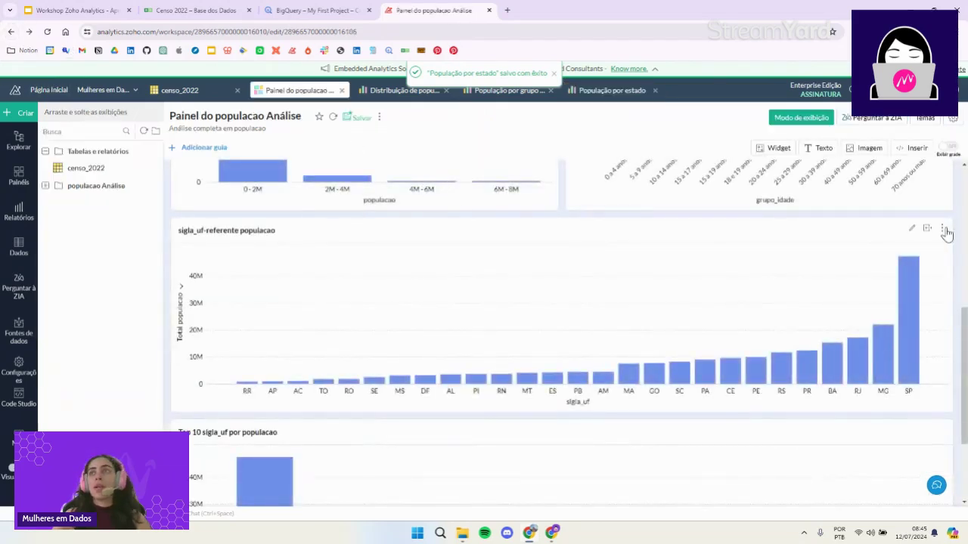
{"action": "left_click", "coordinate": [944, 231]}
{"action": "left_click", "coordinate": [921, 251]}
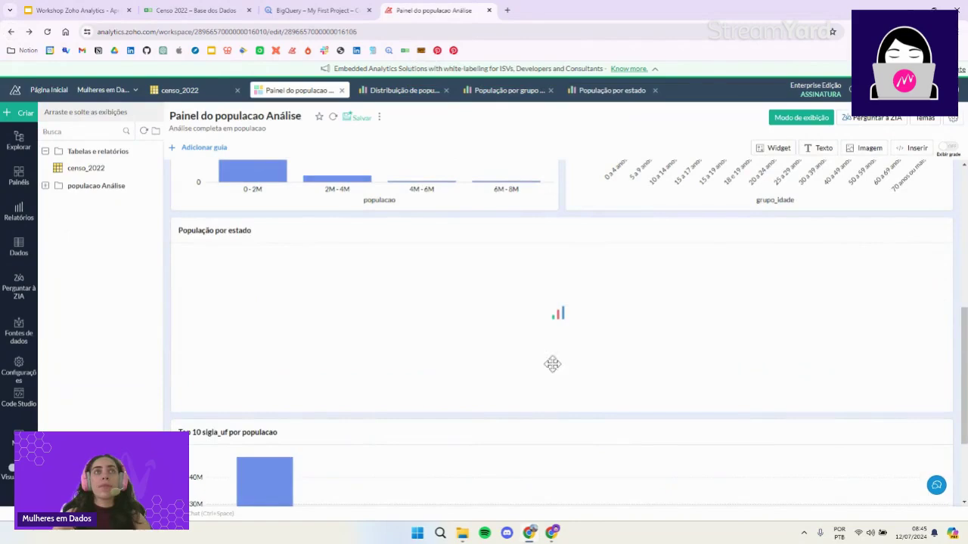
{"action": "scroll", "coordinate": [541, 346], "scroll_direction": "down", "scroll_amount": 1}
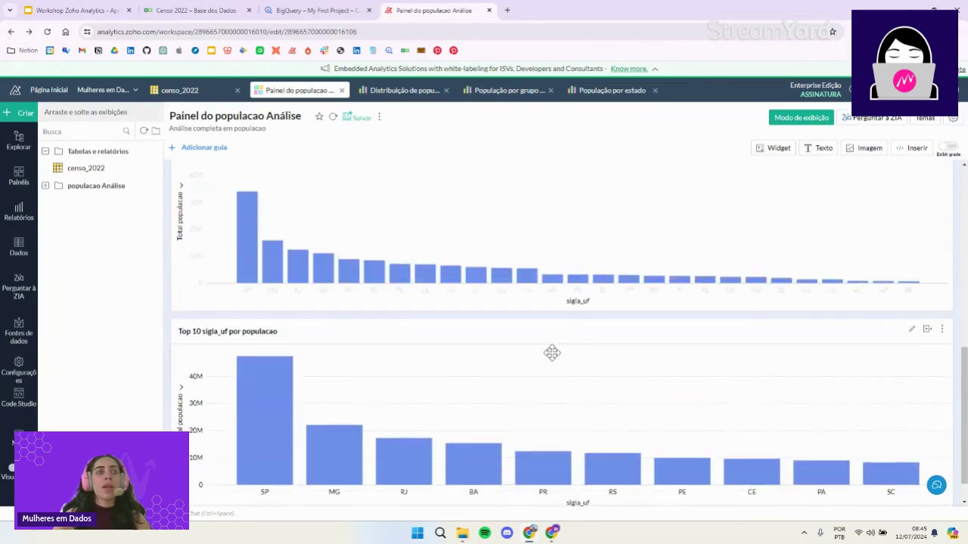
- Open the "Top 10 sigla_uf por populacao" chart for editing, rename it "Top 10 estadp por população" and save it
{"action": "left_click", "coordinate": [913, 336]}
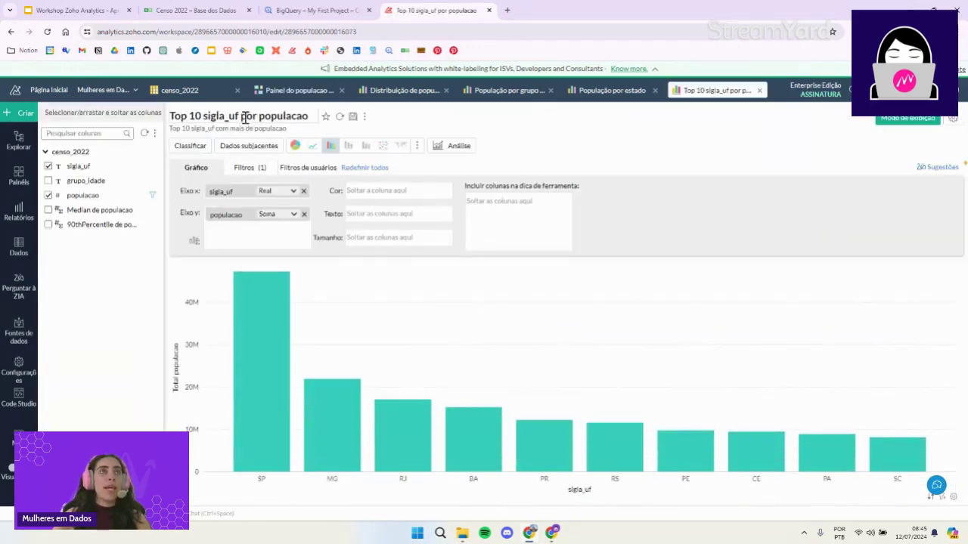
{"action": "left_click", "coordinate": [245, 117]}
{"action": "mouse_move", "coordinate": [241, 119]}
{"action": "left_mouse_down"}
{"action": "mouse_move", "coordinate": [203, 119]}
{"action": "mouse_move", "coordinate": [238, 126]}
{"action": "left_mouse_up"}
{"action": "left_click", "coordinate": [202, 119]}
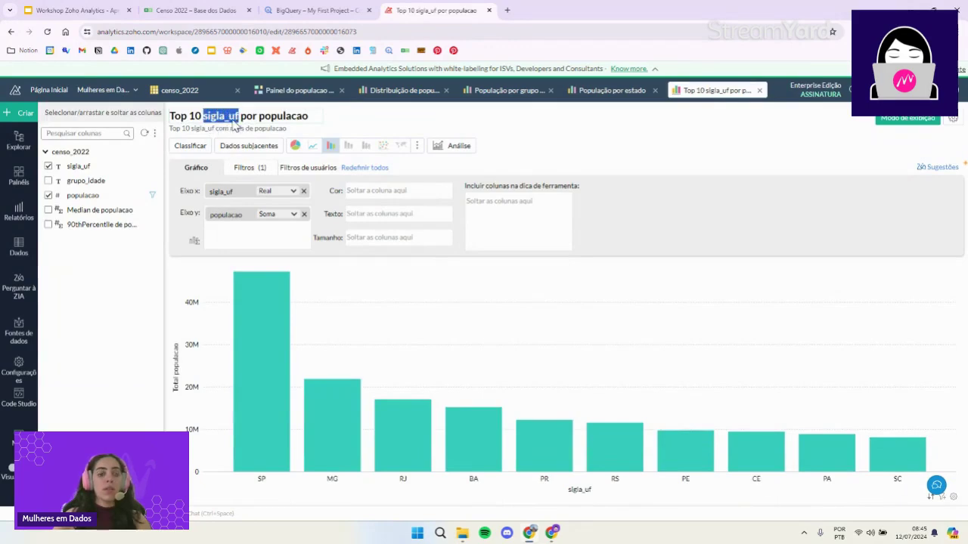
{"action": "type", "text": "estado"}
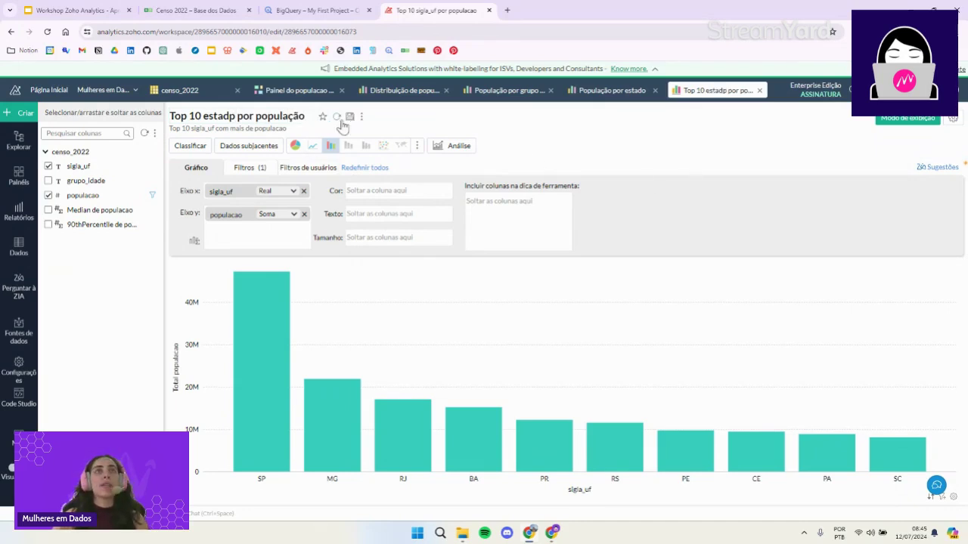
{"action": "left_click", "coordinate": [349, 116]}
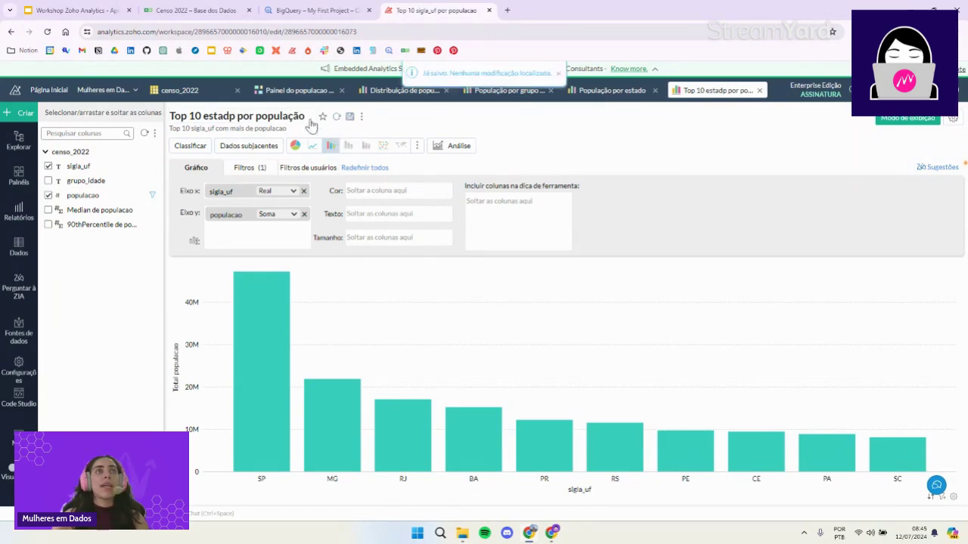
- Return to the dashboard and refresh the top 10 states chart to load its new title
{"action": "right_click", "coordinate": [10, 32]}
{"action": "left_click", "coordinate": [10, 32]}
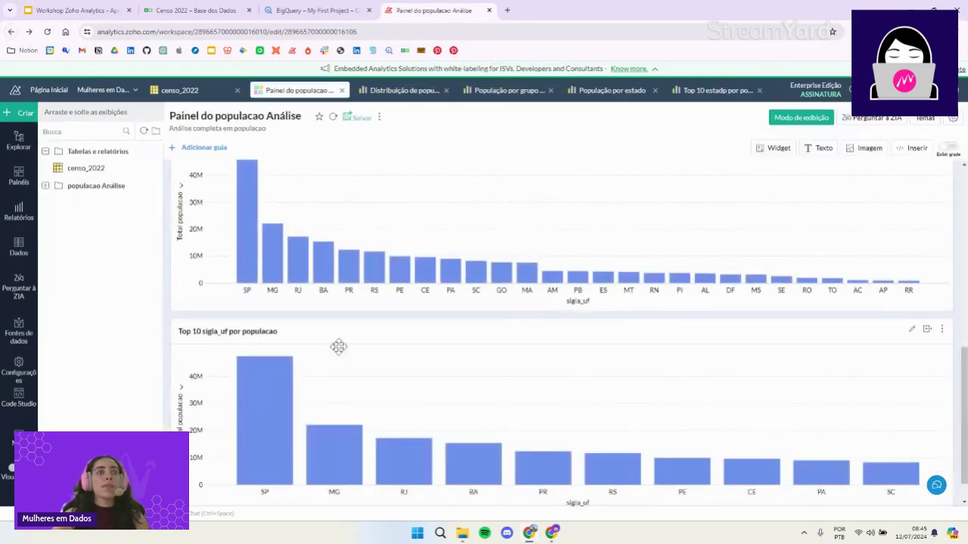
{"action": "left_click", "coordinate": [941, 330]}
{"action": "left_click", "coordinate": [924, 351]}
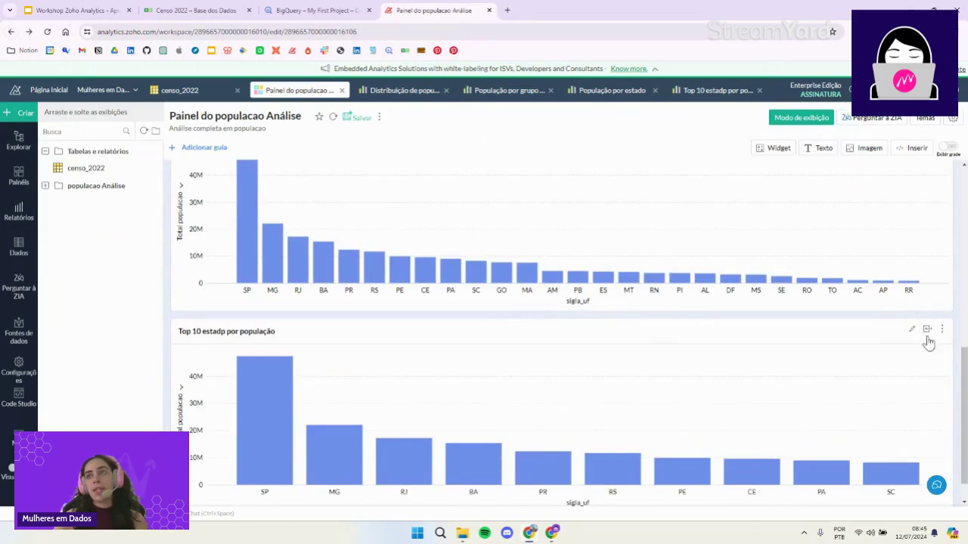
- Reopen the top 10 chart for editing, correct its title to "Top 10 estado por população" and save it
{"action": "left_click", "coordinate": [910, 332]}
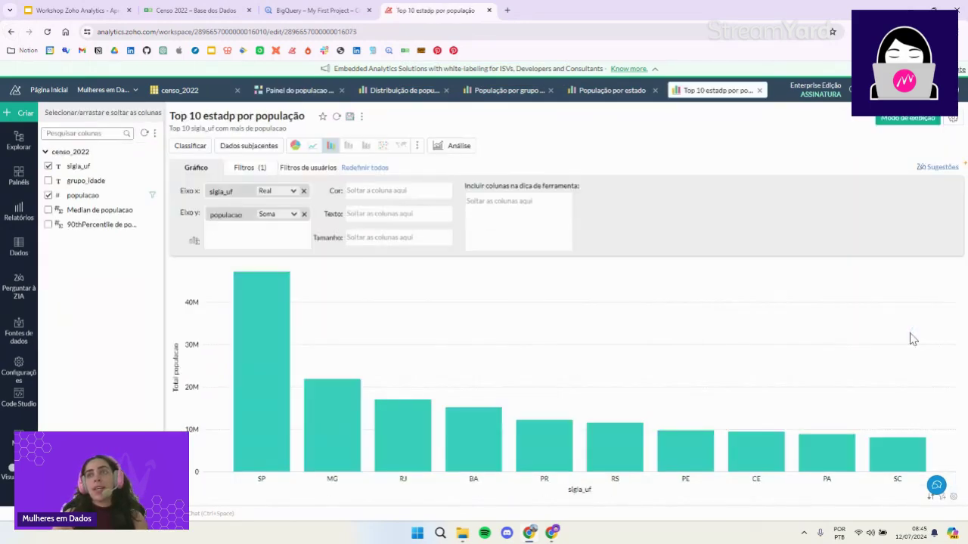
{"action": "left_click", "coordinate": [236, 117]}
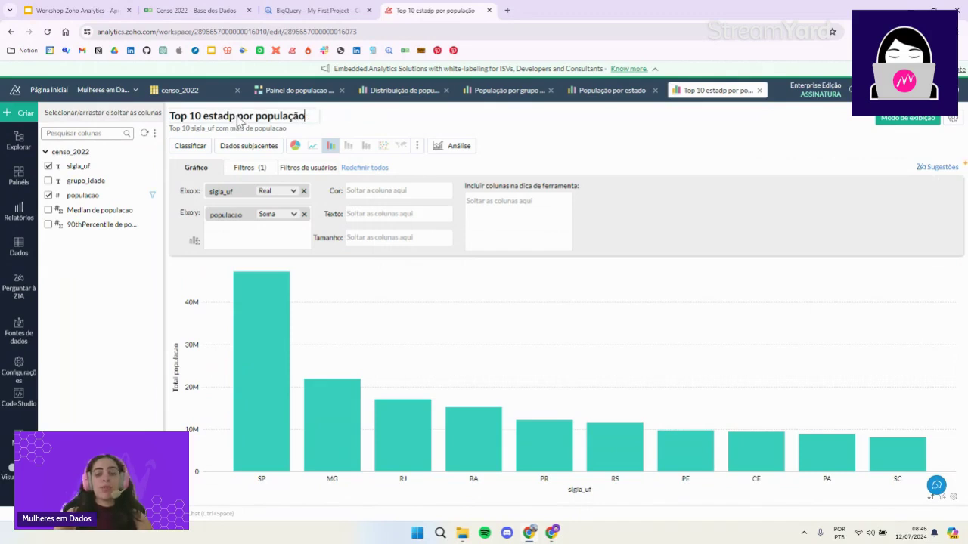
{"action": "left_click", "coordinate": [235, 122]}
{"action": "key", "text": "BackSpace"}
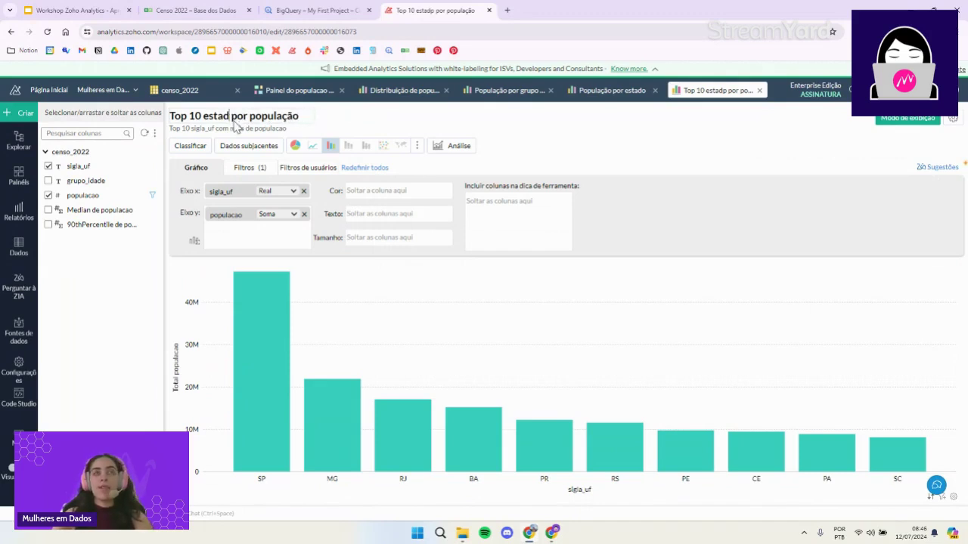
{"action": "type", "text": "o"}
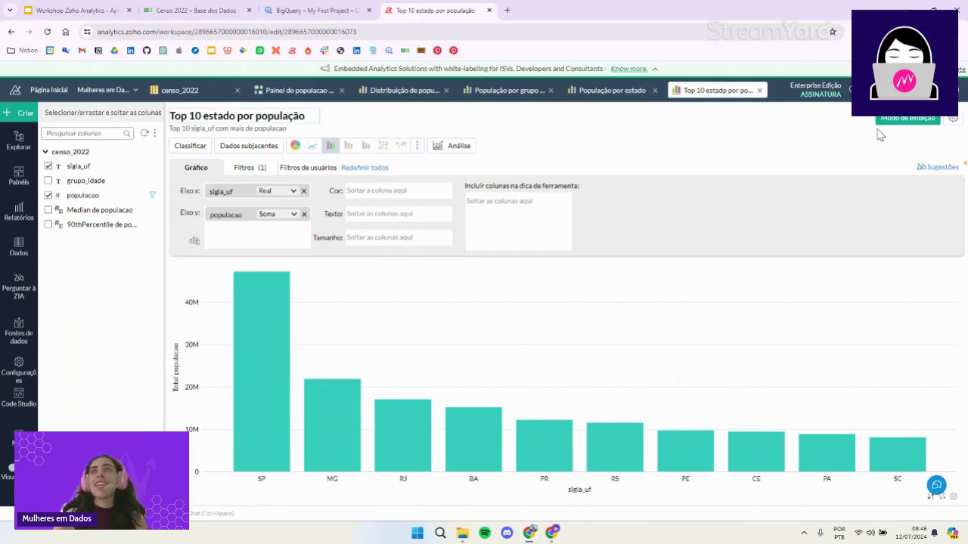
{"action": "left_click", "coordinate": [332, 123]}
{"action": "left_click", "coordinate": [350, 120]}
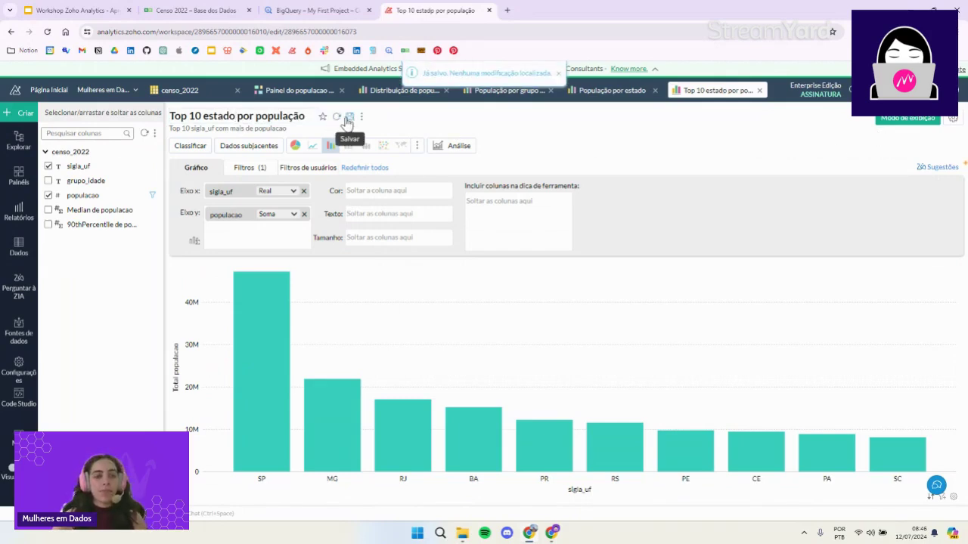
- Return to the "Painel do populacao Análise" dashboard and save it
{"action": "left_click", "coordinate": [9, 33]}
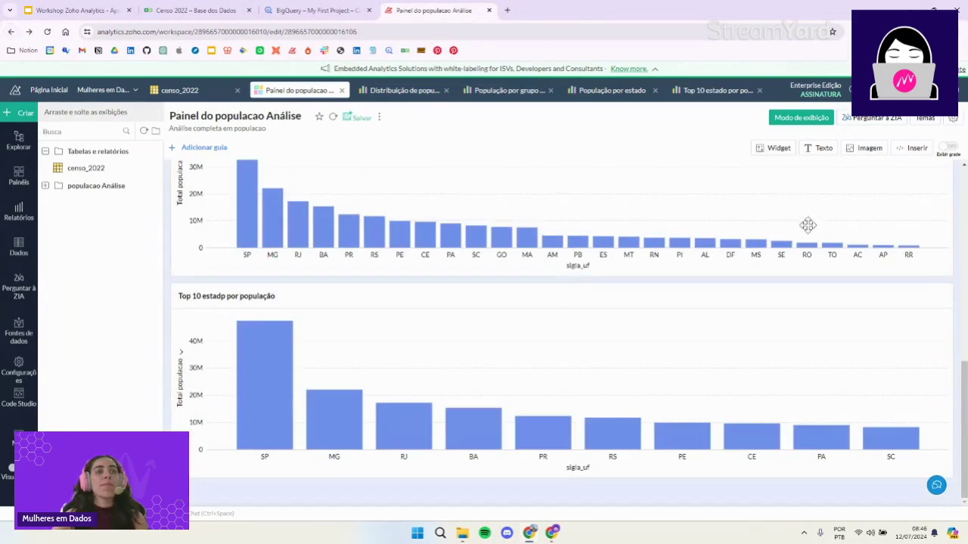
{"action": "scroll", "coordinate": [807, 225], "scroll_direction": "up", "scroll_amount": 10}
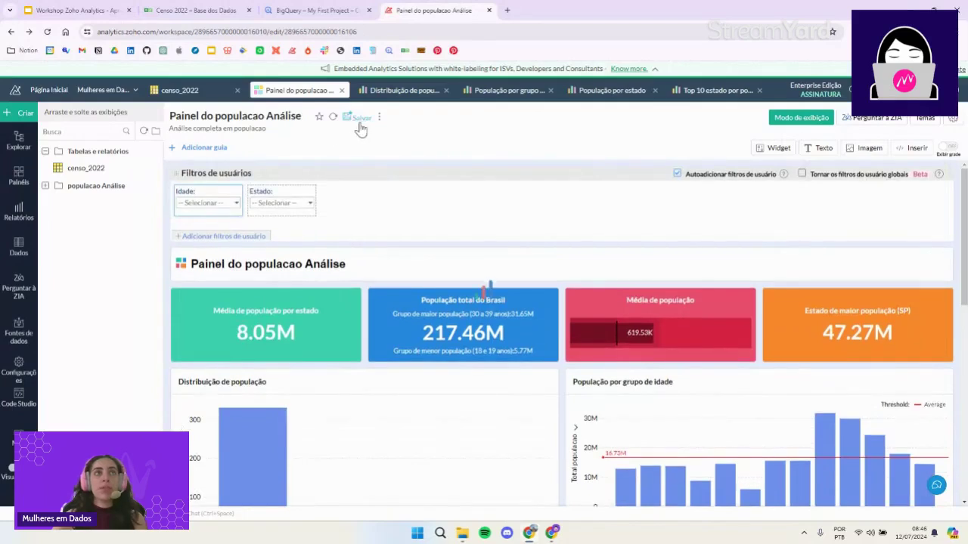
{"action": "left_click", "coordinate": [361, 119]}
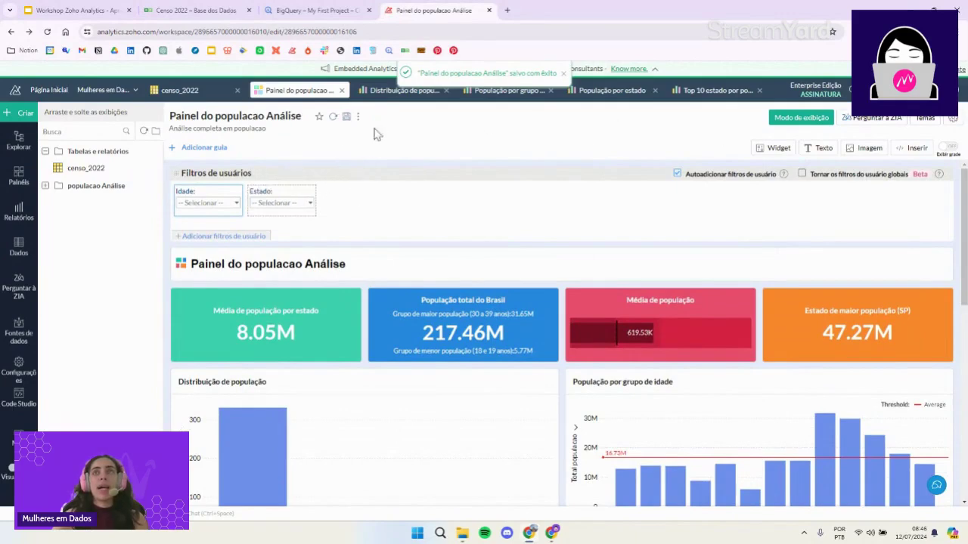
- Examine the "População por estado" chart's axis label and display options on the dashboard, closing the options without applying changes
{"action": "scroll", "coordinate": [504, 216], "scroll_direction": "down", "scroll_amount": 5}
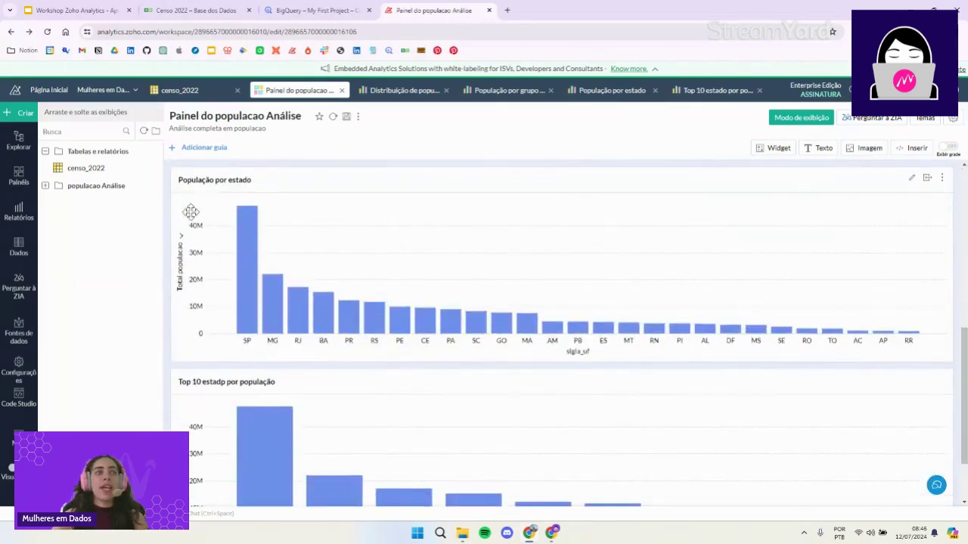
{"action": "scroll", "coordinate": [416, 249], "scroll_direction": "up", "scroll_amount": 3}
{"action": "scroll", "coordinate": [523, 253], "scroll_direction": "down", "scroll_amount": 3}
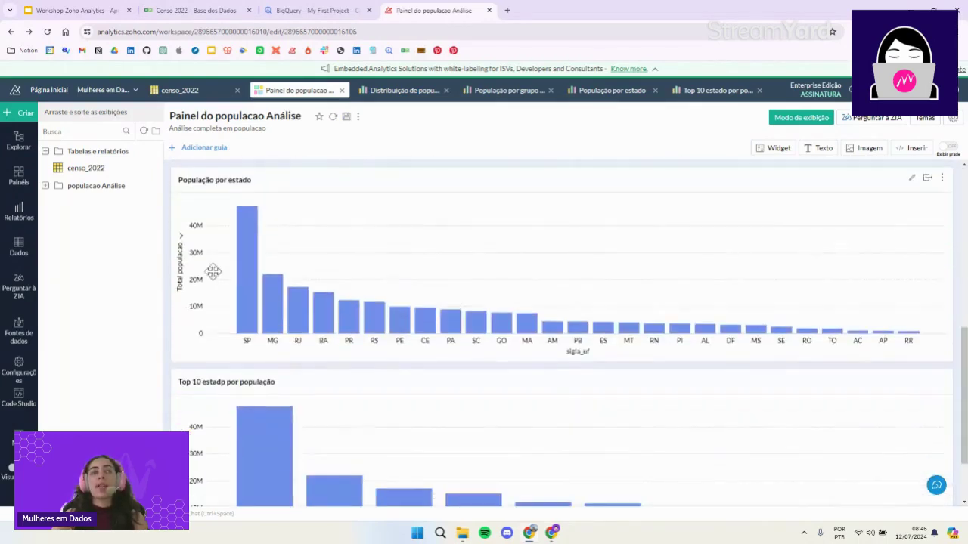
{"action": "left_click", "coordinate": [179, 265]}
{"action": "left_click", "coordinate": [179, 264]}
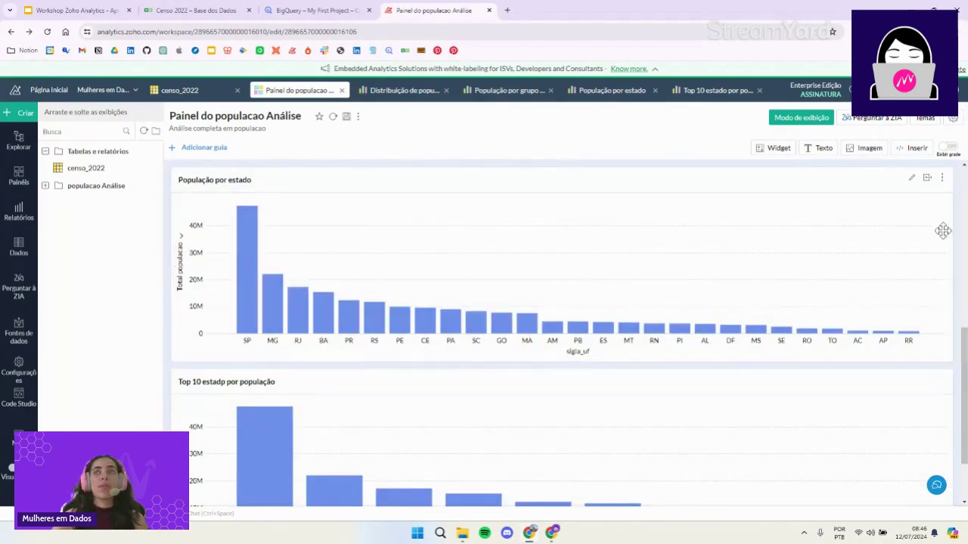
{"action": "mouse_move", "coordinate": [810, 178]}
{"action": "left_mouse_down"}
{"action": "mouse_move", "coordinate": [808, 209]}
{"action": "mouse_move", "coordinate": [811, 180]}
{"action": "left_mouse_up"}
{"action": "scroll", "coordinate": [562, 334], "scroll_direction": "up", "scroll_amount": 1}
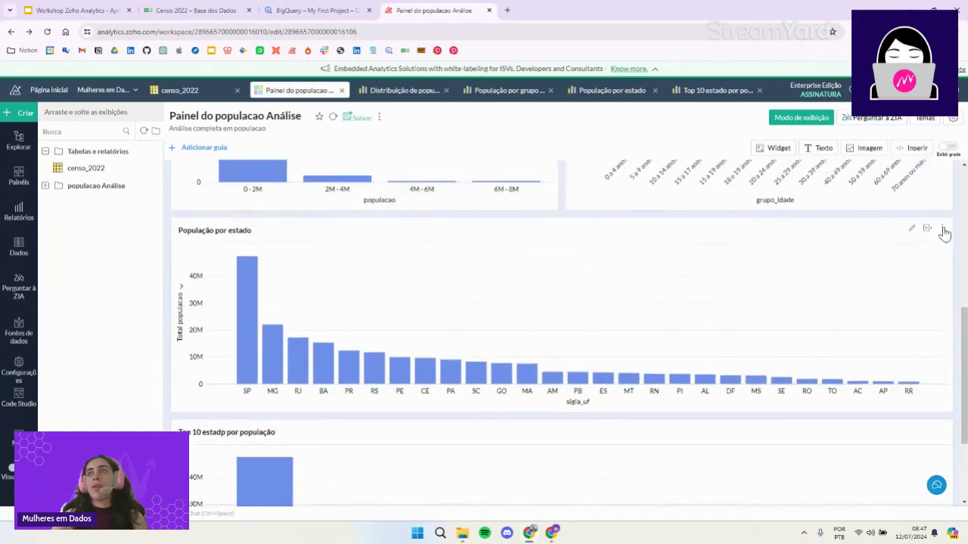
{"action": "left_click", "coordinate": [941, 228]}
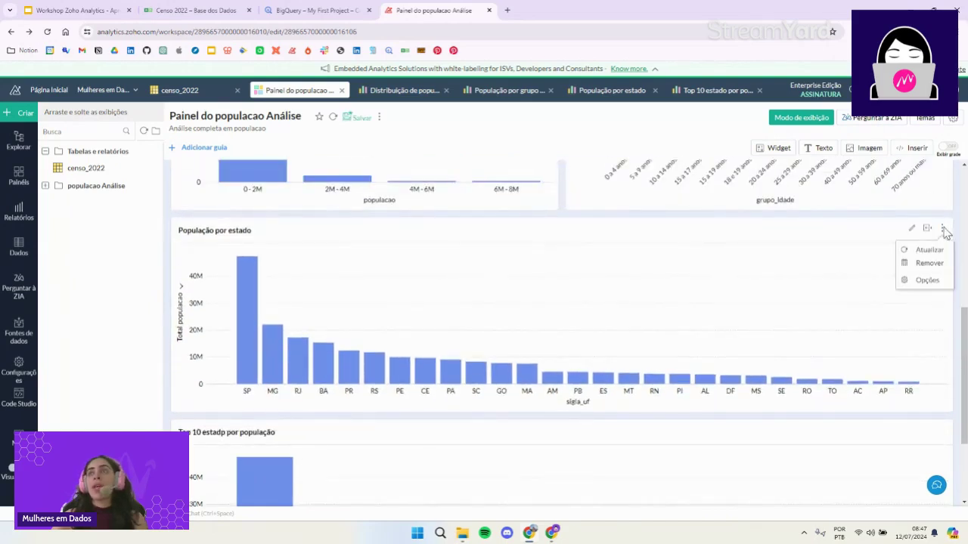
{"action": "left_click", "coordinate": [928, 279]}
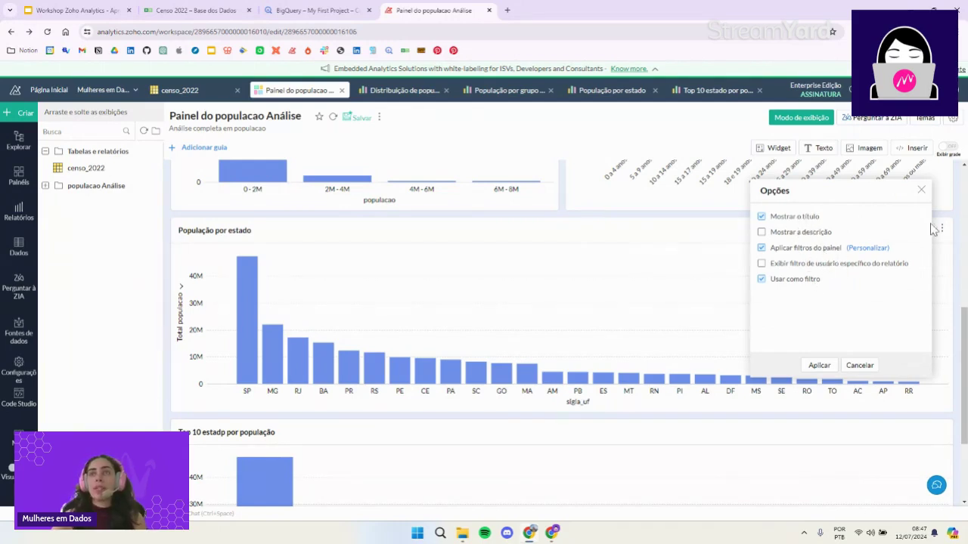
{"action": "left_click", "coordinate": [922, 191]}
- Switch the dashboard to view mode and look through its filters, KPI widgets and charts
{"action": "scroll", "coordinate": [698, 286], "scroll_direction": "up", "scroll_amount": 5}
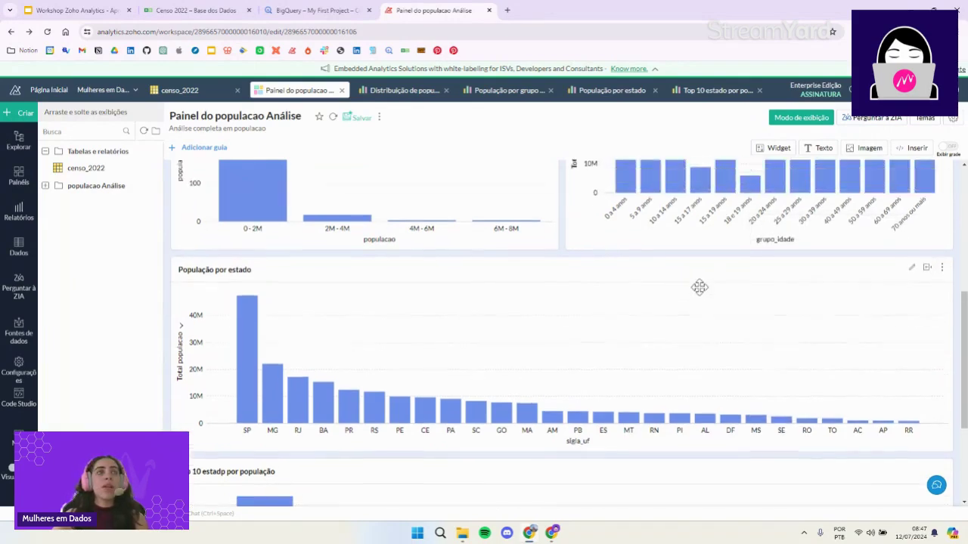
{"action": "scroll", "coordinate": [713, 283], "scroll_direction": "up", "scroll_amount": 1}
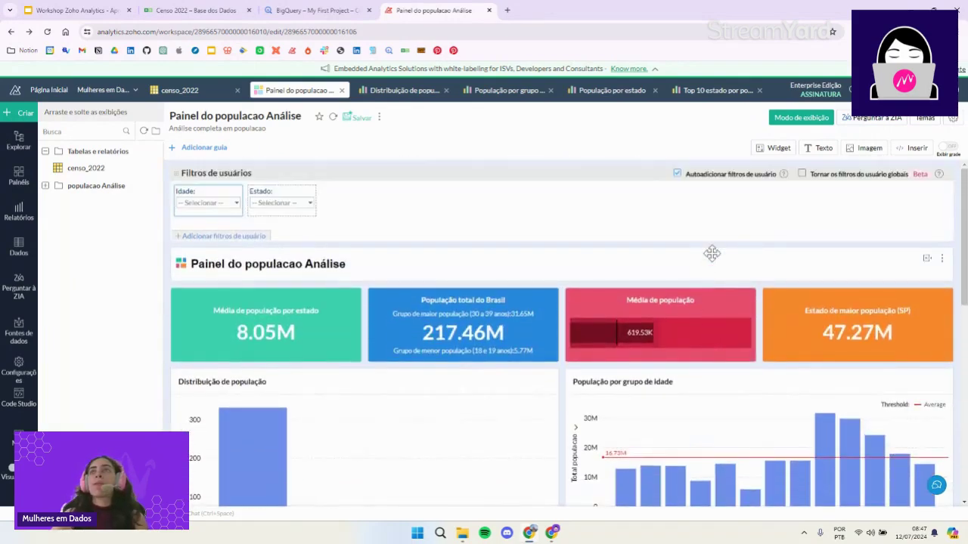
{"action": "scroll", "coordinate": [658, 234], "scroll_direction": "down", "scroll_amount": 10}
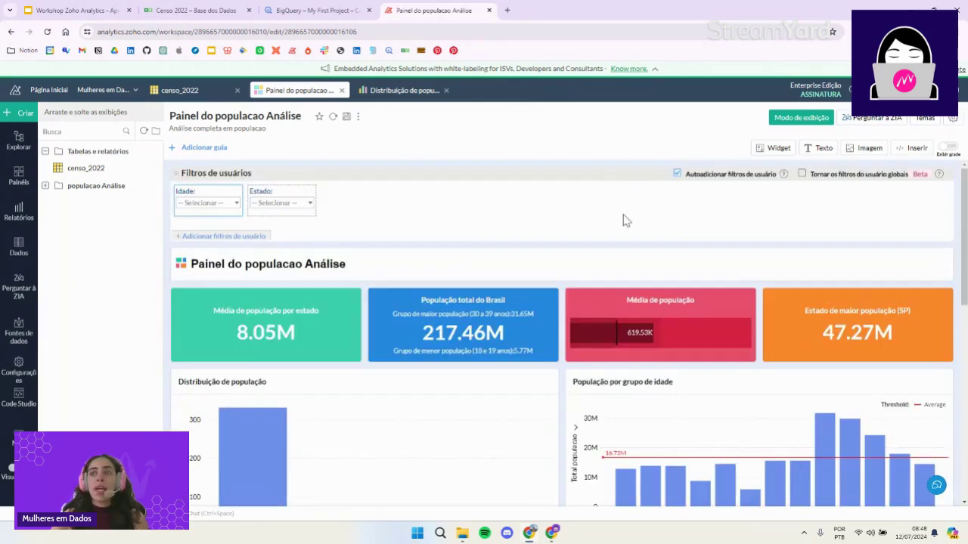
{"action": "left_click", "coordinate": [816, 125]}
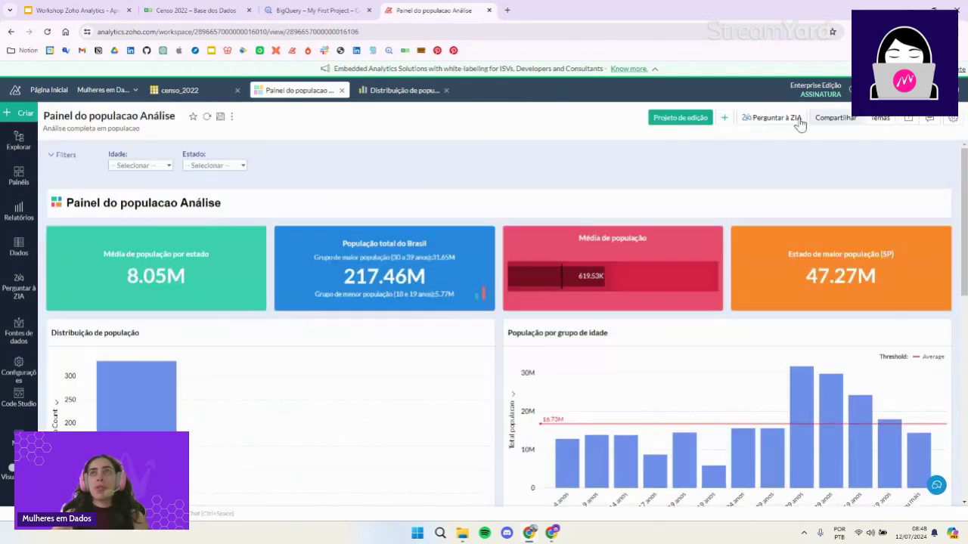
{"action": "scroll", "coordinate": [646, 268], "scroll_direction": "down", "scroll_amount": 3}
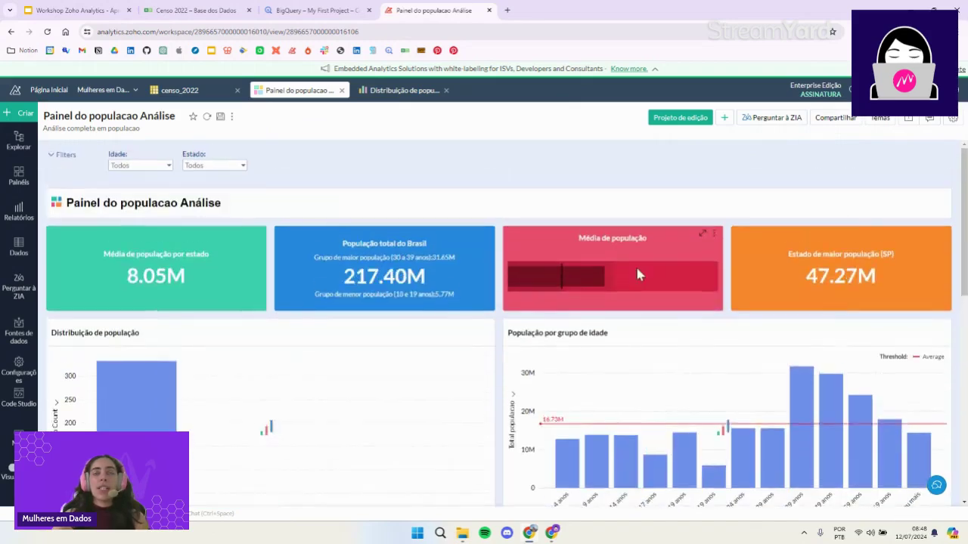
{"action": "scroll", "coordinate": [668, 386], "scroll_direction": "down", "scroll_amount": 3}
{"action": "scroll", "coordinate": [673, 384], "scroll_direction": "down", "scroll_amount": 1}
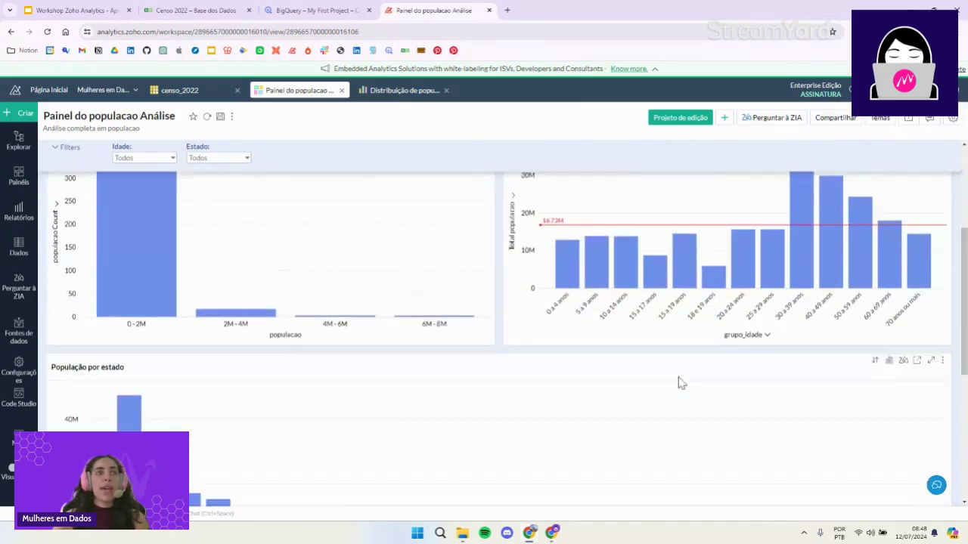
{"action": "scroll", "coordinate": [371, 313], "scroll_direction": "down", "scroll_amount": 5}
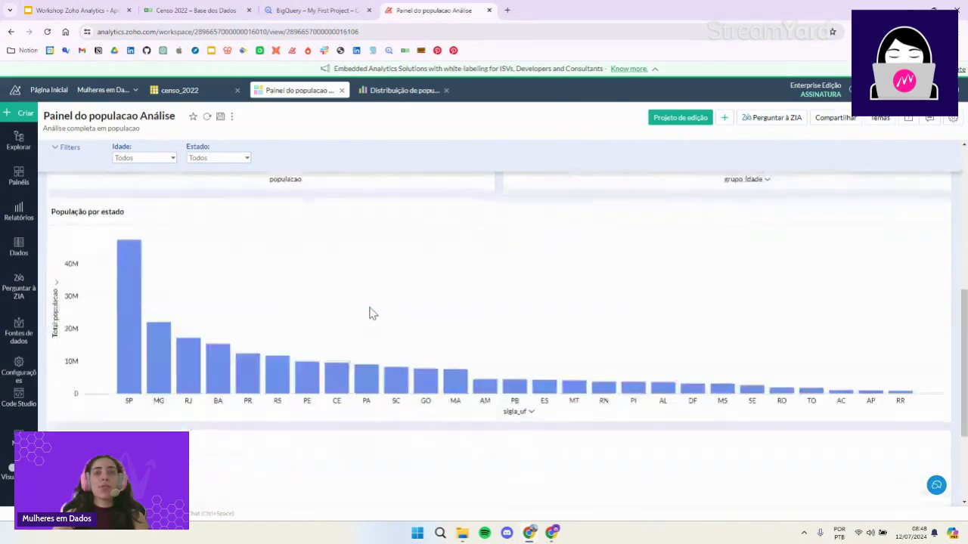
- Look at the cluster analysis and Zia suggestions available for the "Distribuição de população" chart and close both without applying anything
{"action": "left_click", "coordinate": [405, 90]}
{"action": "left_click", "coordinate": [454, 145]}
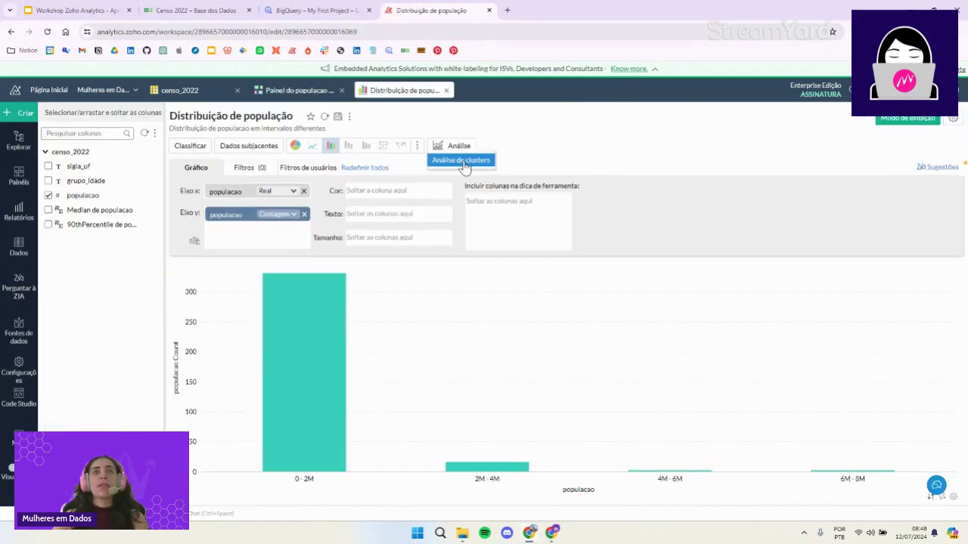
{"action": "left_click", "coordinate": [463, 161]}
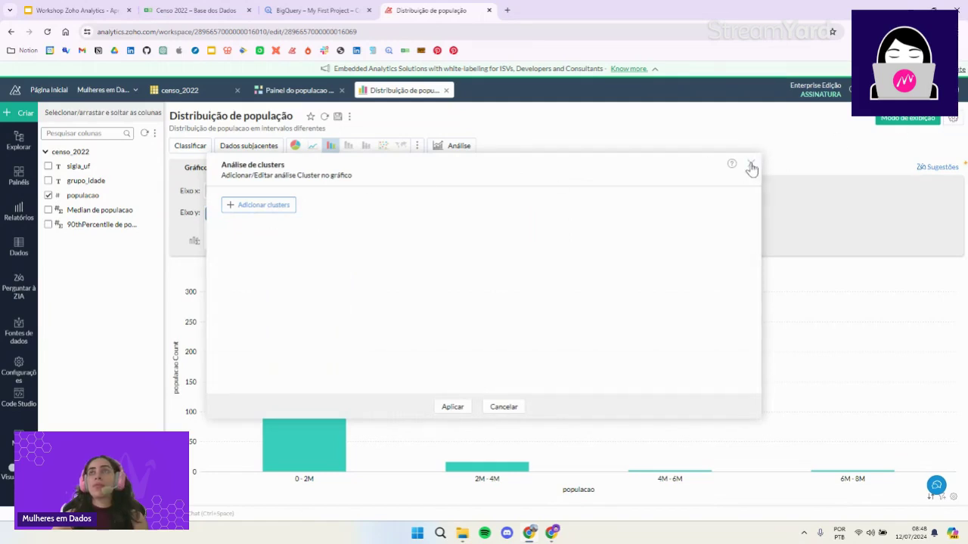
{"action": "left_click", "coordinate": [750, 163]}
{"action": "left_click", "coordinate": [929, 168]}
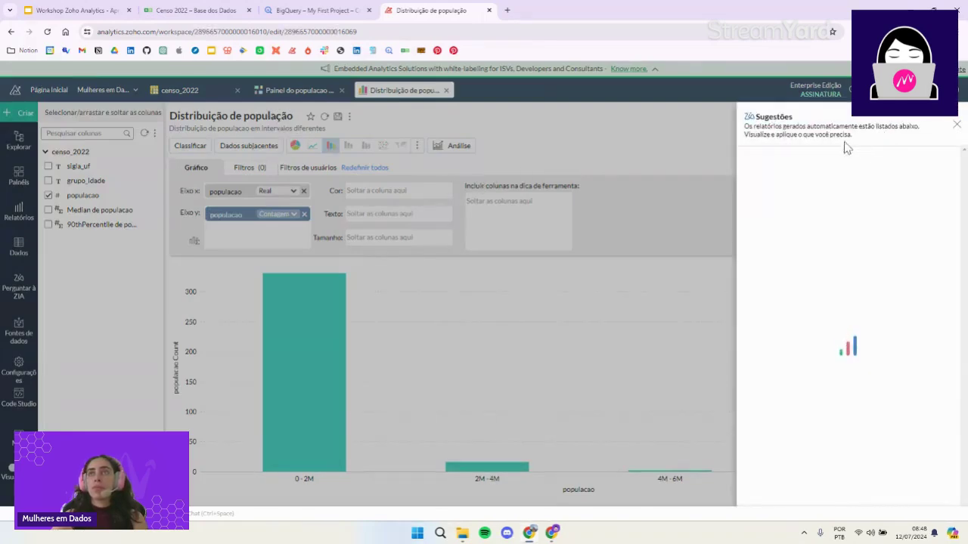
{"action": "left_click", "coordinate": [956, 124]}
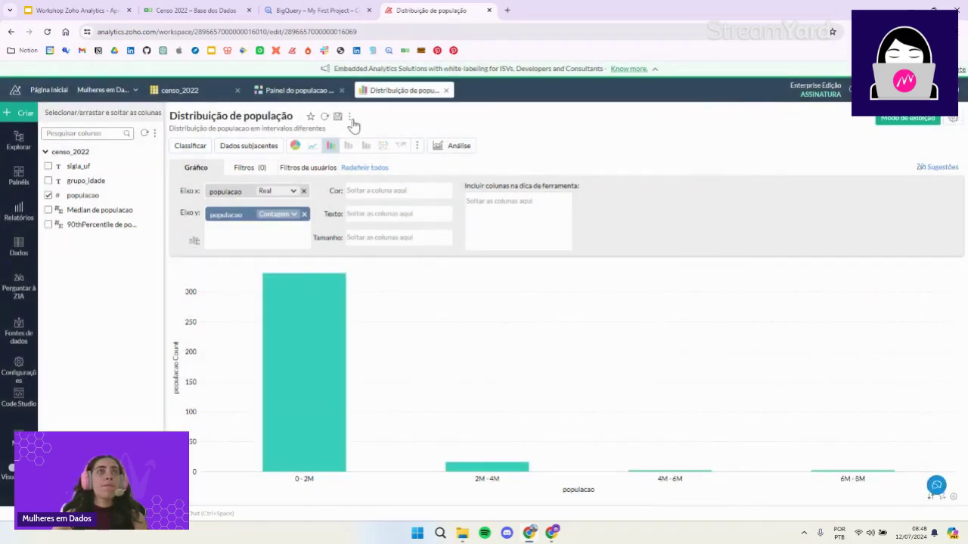
- Reopen the population dashboard in view mode and briefly look at the Ask Zia assistant before closing it
{"action": "left_click", "coordinate": [19, 178]}
{"action": "left_click", "coordinate": [109, 159]}
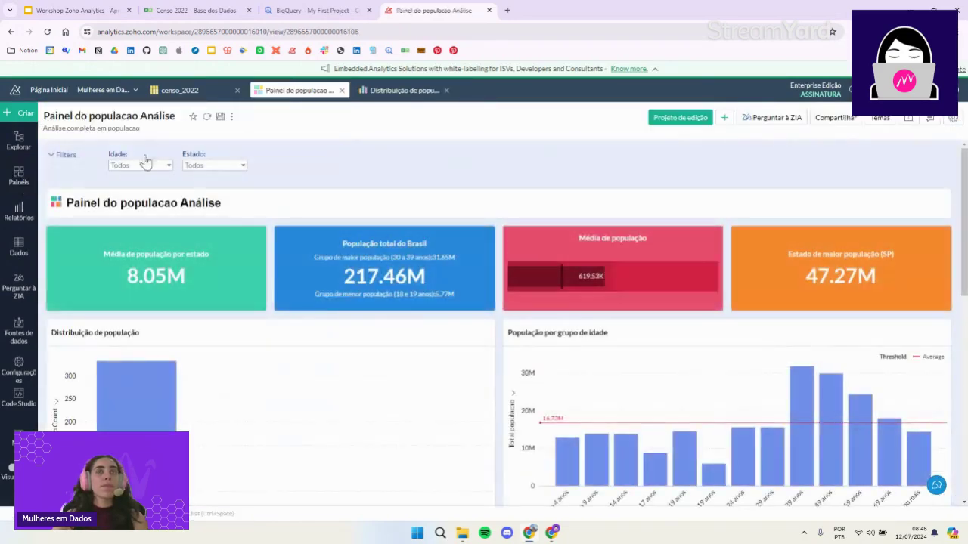
{"action": "left_click", "coordinate": [723, 120]}
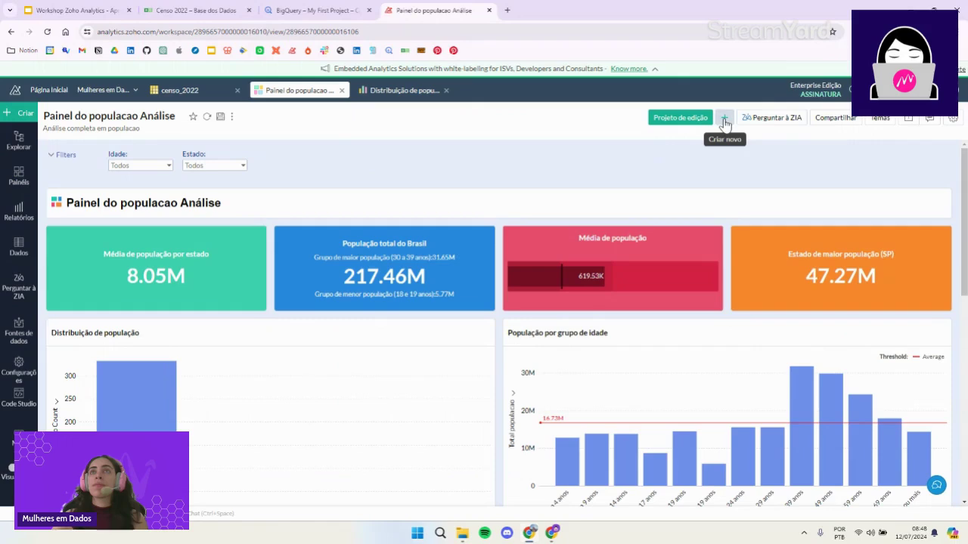
{"action": "left_click", "coordinate": [774, 119]}
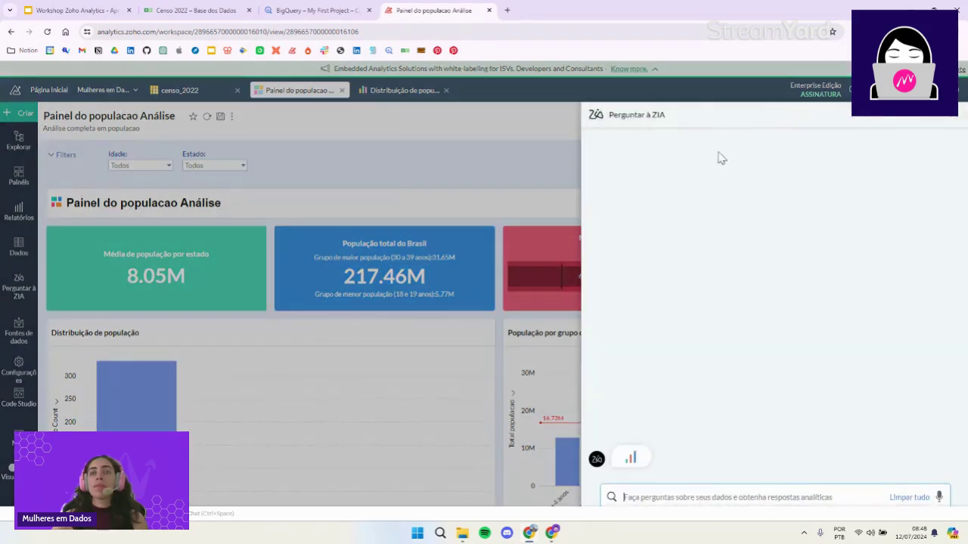
{"action": "left_click", "coordinate": [953, 121]}
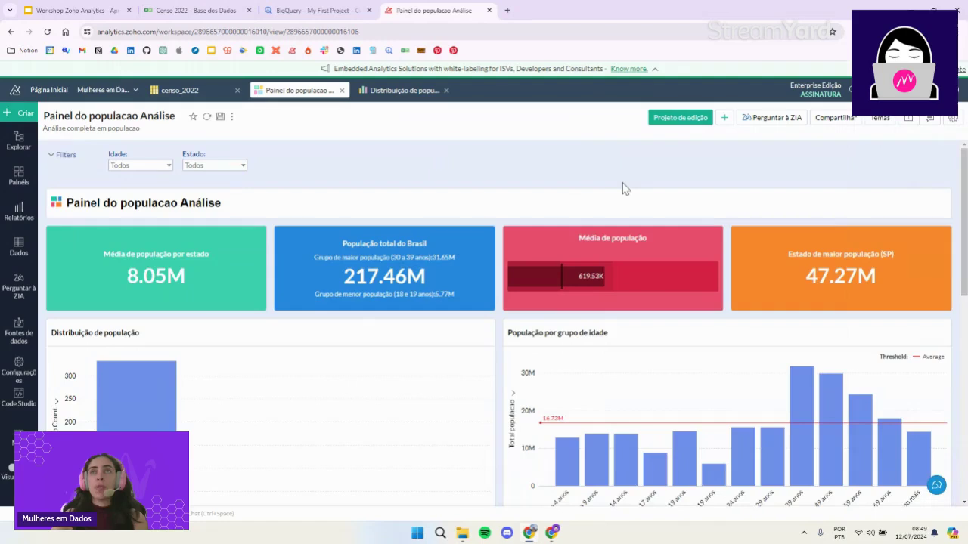
- Examine the dashboard's KPI widgets and its distribution, age group, state and top 10 charts, including the "30 a 39 anos" and "18 e 19 anos" bars
{"action": "scroll", "coordinate": [622, 183], "scroll_direction": "down", "scroll_amount": 1}
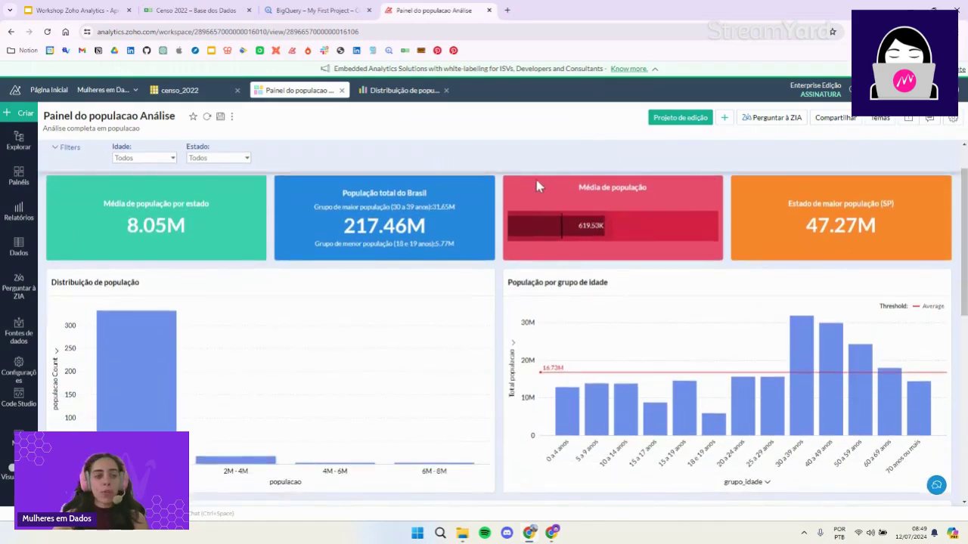
{"action": "scroll", "coordinate": [636, 215], "scroll_direction": "up", "scroll_amount": 1}
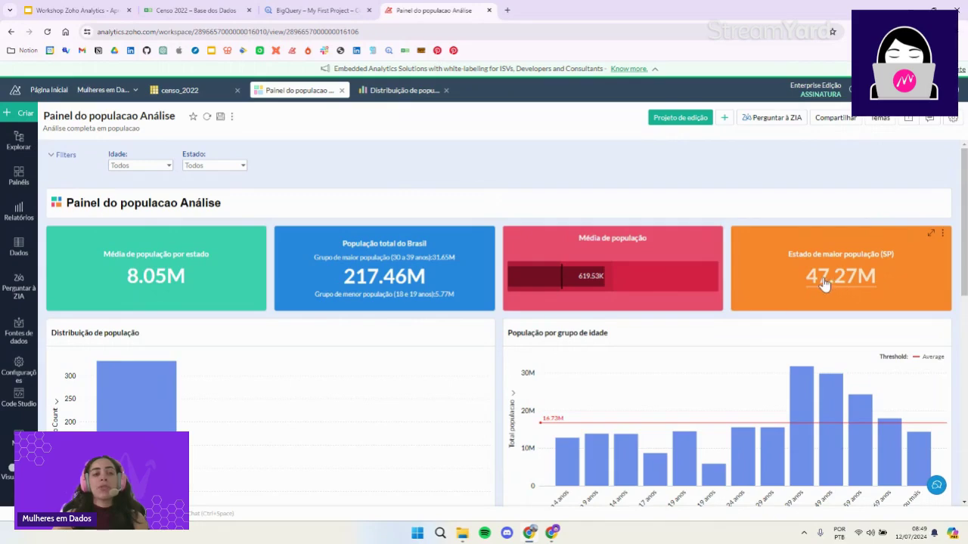
{"action": "scroll", "coordinate": [666, 258], "scroll_direction": "down", "scroll_amount": 10}
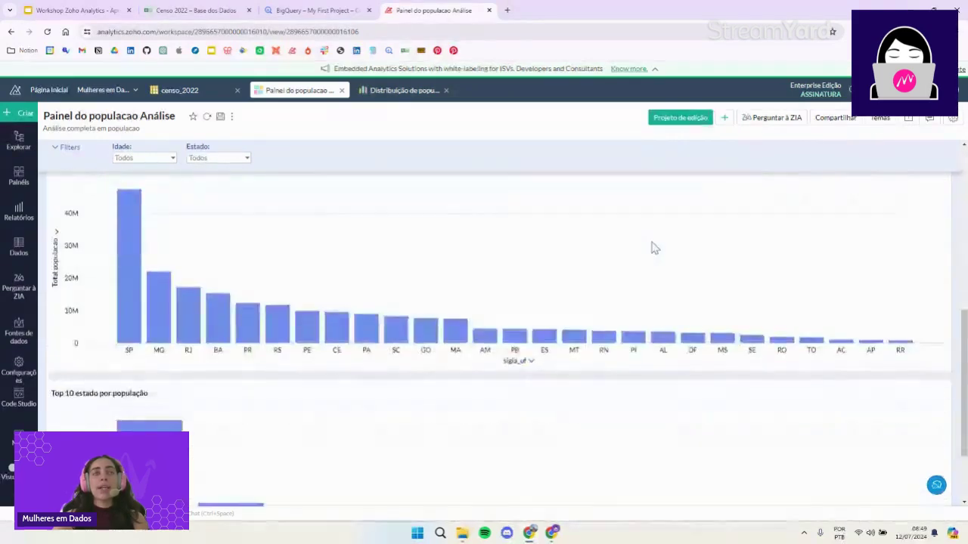
{"action": "scroll", "coordinate": [652, 250], "scroll_direction": "up", "scroll_amount": 2}
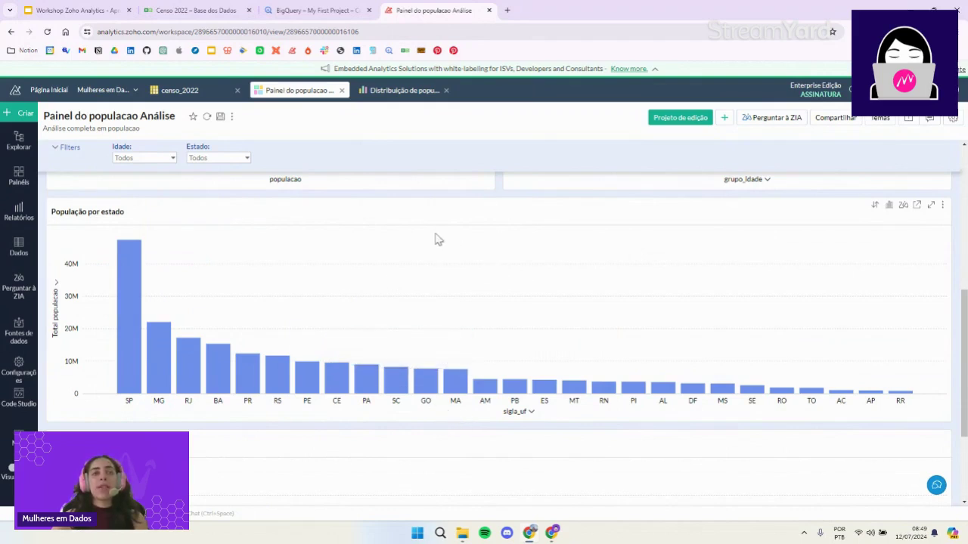
{"action": "scroll", "coordinate": [484, 274], "scroll_direction": "up", "scroll_amount": 7}
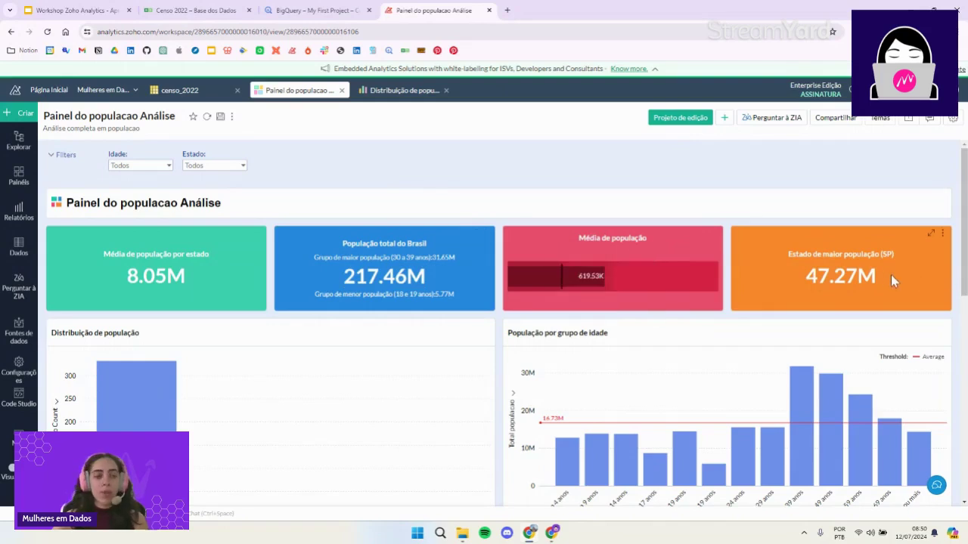
{"action": "scroll", "coordinate": [774, 255], "scroll_direction": "down", "scroll_amount": 3}
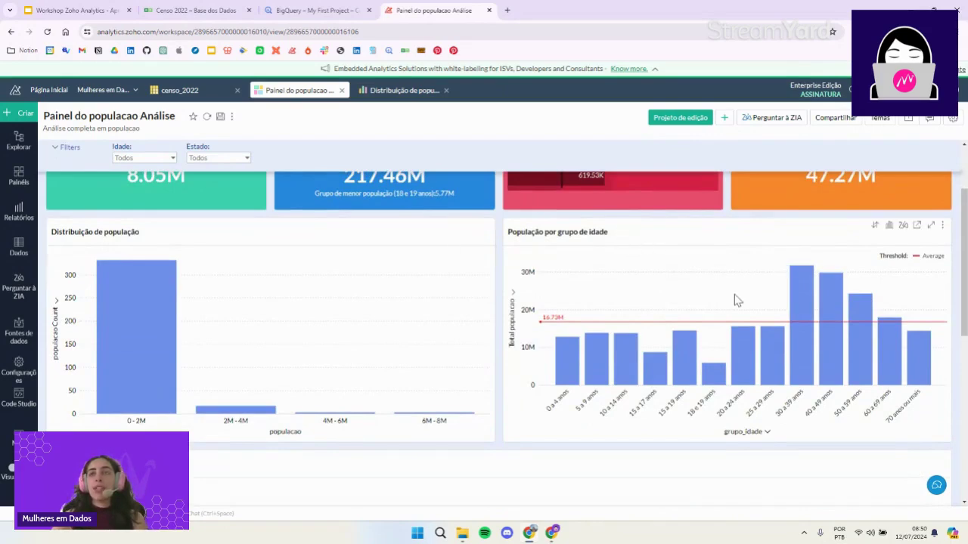
{"action": "mouse_move", "coordinate": [793, 317]}
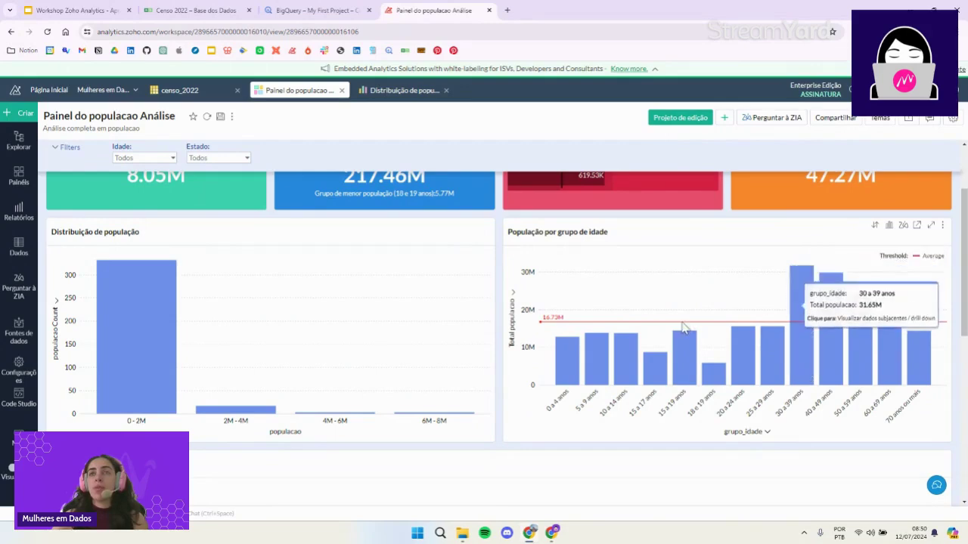
{"action": "mouse_move", "coordinate": [714, 378]}
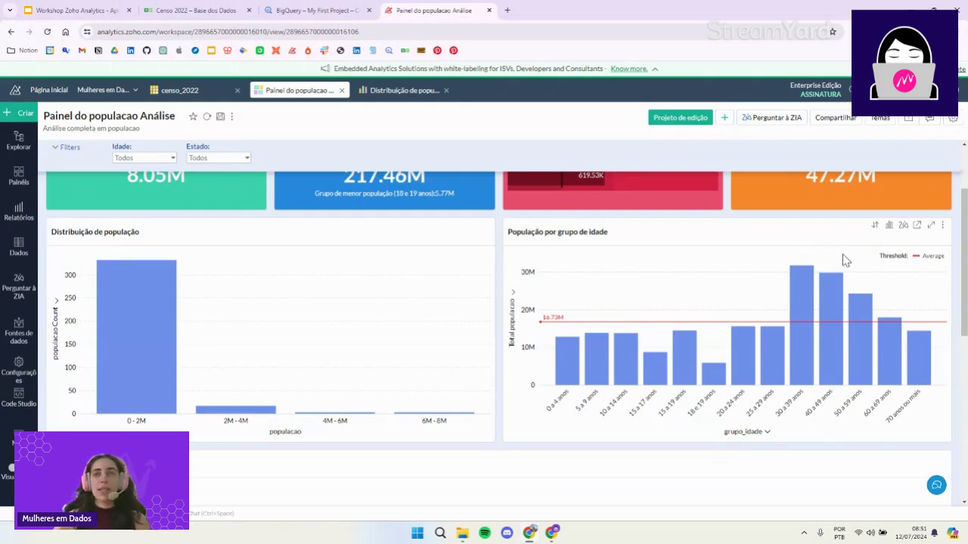
{"action": "scroll", "coordinate": [786, 261], "scroll_direction": "down", "scroll_amount": 1}
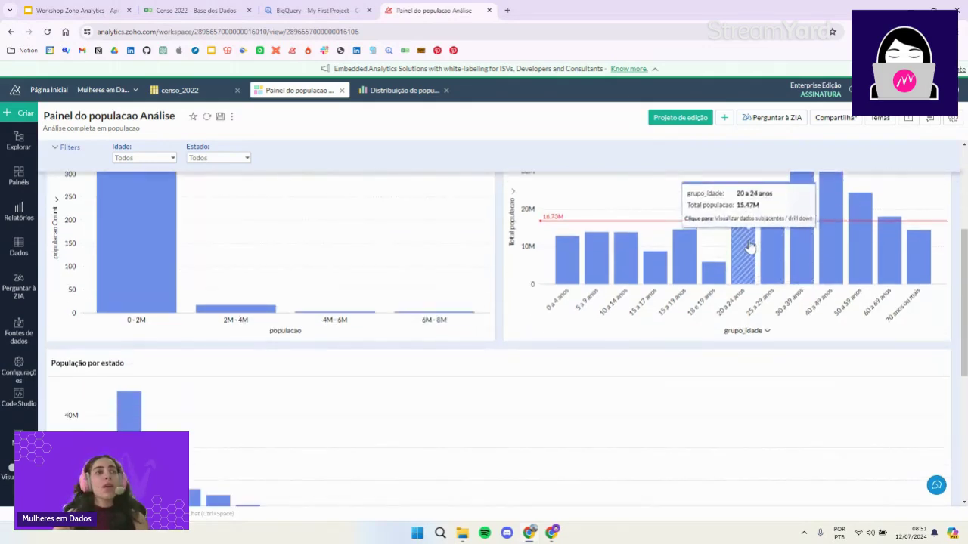
{"action": "scroll", "coordinate": [756, 249], "scroll_direction": "down", "scroll_amount": 3}
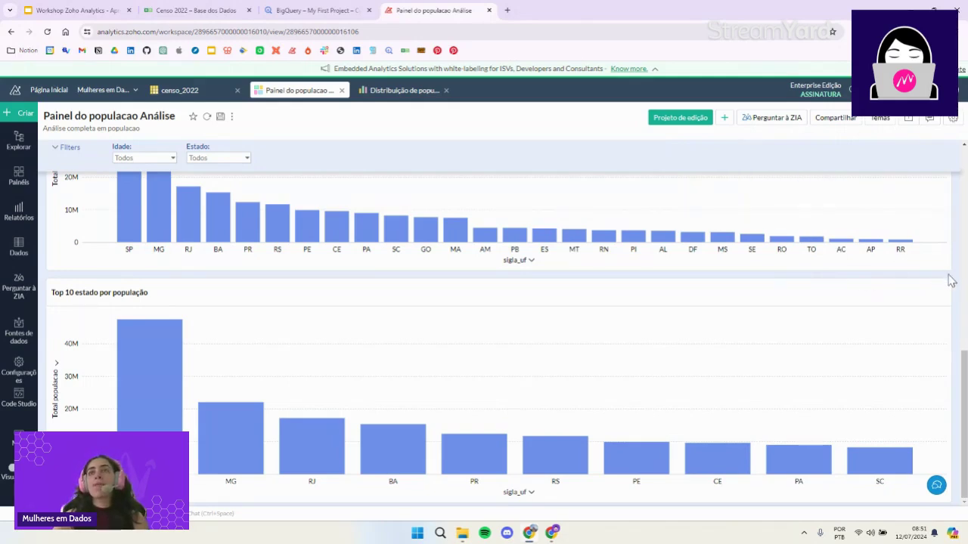
{"action": "scroll", "coordinate": [958, 284], "scroll_direction": "up", "scroll_amount": 3}
{"action": "scroll", "coordinate": [961, 286], "scroll_direction": "up", "scroll_amount": 3}
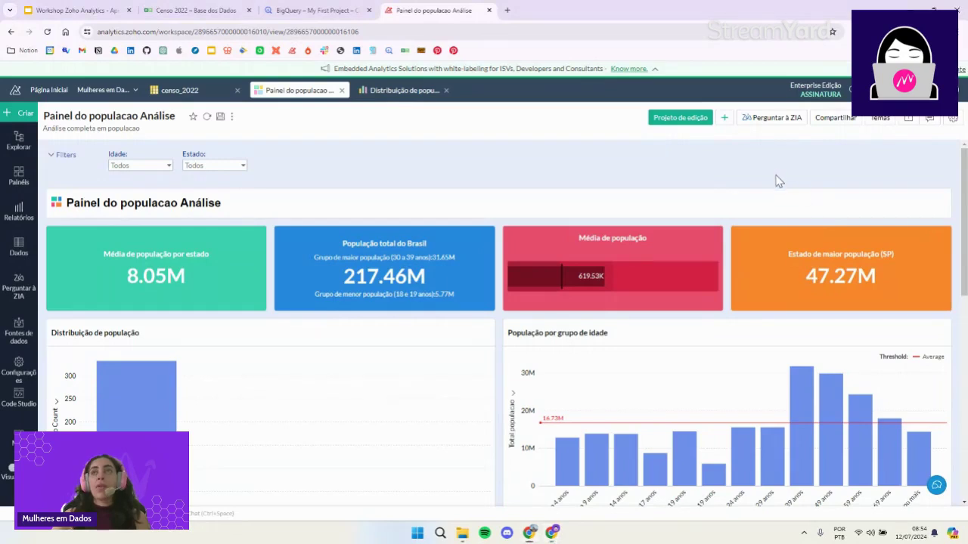
- Create a slideshow named "Apresentação Censo 2022" containing the "Painel do populacao Análise" dashboard and close its URL details
{"action": "left_click", "coordinate": [836, 125]}
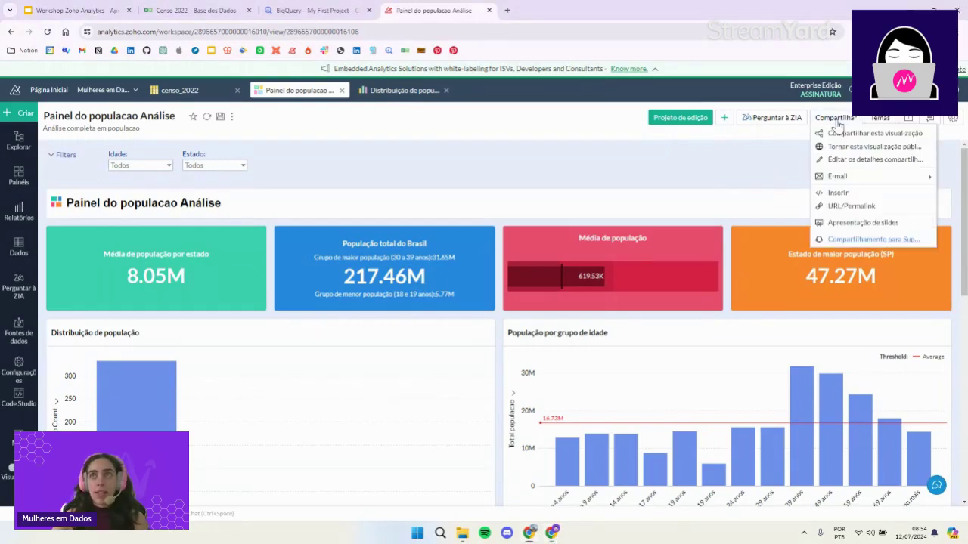
{"action": "left_click", "coordinate": [890, 227]}
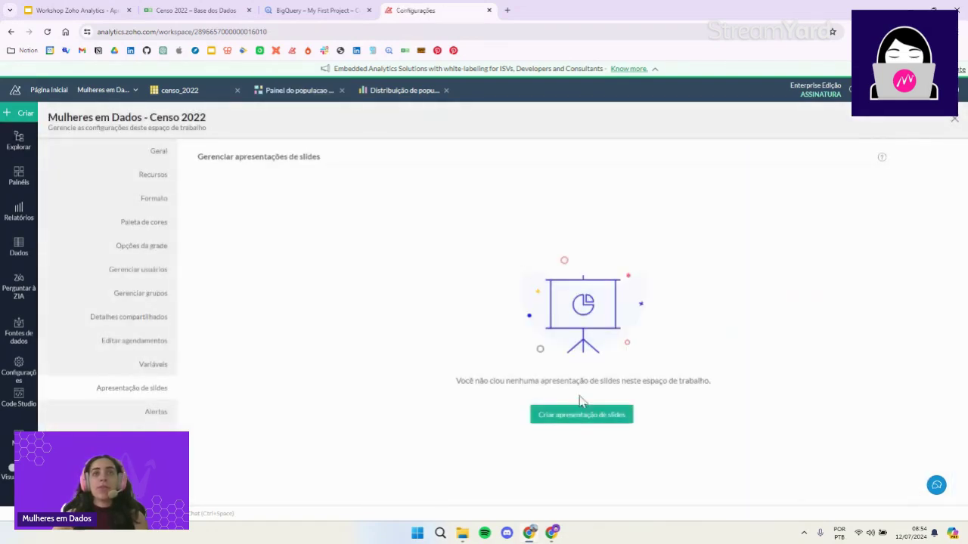
{"action": "left_click", "coordinate": [580, 415]}
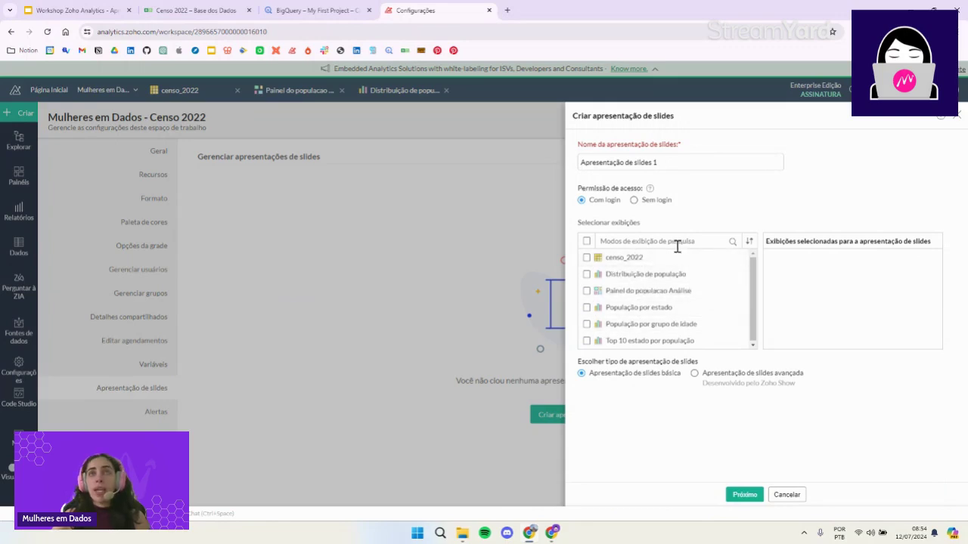
{"action": "left_click_drag", "start_coordinate": [670, 162], "coordinate": [579, 168]}
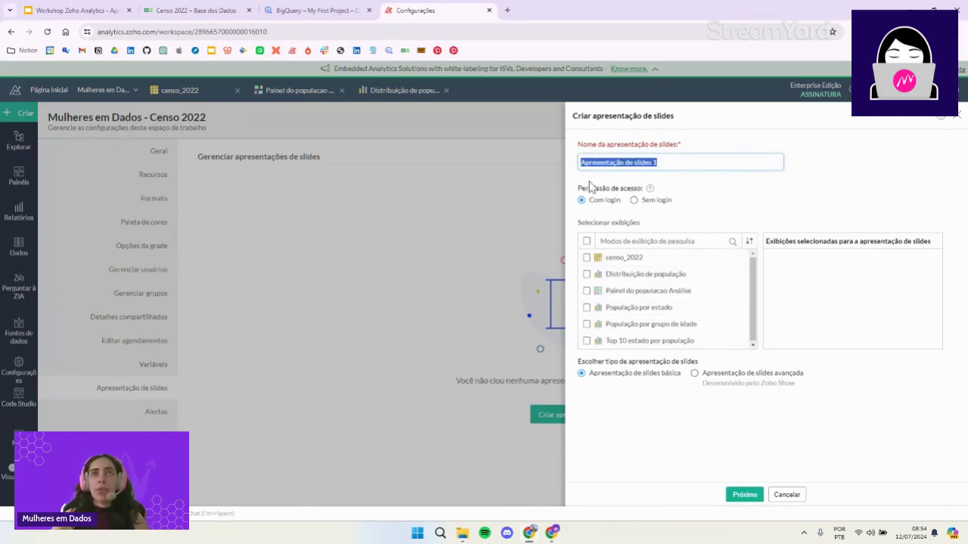
{"action": "type", "text": "Apr"}
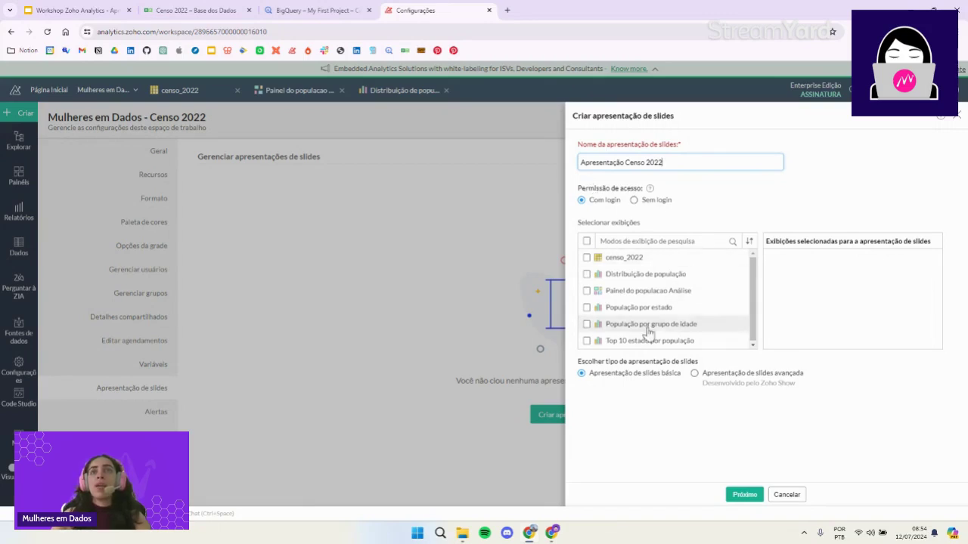
{"action": "left_click", "coordinate": [587, 292]}
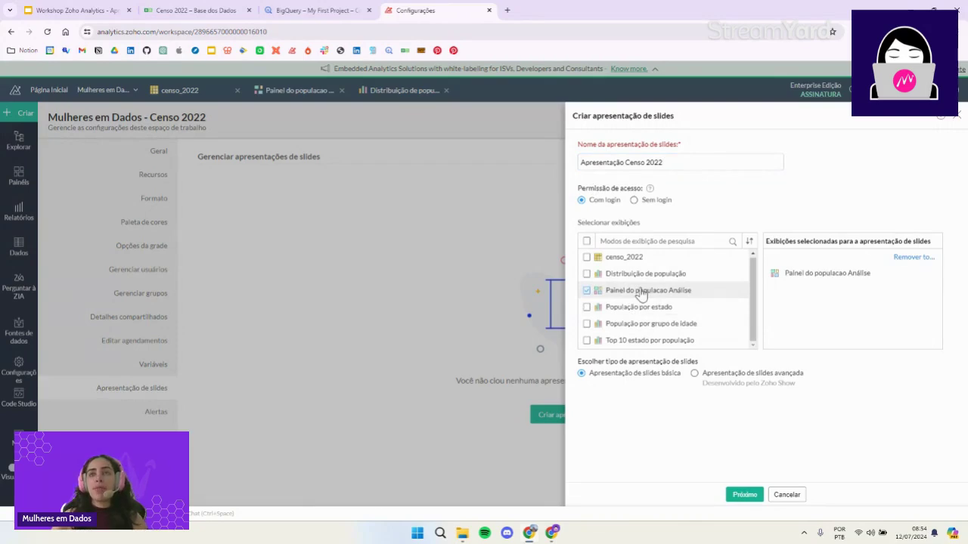
{"action": "left_click", "coordinate": [744, 495]}
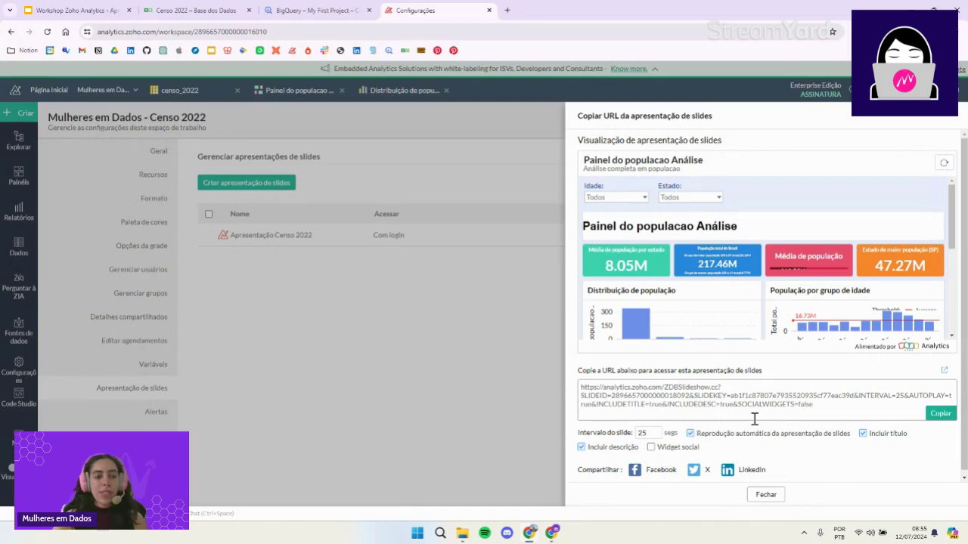
{"action": "left_click", "coordinate": [766, 496]}
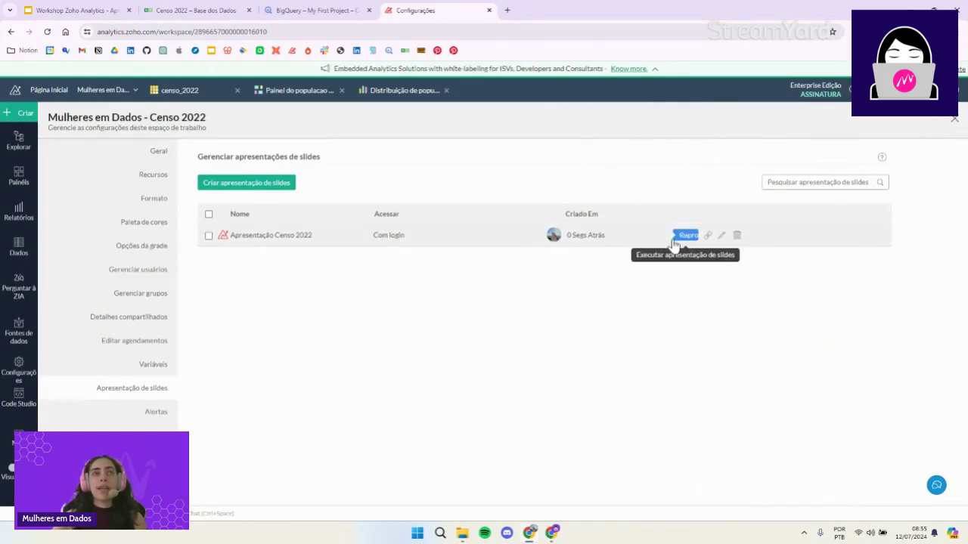
- Play the "Apresentação Censo 2022" slideshow, look through its charts, try full-screen mode, and close the slideshow
{"action": "left_click", "coordinate": [675, 245]}
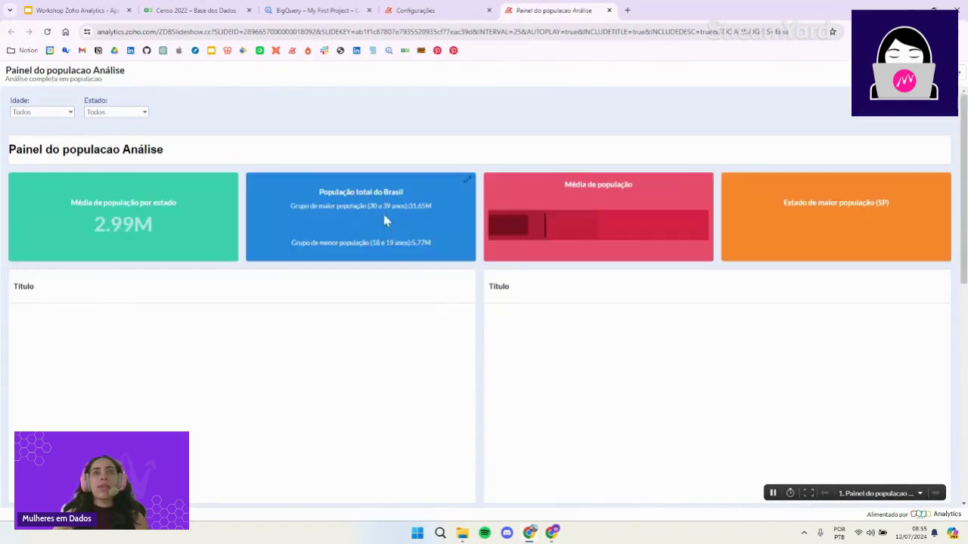
{"action": "scroll", "coordinate": [826, 392], "scroll_direction": "down", "scroll_amount": 1}
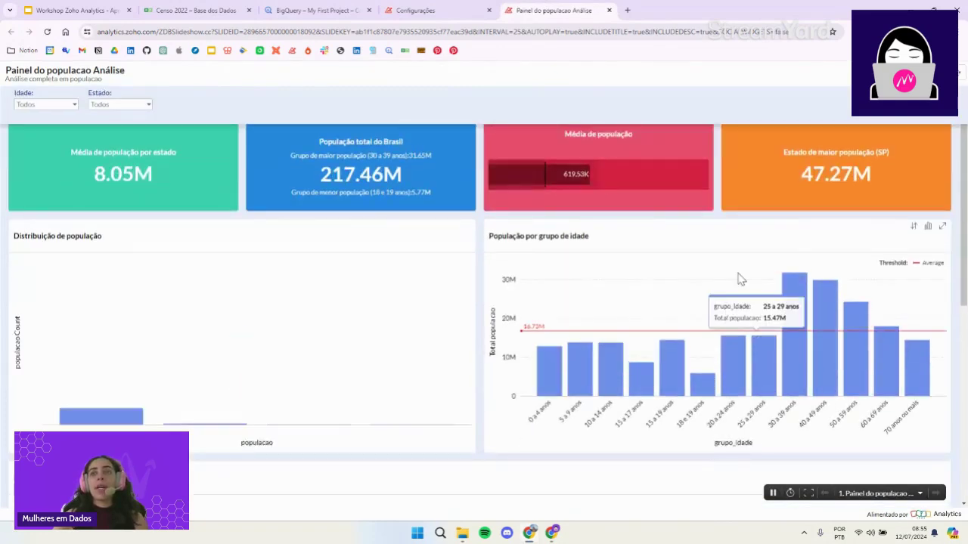
{"action": "scroll", "coordinate": [781, 257], "scroll_direction": "down", "scroll_amount": 5}
{"action": "scroll", "coordinate": [780, 270], "scroll_direction": "down", "scroll_amount": 1}
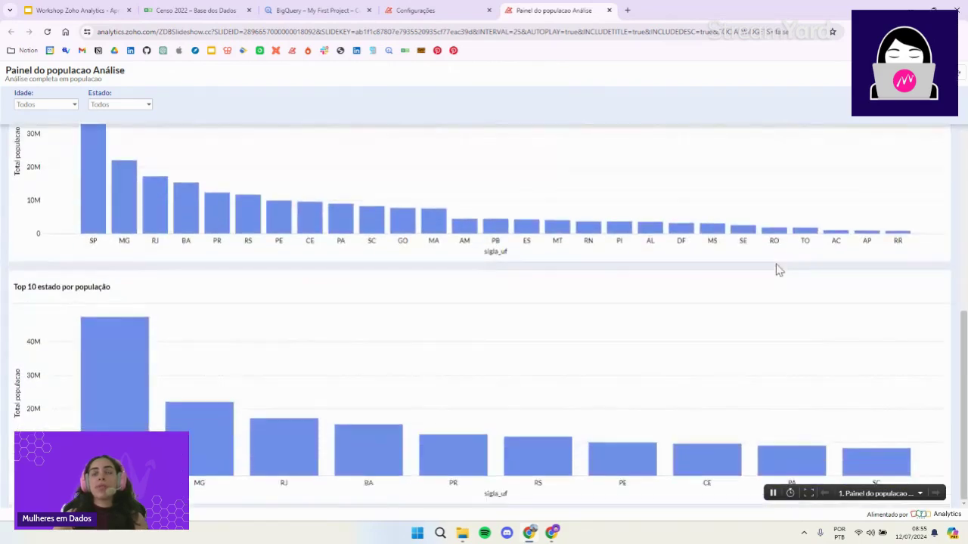
{"action": "scroll", "coordinate": [779, 270], "scroll_direction": "up", "scroll_amount": 7}
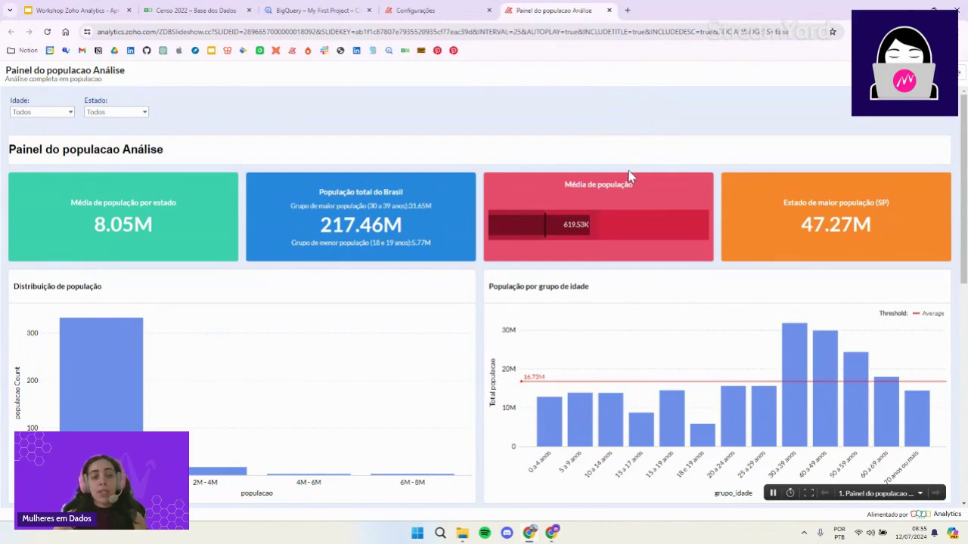
{"action": "left_click", "coordinate": [807, 494]}
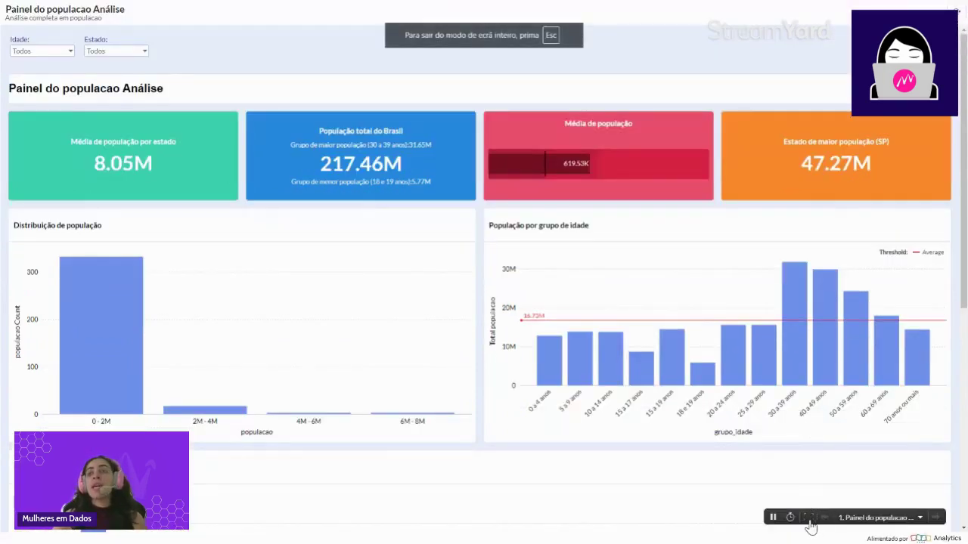
{"action": "left_click", "coordinate": [808, 517]}
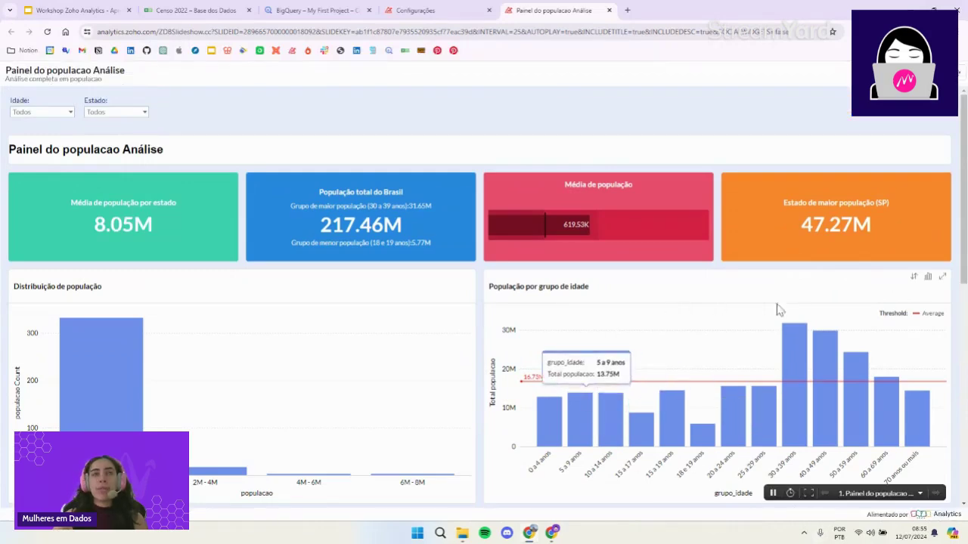
{"action": "scroll", "coordinate": [782, 309], "scroll_direction": "down", "scroll_amount": 2}
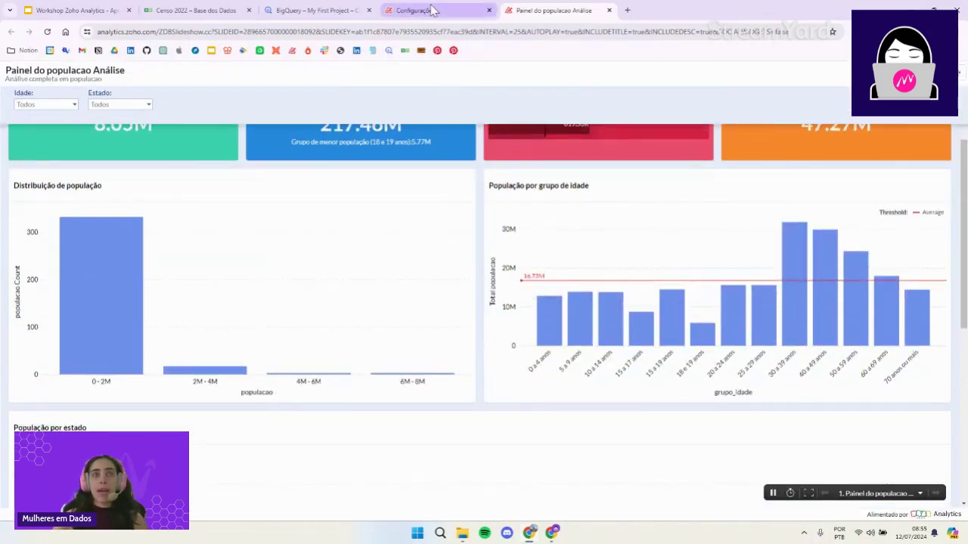
{"action": "left_click", "coordinate": [443, 11]}
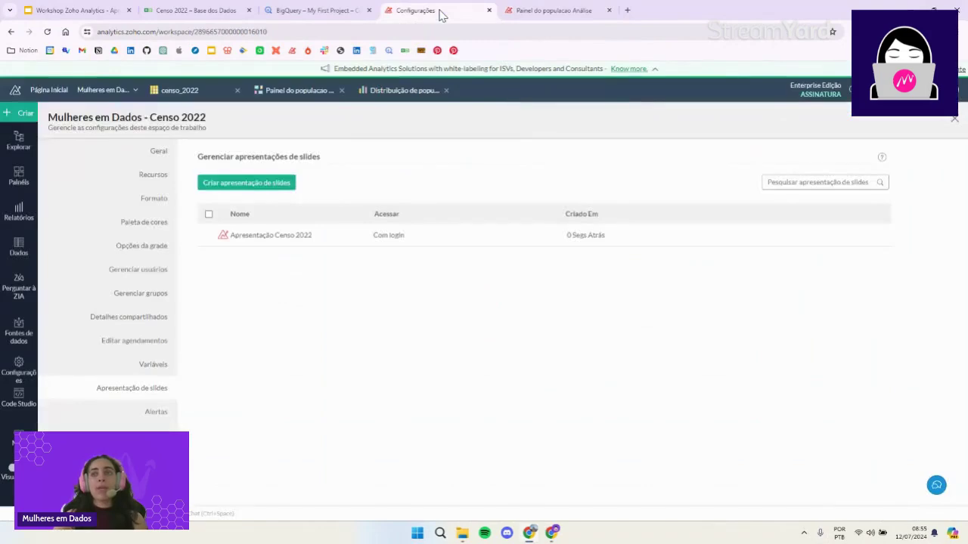
{"action": "left_click", "coordinate": [609, 11]}
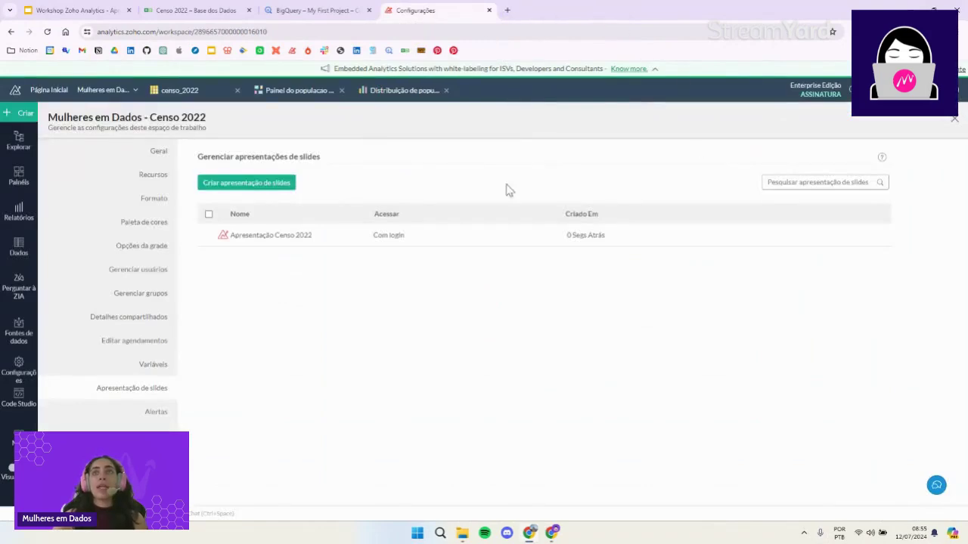
- Create a second, default-named slideshow with the "Distribuição de população", "População por estado", "População por grupo de idade" and "Top 10 estado por população" charts
{"action": "left_click", "coordinate": [259, 192]}
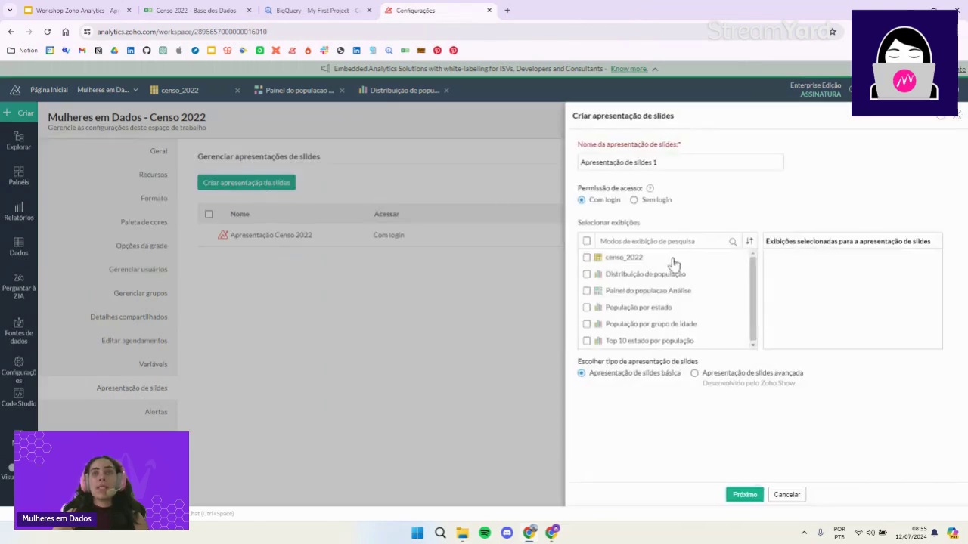
{"action": "left_click", "coordinate": [586, 274]}
{"action": "left_click", "coordinate": [586, 308]}
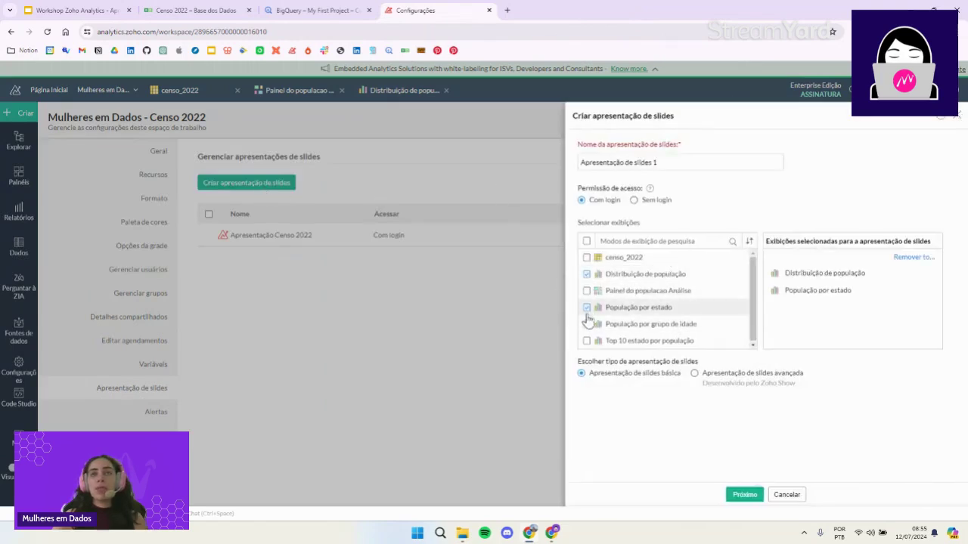
{"action": "left_click", "coordinate": [587, 324]}
{"action": "left_click", "coordinate": [587, 341]}
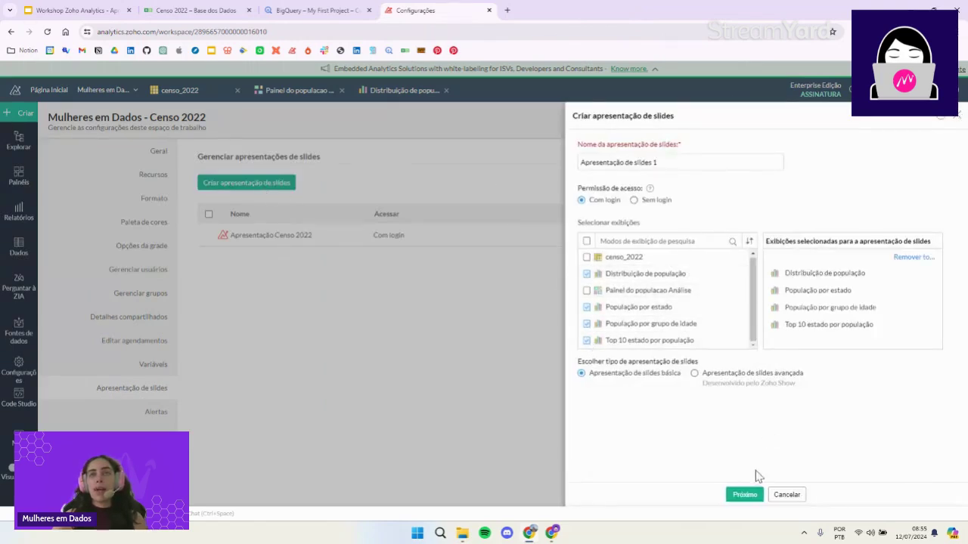
{"action": "left_click", "coordinate": [745, 494]}
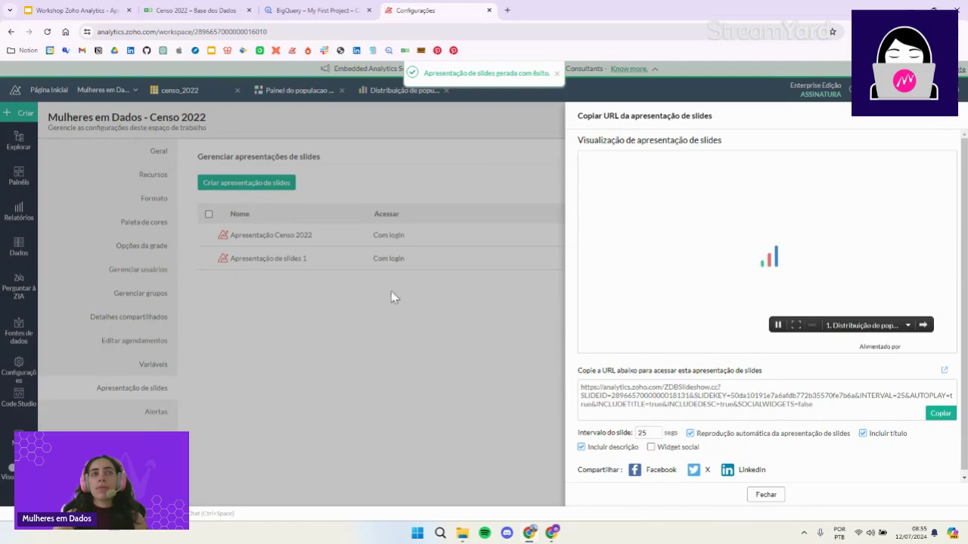
{"action": "left_click", "coordinate": [766, 495]}
- Play the four-chart slideshow and advance through its slides to "Top 10 estado por população"
{"action": "left_click", "coordinate": [685, 257]}
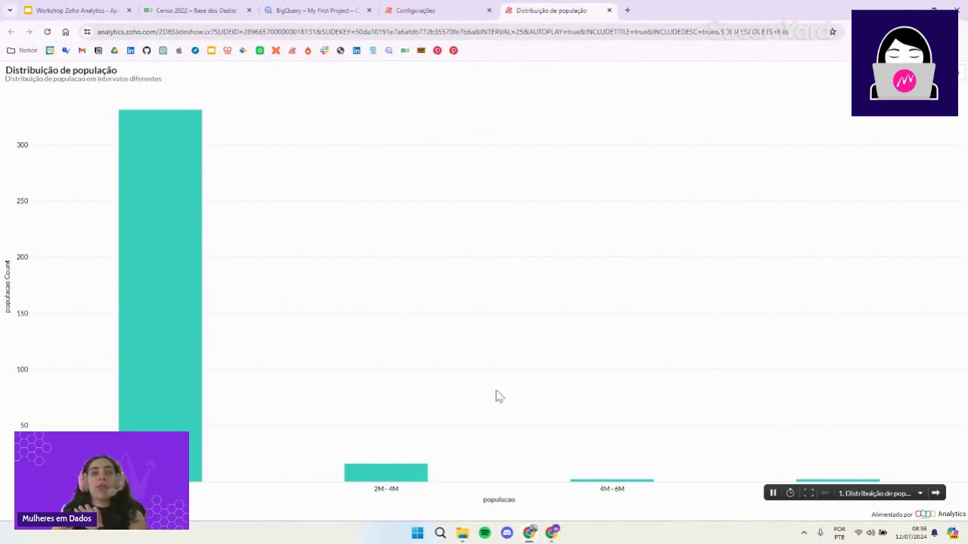
{"action": "left_click", "coordinate": [936, 494]}
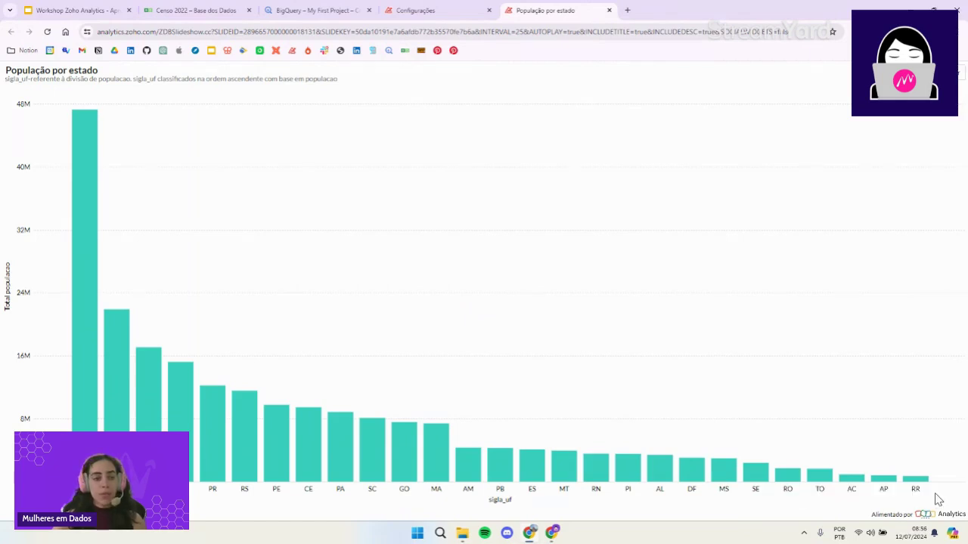
{"action": "mouse_move", "coordinate": [936, 498]}
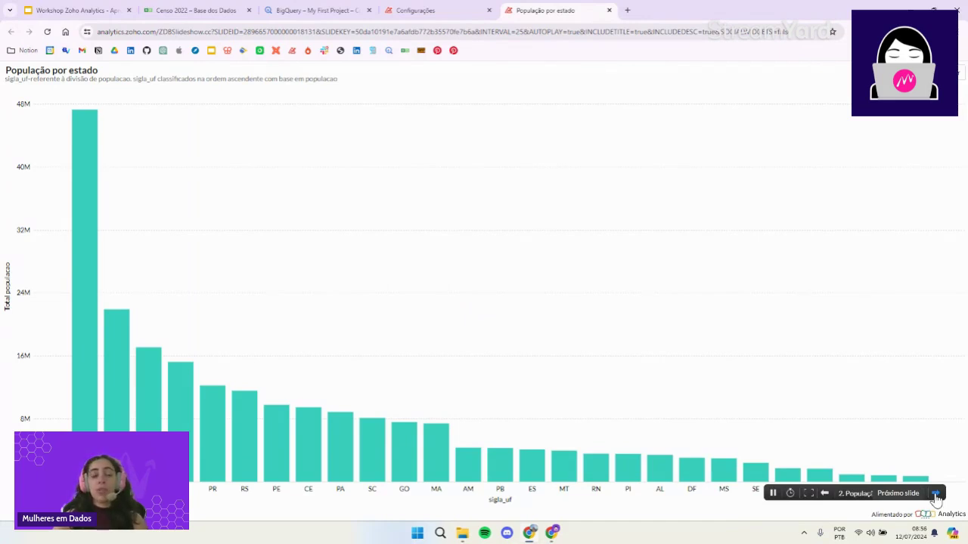
{"action": "left_click", "coordinate": [936, 496]}
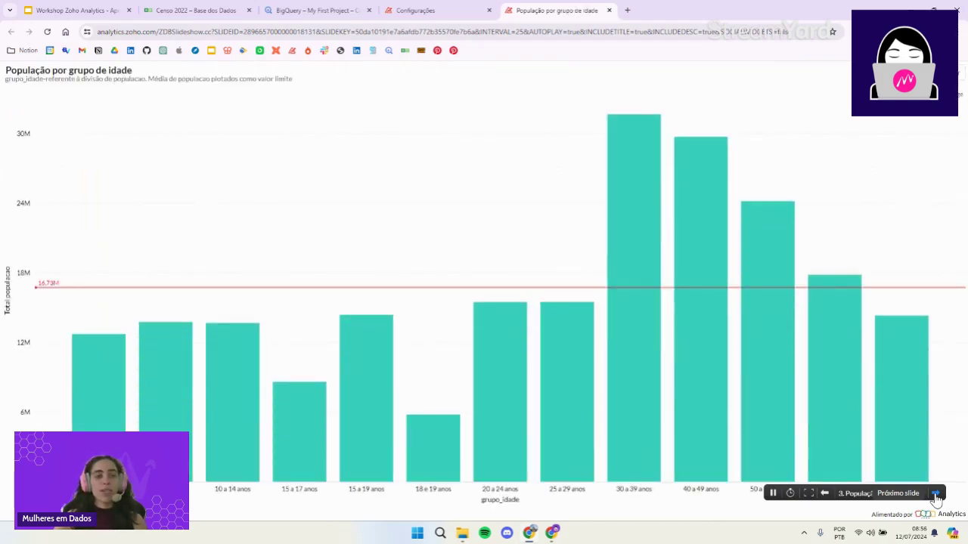
{"action": "left_click", "coordinate": [936, 496]}
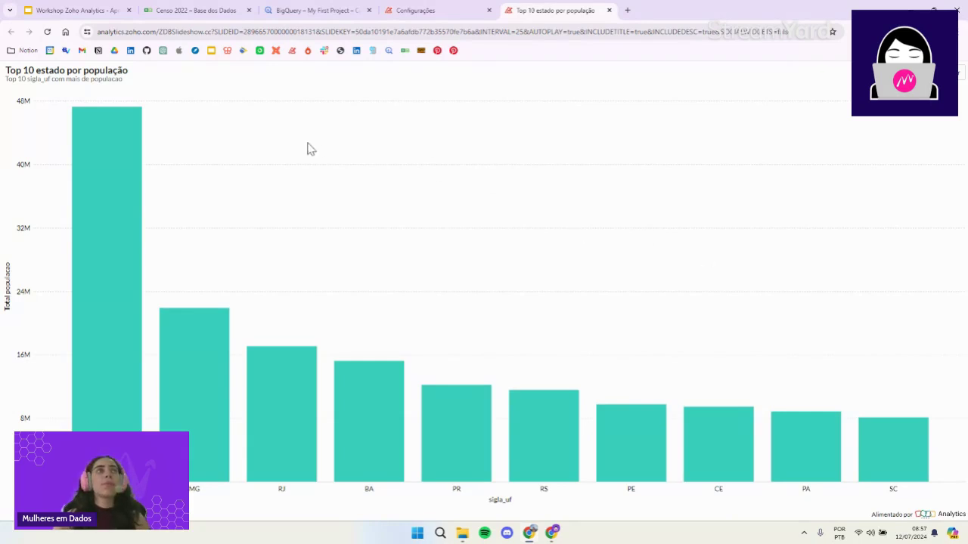
- Switch to the workshop presentation in Google Slides and advance from the "Ementa do workshop" slide to the closing "Obrigada!" slide
{"action": "left_click", "coordinate": [79, 11]}
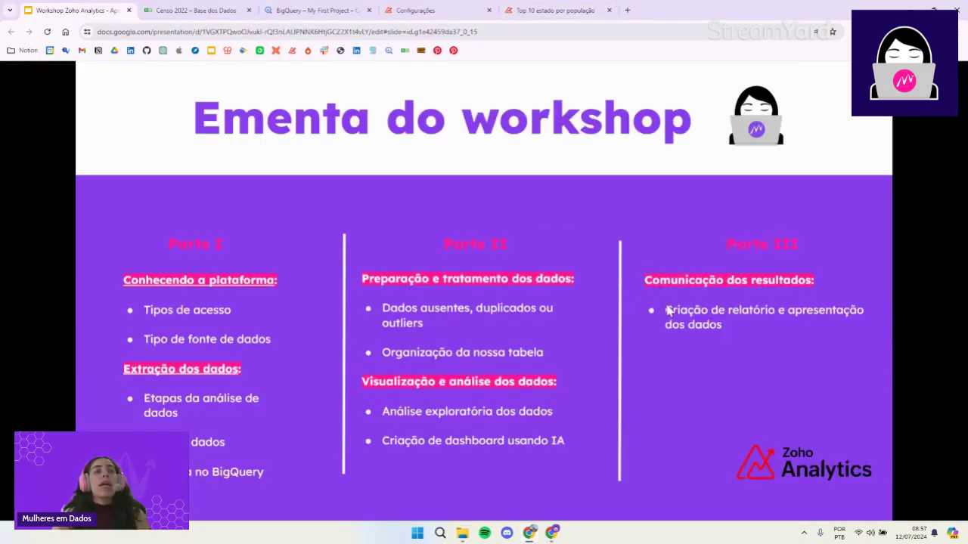
{"action": "left_click", "coordinate": [777, 339]}
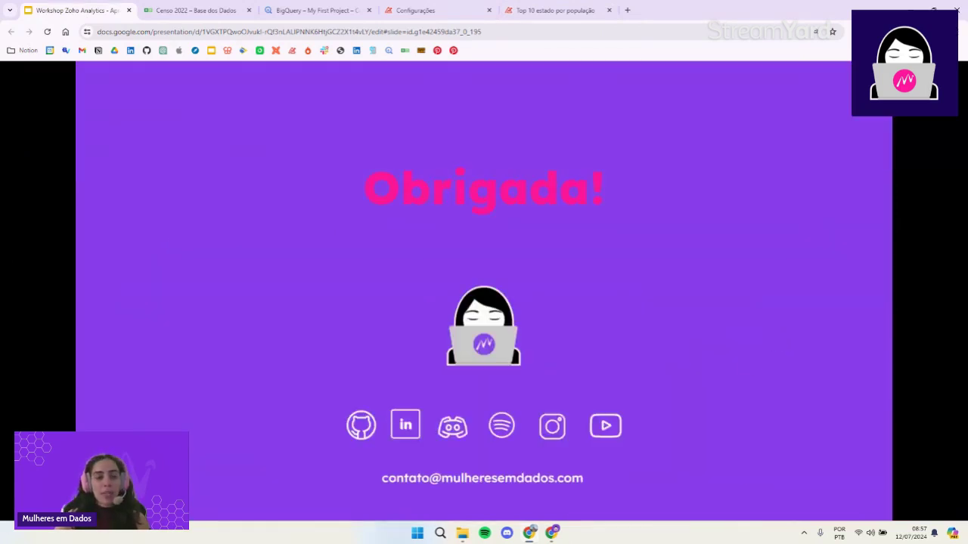